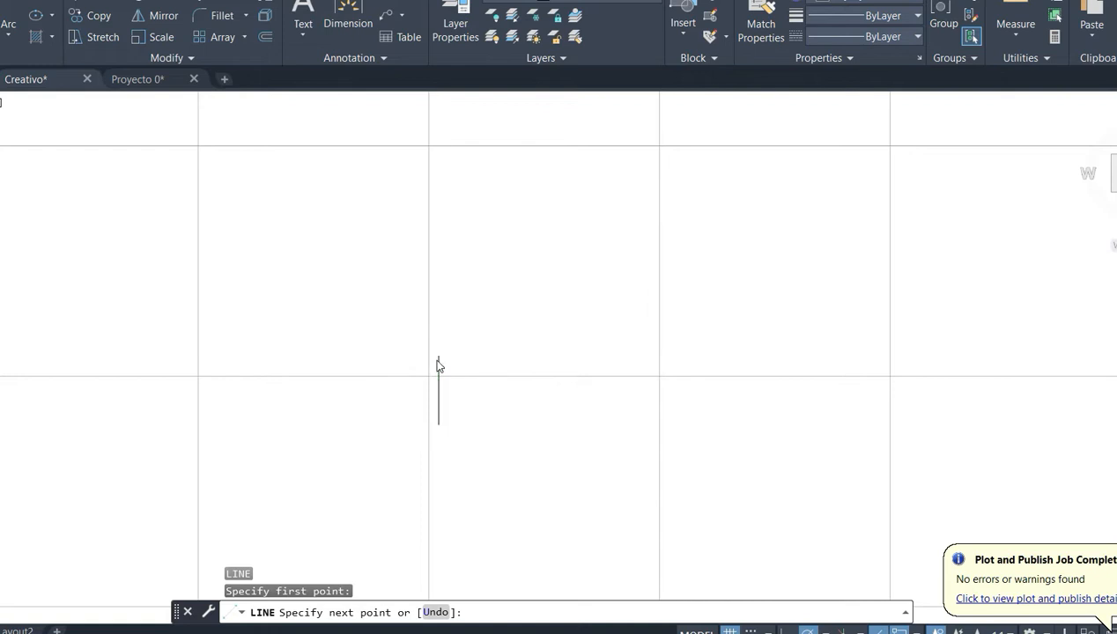
- Draw a 2-unit horizontal base line to the right from the lower end of the vertical line
key("Return")
key("Return")
left_click(439, 424)
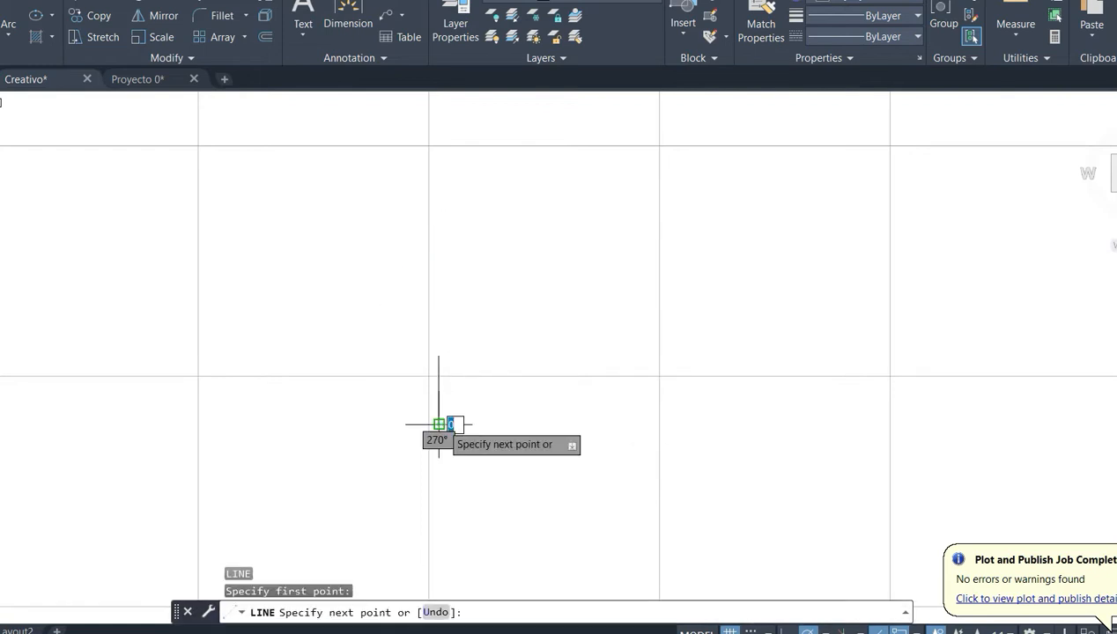
type("2")
- Draw a line rising to the right at 45° from the upper end of the vertical line, extending past the base line's width
key("Return")
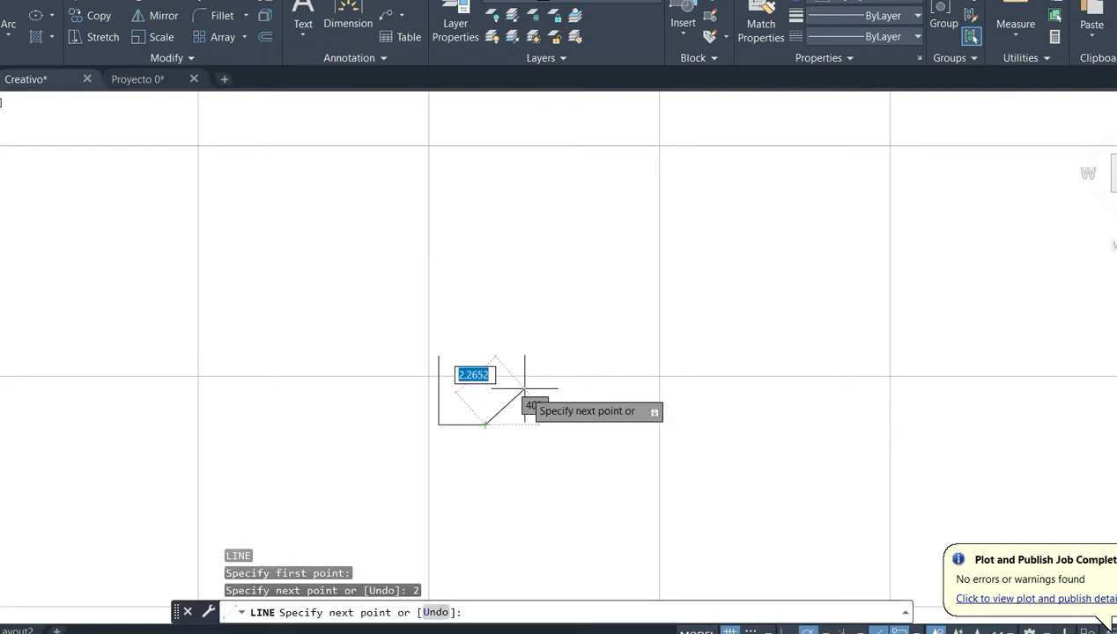
key("Return")
key("Return")
left_click(439, 355)
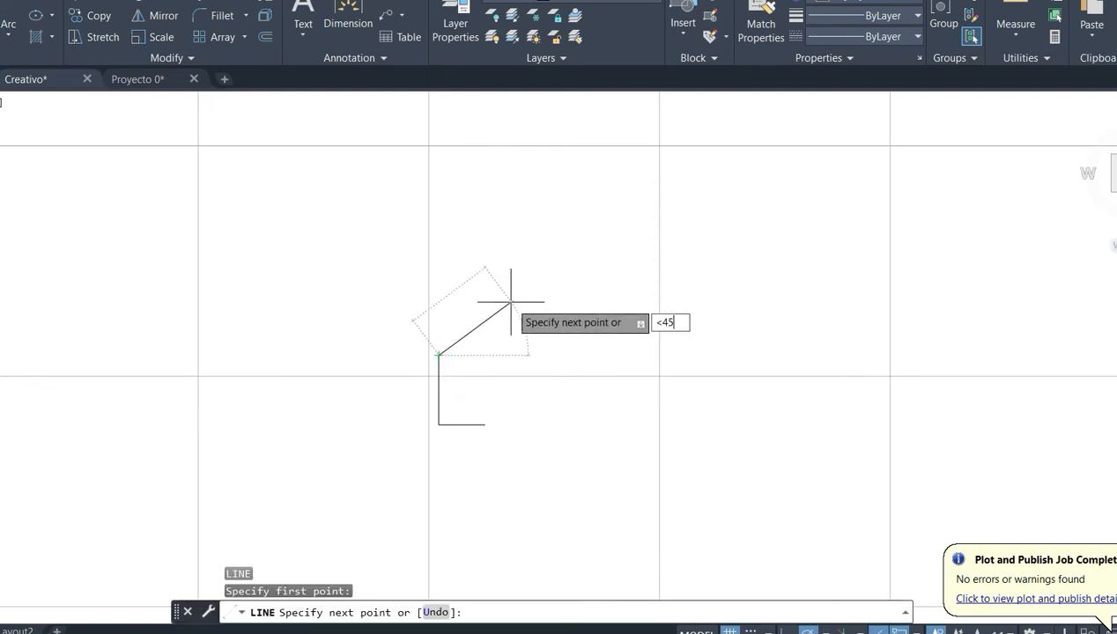
type("<45")
key("Return")
left_click(511, 293)
key("Return")
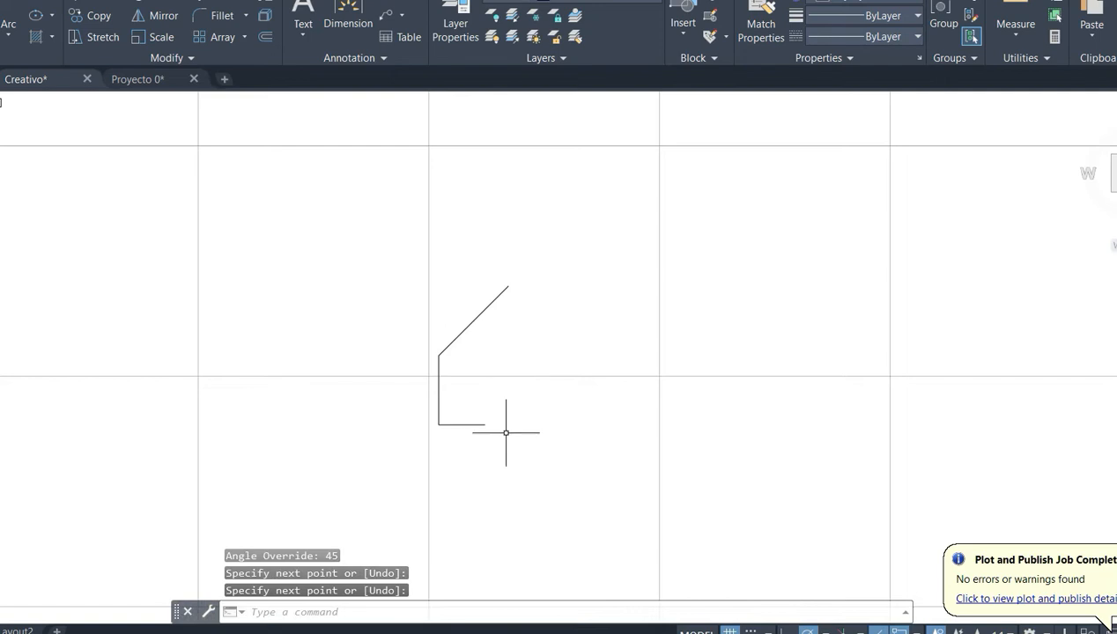
- Draw a vertical line from the free end of the base line up to the 45° line
key("Return")
left_click(484, 424)
left_click(484, 311)
key("Return")
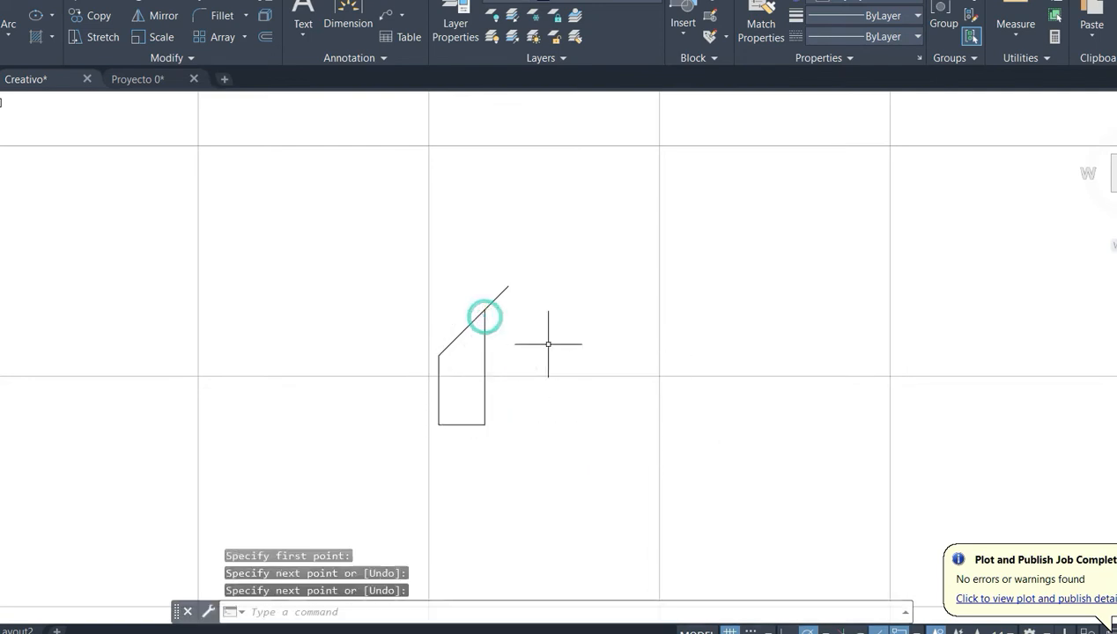
- Check the length of the bar's right vertical side with an aligned dimension
left_click(402, 15)
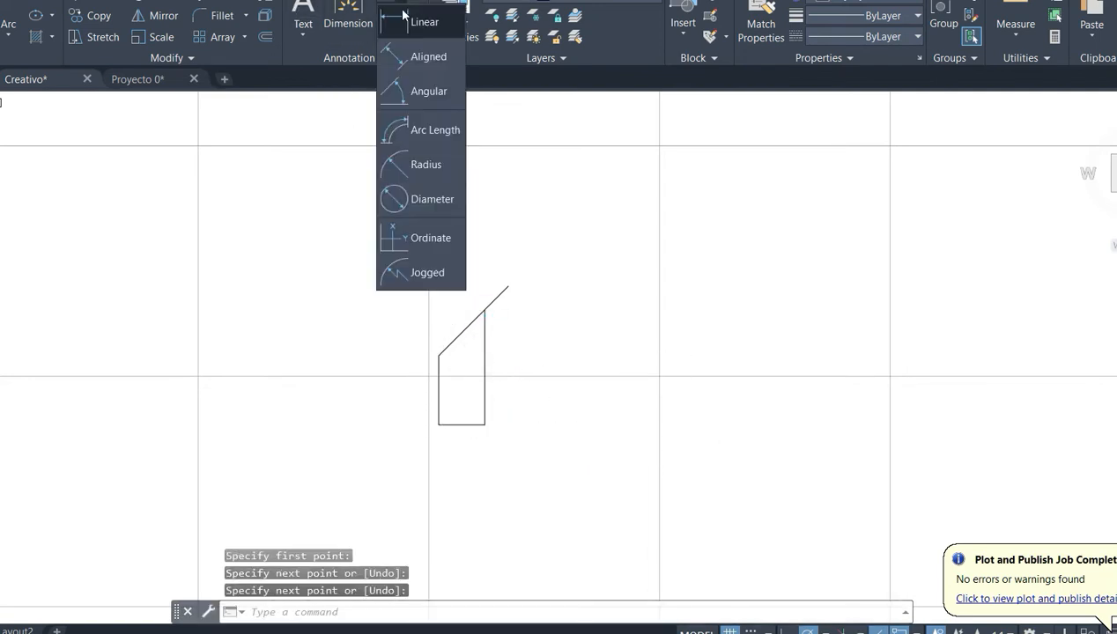
left_click(412, 63)
left_click(485, 311)
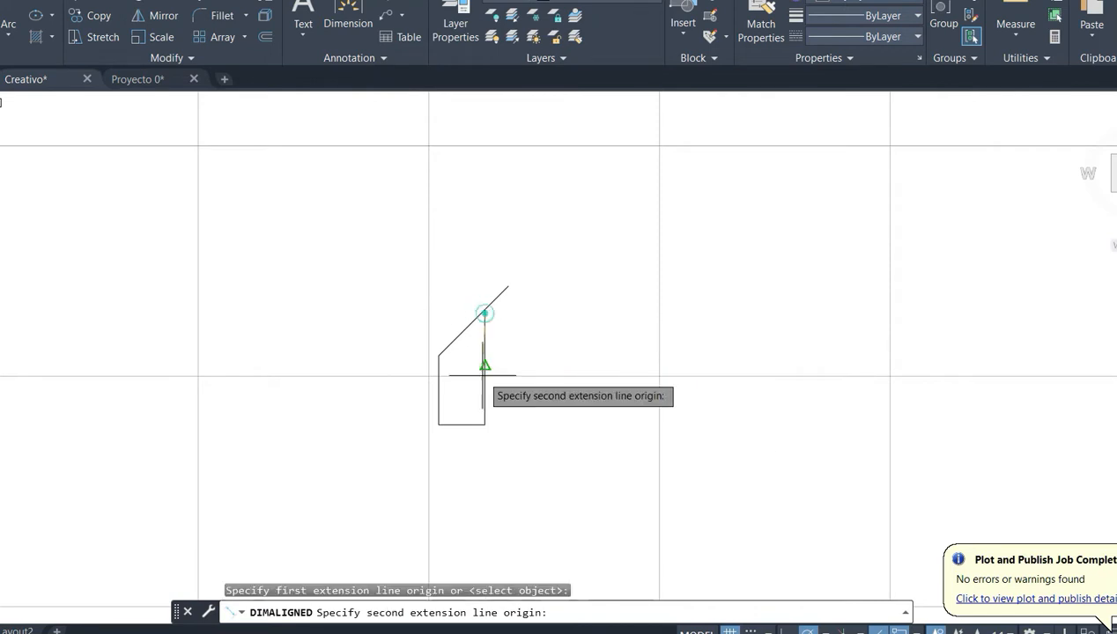
left_click(484, 424)
key("Escape")
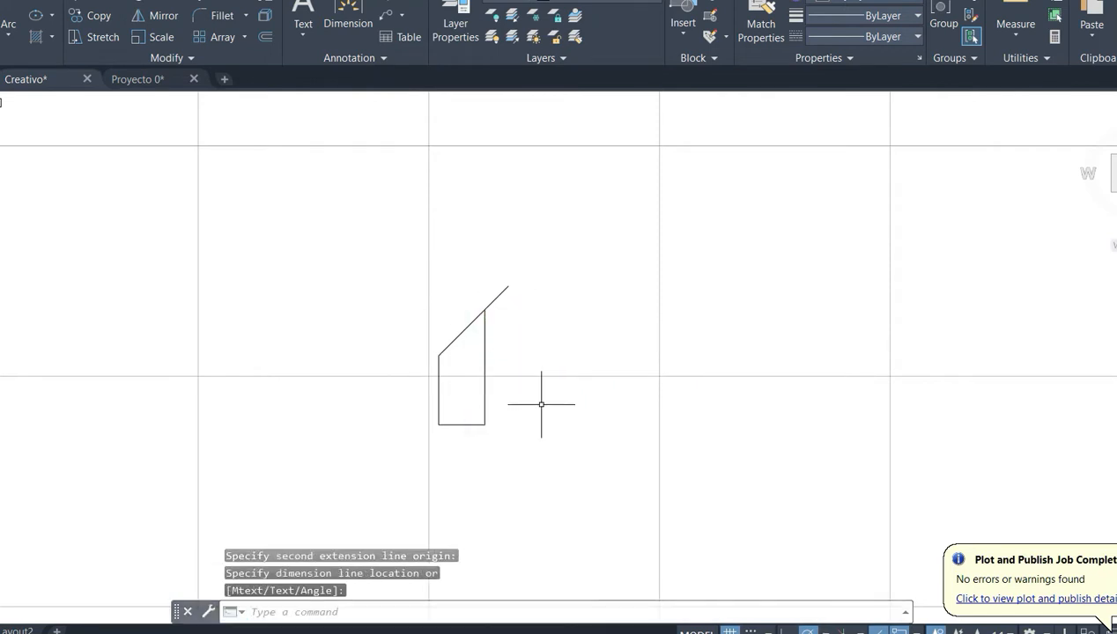
- Stretch the upper end of the 45° line back to the top of the bar's right vertical side
left_click(527, 245)
left_click(498, 284)
scroll(498, 289, "up", 3)
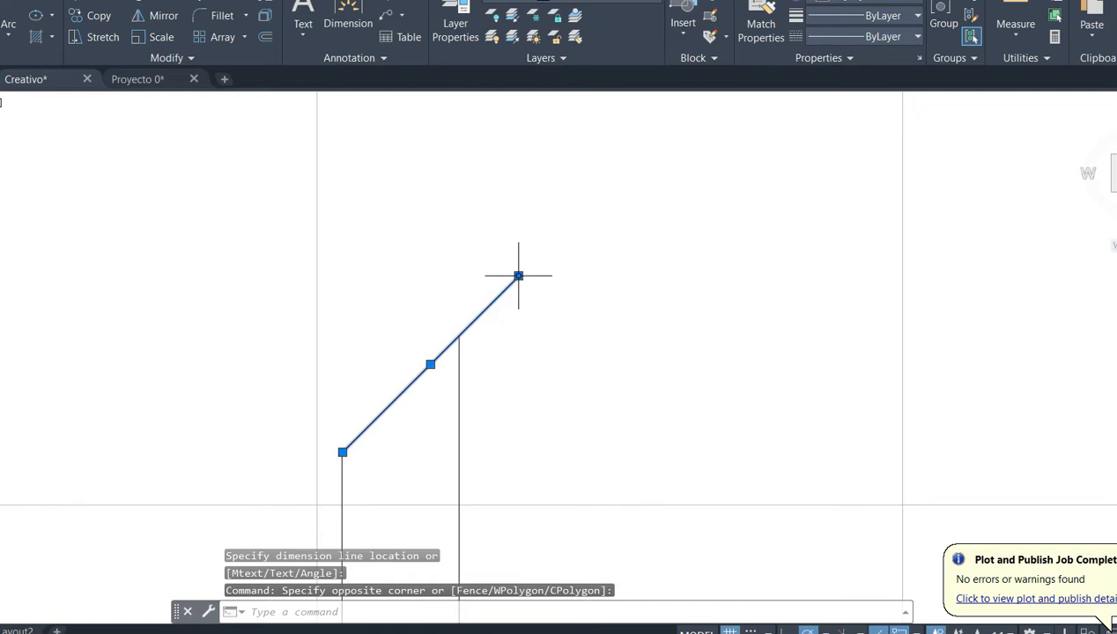
left_click(518, 276)
scroll(529, 342, "down", 4)
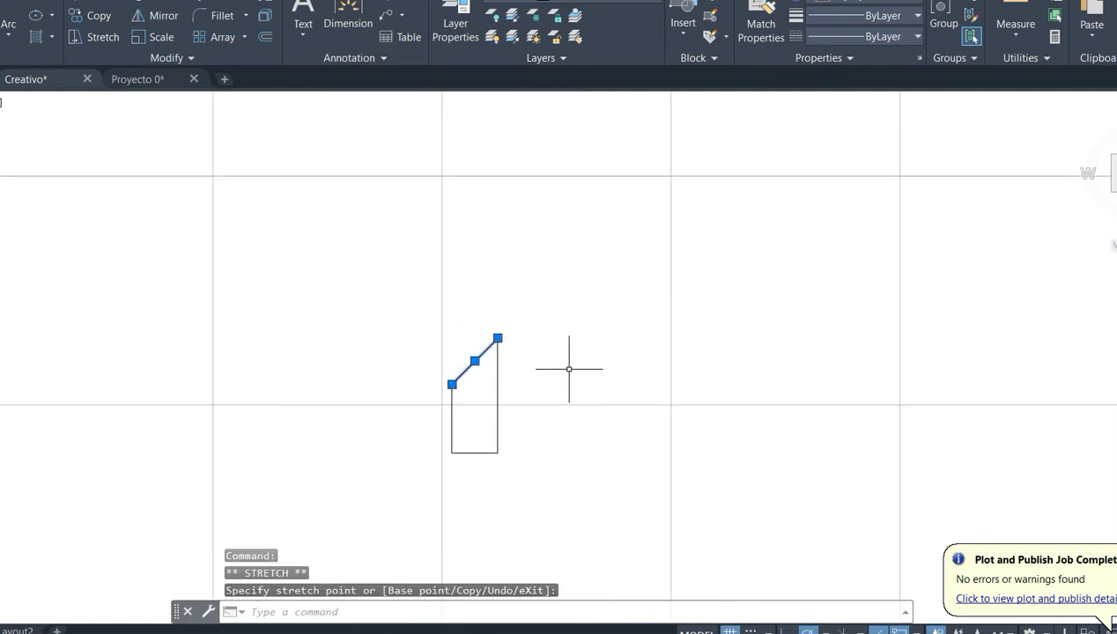
key("Escape")
- Draw a 1-unit horizontal line from the bar's lower right corner, continued by a 6-unit vertical line upward
middle_click_drag(569, 374, 471, 459)
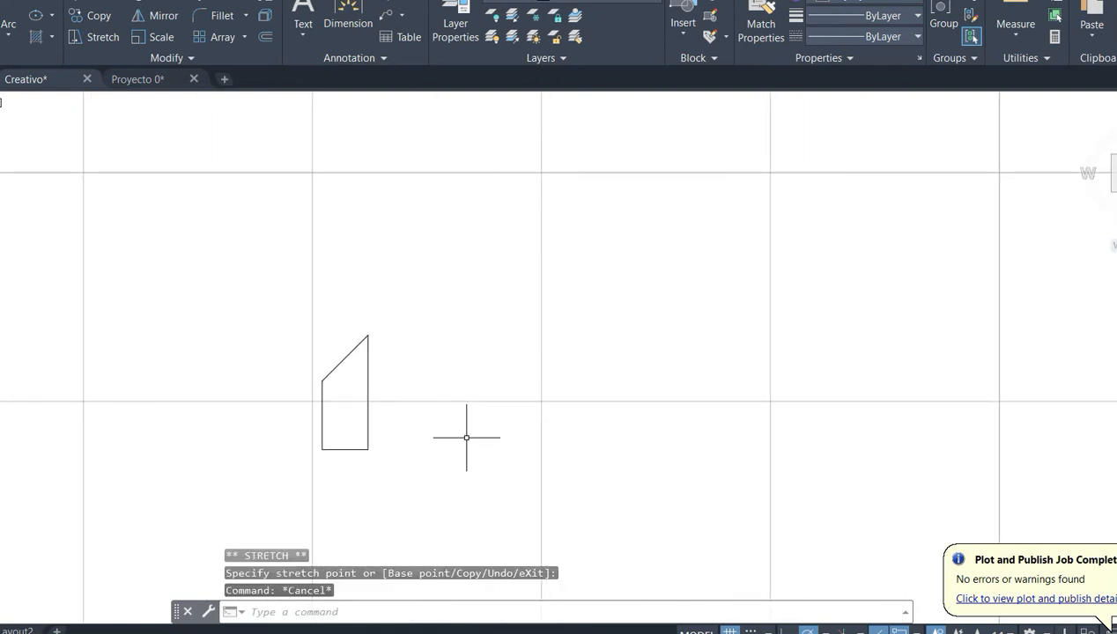
type("l")
key("Return")
left_click(369, 449)
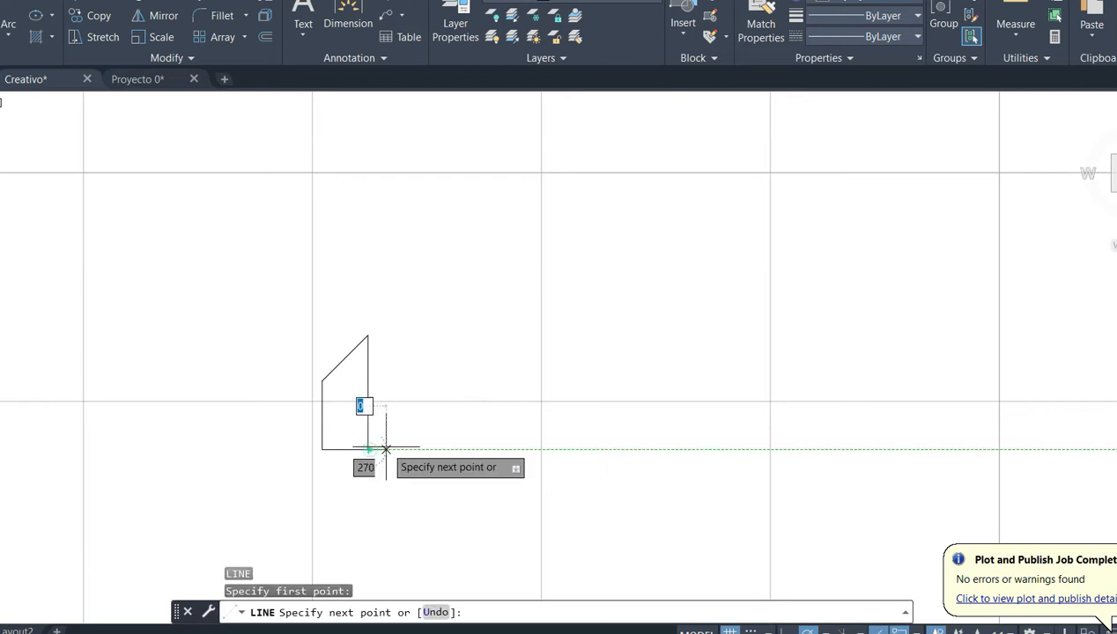
type("1")
key("Return")
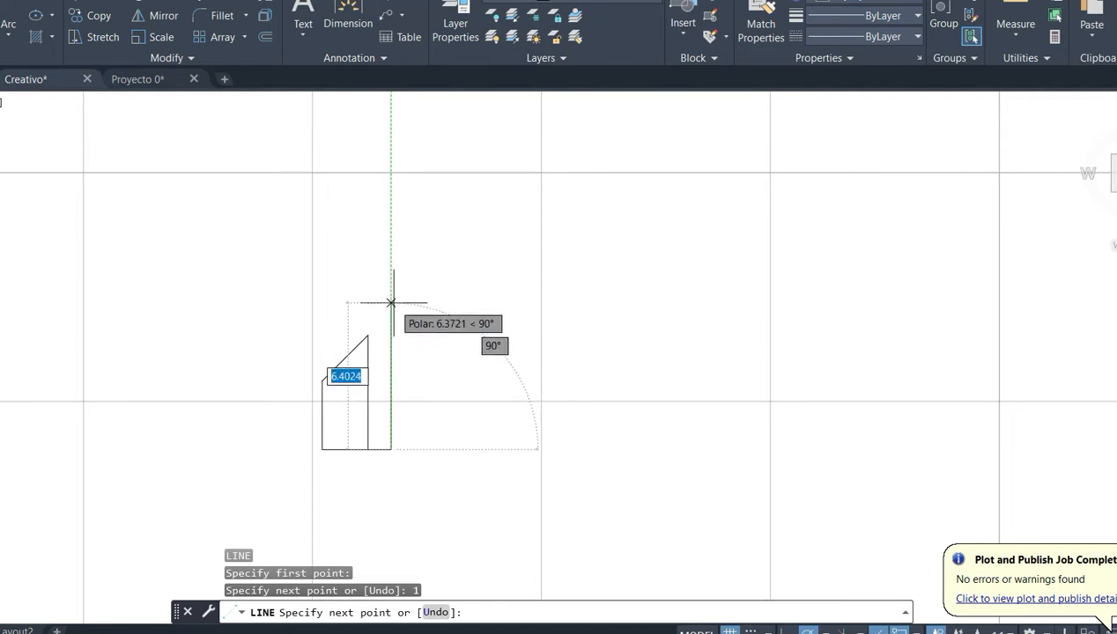
type("6")
key("Return")
key("Return")
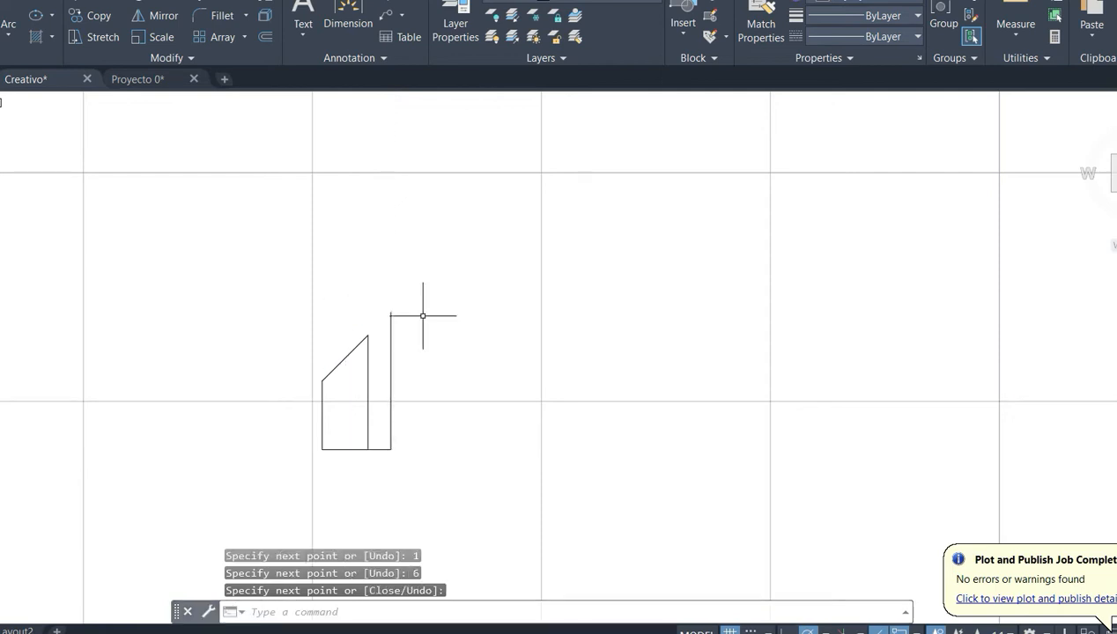
- Copy the first bar's slanted top line onto the upper end of the 6-unit vertical line
left_click(346, 357)
key("ctrl+c")
key("ctrl+v")
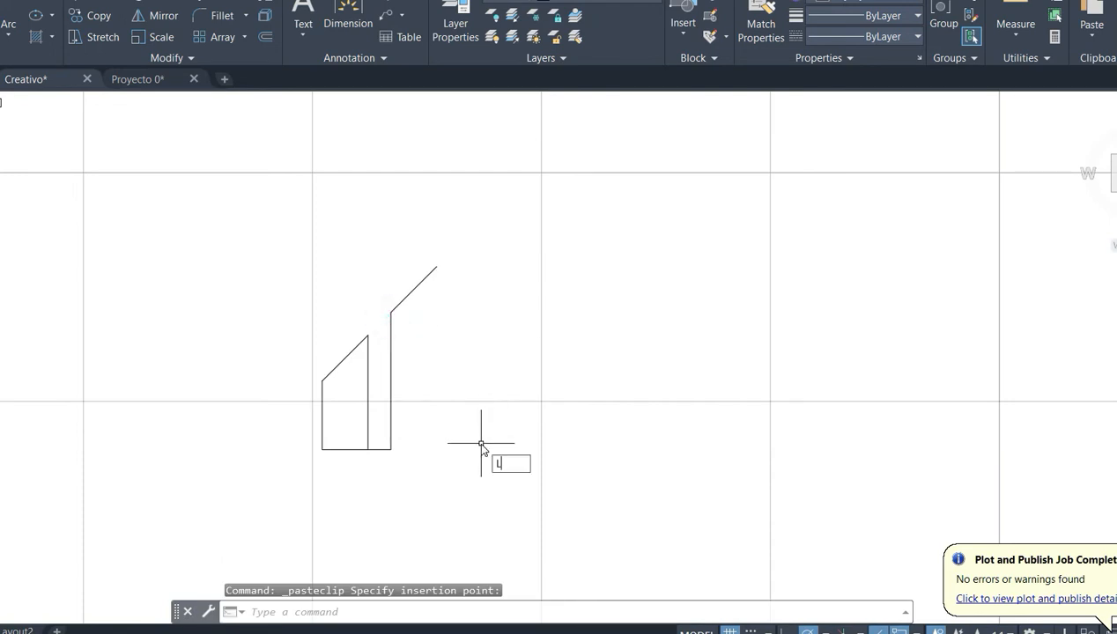
- Close the second bar with a 2-unit base line and a vertical line up to the end of its slanted top
key("Return")
left_click(391, 449)
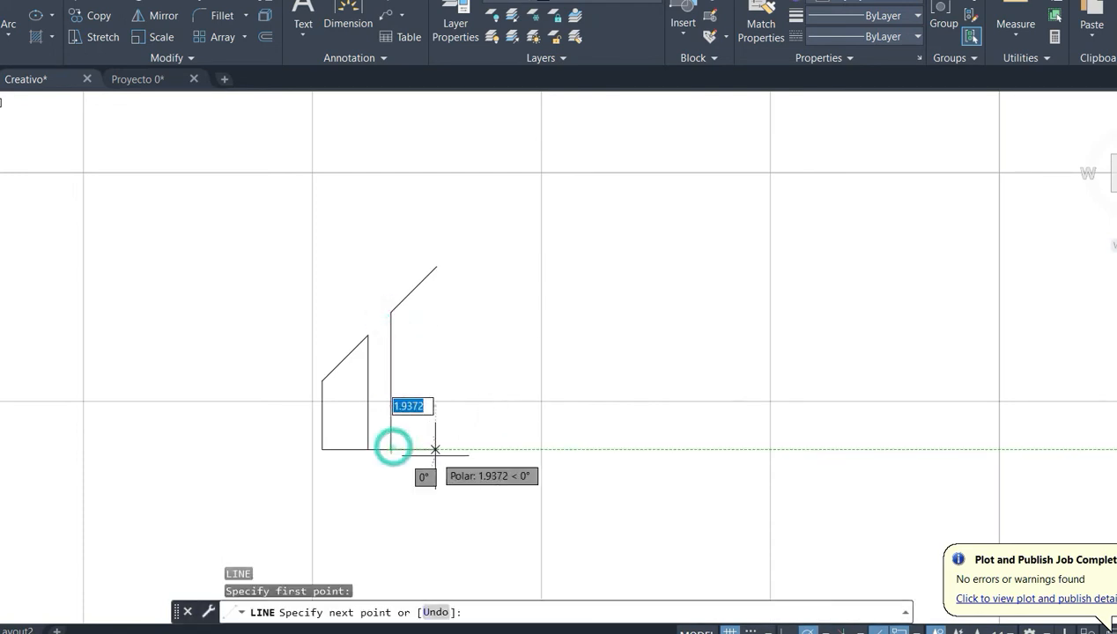
type("2")
key("Return")
left_click(437, 267)
key("Return")
- Draw a 1-unit vertical line upward from the second bar's upper right corner
middle_click_drag(508, 342, 515, 430)
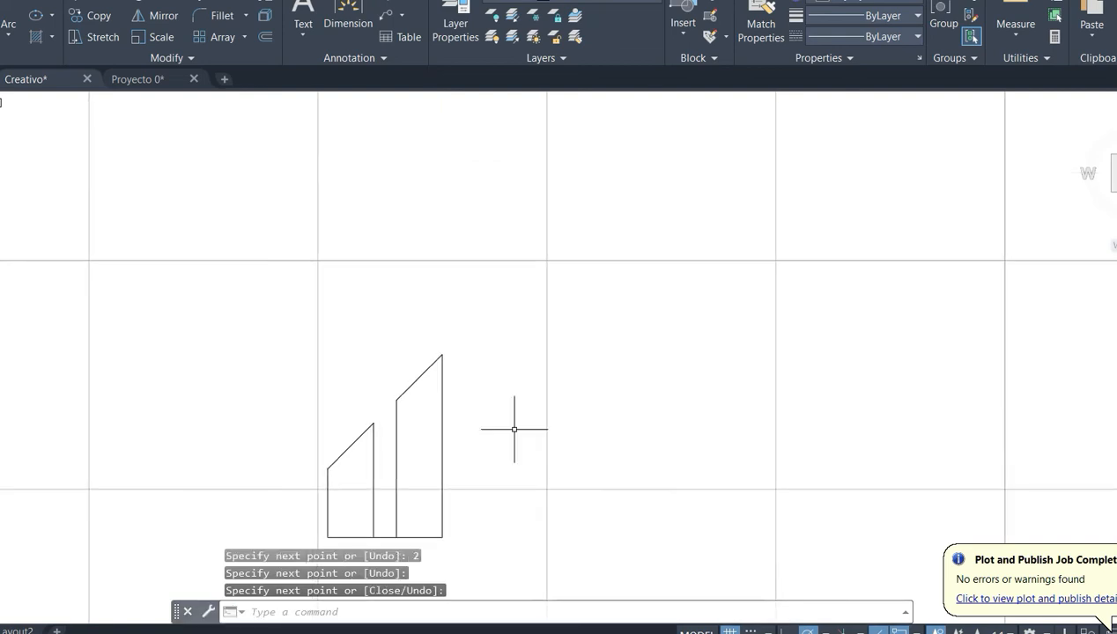
key("Return")
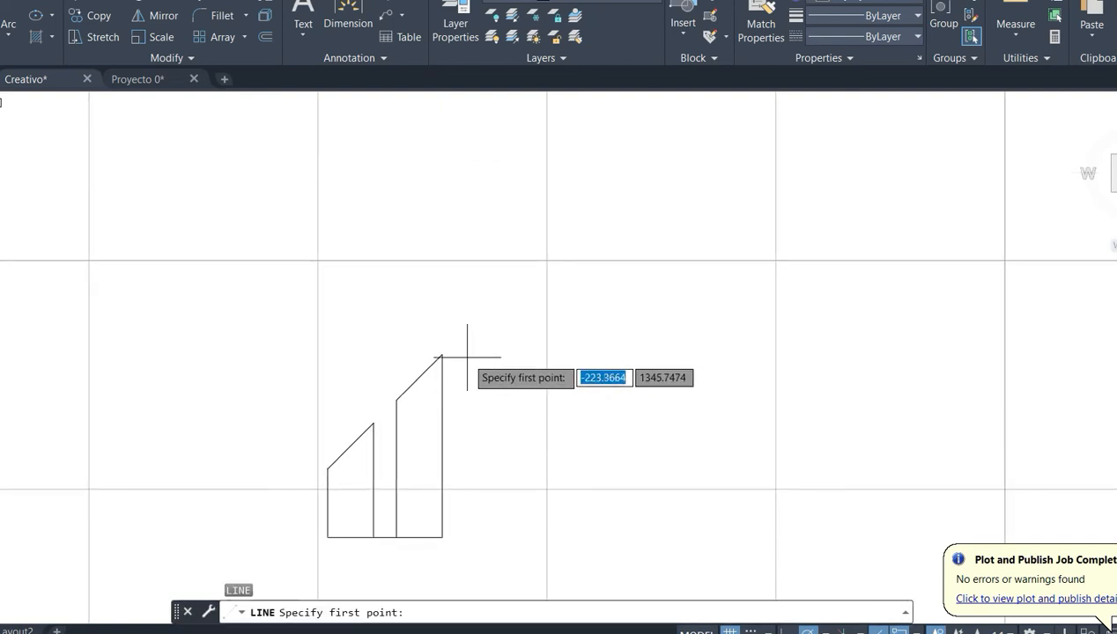
left_click(443, 355)
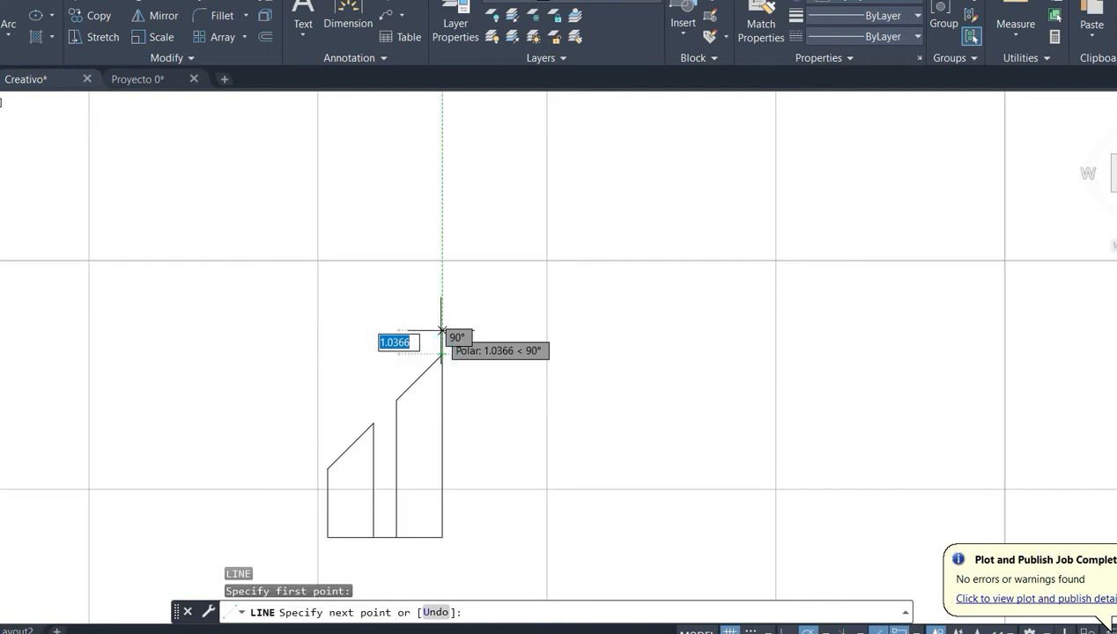
type("1")
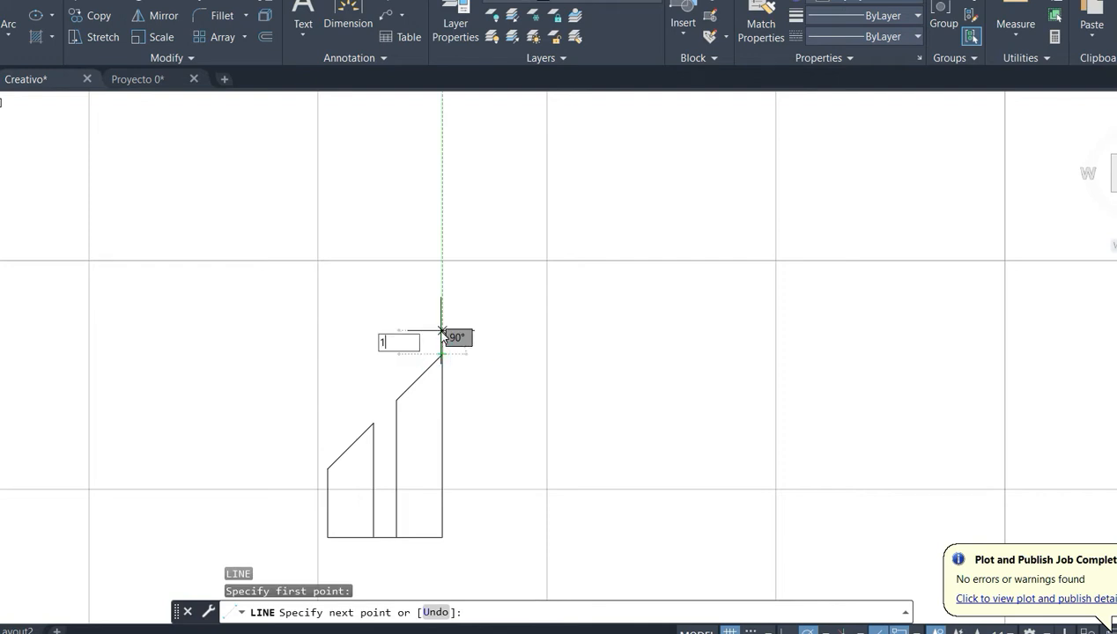
key("Return")
key("Return")
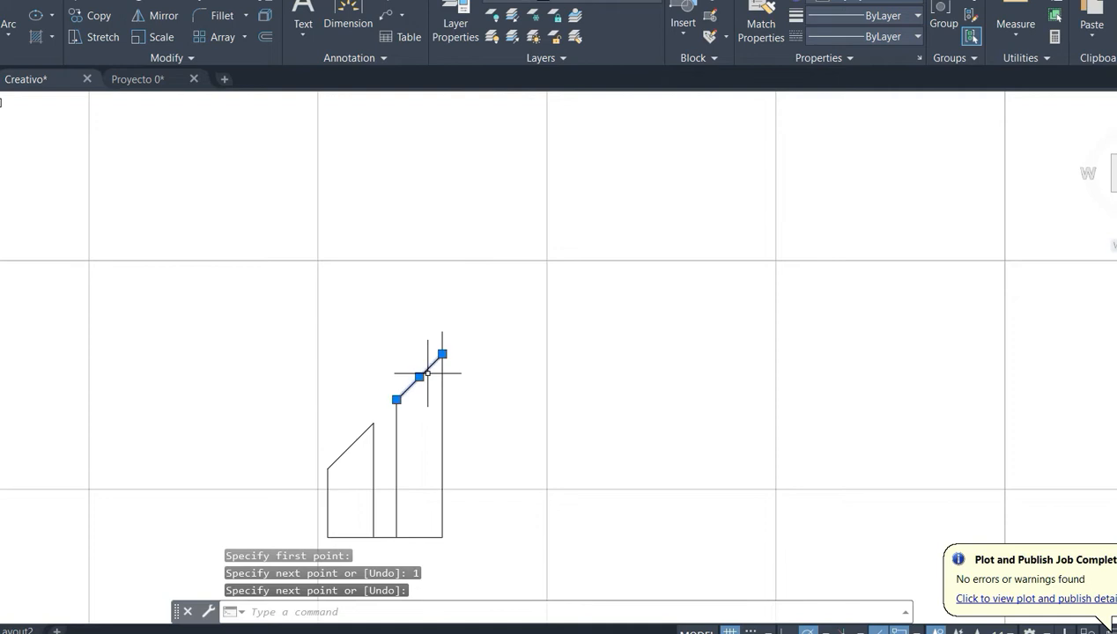
left_click(428, 374)
key("Escape")
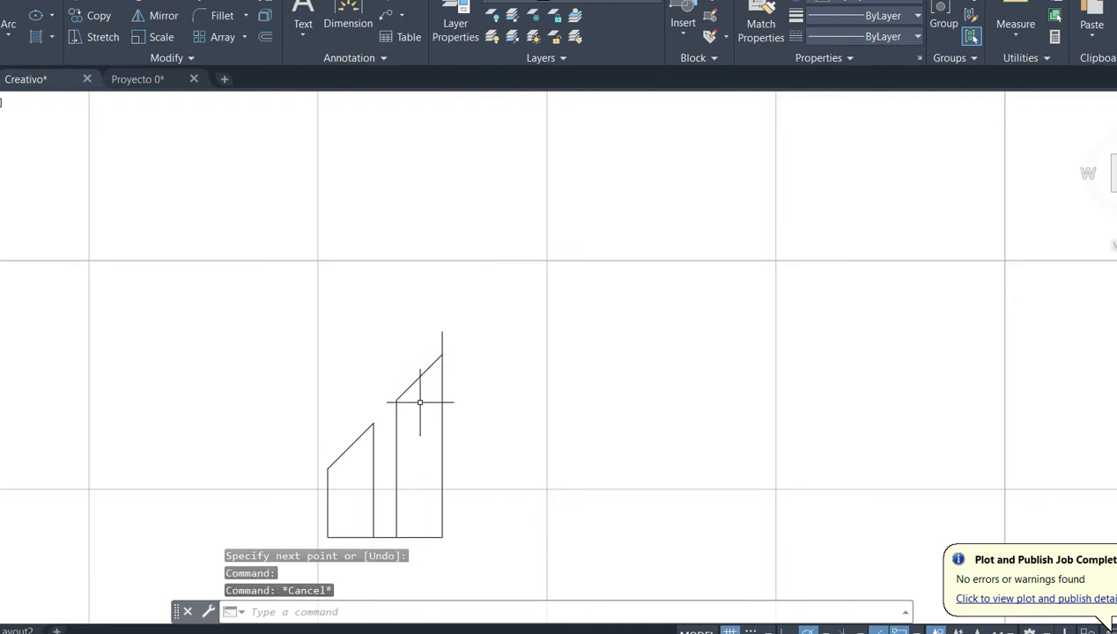
- Draw a 1-unit vertical line upward from the left end of the second bar's slanted top
key("Return")
left_click(396, 400)
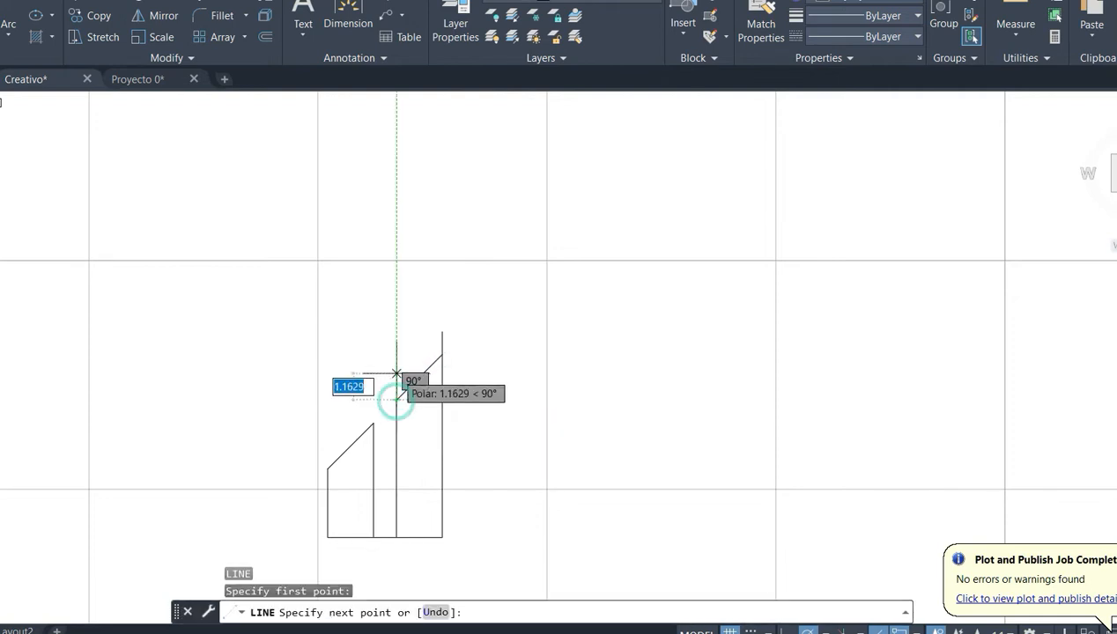
type("1")
key("Return")
key("Return")
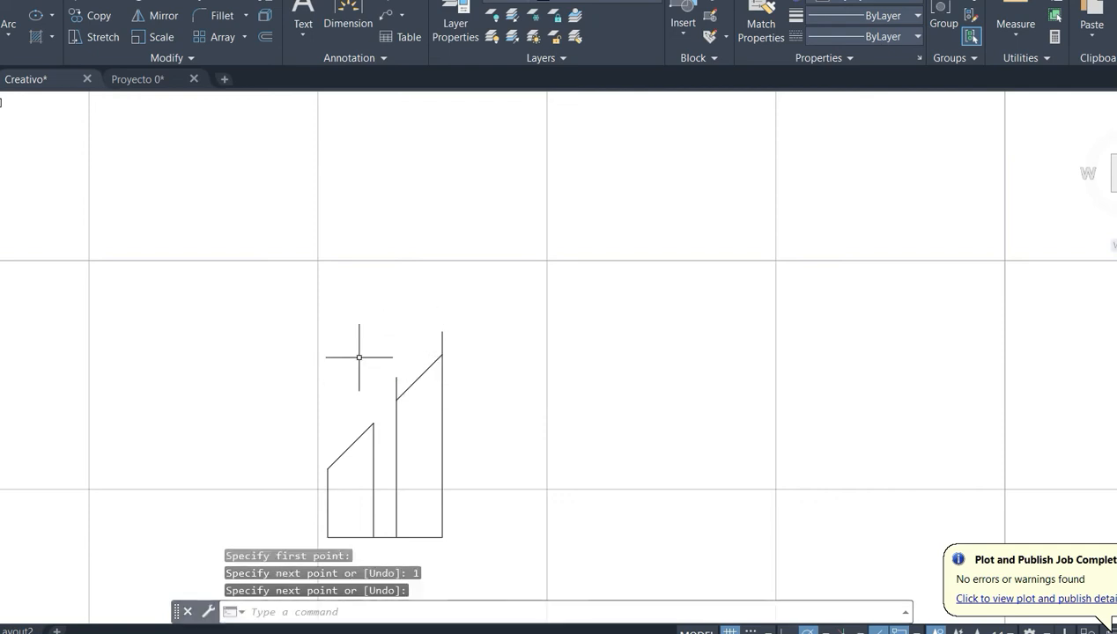
left_click(423, 375)
type("M")
key("Return")
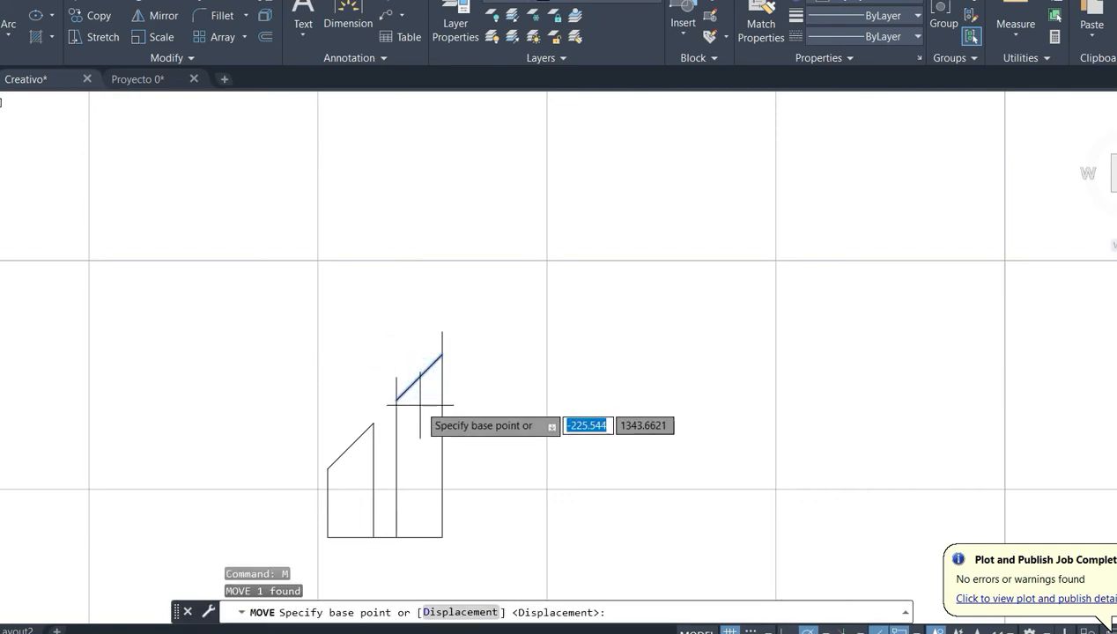
key("Escape")
- Copy the second bar's slanted top line onto the upper ends of the two 1-unit vertical lines
left_click(419, 377)
key("ctrl+c")
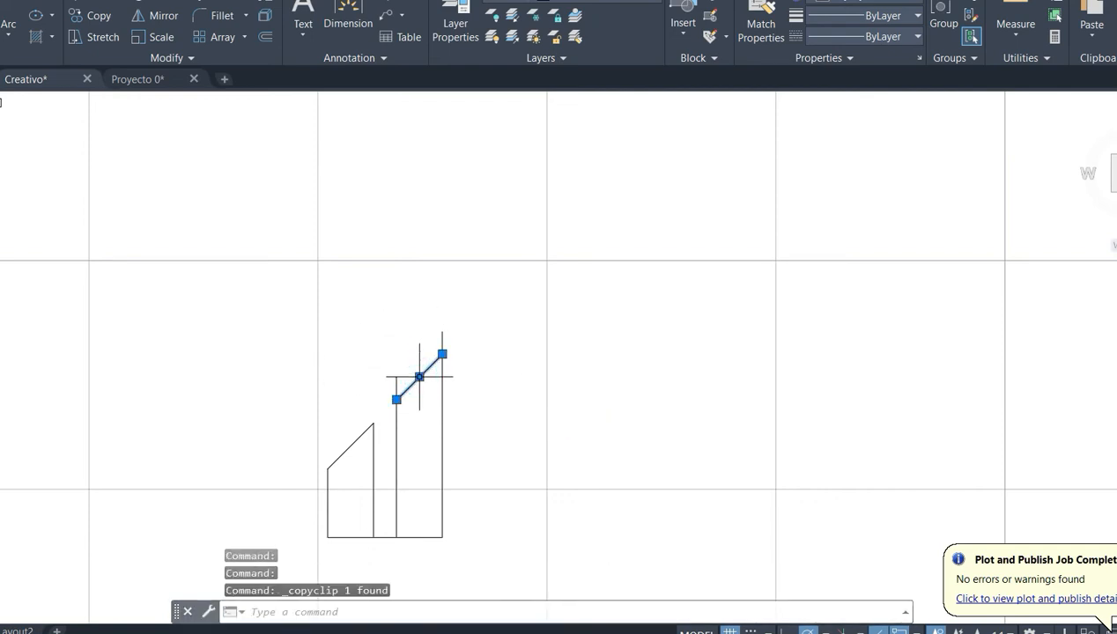
key("ctrl+v")
- Delete both 1-unit vertical spacer lines between the two parallel slanted lines
left_click(396, 388)
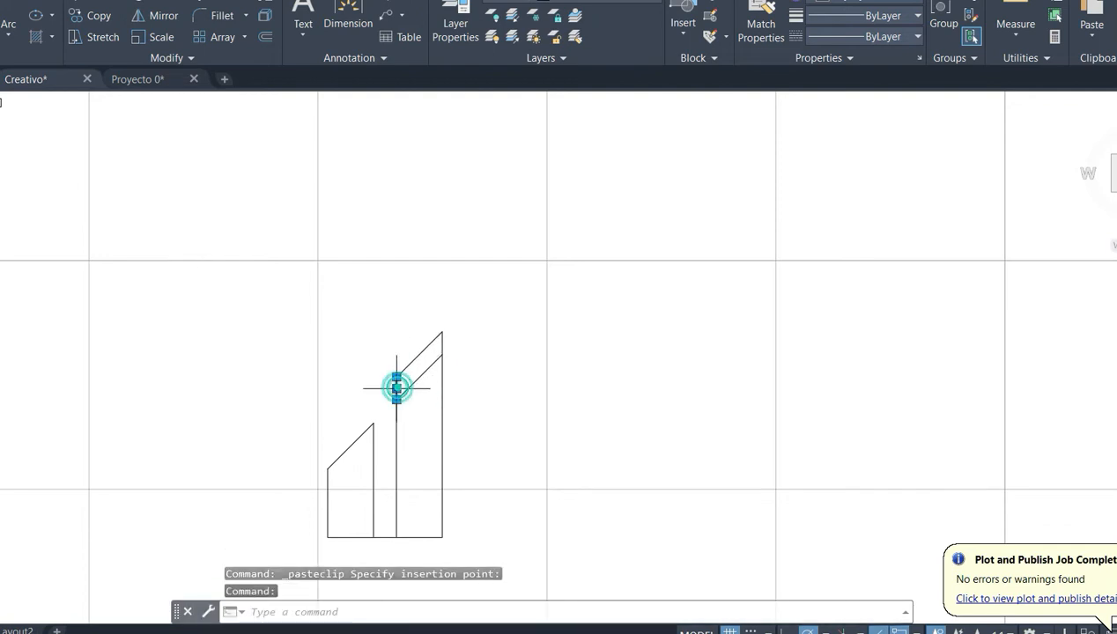
key("Delete")
left_click(443, 347)
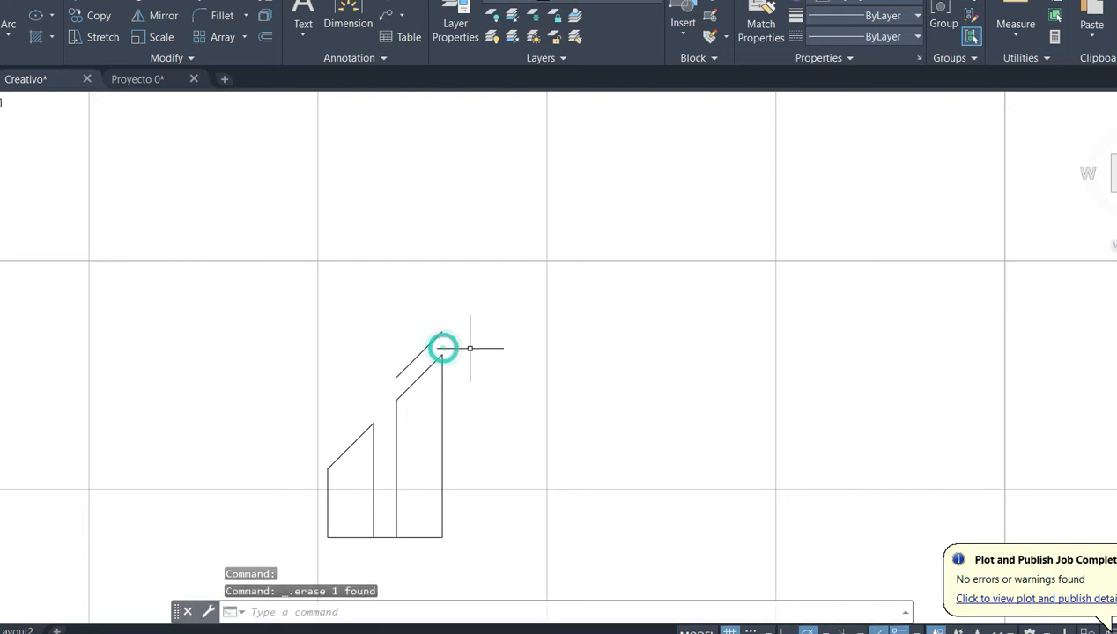
- Draw an 8-unit vertical line upward from the lower left end of the upper slanted line
key("Return")
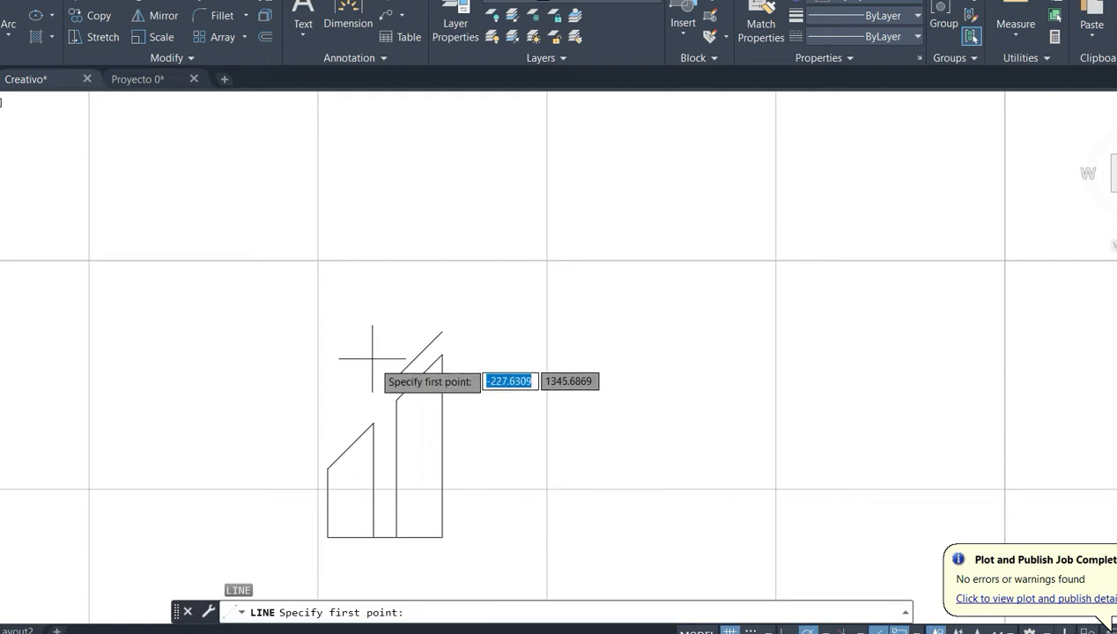
left_click(397, 377)
middle_click_drag(396, 211, 396, 271)
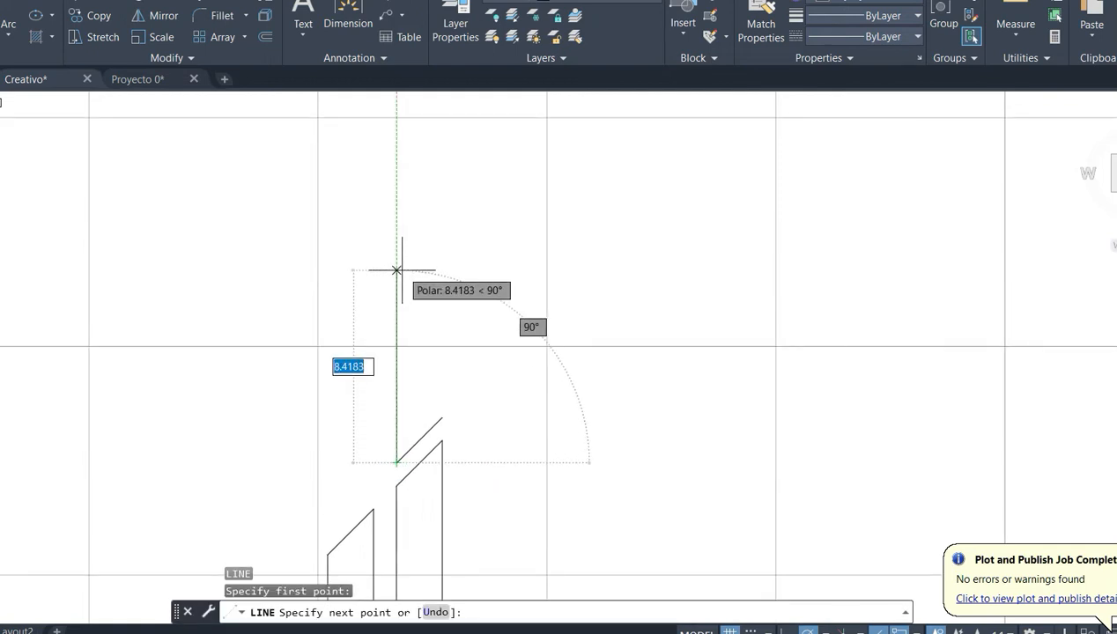
type("8")
key("Return")
key("Return")
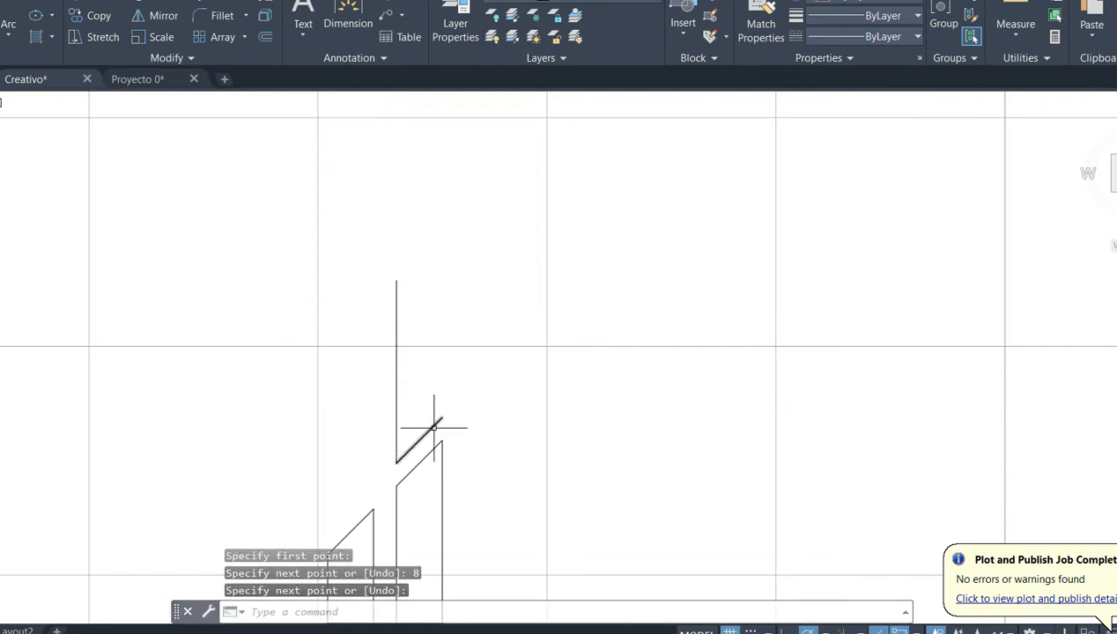
- Copy the slanted line below onto the upper end of the 8-unit vertical line
left_click(432, 429)
key("ctrl+c")
key("ctrl+v")
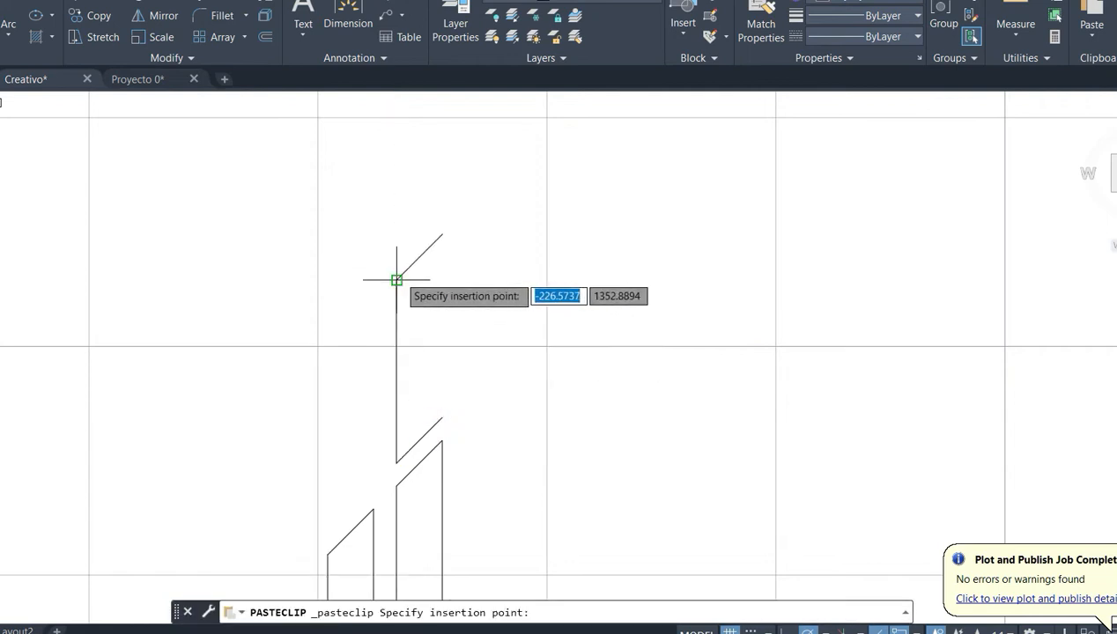
left_click(398, 280)
- Close the upper slanted bar with a vertical line joining the right ends of its two slanted lines
type("l")
key("Return")
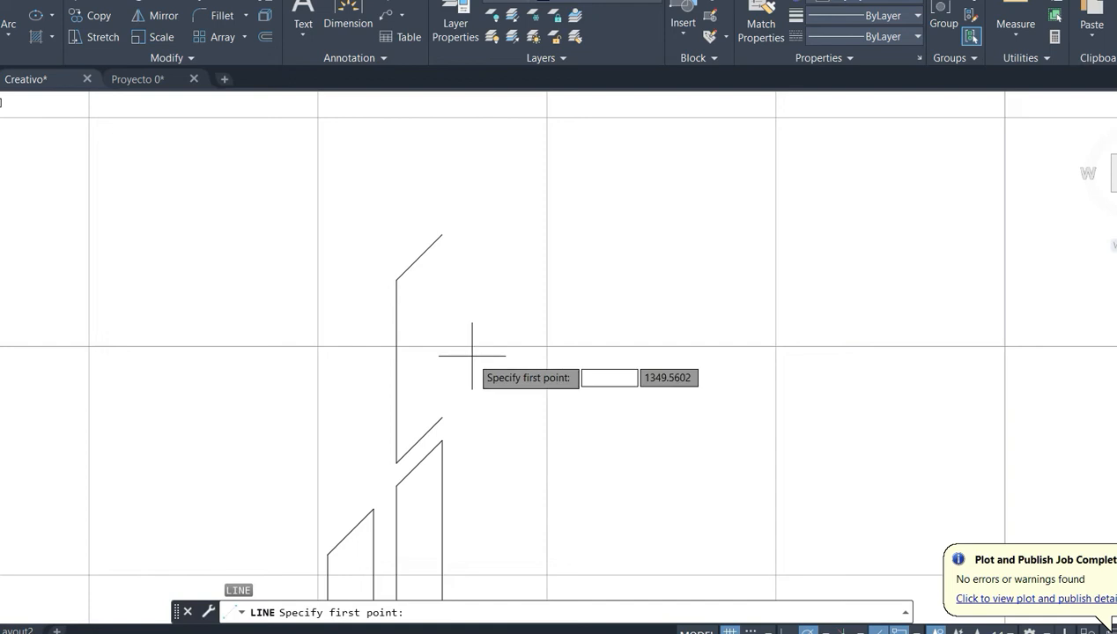
left_click(441, 417)
left_click(441, 234)
key("Return")
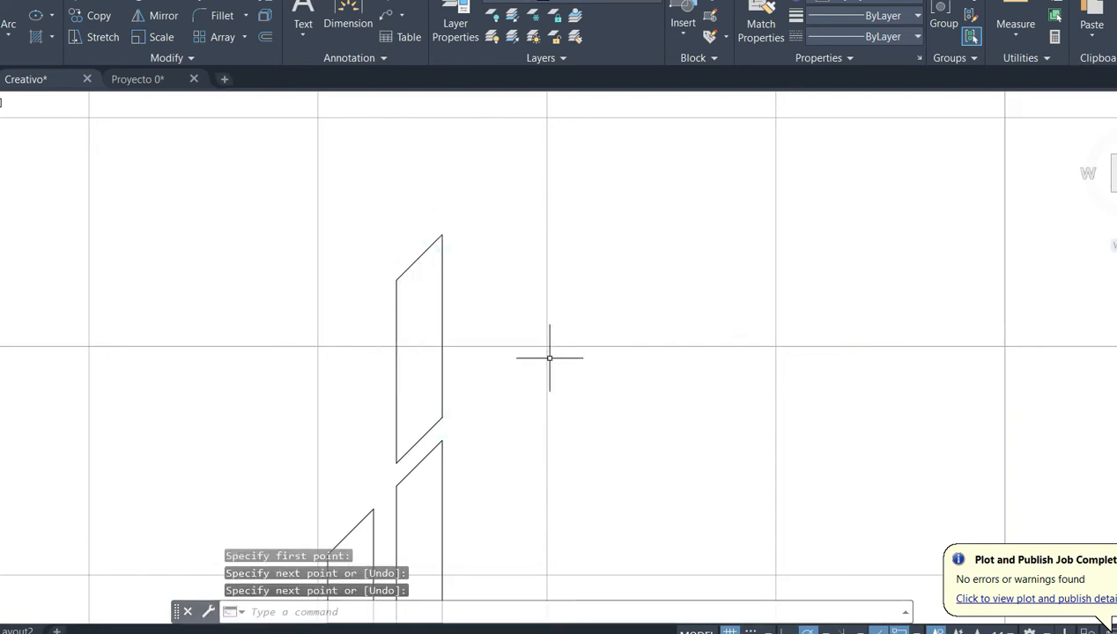
scroll(549, 356, "down", 2)
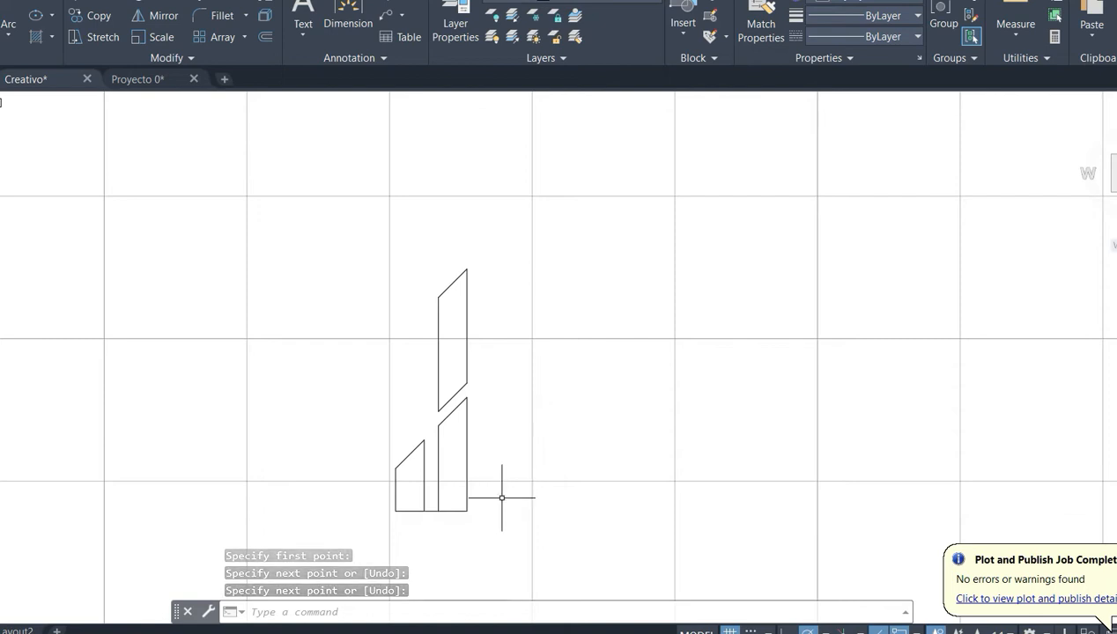
- Draw a 1-unit horizontal line to the right from the lower right corner of the second bottom bar
type("l")
key("Return")
left_click(467, 511)
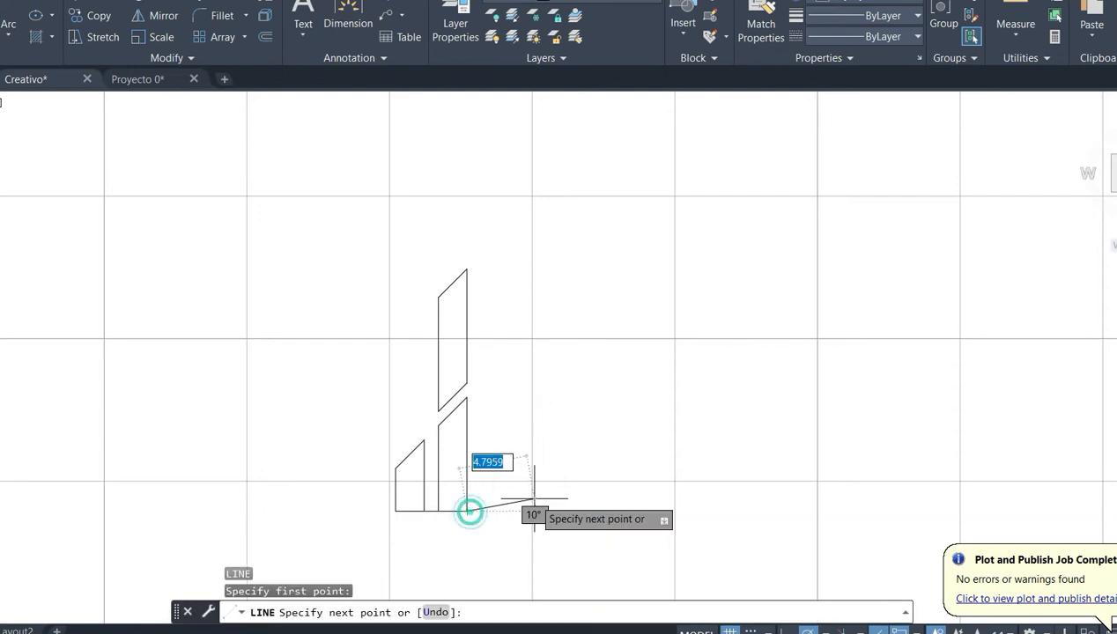
type("1")
key("Return")
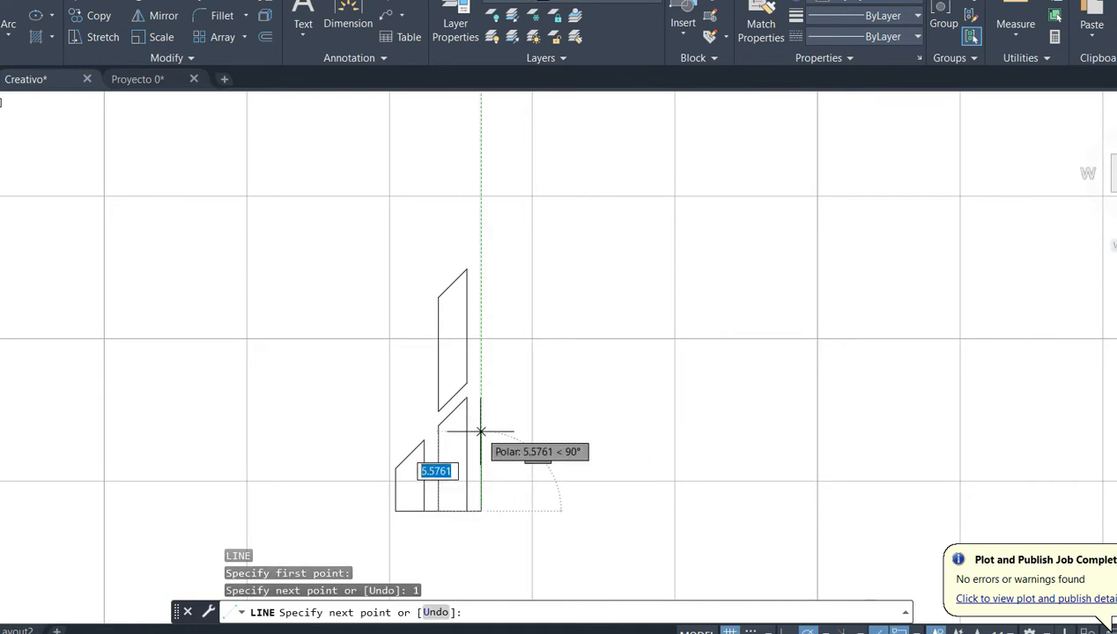
- Draw a 4-unit vertical line upward from the right end of the 1-unit horizontal line
scroll(480, 445, "up", 2)
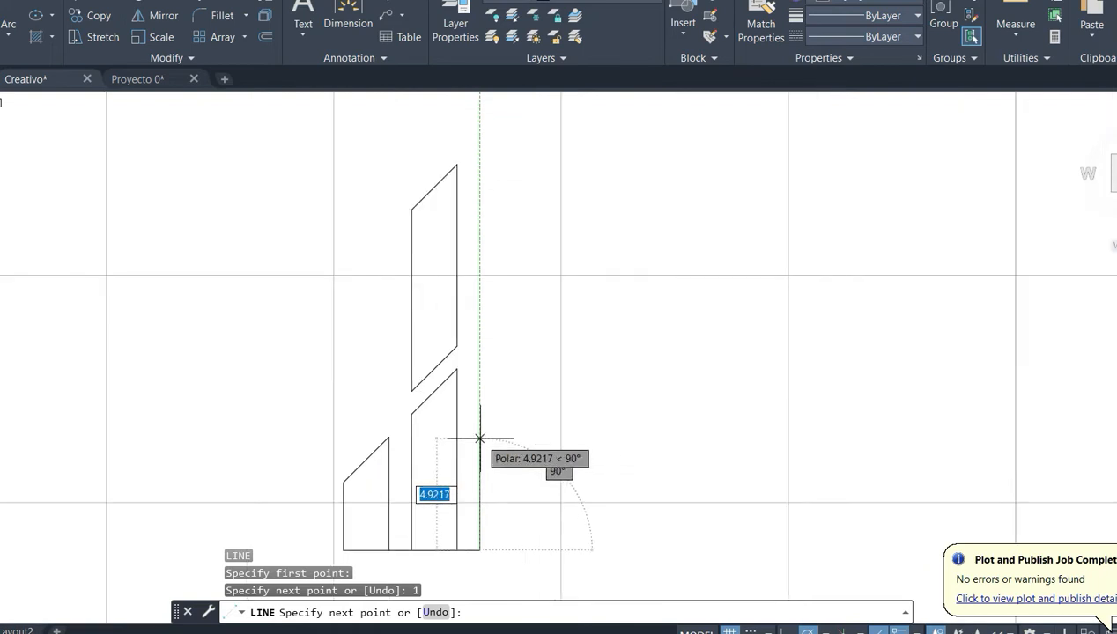
type("4")
key("Return")
key("Return")
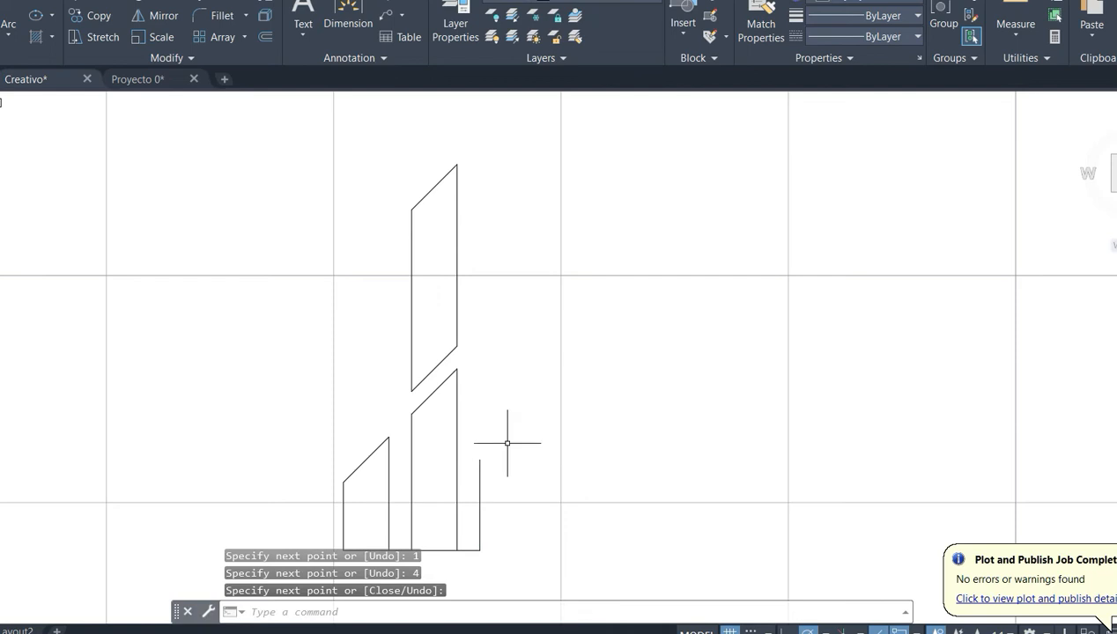
- Mirror the slanted top of the second bottom bar about a vertical axis through its lower end, keeping the source
left_click(421, 404)
left_click(151, 17)
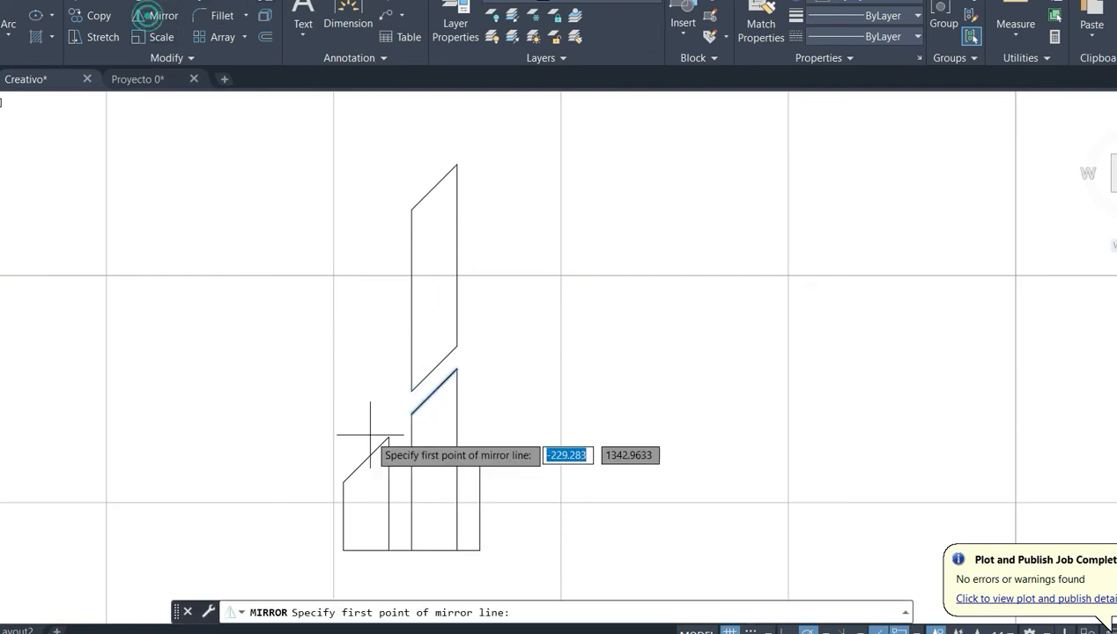
left_click(412, 412)
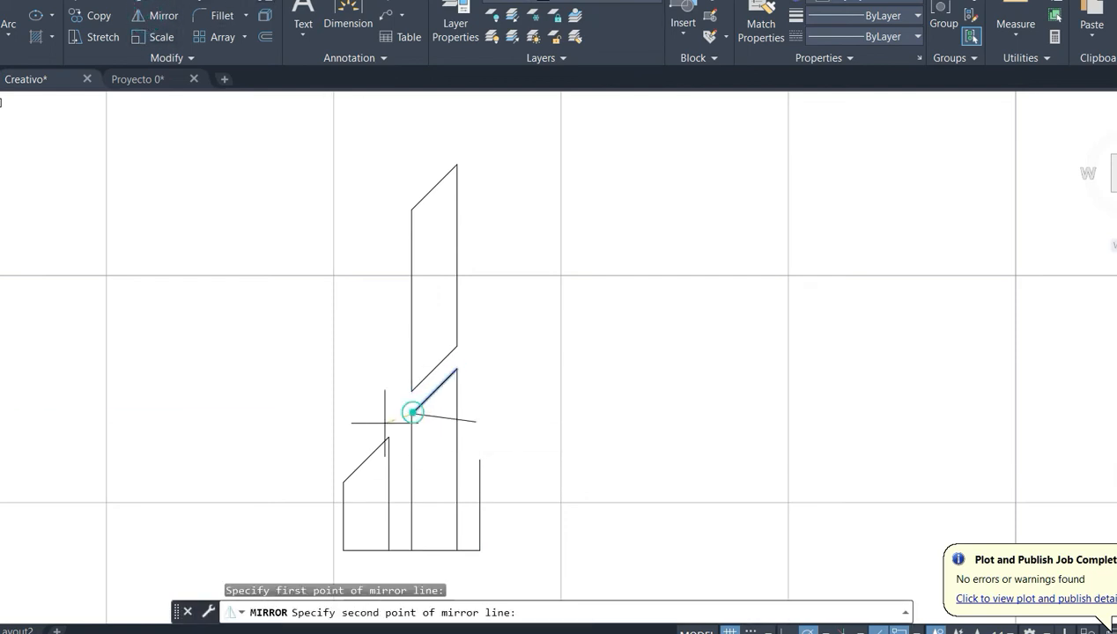
left_click(407, 325)
key("Return")
left_click(385, 387)
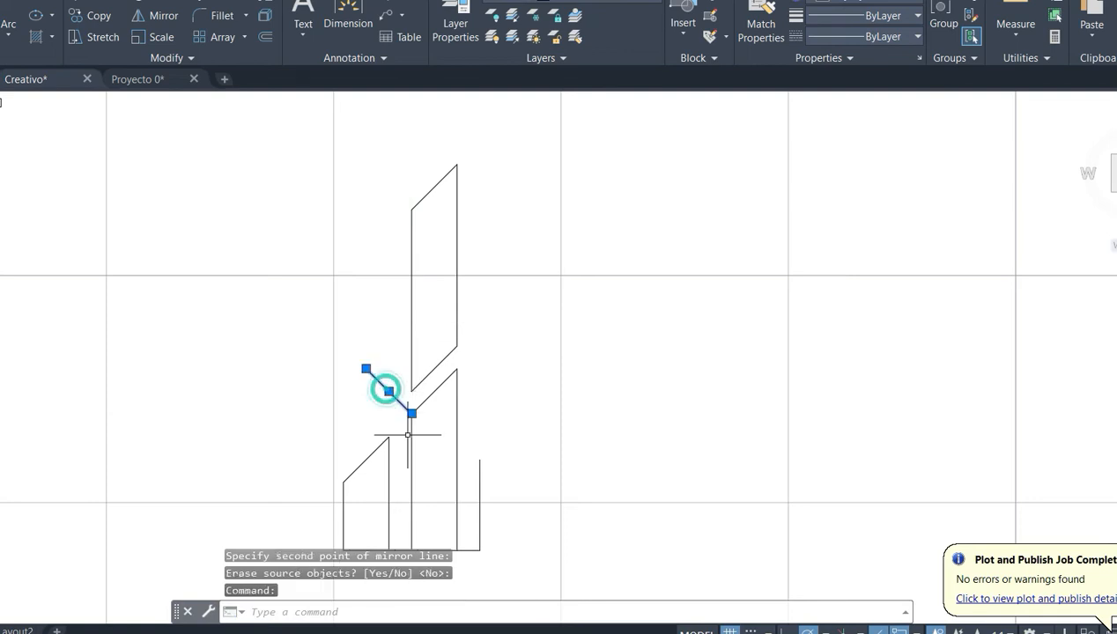
key("Escape")
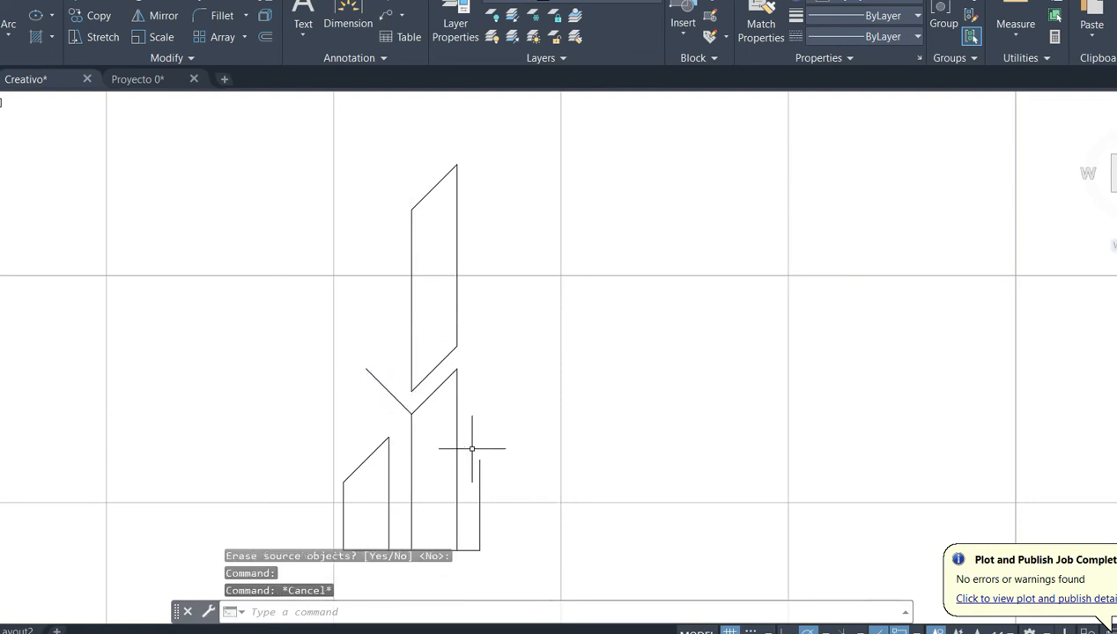
- Replace the 4-unit vertical line with a 6-unit vertical line upward from the right end of the baseline
key("Delete")
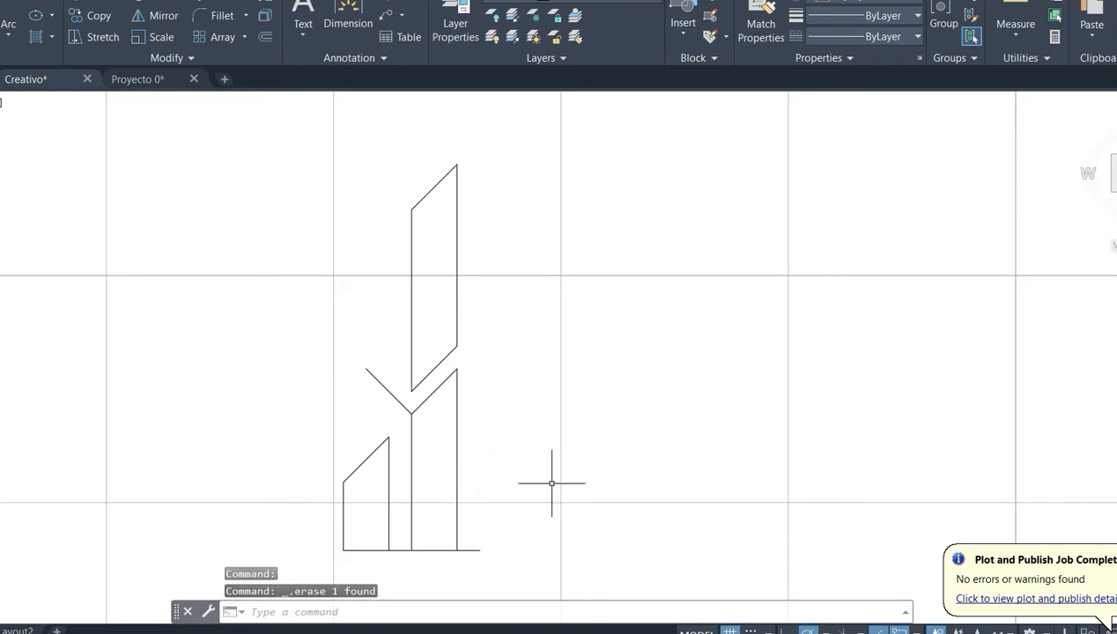
key("Return")
left_click(480, 550)
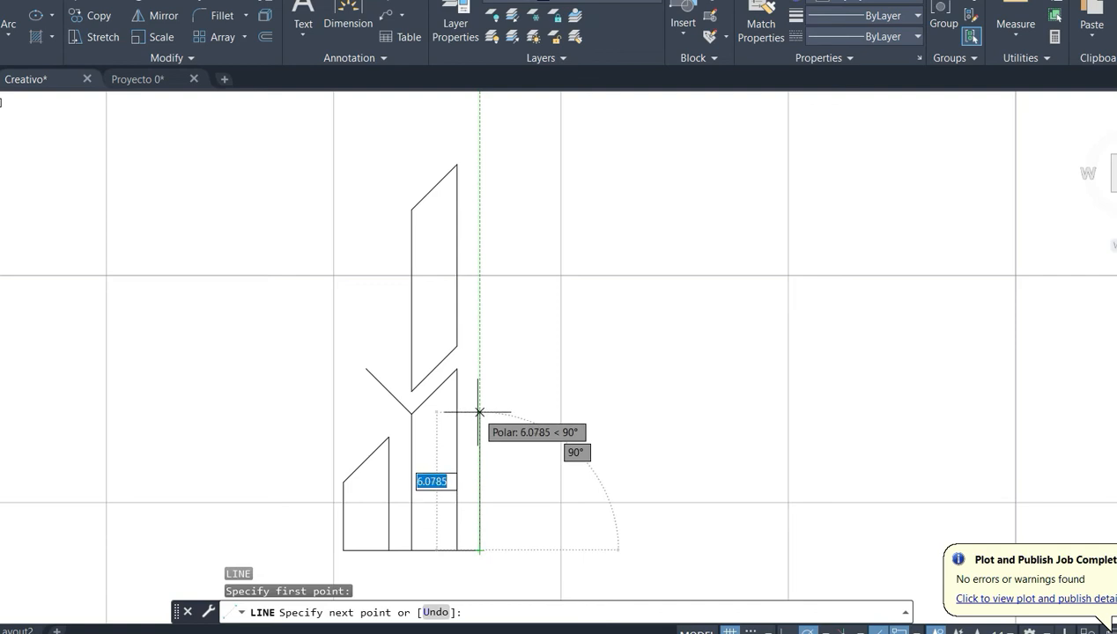
type("6")
key("Return")
- Move the mirrored slanted line by its upper end onto the top of the 6-unit vertical line
key("Return")
left_click(369, 353)
left_click(341, 388)
type("M")
key("Return")
left_click(365, 369)
left_click(480, 414)
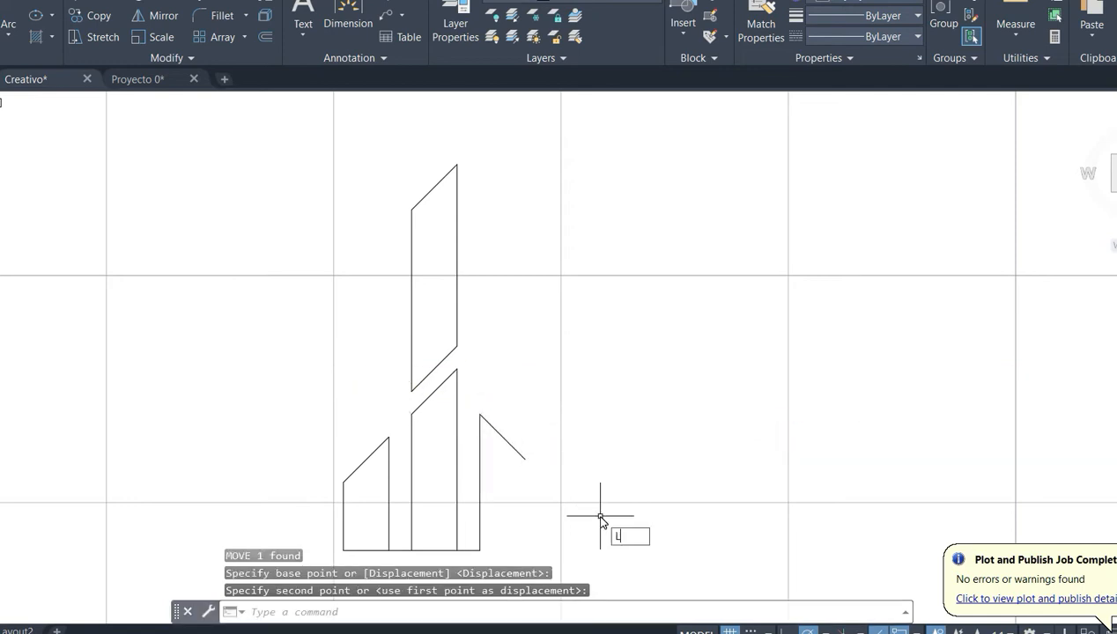
- Close the third bottom bar with a vertical line down to base level and a horizontal line back to its left side
type("L")
key("Return")
left_click(525, 459)
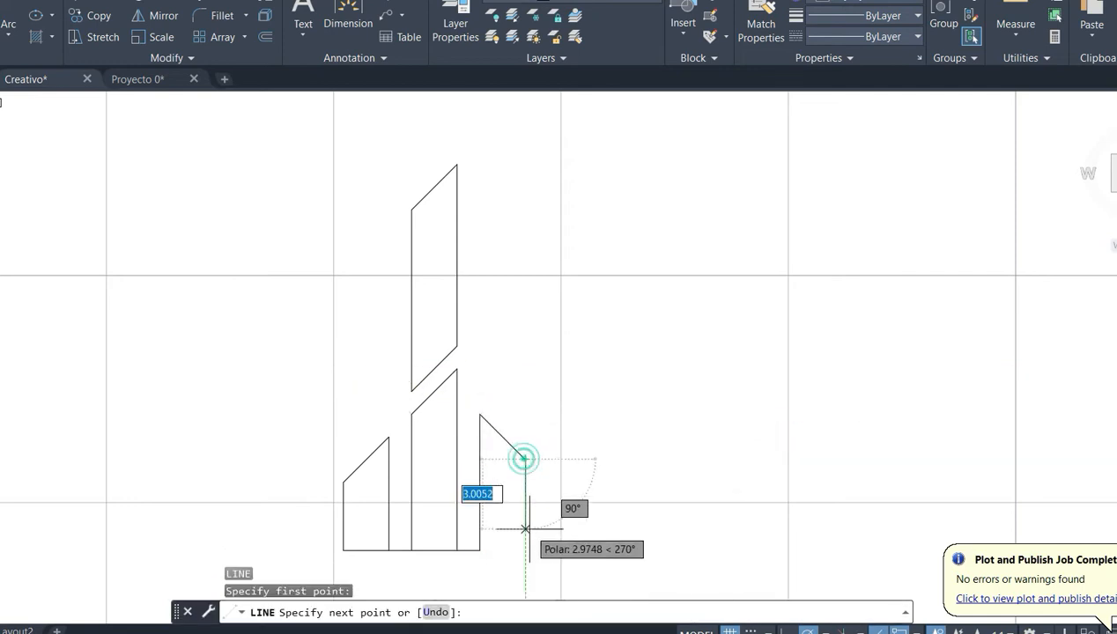
left_click(525, 551)
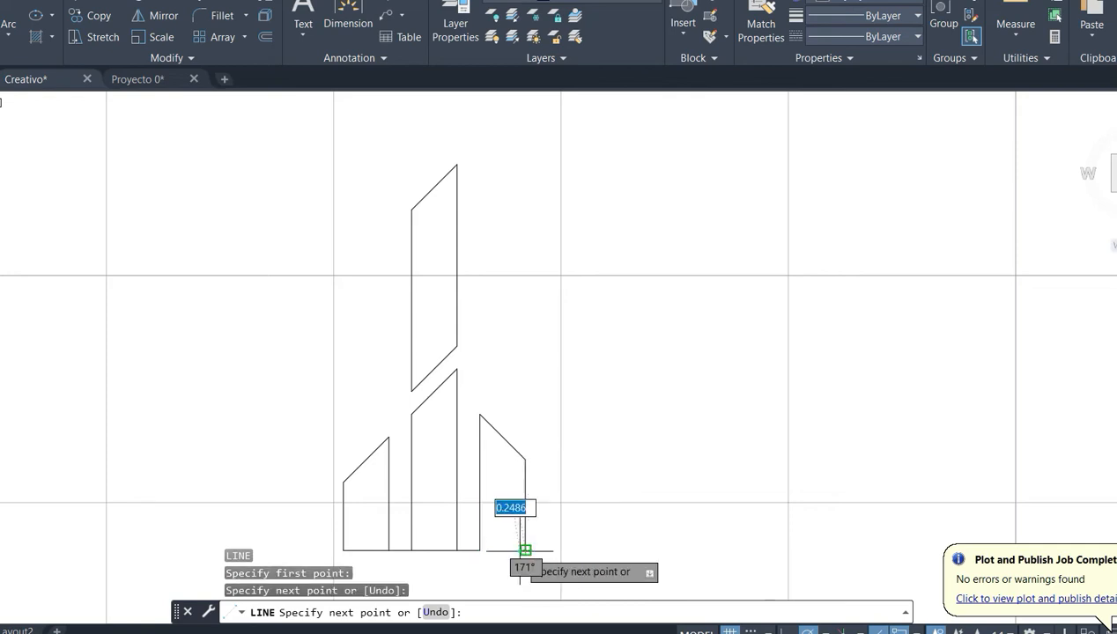
left_click(479, 551)
key("Return")
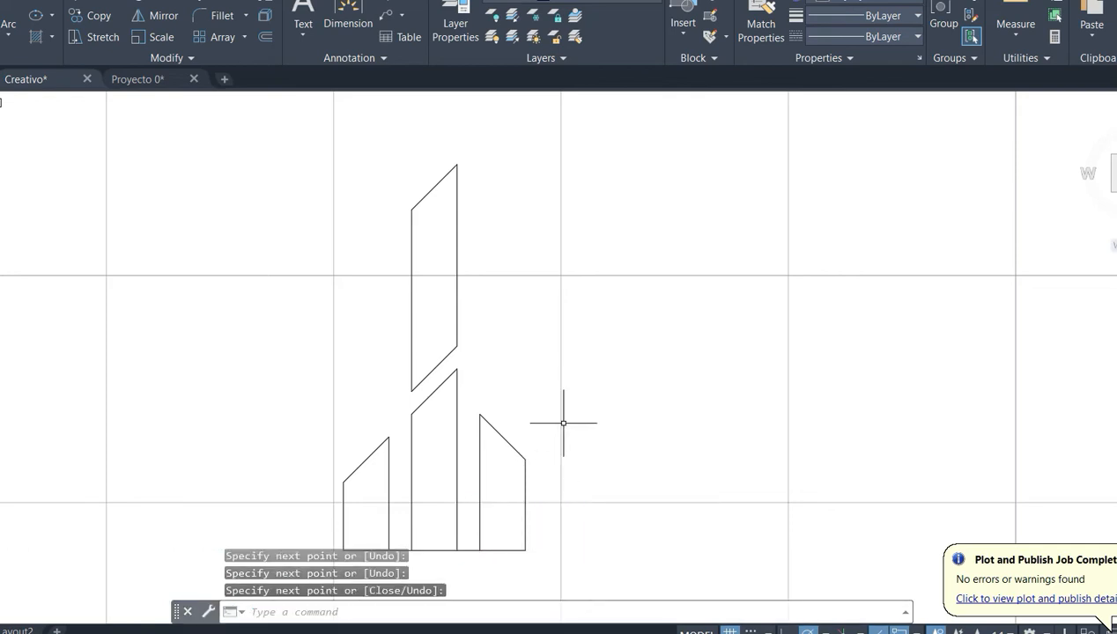
- Draw a 1-unit vertical spacer line upward from the upper left corner of the third bottom bar
key("Return")
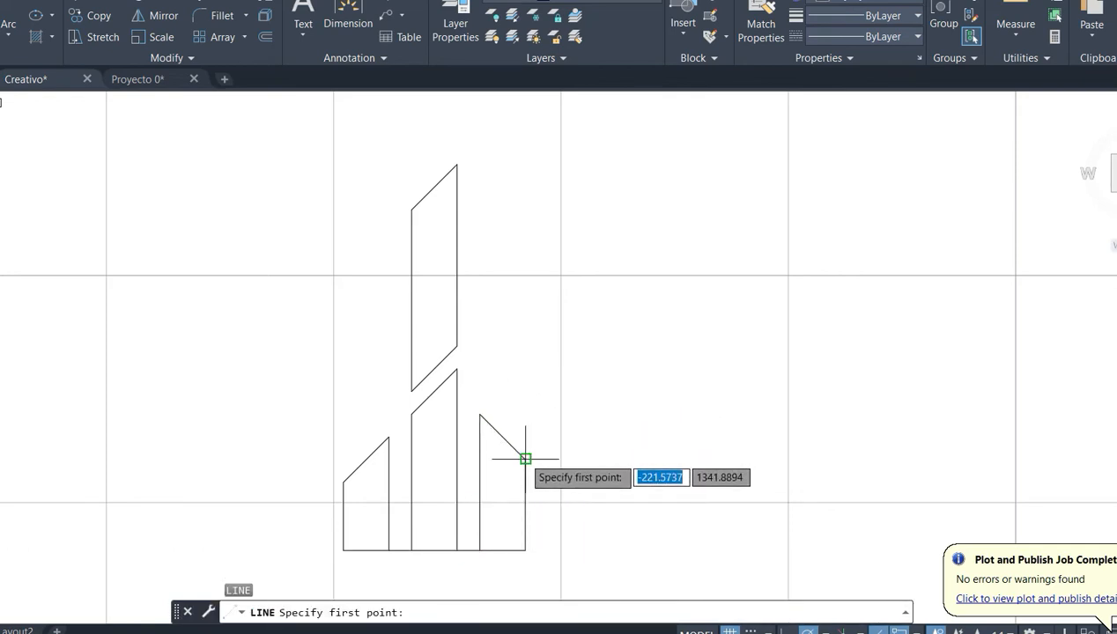
left_click(479, 414)
type("1")
key("Return")
key("Return")
- Copy the third bar's slanted line onto the upper end of the 1-unit spacer and delete the spacer
left_click(511, 399)
left_click(496, 440)
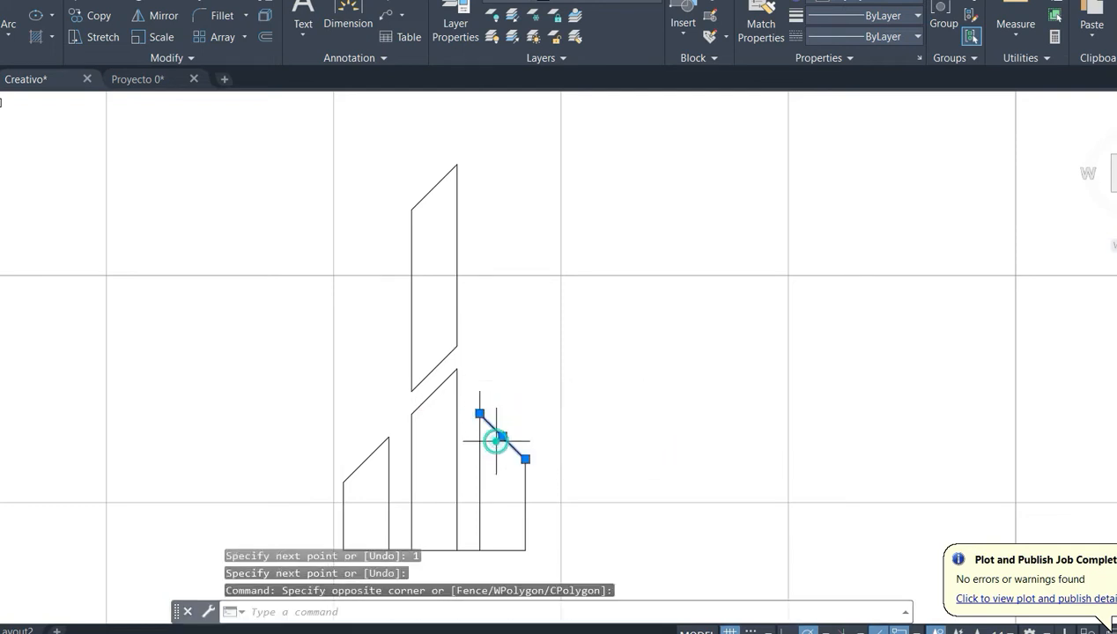
key("ctrl+c")
key("ctrl+v")
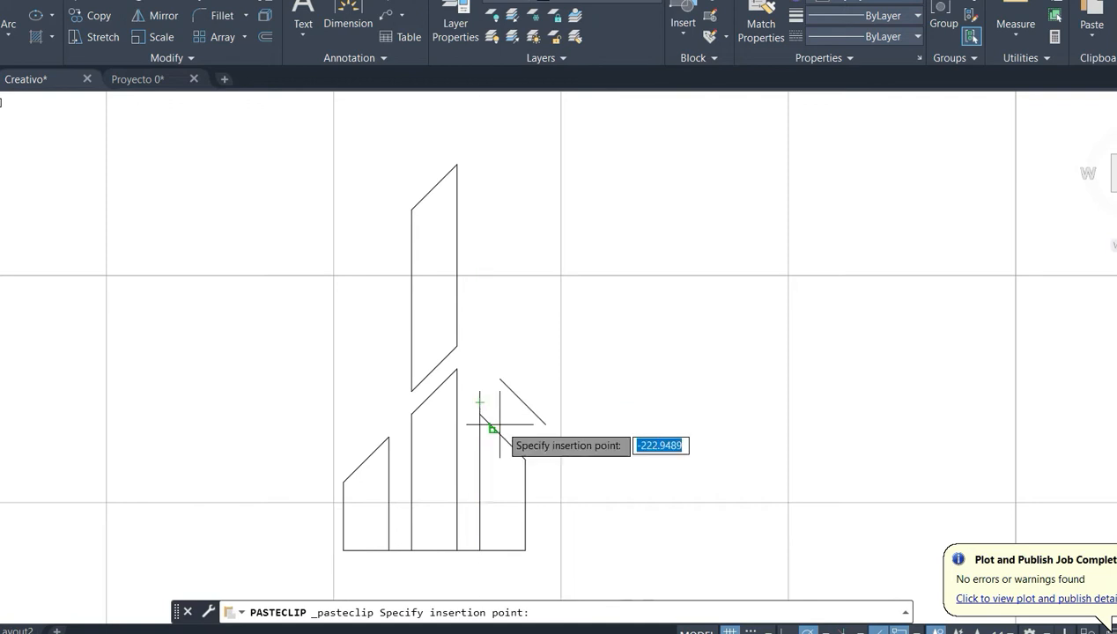
left_click(625, 359)
left_click(572, 411)
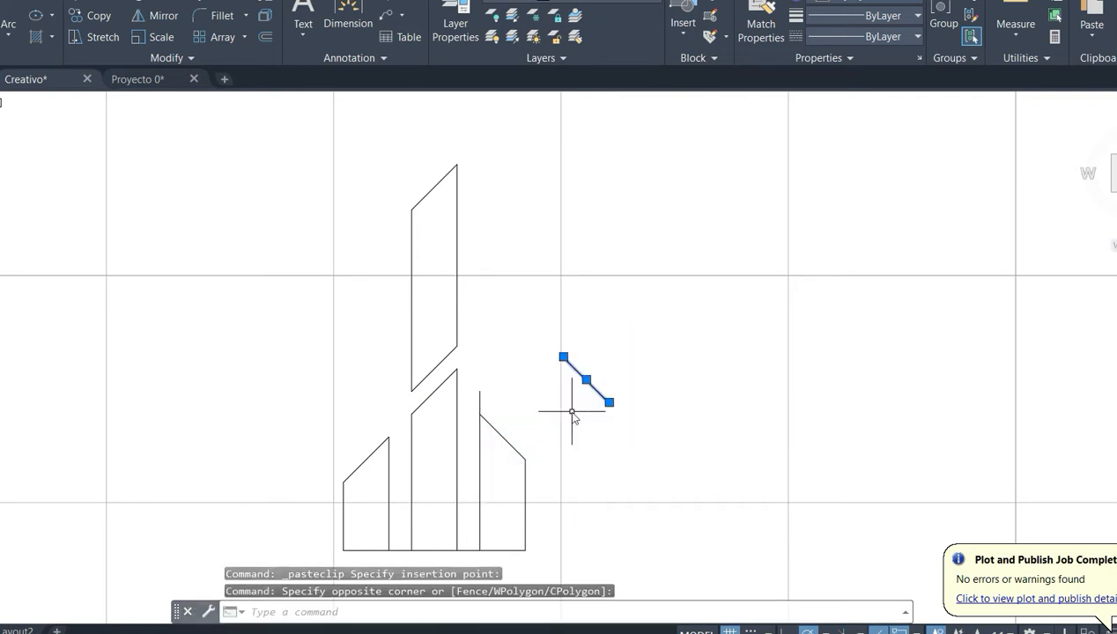
left_click(561, 393)
type("m")
key("Return")
left_click(563, 357)
left_click(480, 393)
left_click(480, 404)
key("Delete")
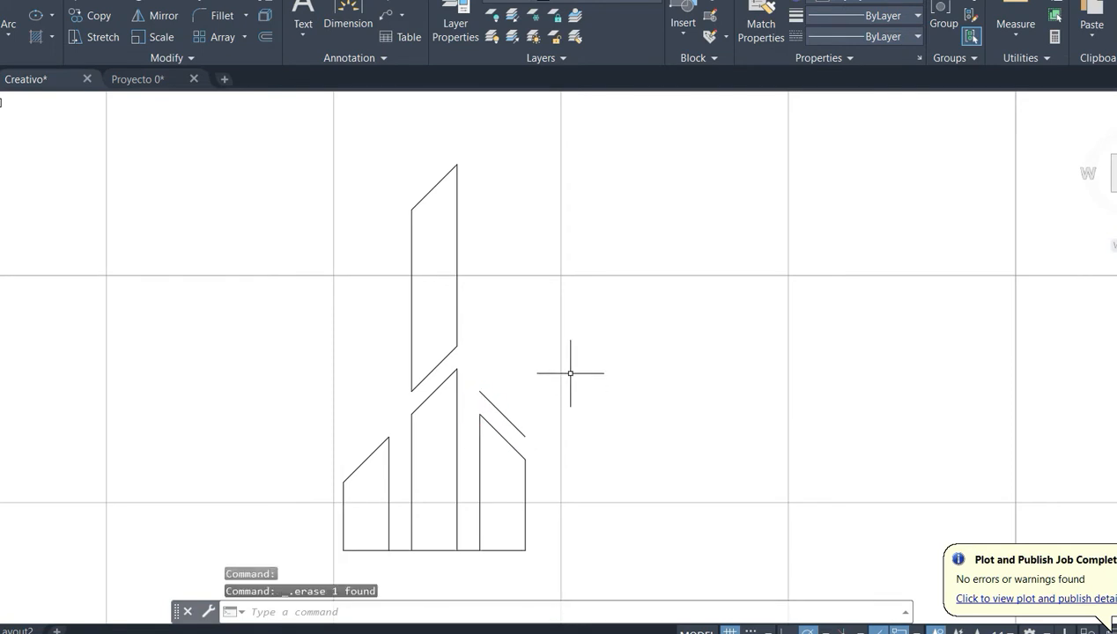
- Try an 11-unit vertical line upward from the upper end of the copied slanted line, and delete it
type("l")
key("Return")
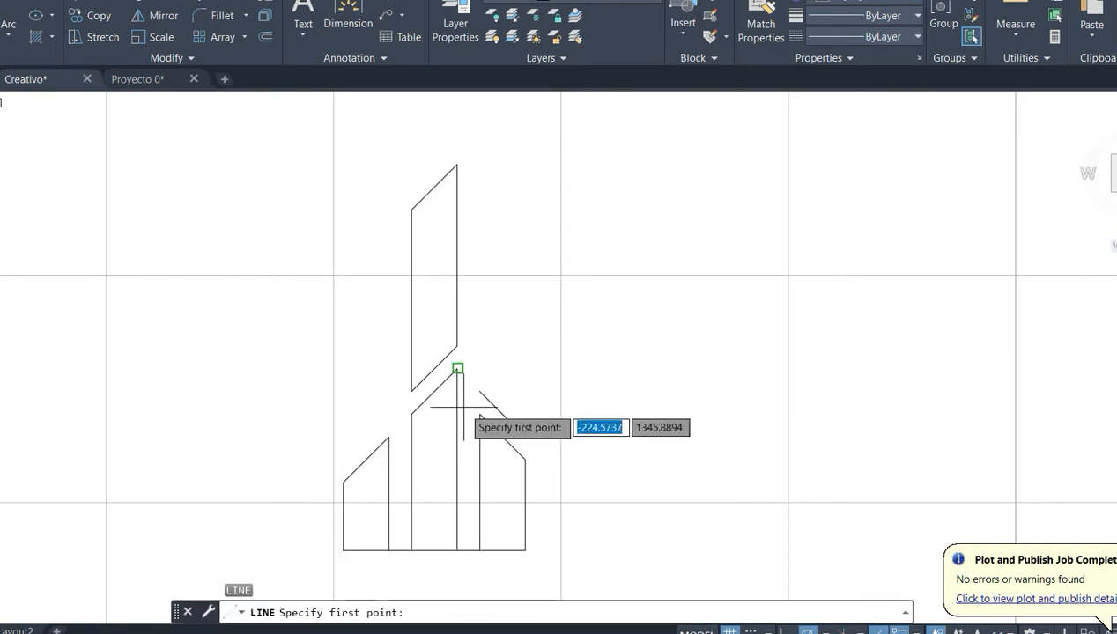
left_click(480, 392)
middle_click_drag(495, 233, 501, 315)
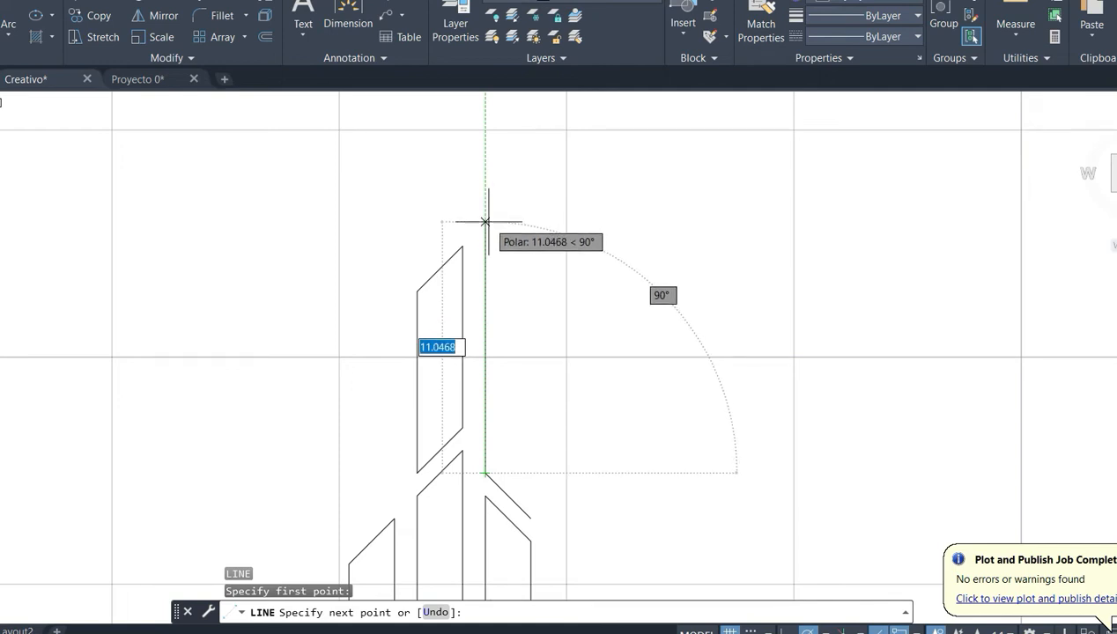
type("11")
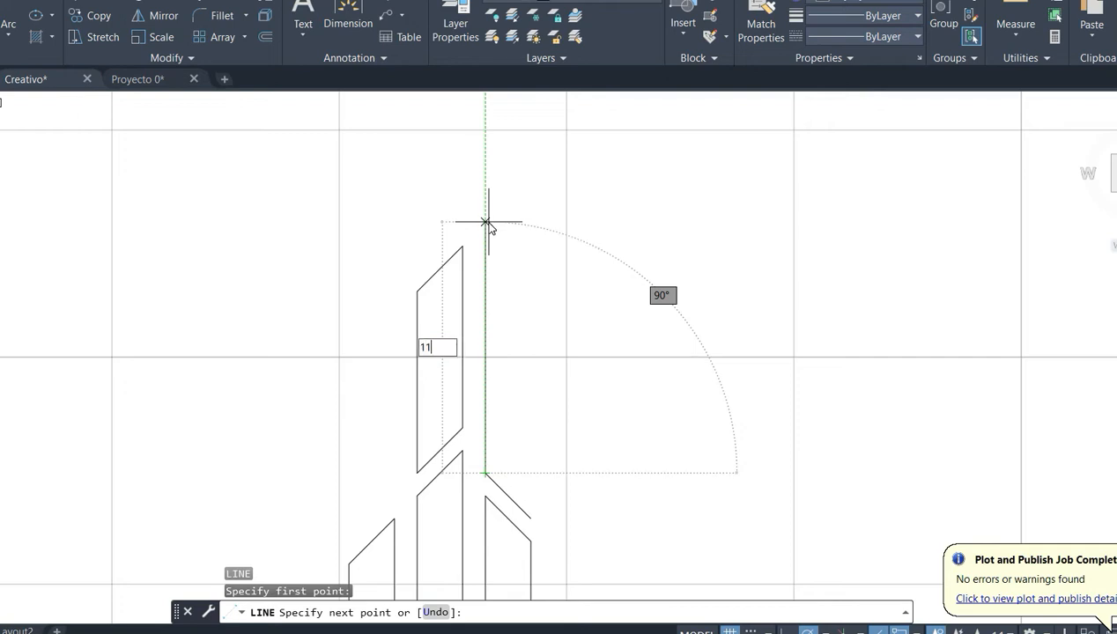
key("Return")
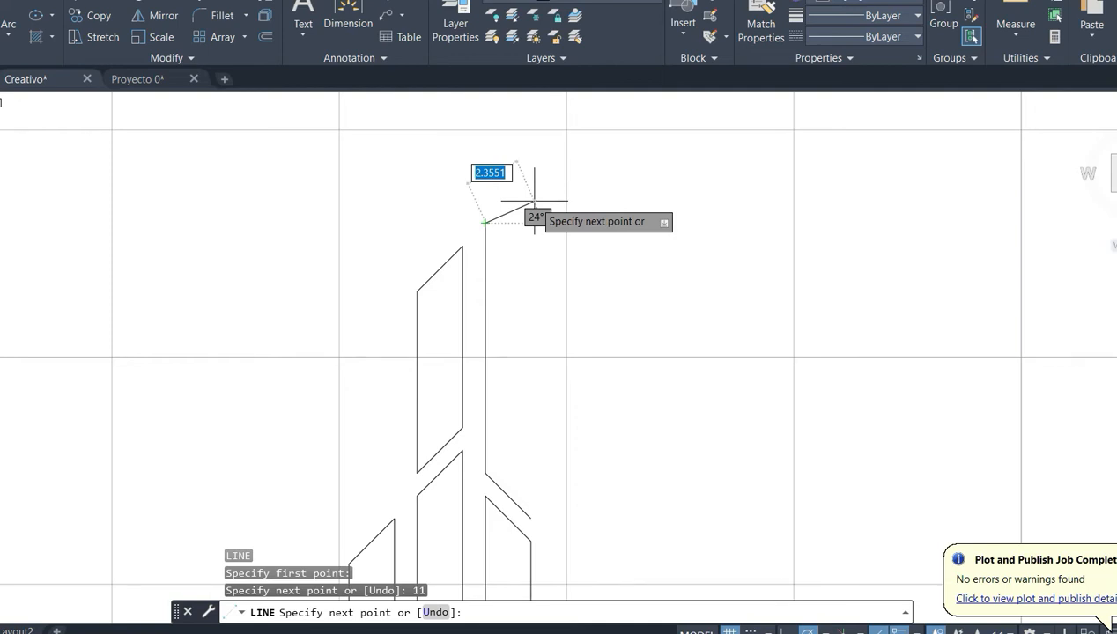
key("Return")
left_click(486, 260)
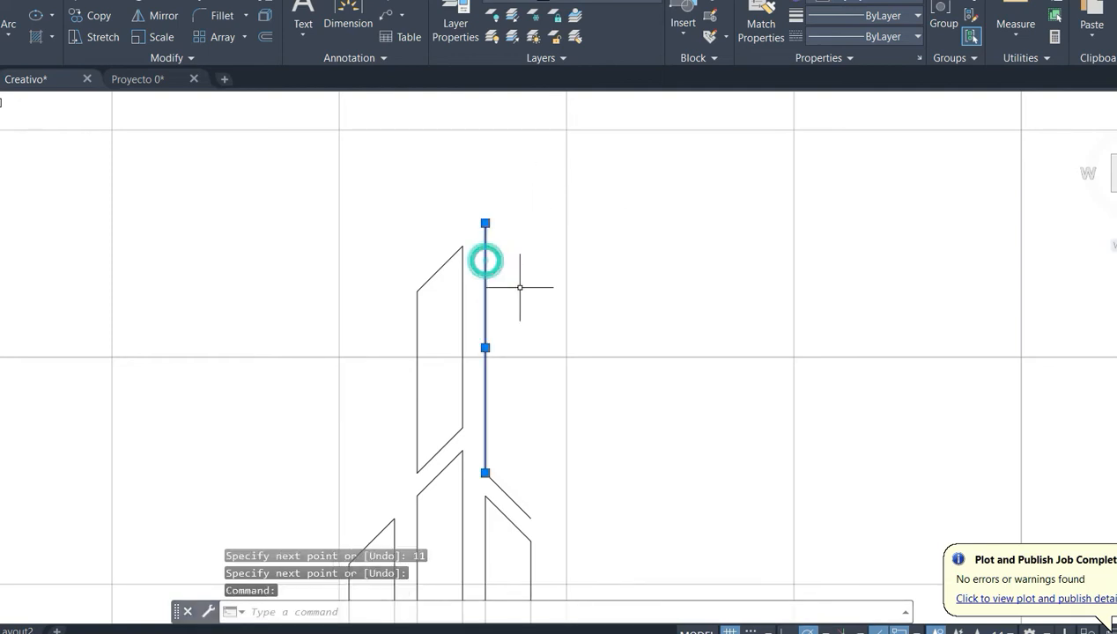
key("Delete")
- Draw a 13-unit vertical line upward from the upper end of the slanted line above the third bottom bar
type("L")
key("Return")
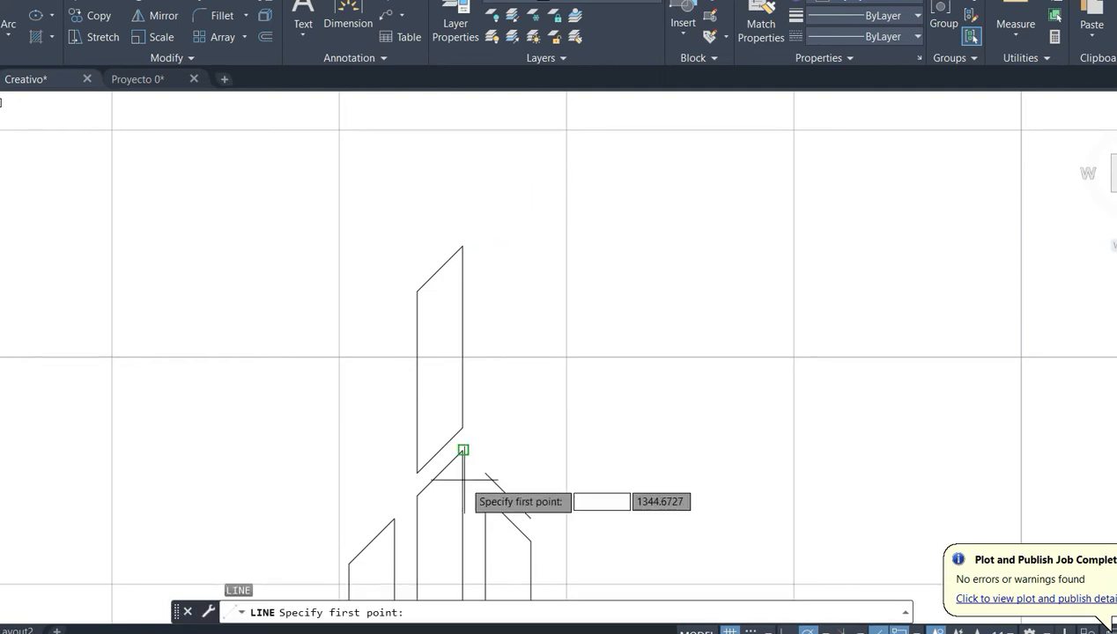
left_click(485, 473)
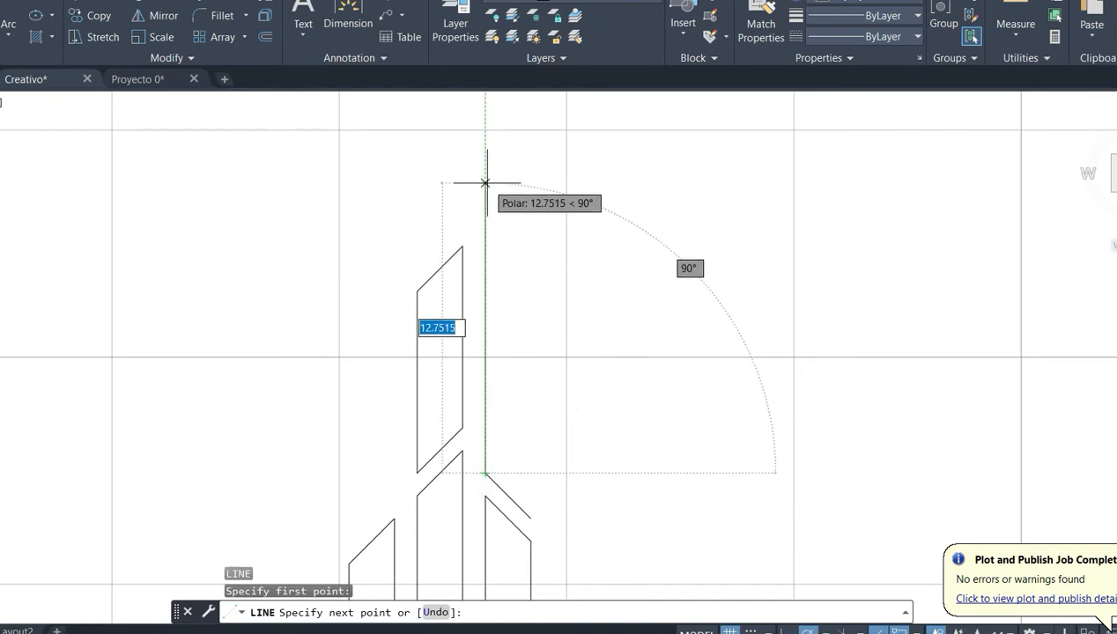
type("1")
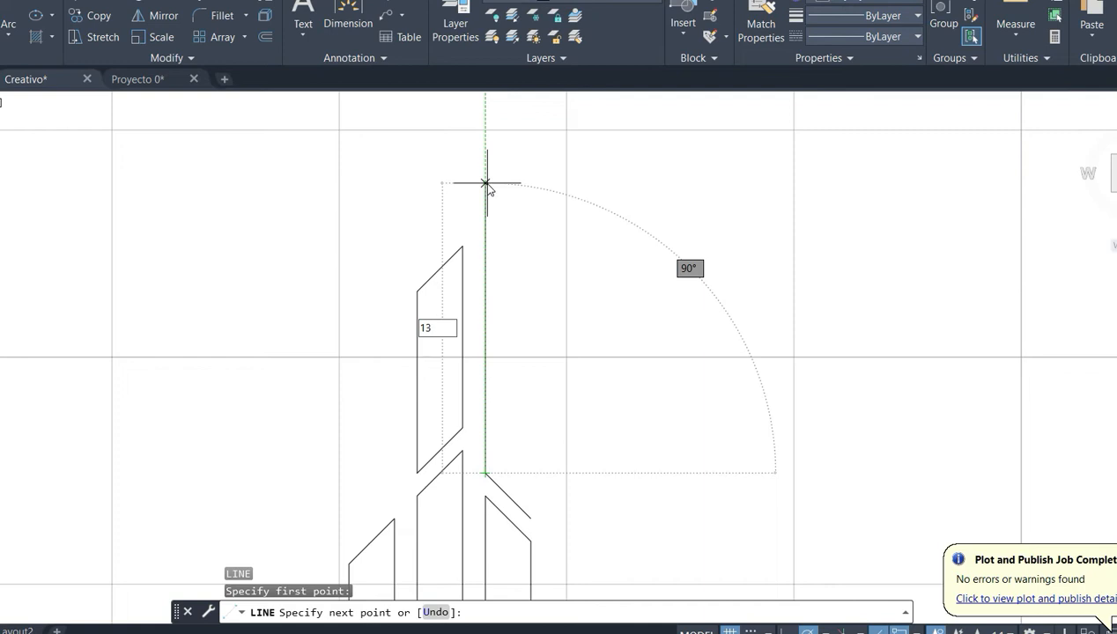
type("3")
key("Return")
key("Return")
- Copy the slanted line at the foot of the 13-unit vertical line onto that line's upper end
left_click(511, 489)
left_click(499, 498)
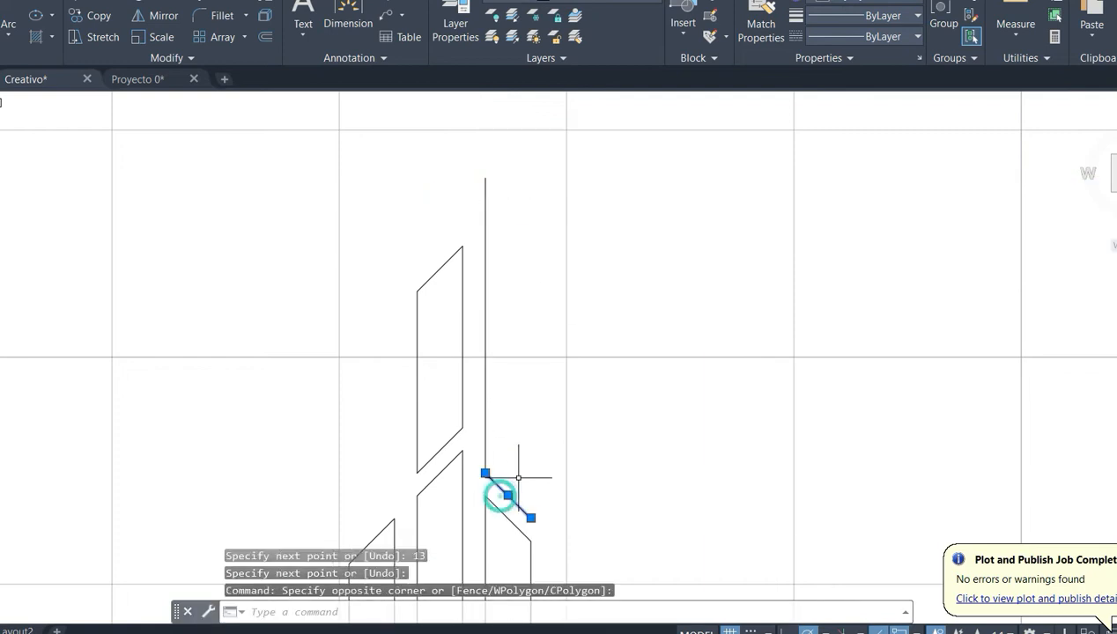
key("ctrl+c")
key("ctrl+v")
left_click(526, 275)
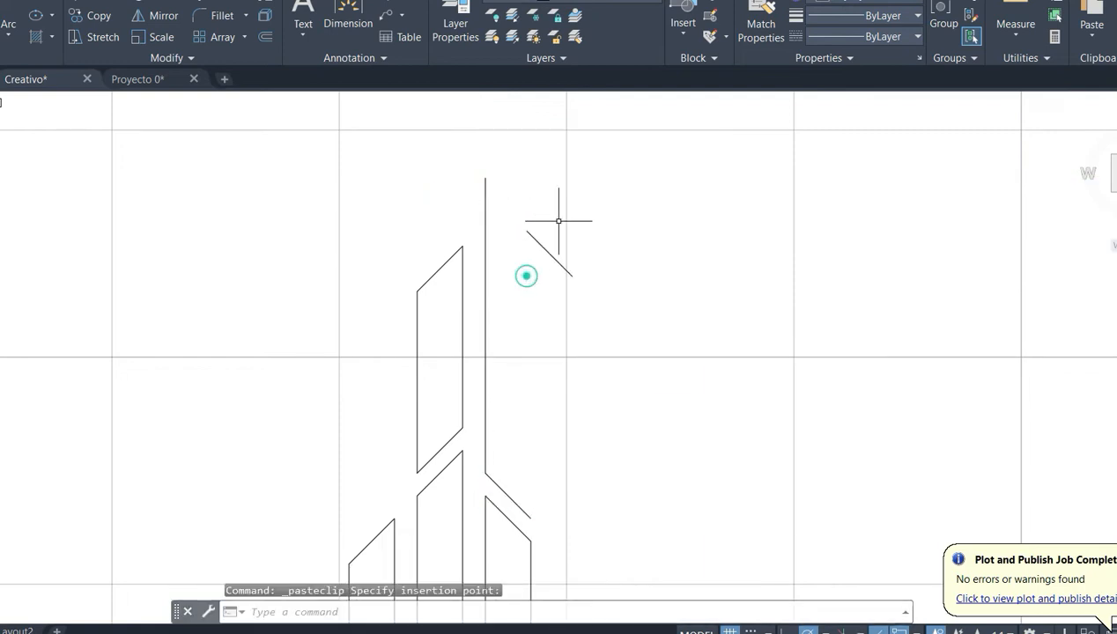
left_click(562, 219)
left_click(529, 283)
type("M")
key("Return")
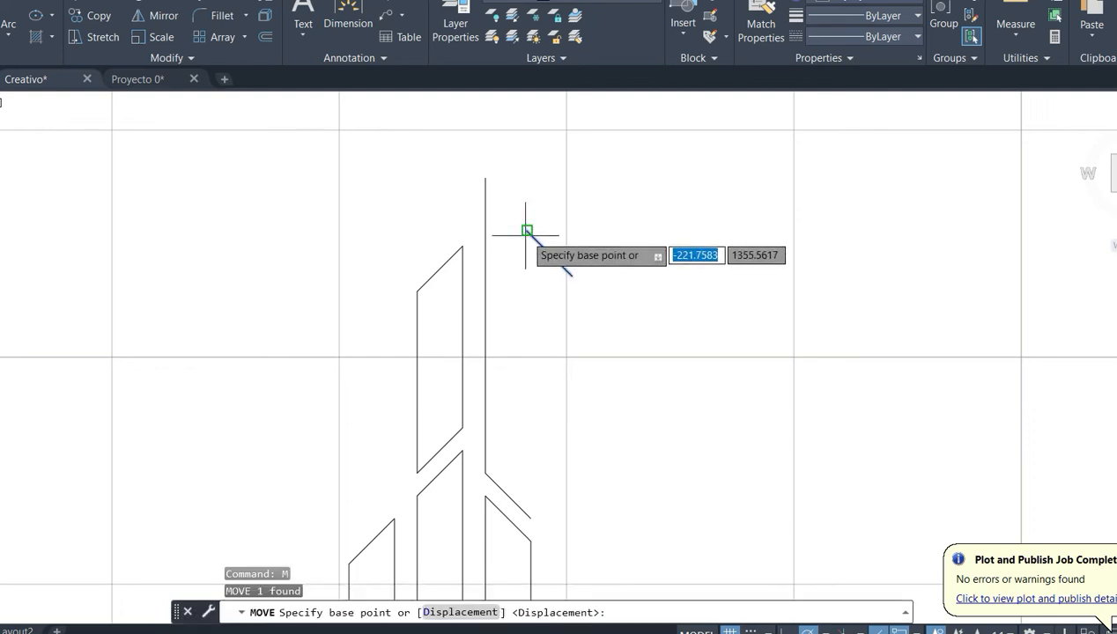
left_click(527, 231)
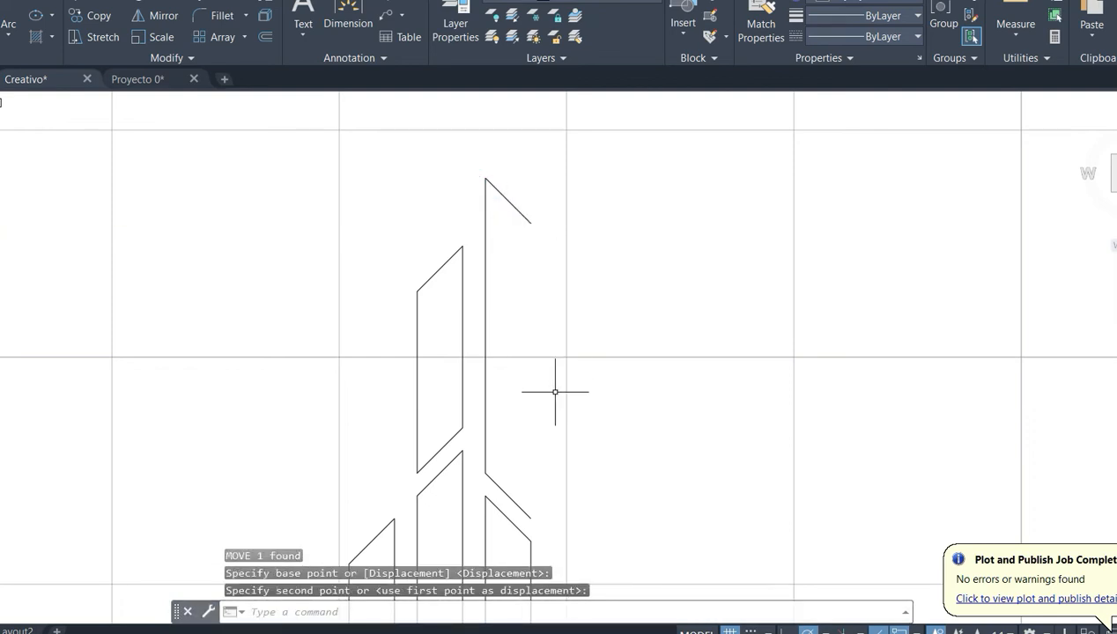
- Close the tall upper bar with a vertical line joining the right ends of its two slanted lines
type("L")
key("Return")
left_click(531, 223)
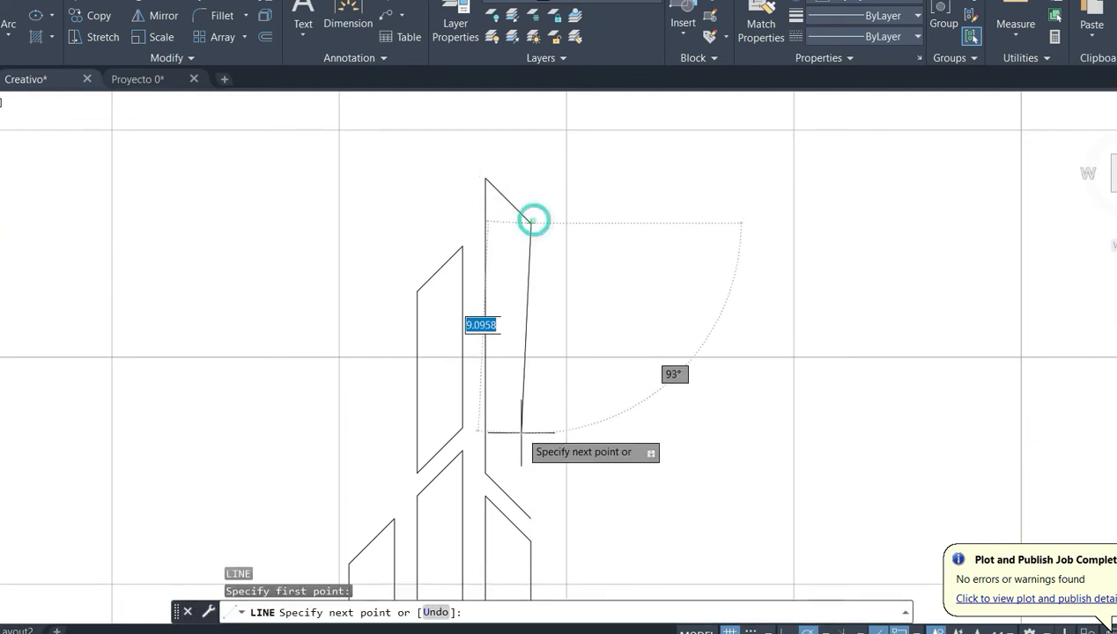
left_click(531, 515)
scroll(579, 441, "down", 2)
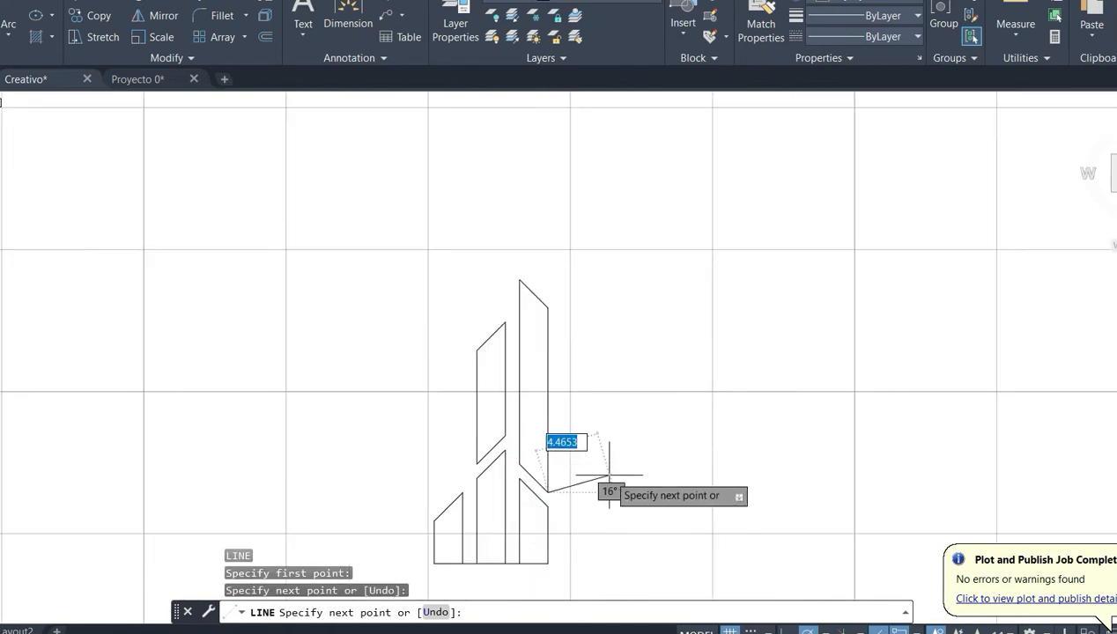
key("Return")
- Draw a 1-unit horizontal gap line from the third bottom bar's lower right corner, continuing with an 8-unit vertical line upward
middle_click_drag(595, 509, 571, 501)
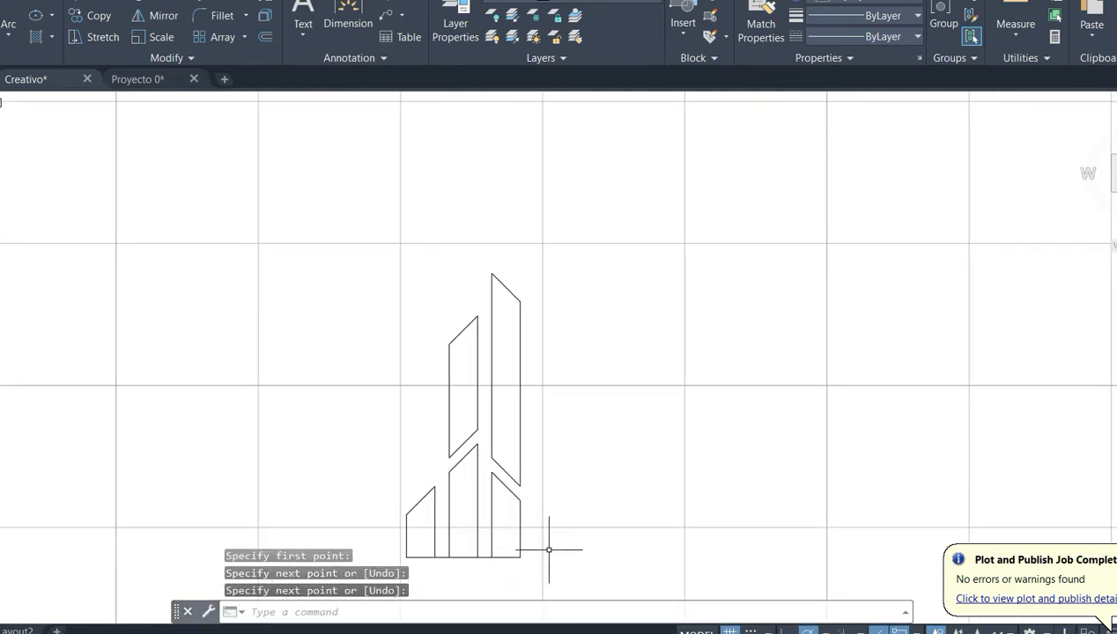
key("Return")
left_click(520, 557)
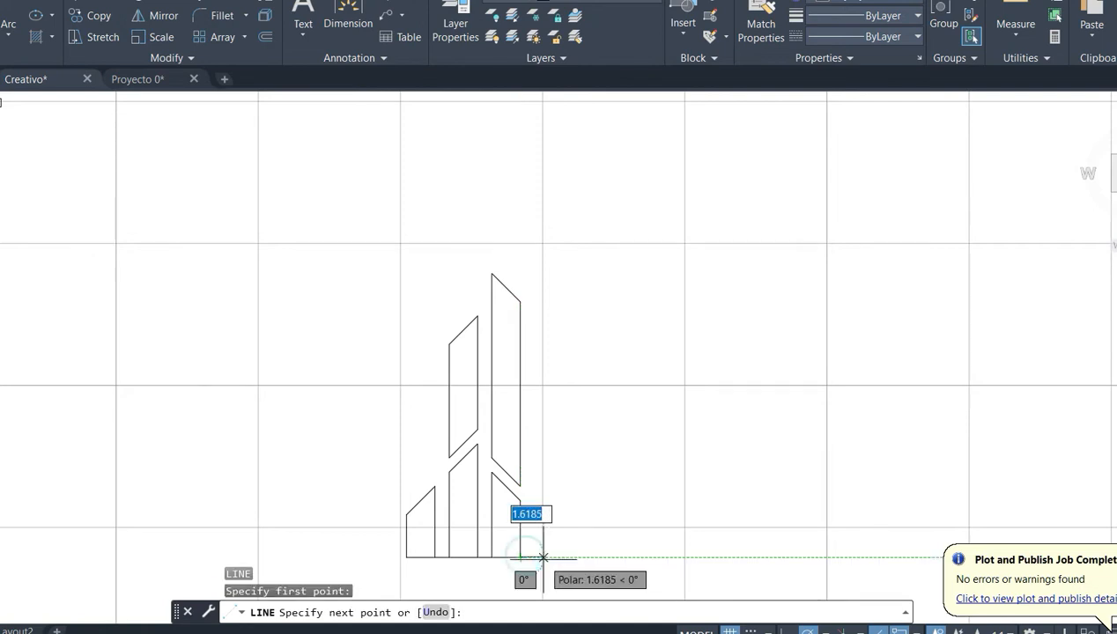
type("1")
key("Return")
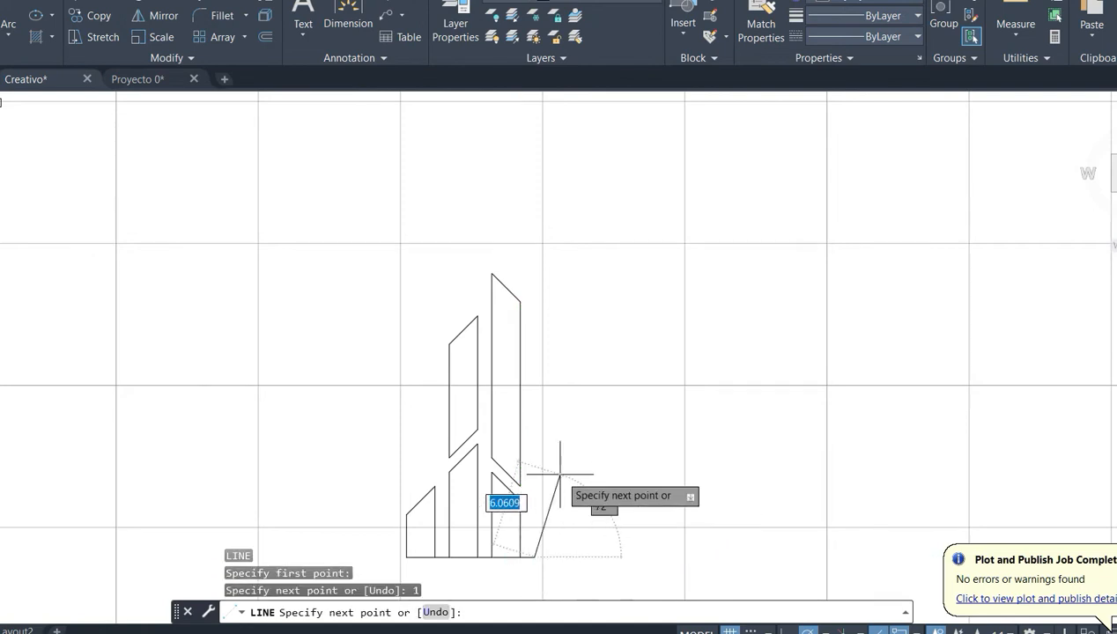
scroll(532, 434, "up", 2)
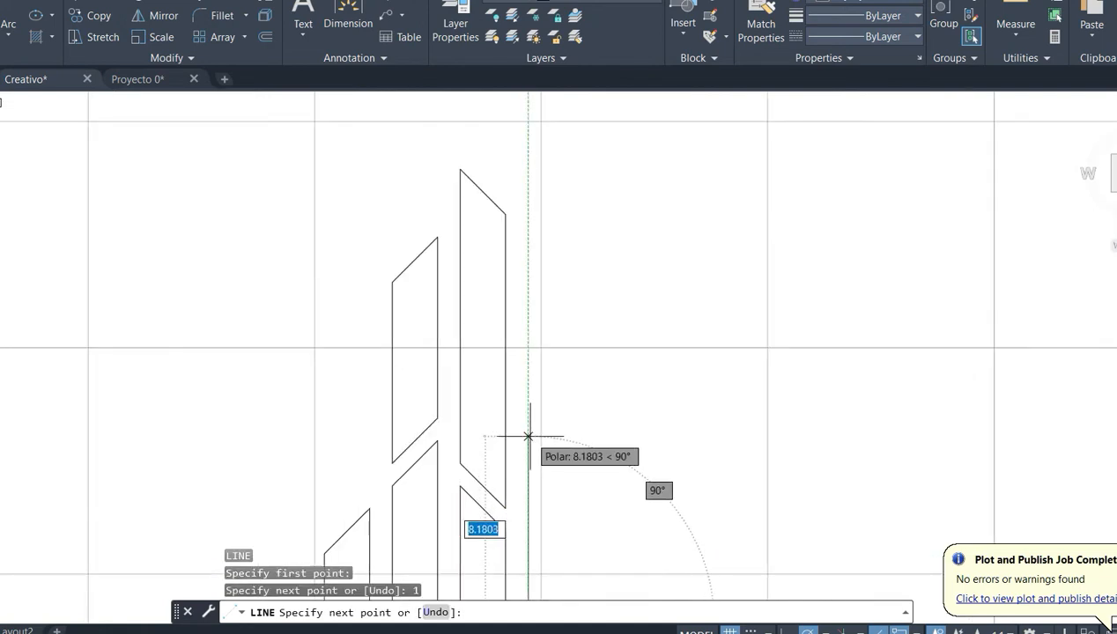
type("8")
key("Return")
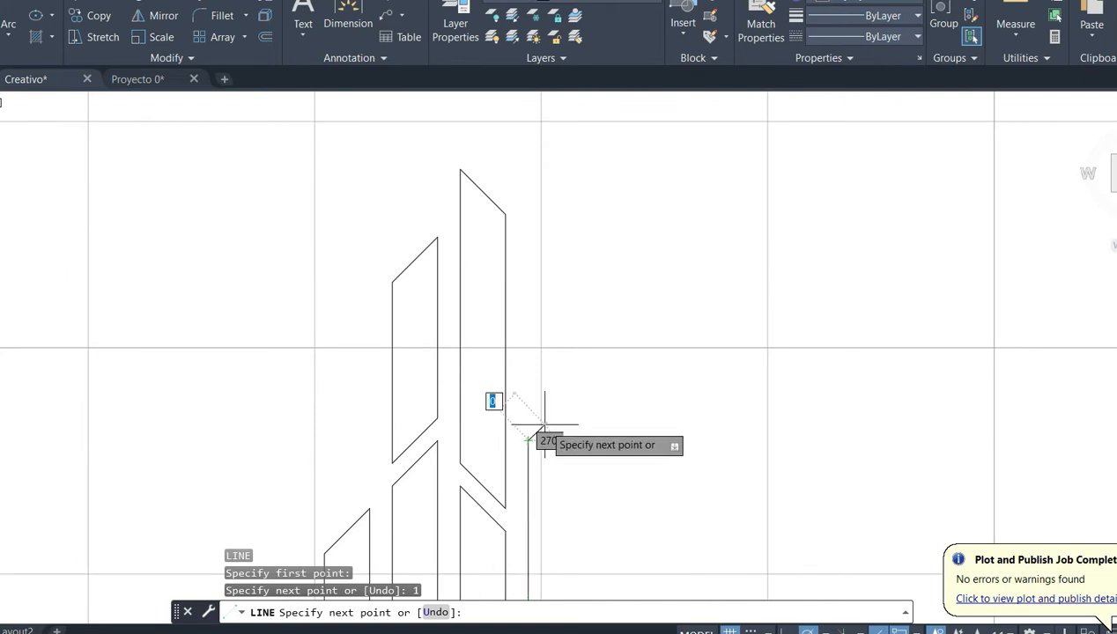
key("Return")
- Copy the slanted line atop the first bottom bar onto the upper end of the 8-unit vertical line
middle_click_drag(609, 499, 610, 408)
left_click(349, 436)
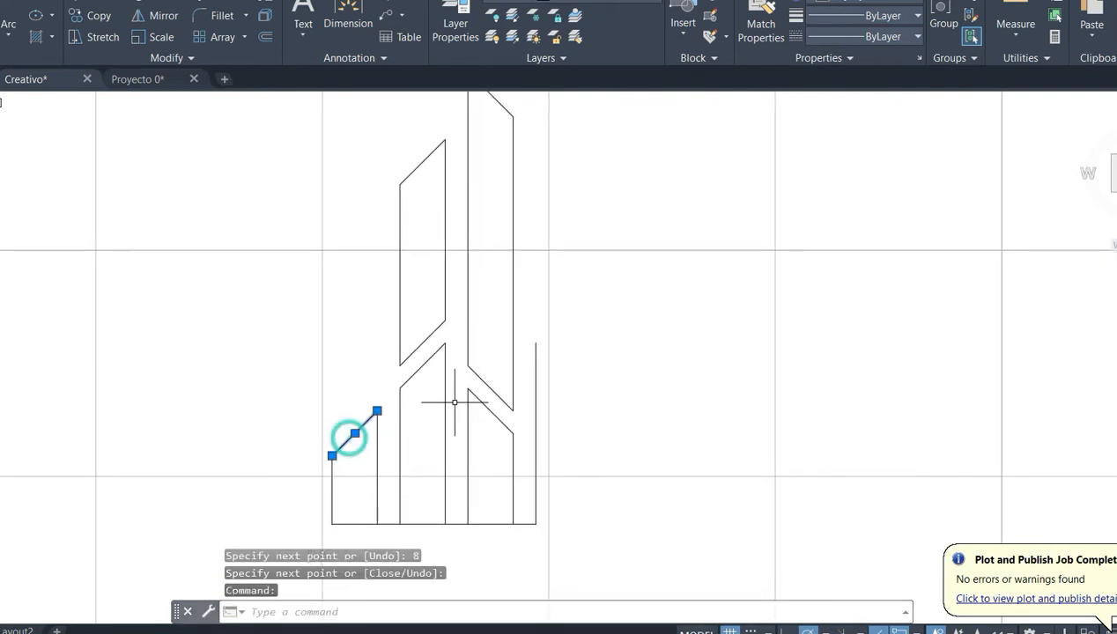
key("ctrl+c")
key("ctrl+v")
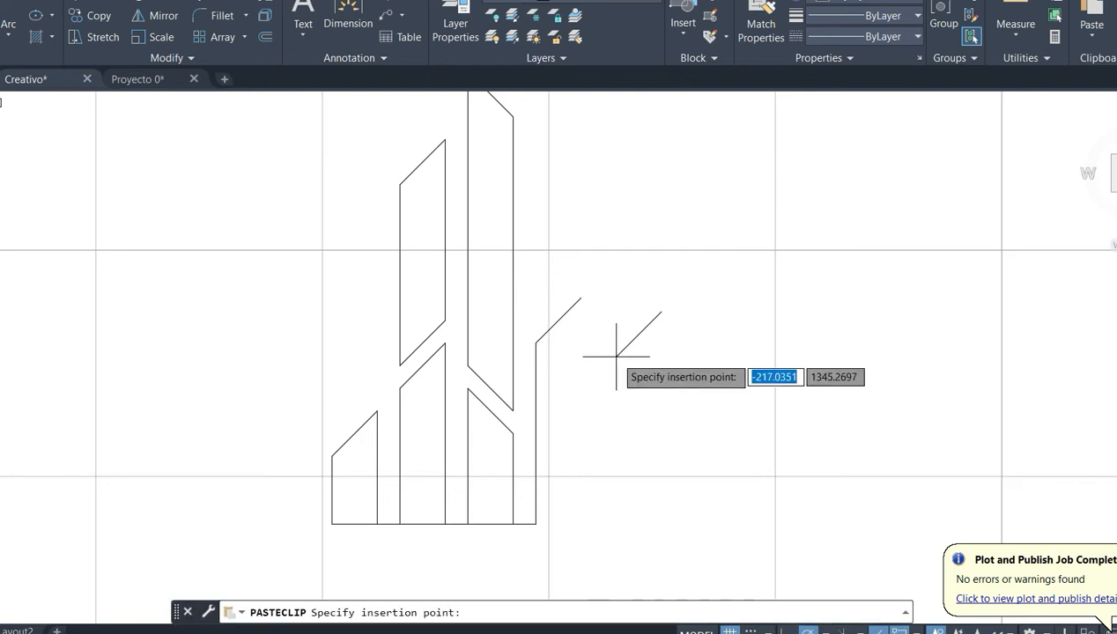
key("Escape")
- Close the fourth bottom bar with a vertical line down from its slanted line's upper end and a horizontal base line
type("L")
key("Return")
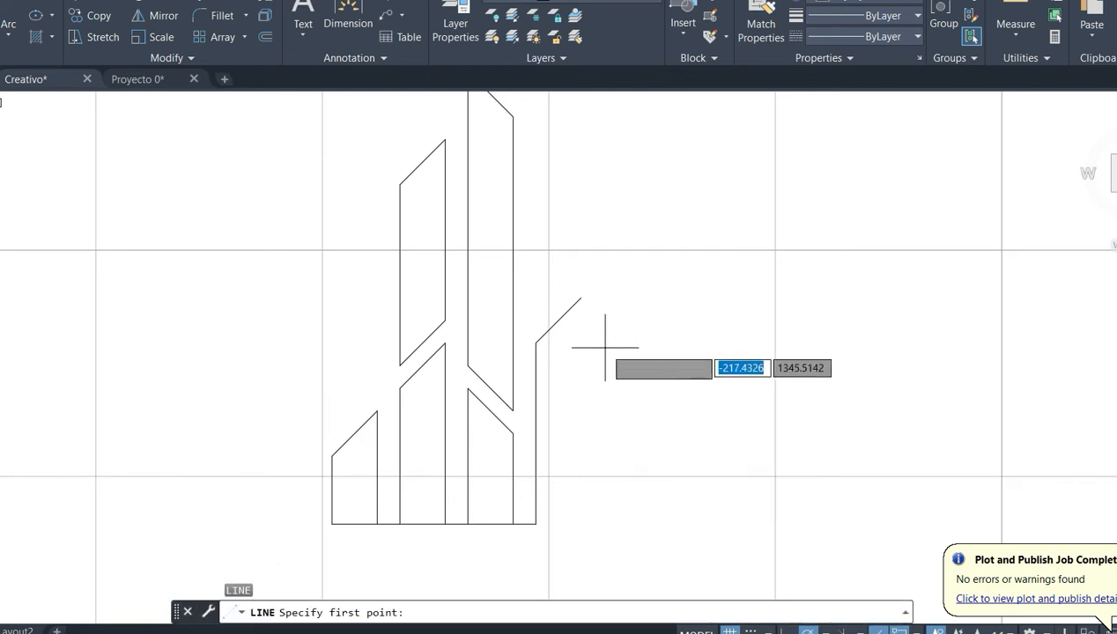
left_click(580, 300)
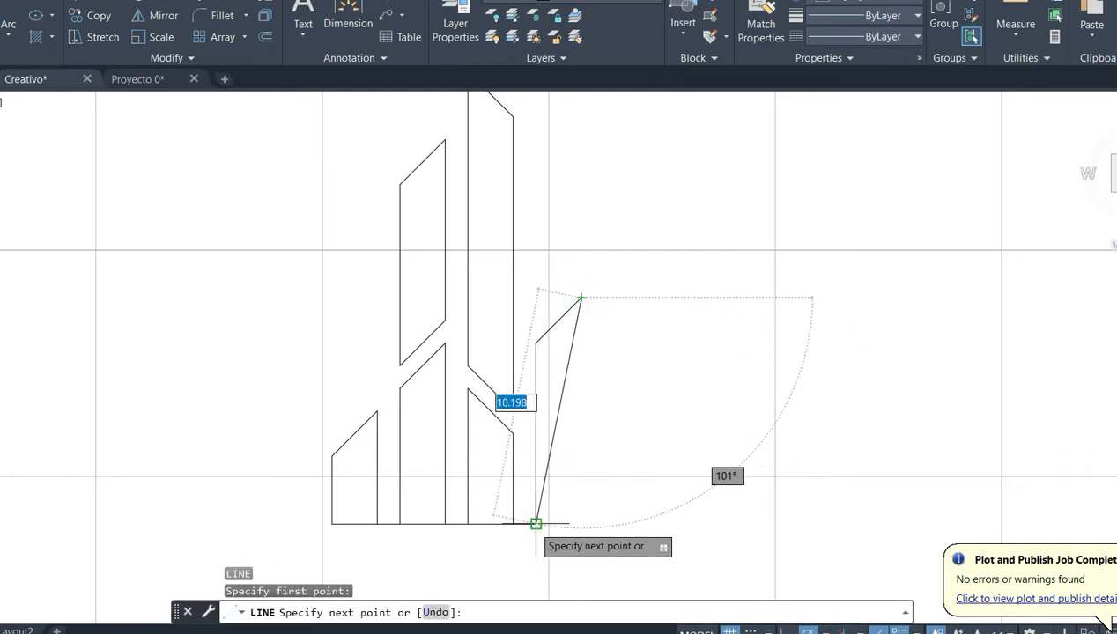
left_click(580, 524)
left_click(535, 524)
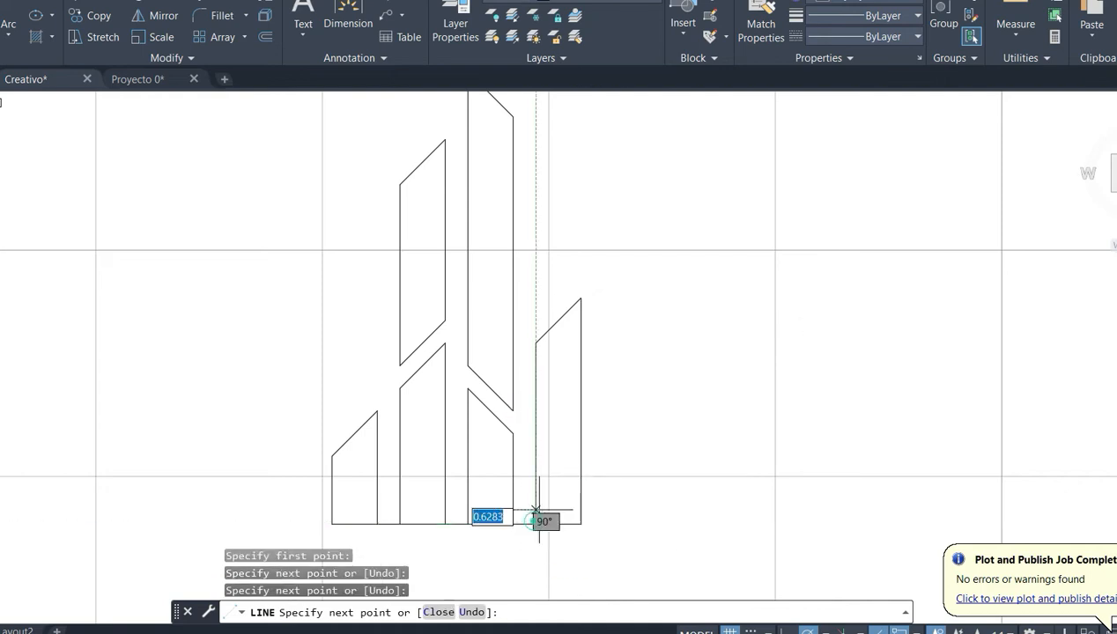
key("Return")
- Draw a 1-unit vertical gap line upward from the lower end of the fourth bottom bar's slanted line
middle_click_drag(657, 367, 663, 449)
key("Return")
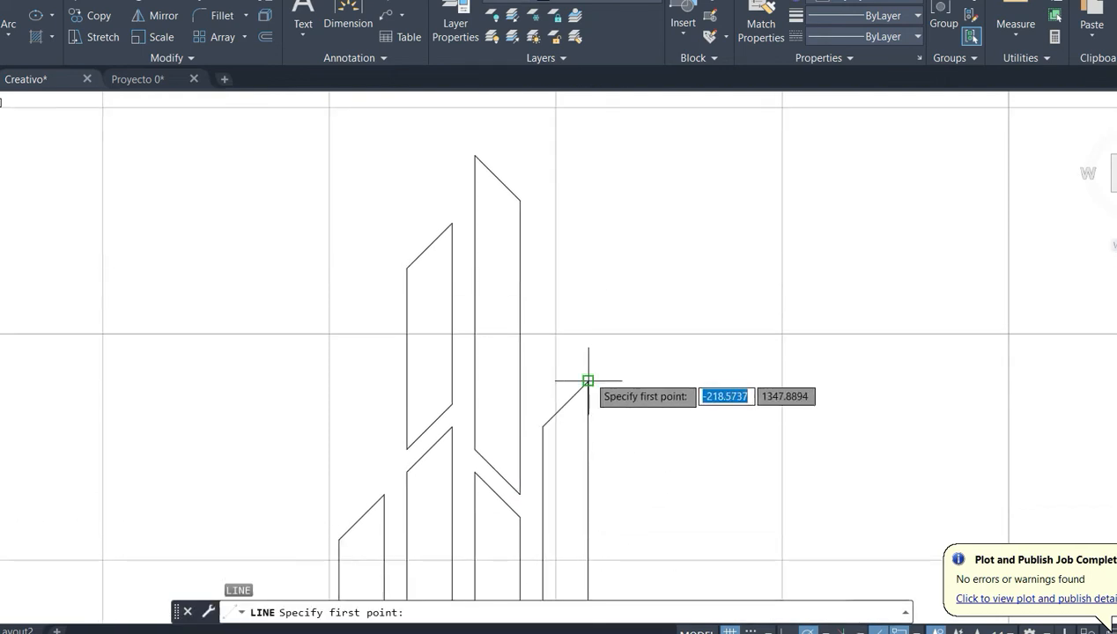
left_click(543, 426)
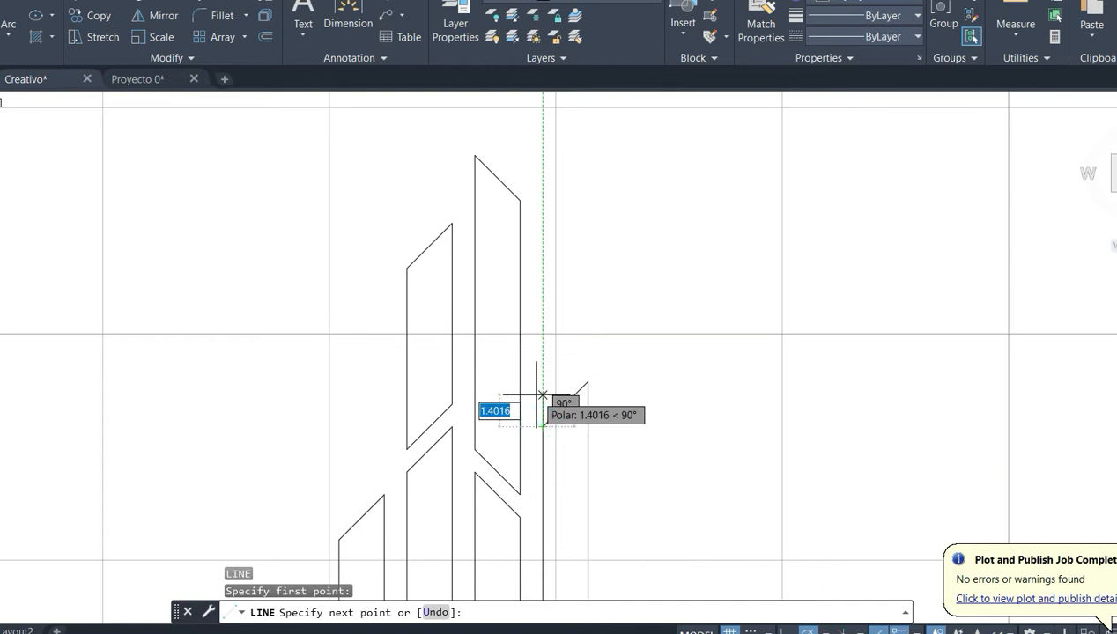
type("1")
key("Return")
key("Return")
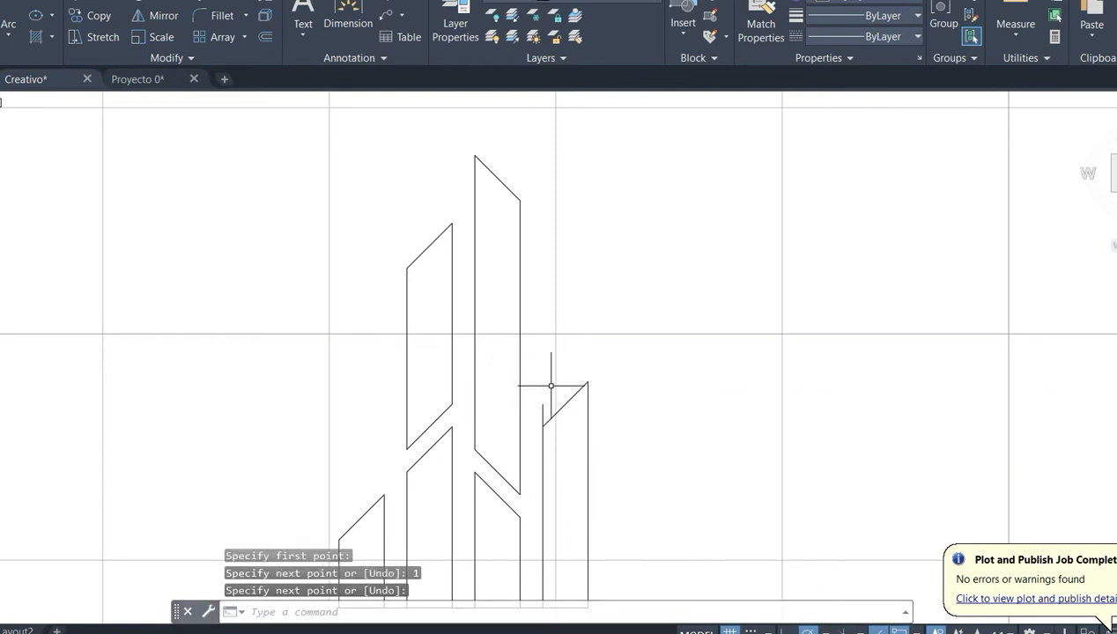
- Copy the fourth bottom bar's slanted line onto the upper end of the 1-unit vertical gap line
left_click(564, 407)
key("ctrl+c")
key("ctrl+v")
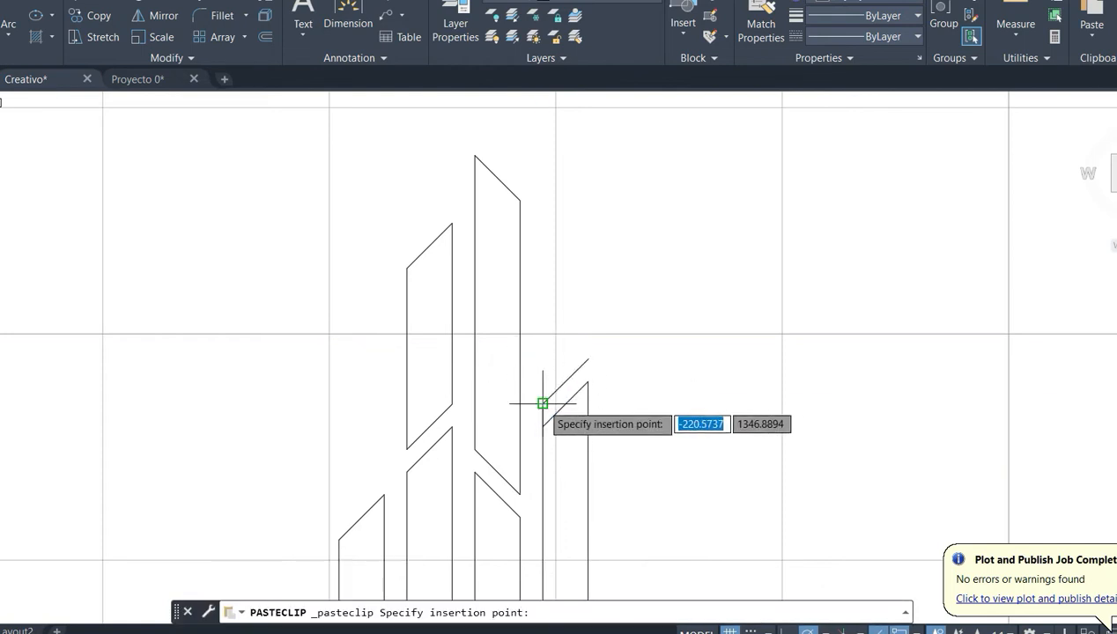
left_click(543, 404)
key("ctrl+v")
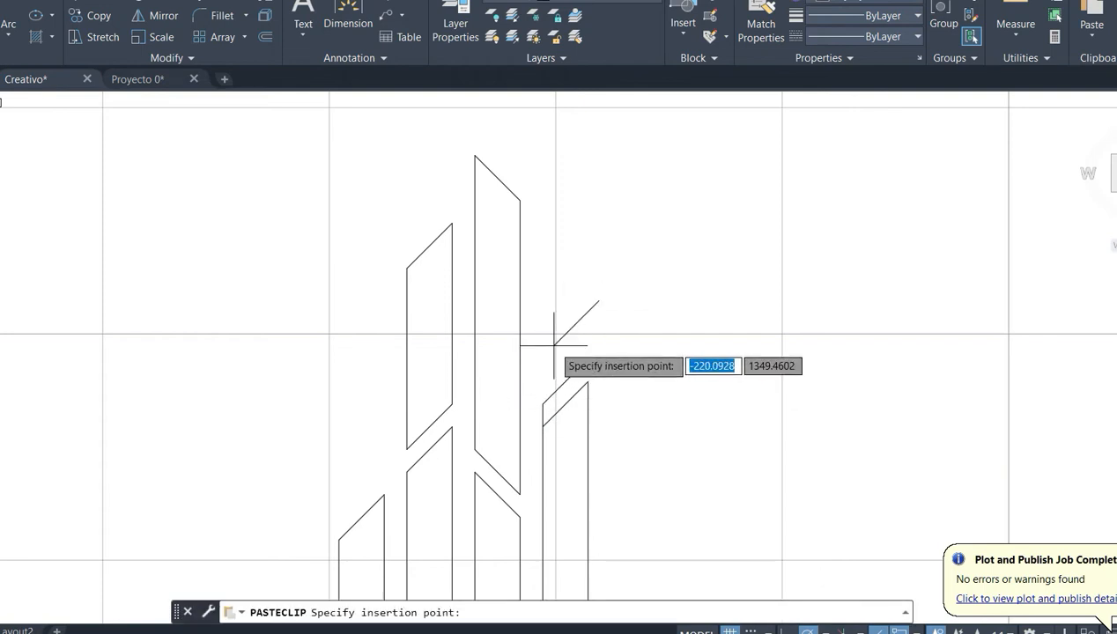
key("Escape")
- Draw a 7-unit vertical line upward from the lower end of the copied slanted line above the fourth bottom bar
type("l")
key("Return")
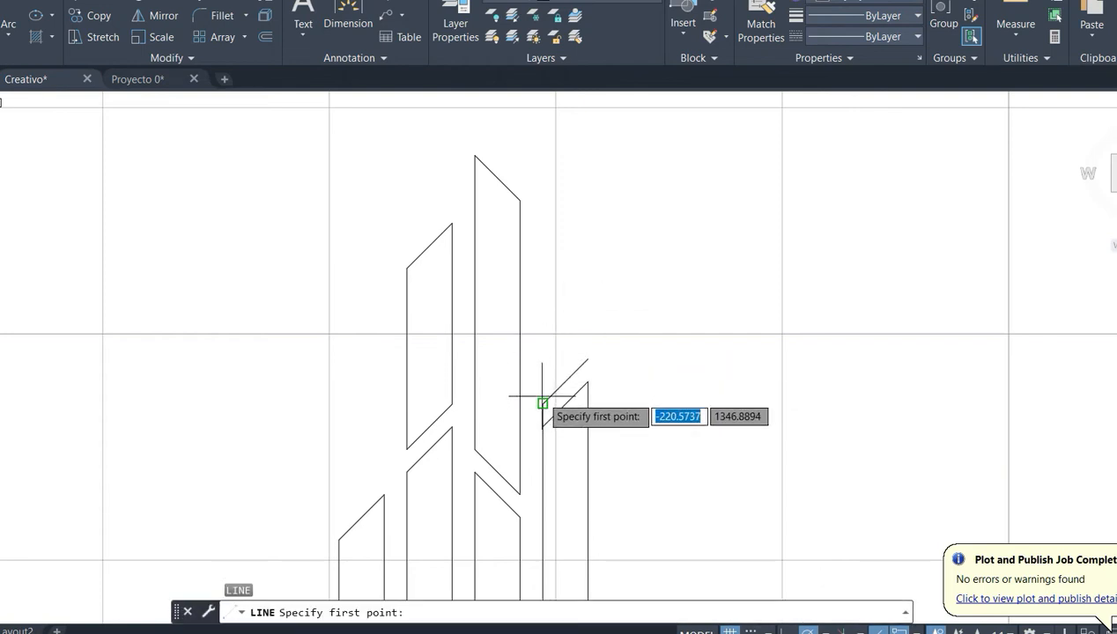
left_click(543, 405)
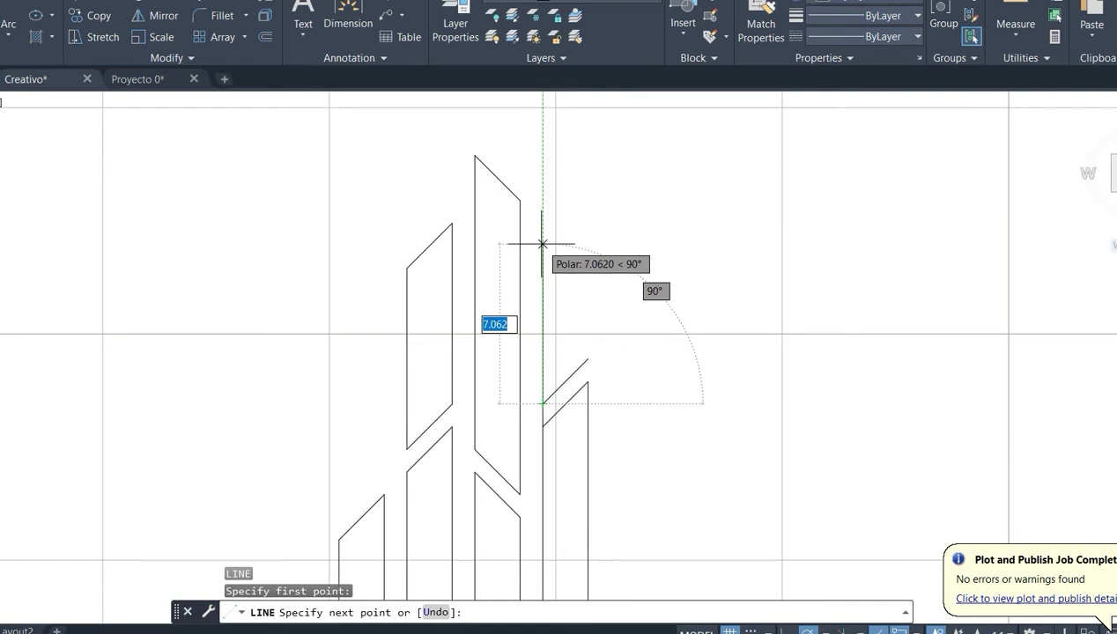
type("7")
key("Return")
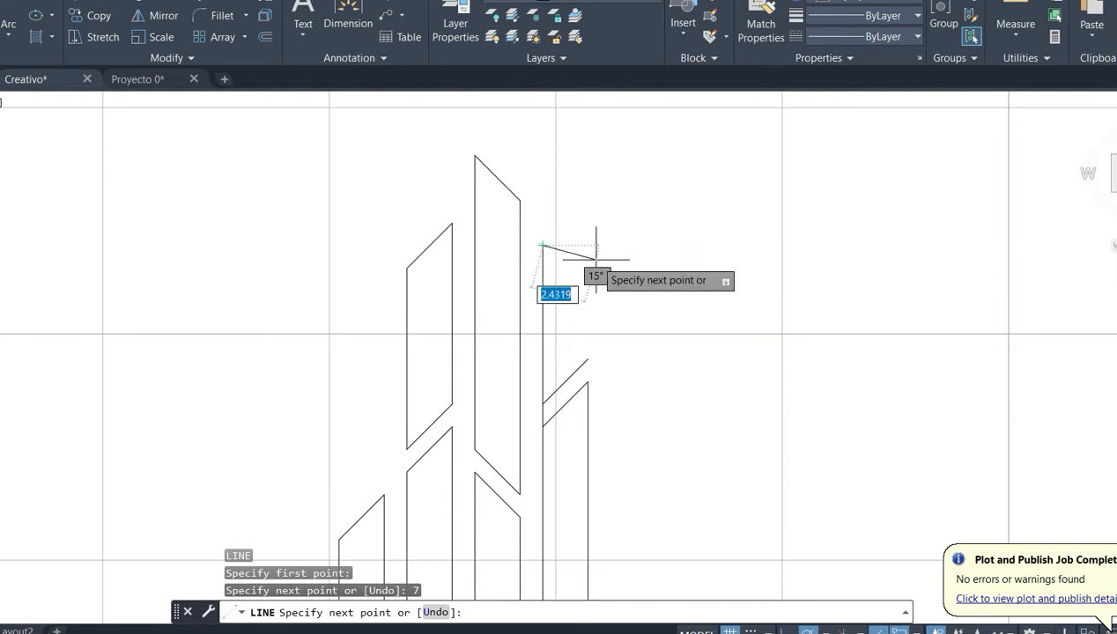
key("Return")
- Copy the third bottom bar's descending slanted line and move the copy onto the upper end of the 7-unit vertical line
left_click(500, 501)
key("ctrl+c")
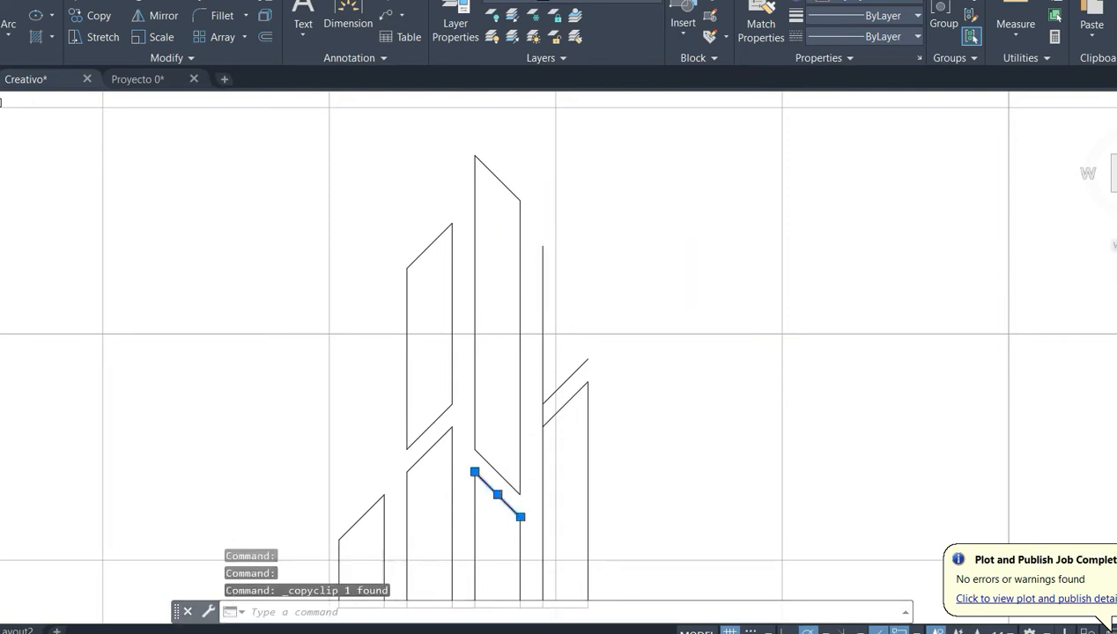
key("ctrl+v")
left_click(593, 301)
left_click(591, 320)
left_click(596, 314)
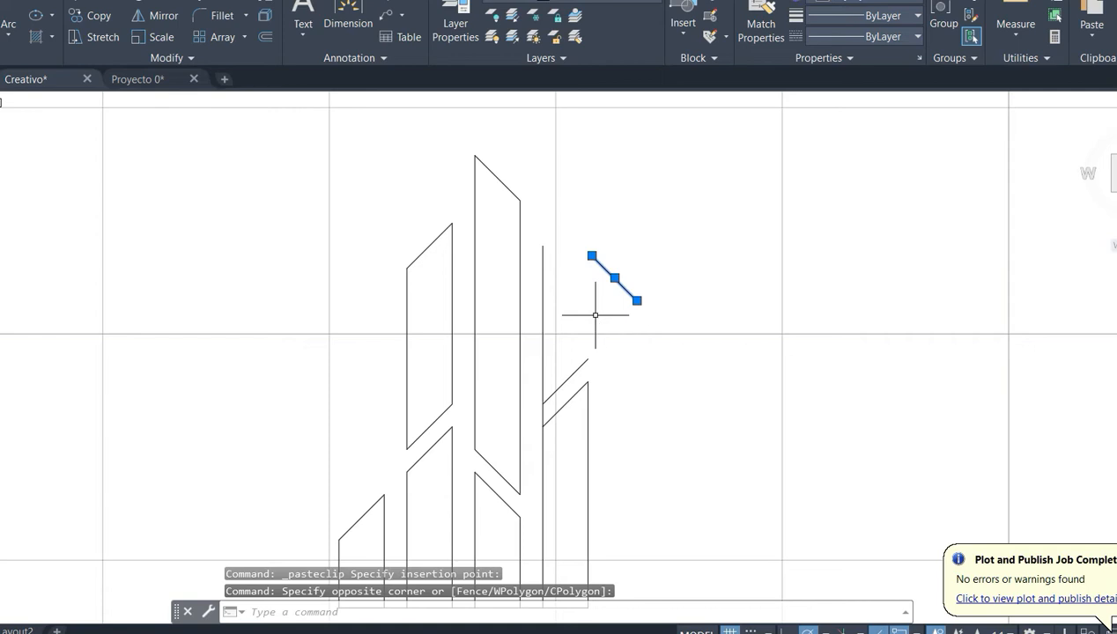
key("Return")
left_click(592, 256)
left_click(544, 248)
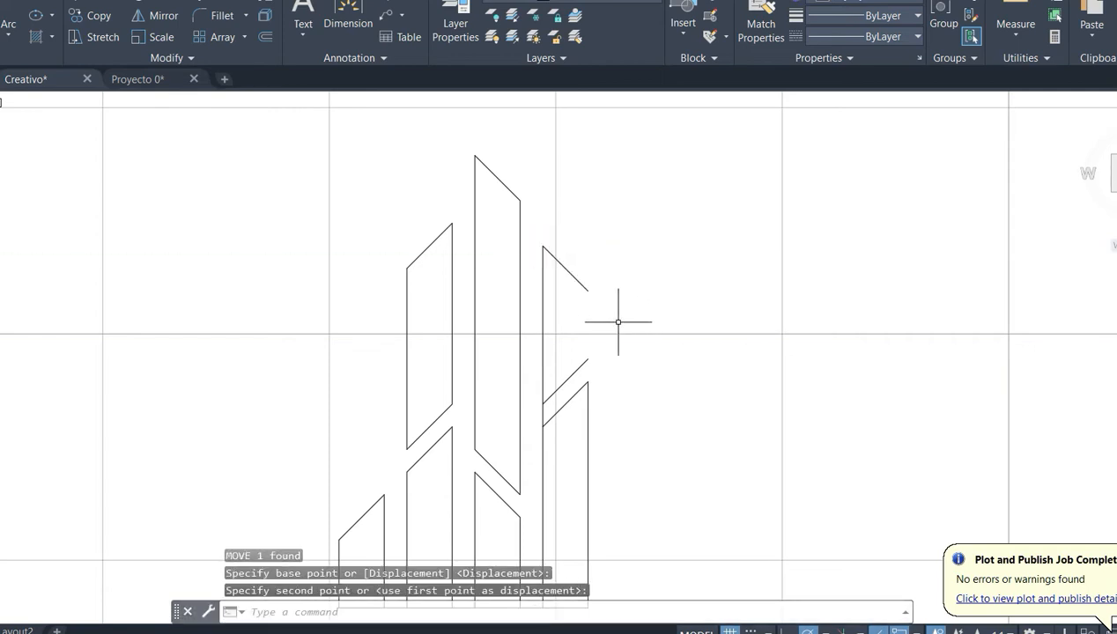
- Close the upper bar above the fourth bottom bar with a vertical line on its right side, and delete the 1-unit vertical gap line beneath
type("l")
key("Return")
left_click(587, 357)
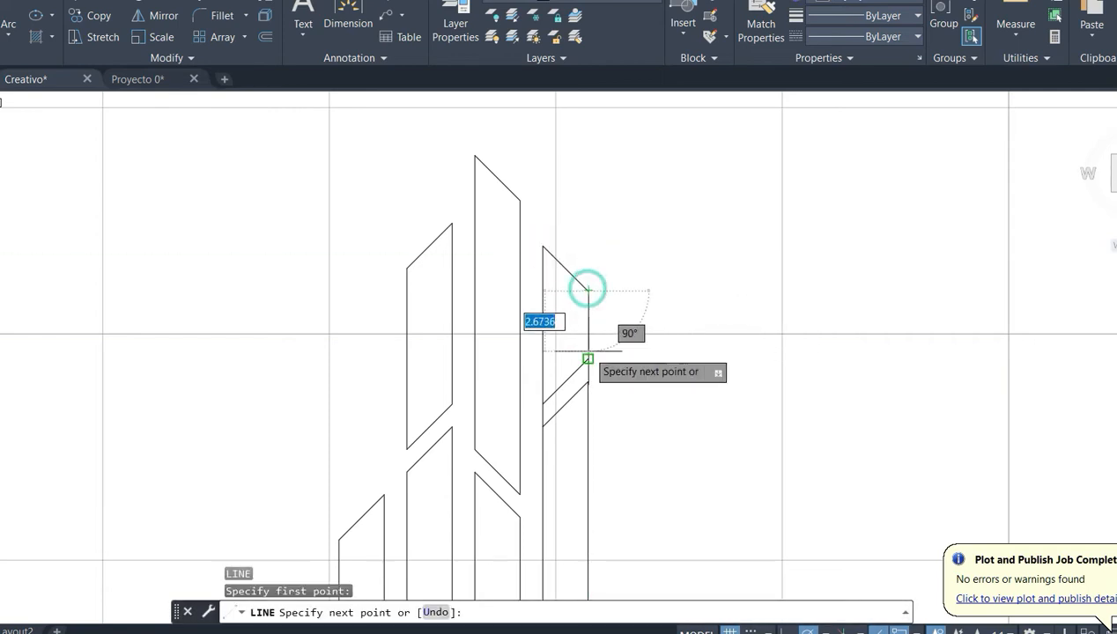
key("Return")
left_click(542, 415)
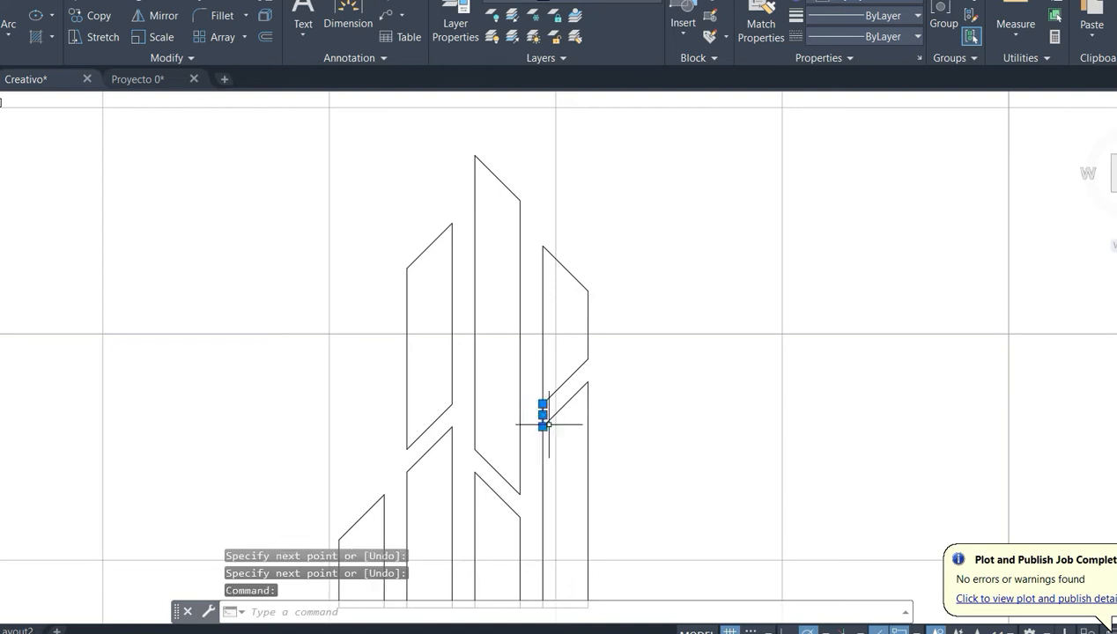
key("Delete")
scroll(544, 425, "down", 2)
middle_click_drag(696, 471, 662, 414)
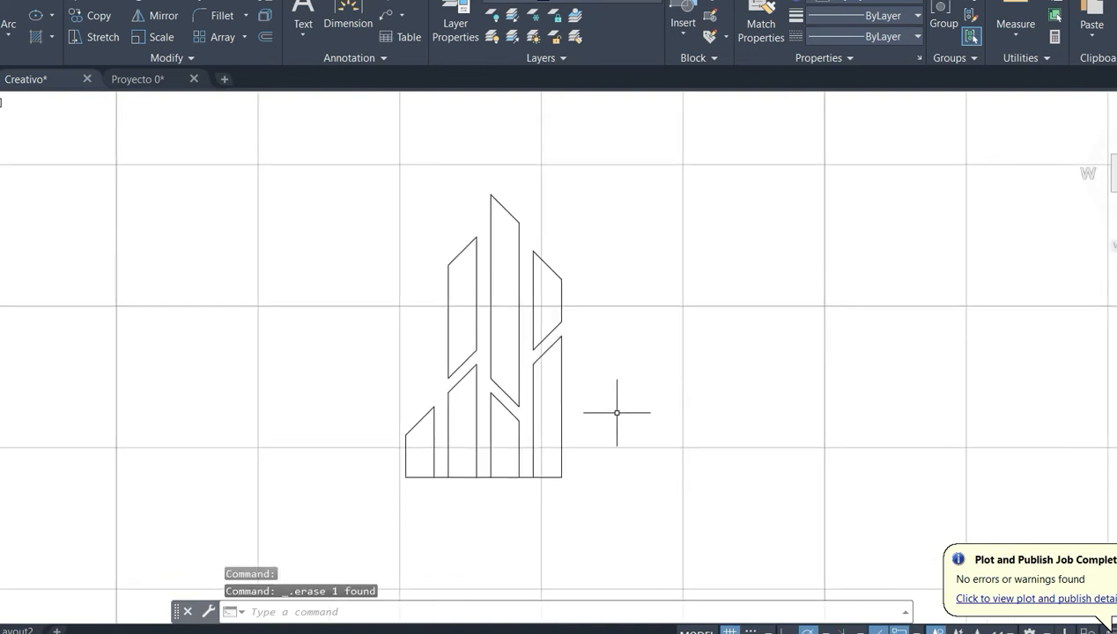
scroll(593, 458, "up", 2)
key("Return")
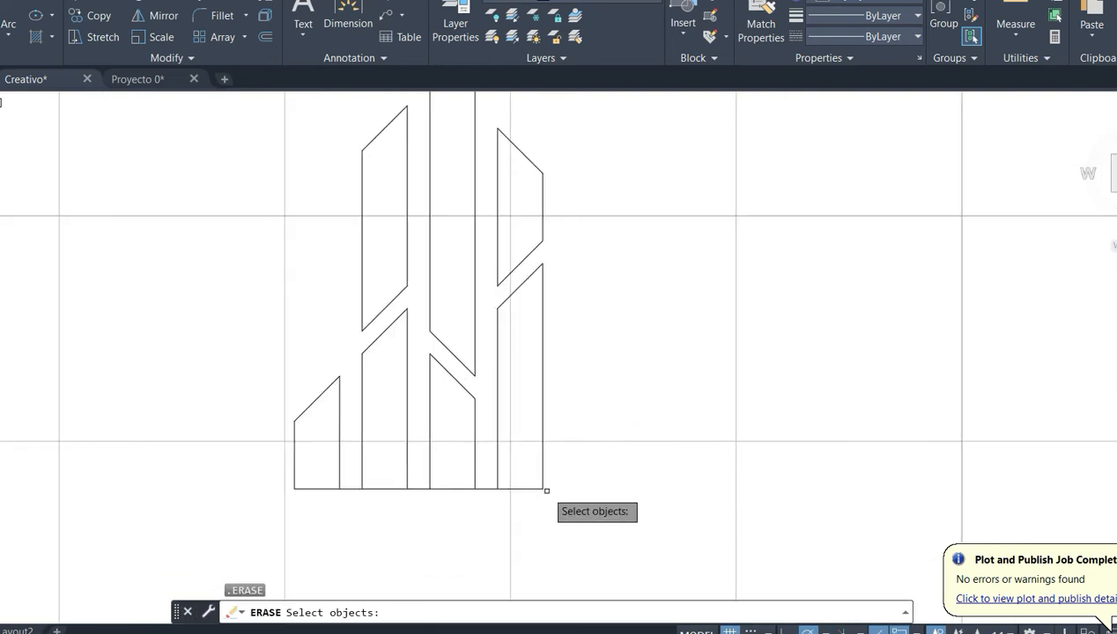
key("Escape")
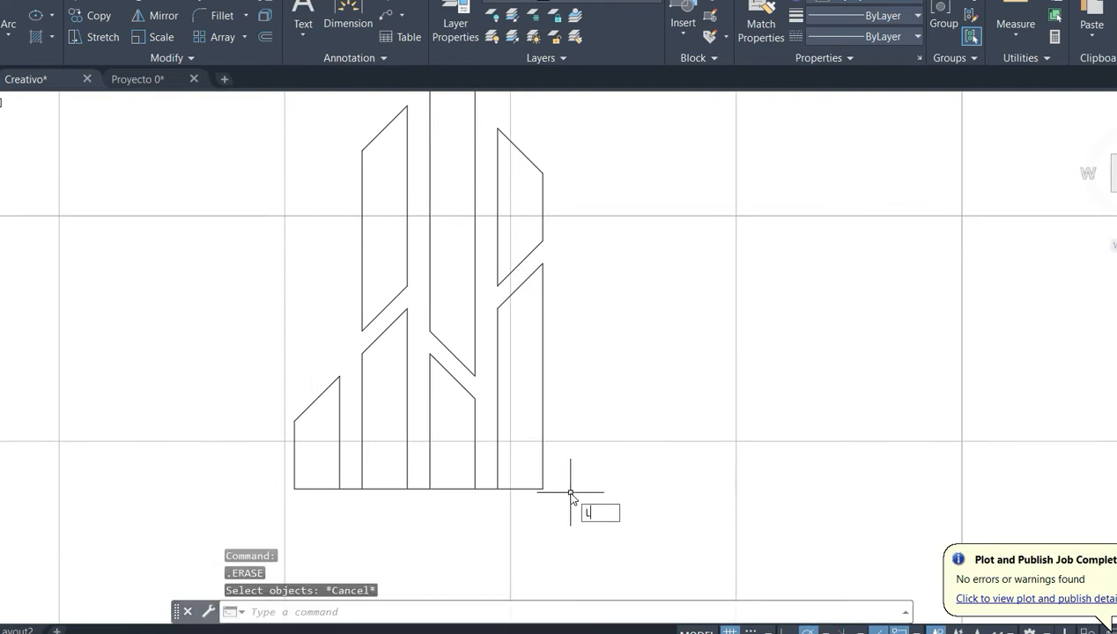
type("LINE Specify first point:")
key("Return")
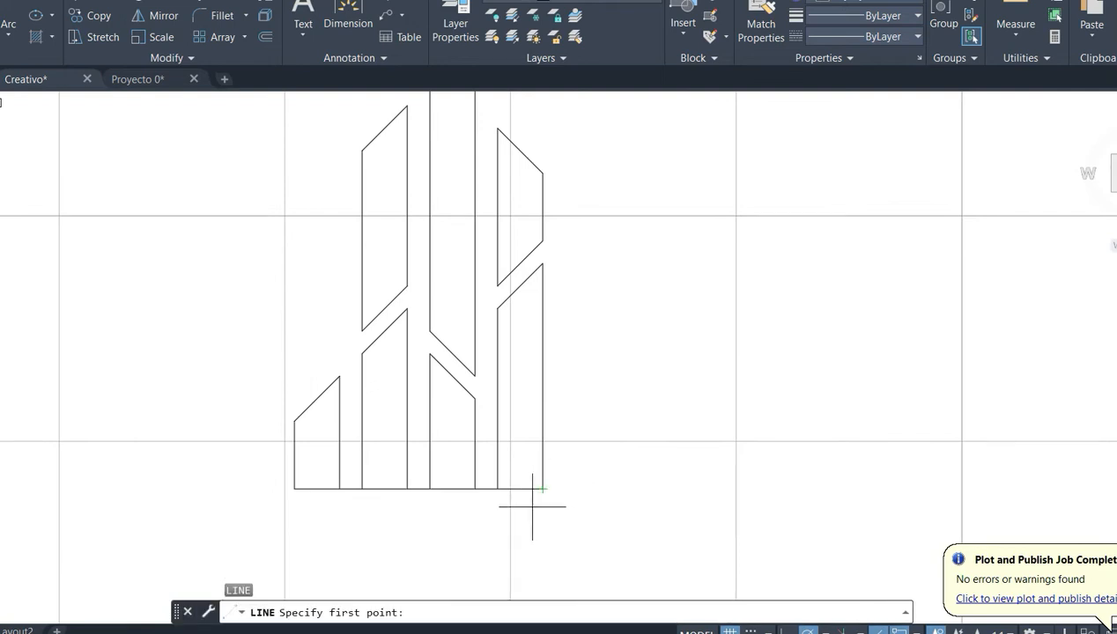
key("Escape")
- Copy the first bottom bar together with its 1-unit horizontal gap line to the free space right of the figure
left_click(346, 361)
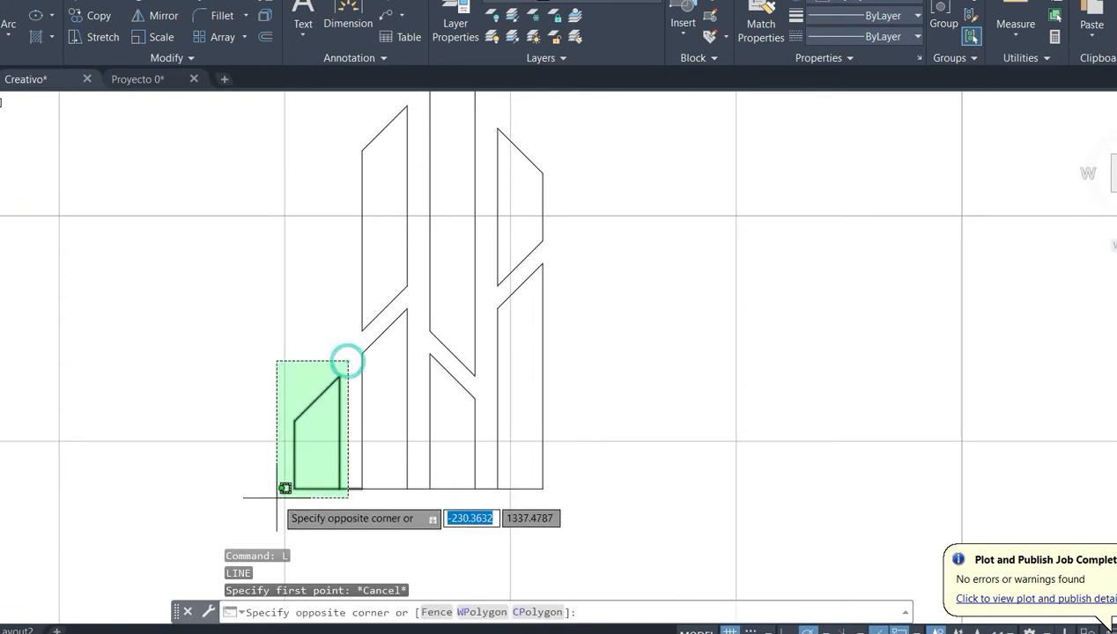
left_click(269, 508)
key("ctrl+c")
key("ctrl+v")
left_click(660, 470)
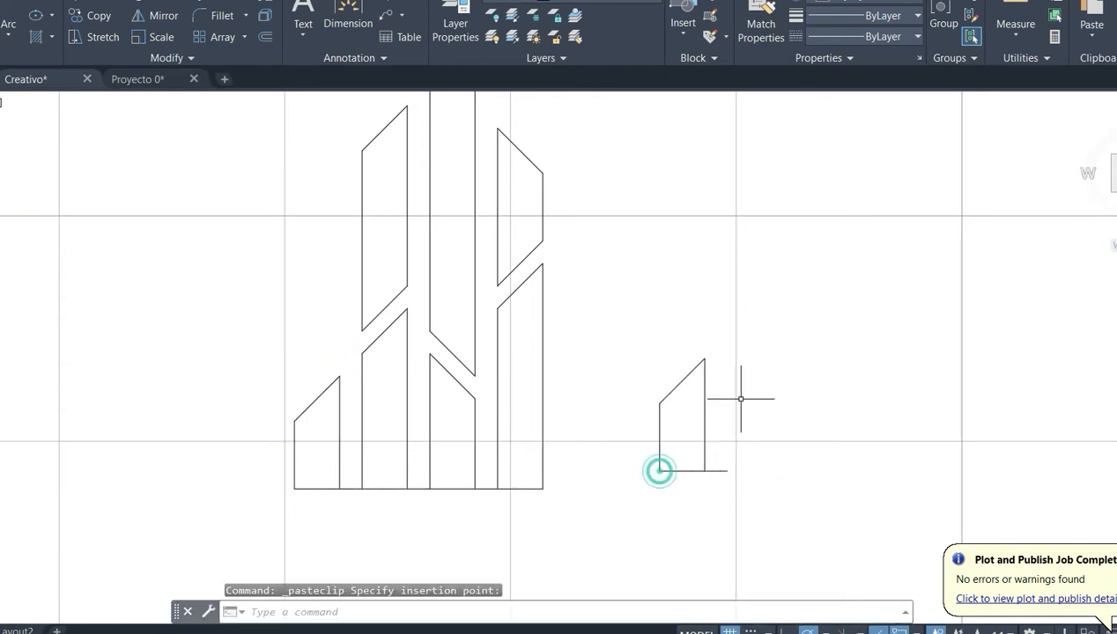
- Mirror the copied bar about a vertical axis through its gap line's free end, and delete the unmirrored copy
left_click(769, 335)
left_click(676, 412)
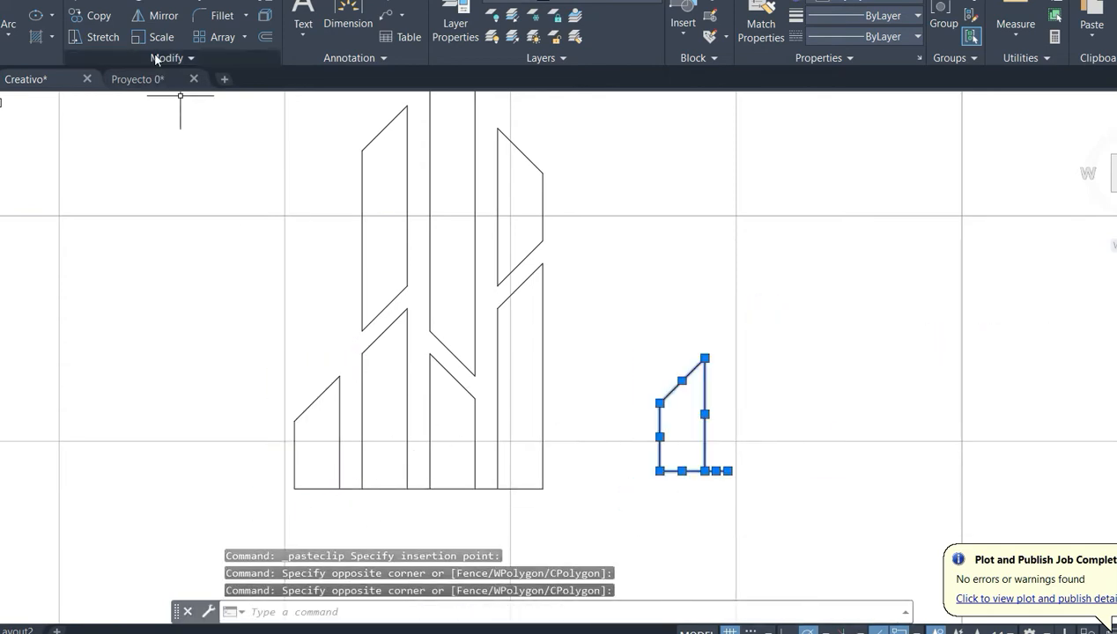
left_click(152, 15)
left_click(727, 469)
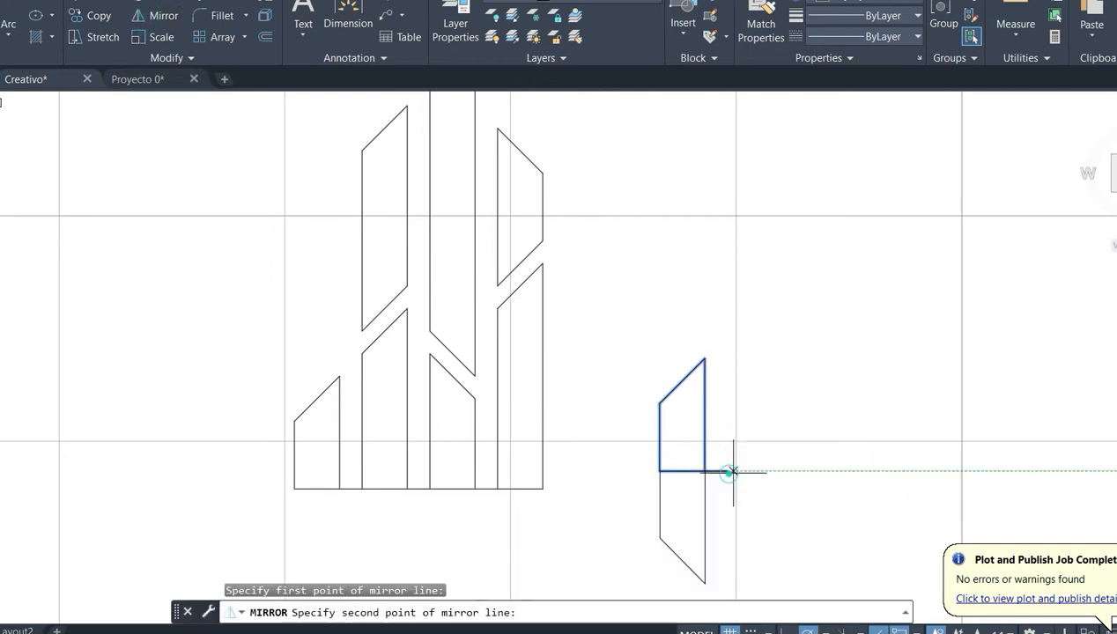
left_click(728, 260)
key("Return")
left_click(717, 322)
left_click(635, 505)
key("Delete")
- Move the mirrored bar by its gap line's free end onto the fourth bottom bar's lower right corner
left_click(880, 328)
left_click(701, 494)
key("Return")
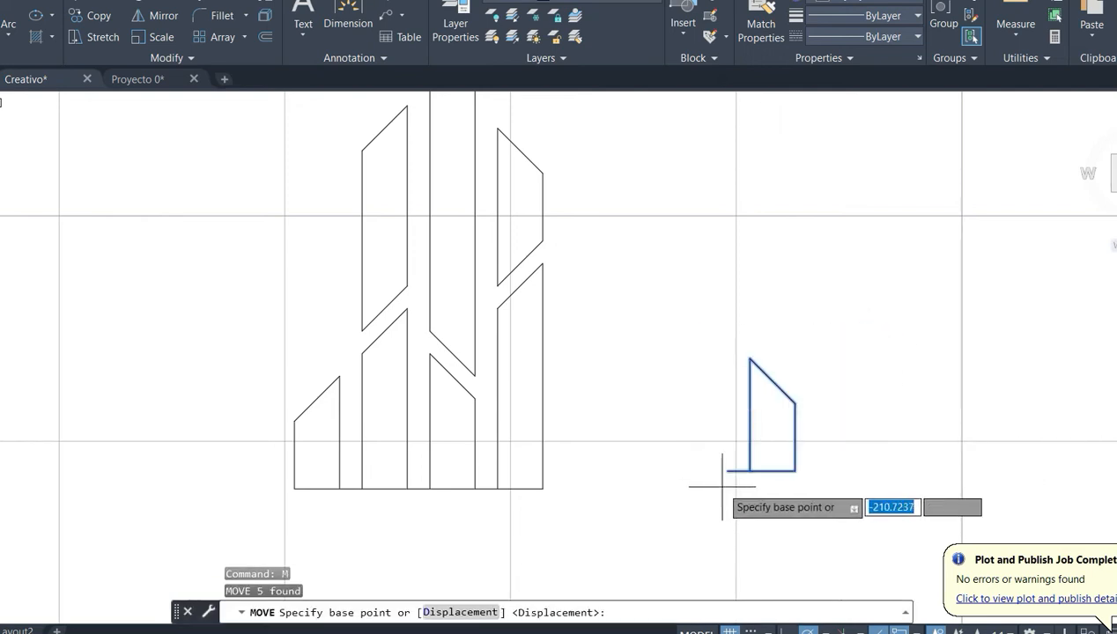
left_click(727, 470)
left_click(543, 489)
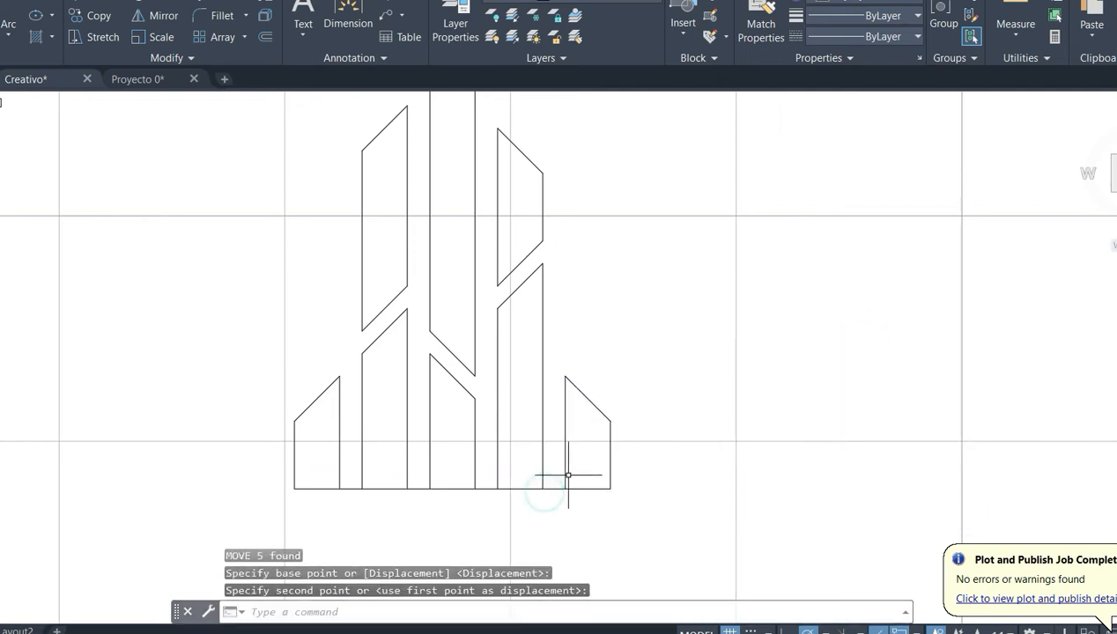
- Delete the horizontal gap lines connecting the feet of the five bottom bars
key("Delete")
key("Delete")
left_click(418, 488)
key("Delete")
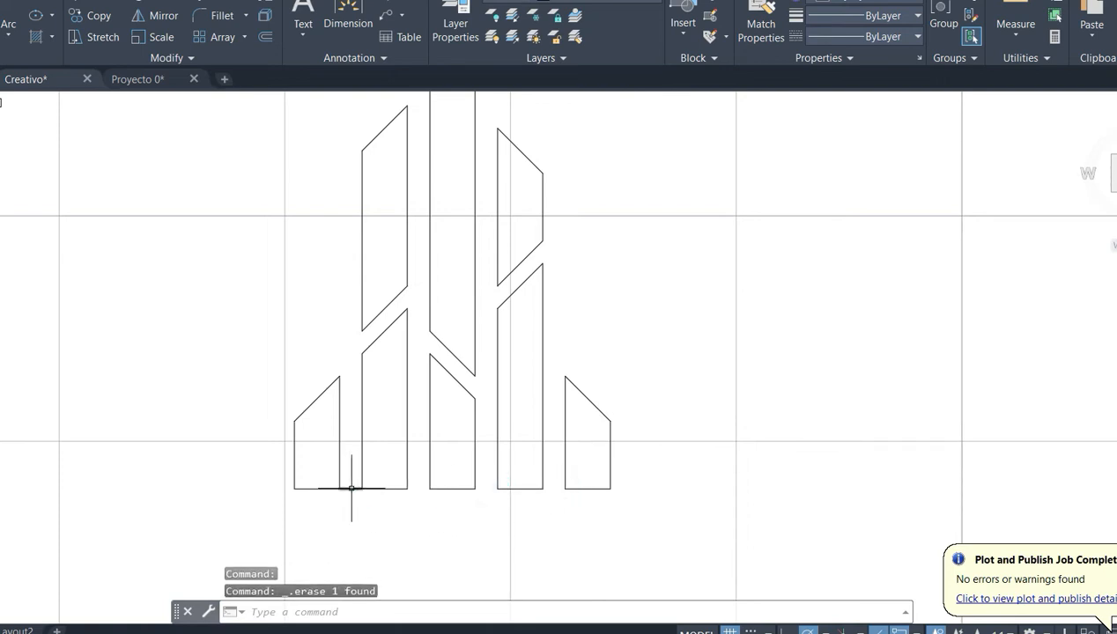
left_click(324, 349)
scroll(324, 349, "down", 3)
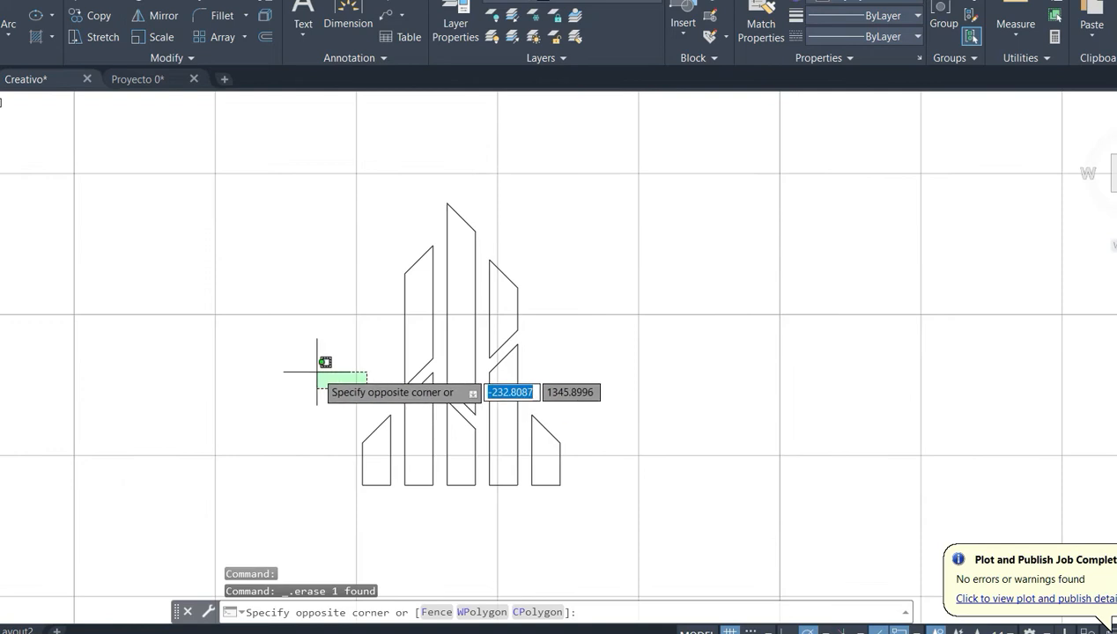
- Set the current lineweight to 0.30 mm and turn on lineweight display in the lineweight settings
key("Escape")
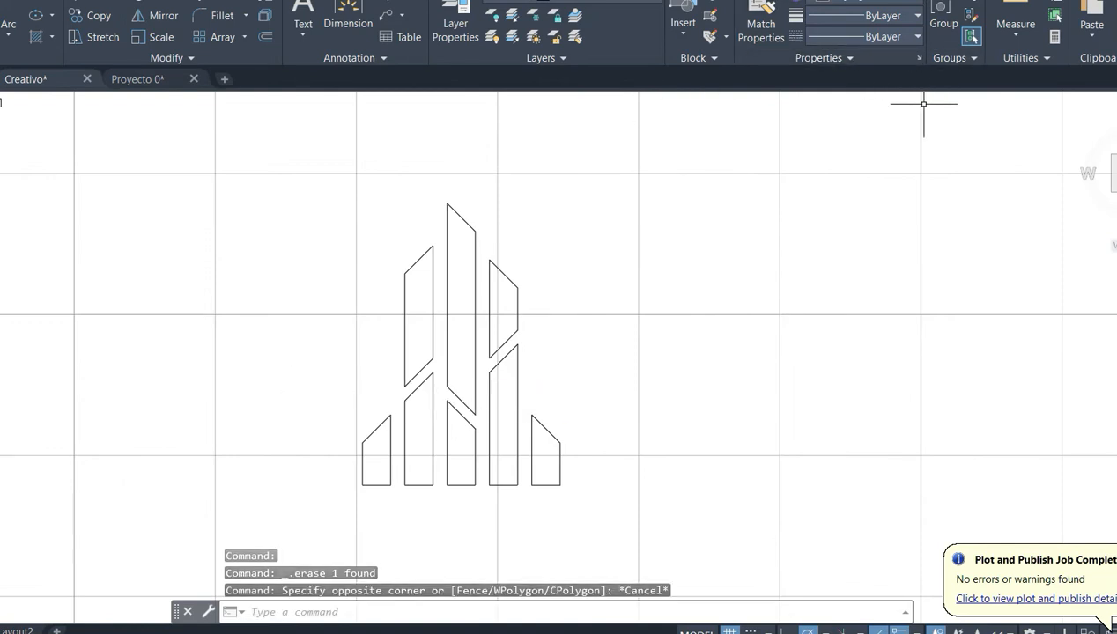
left_click(881, 16)
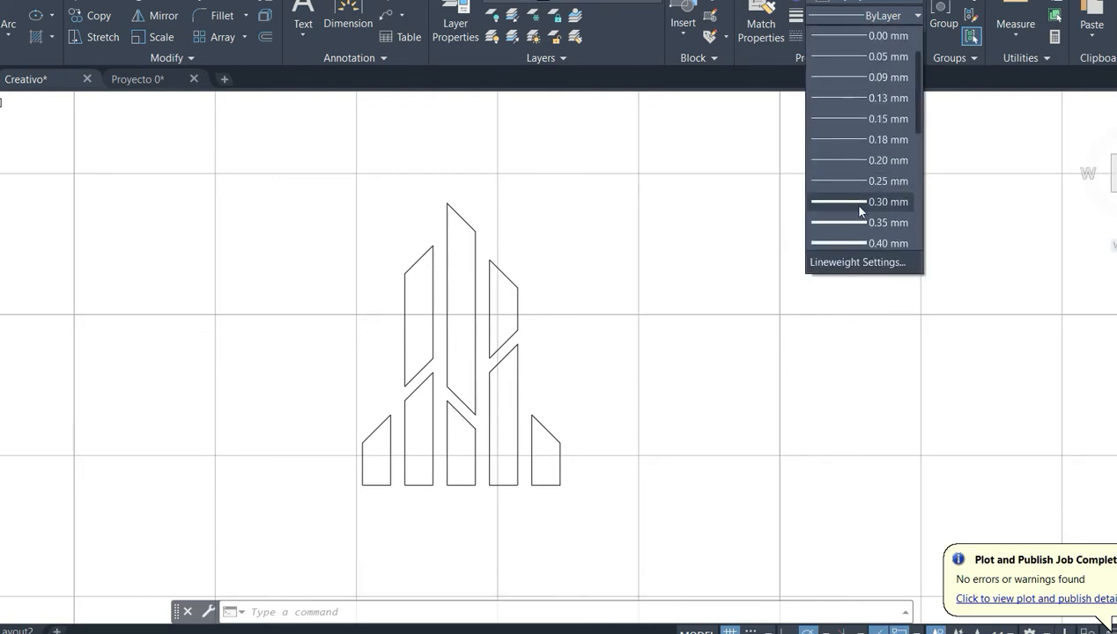
left_click(867, 202)
type("LW")
key("Return")
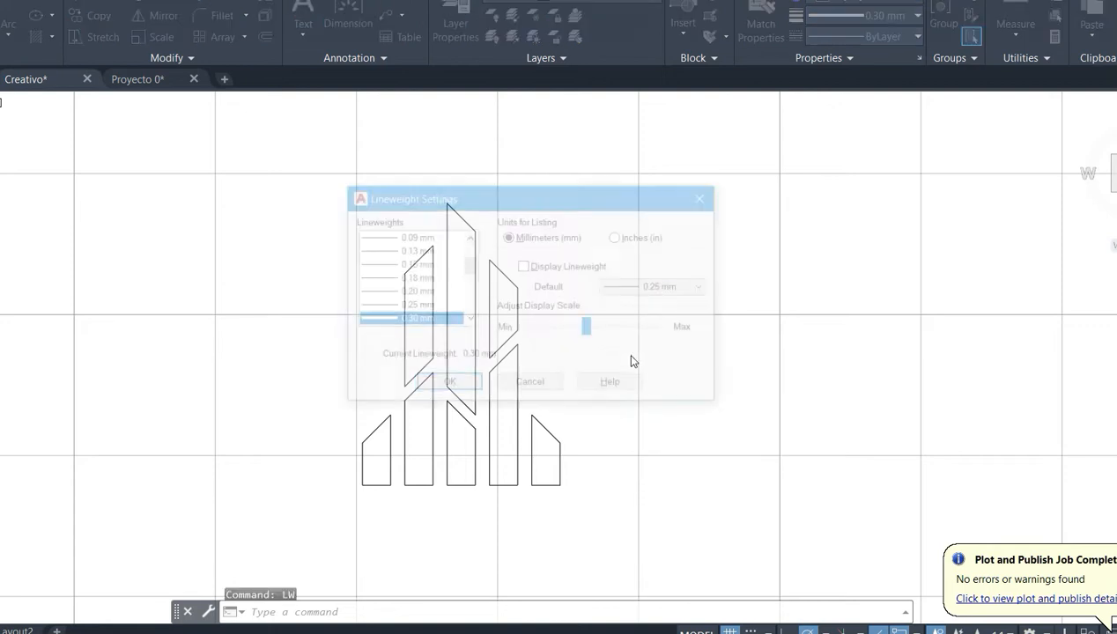
left_click(448, 385)
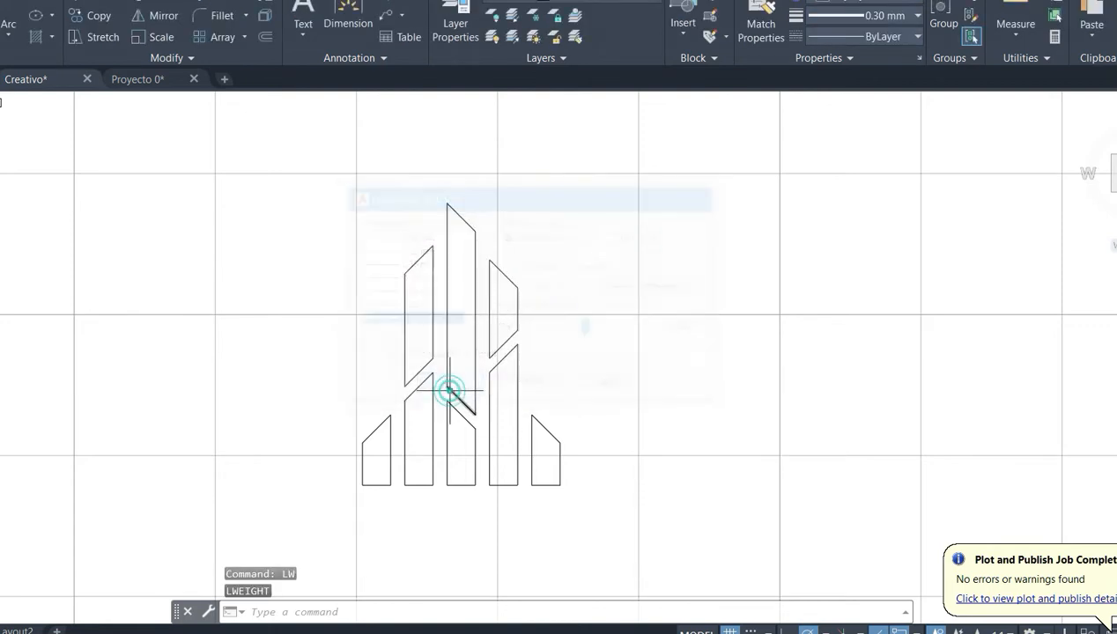
- Assign the 0.30 mm lineweight to all lines of the bar figure
left_click(642, 182)
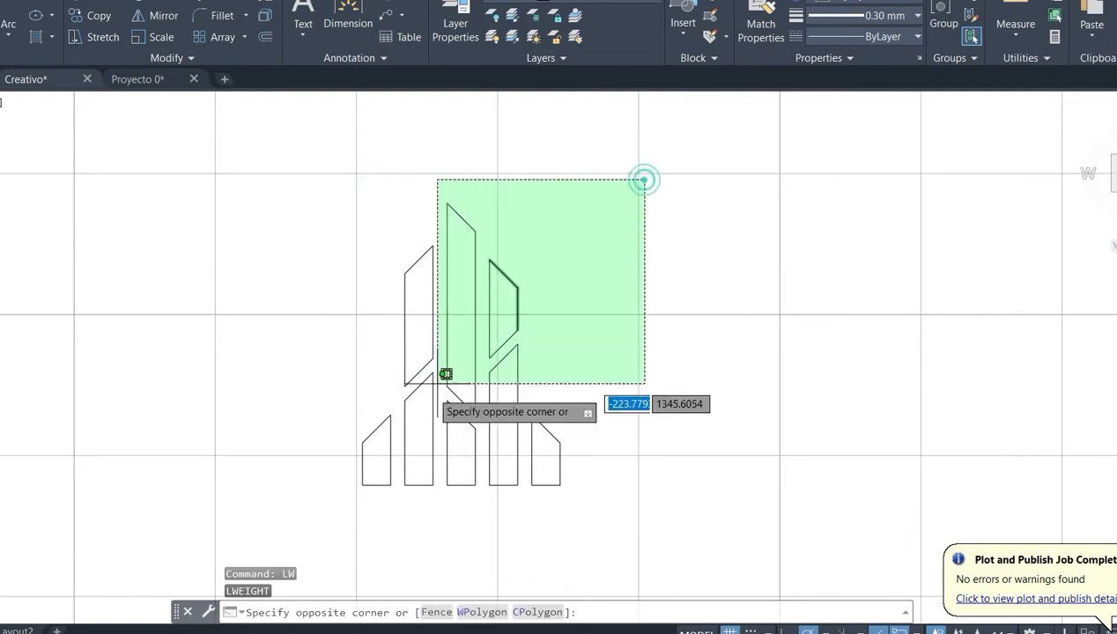
left_click(337, 511)
left_click(870, 17)
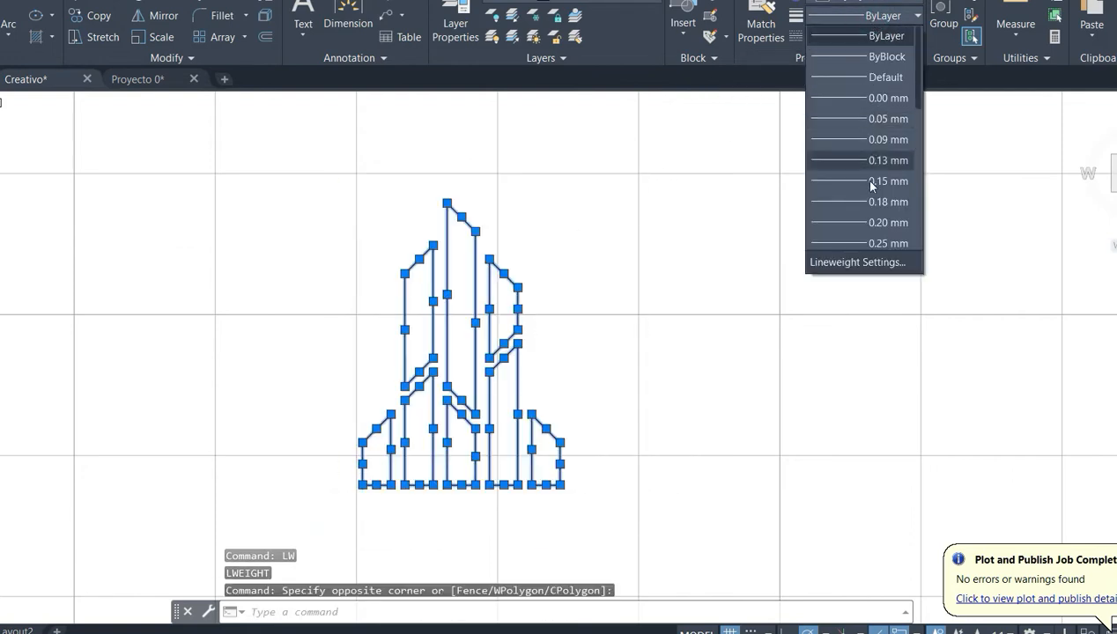
left_click(870, 205)
key("Escape")
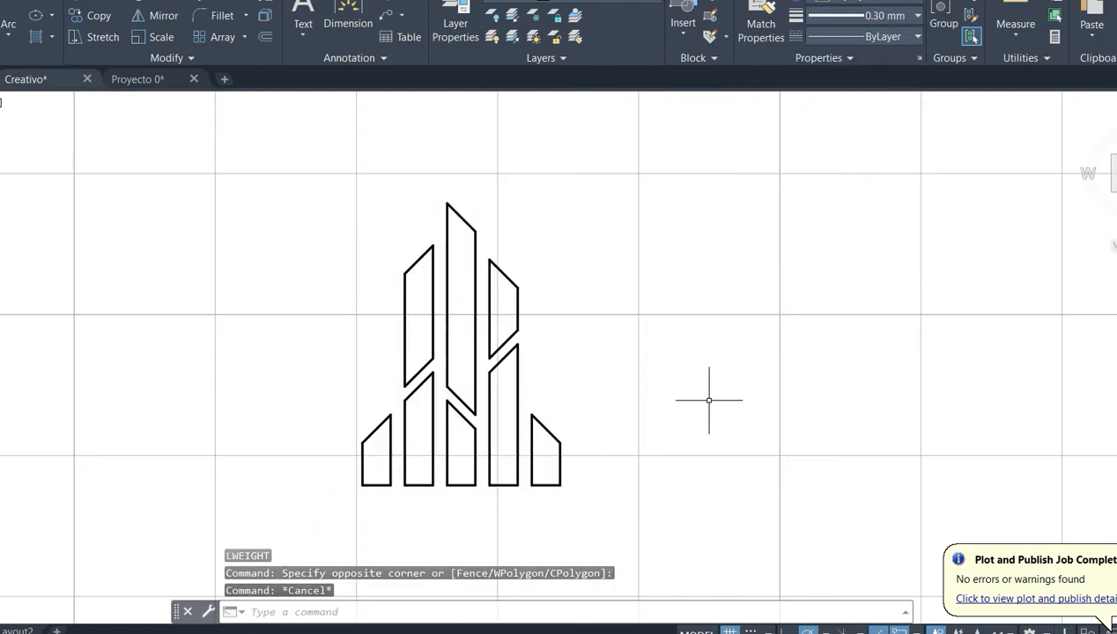
- Draw a circle around the bars, centred on the middle column's vertical axis, with the tallest bar's tip left outside it
middle_click_drag(653, 352, 694, 343)
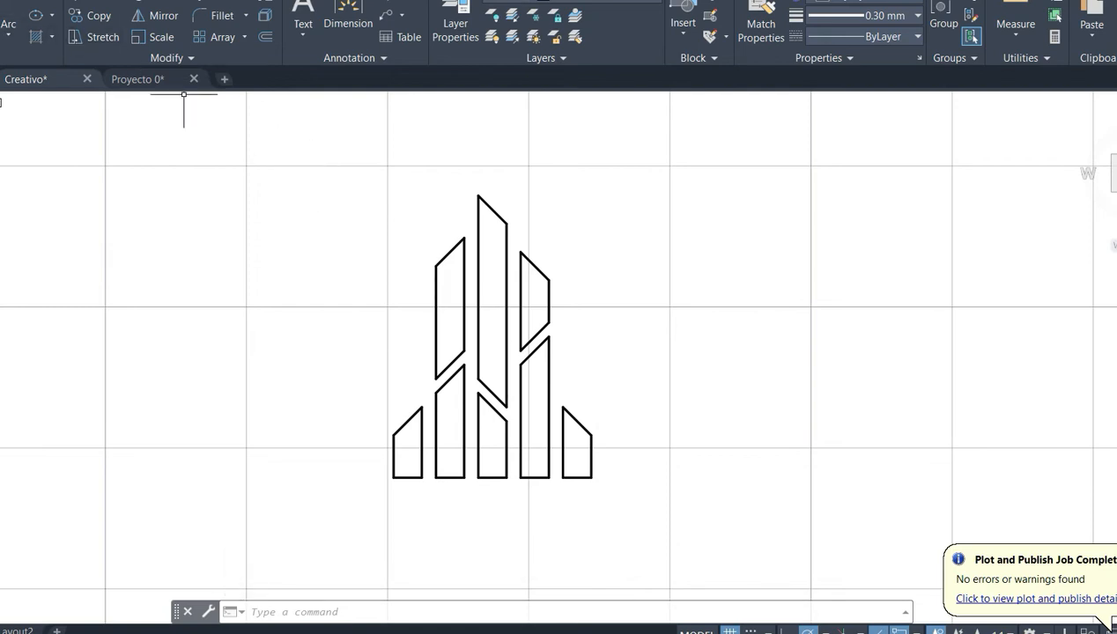
type("c")
key("Return")
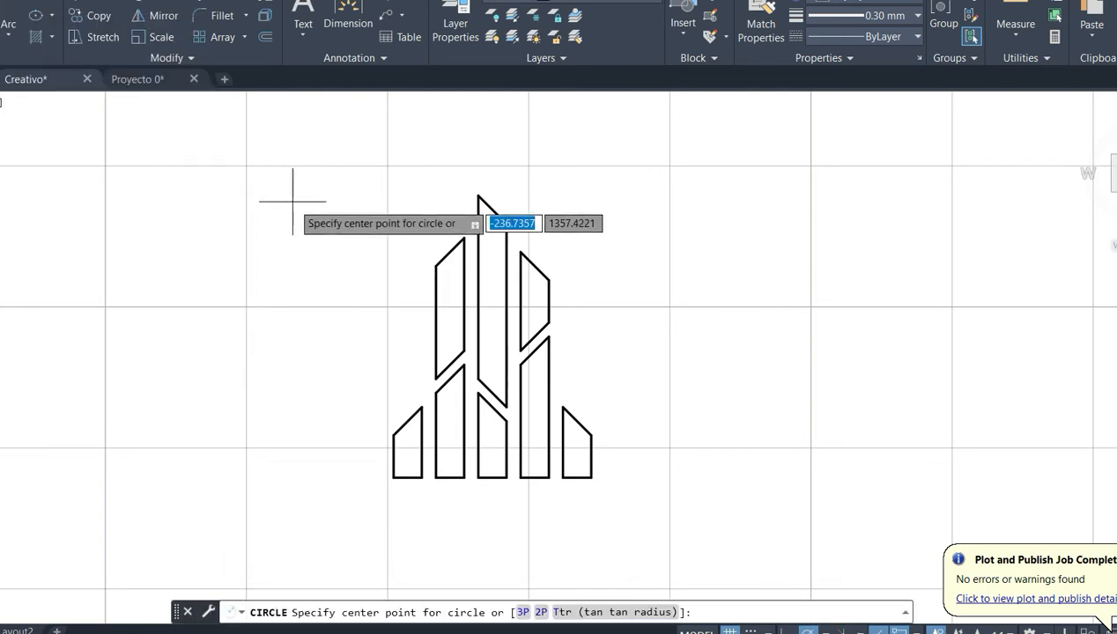
left_click(492, 392)
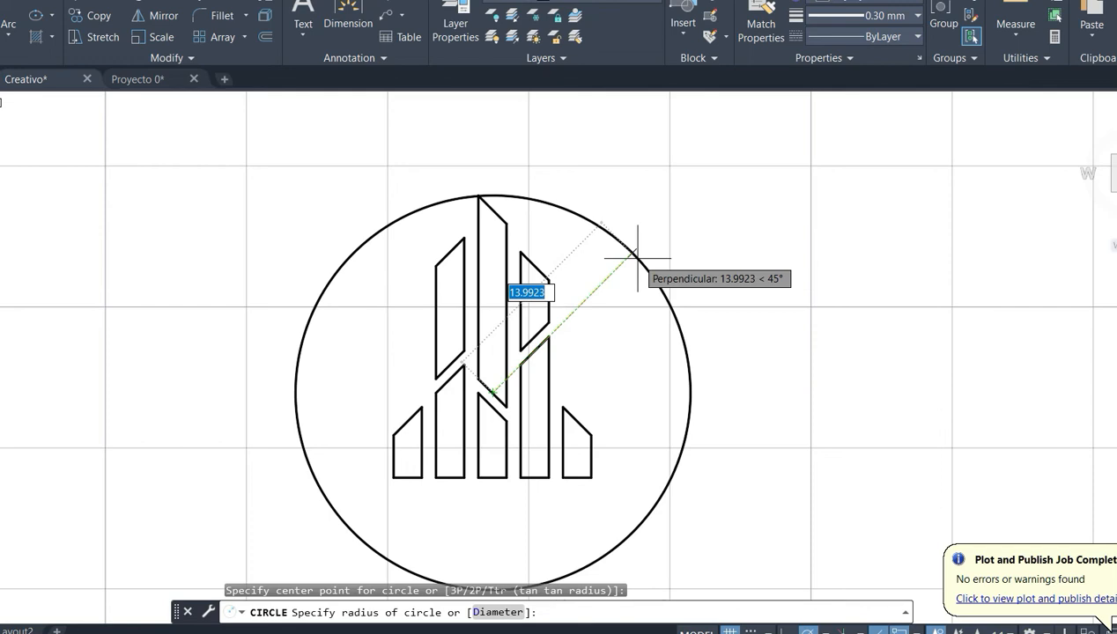
left_click(628, 270)
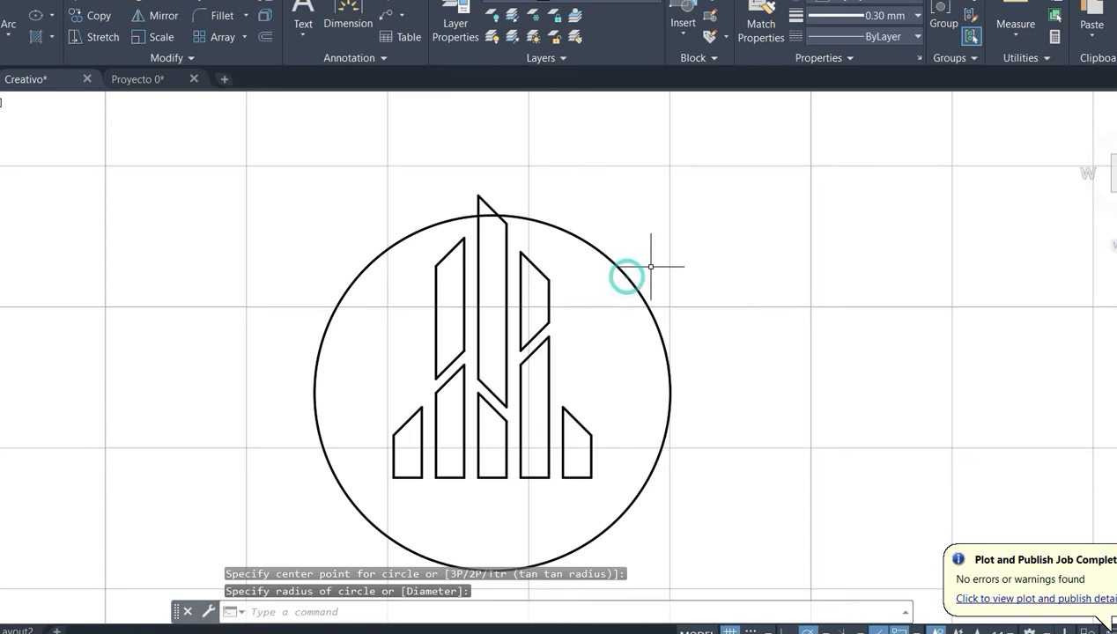
- Move the circle straight up by about 2.3 units so that it encloses all the bars
left_click_drag(628, 271, 611, 314)
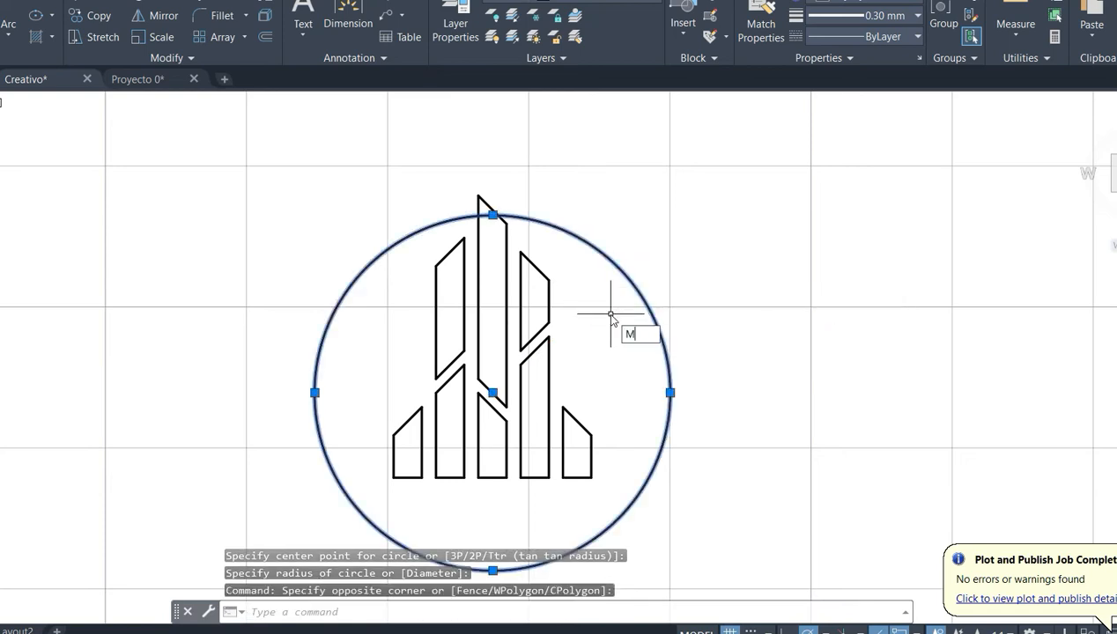
type("M")
key("Return")
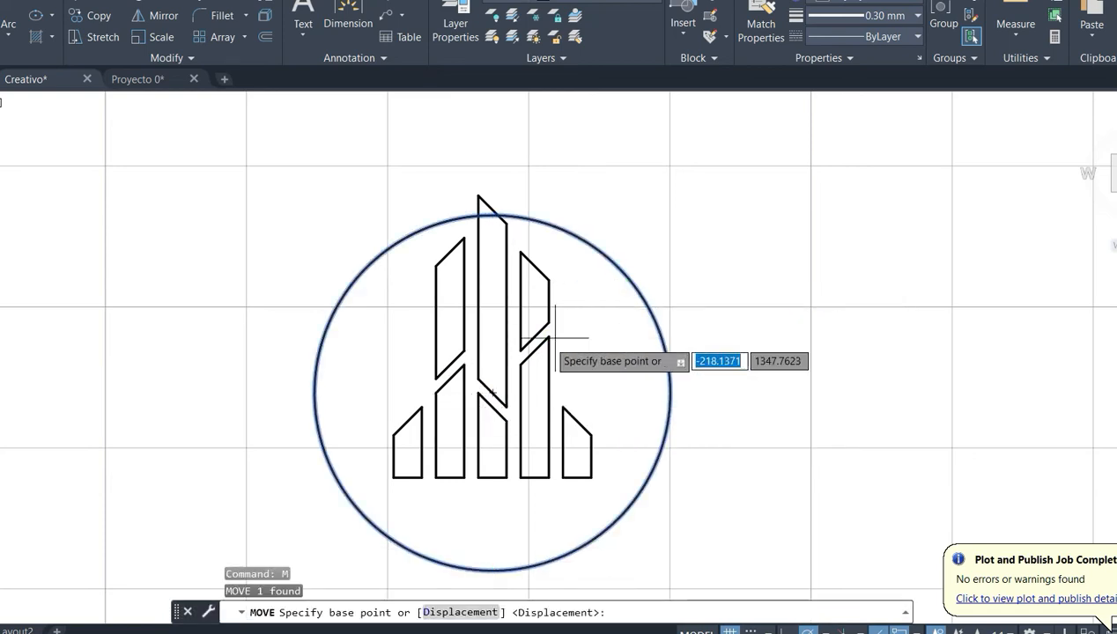
left_click(492, 393)
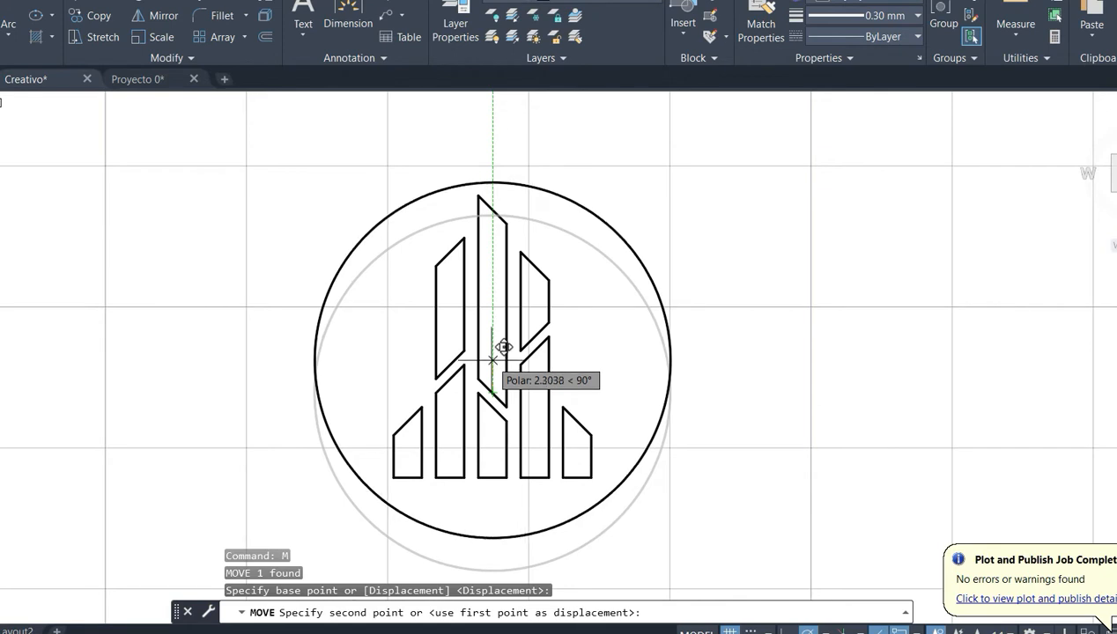
left_click(492, 359)
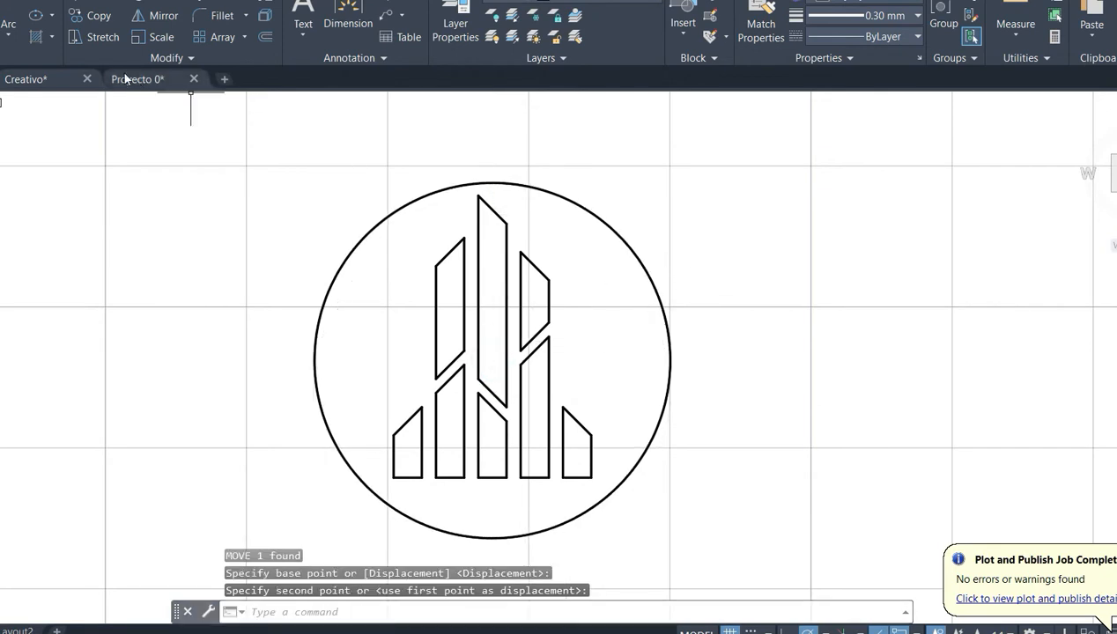
- Offset the circle 1 unit outward
left_click(264, 38)
type("1")
key("Return")
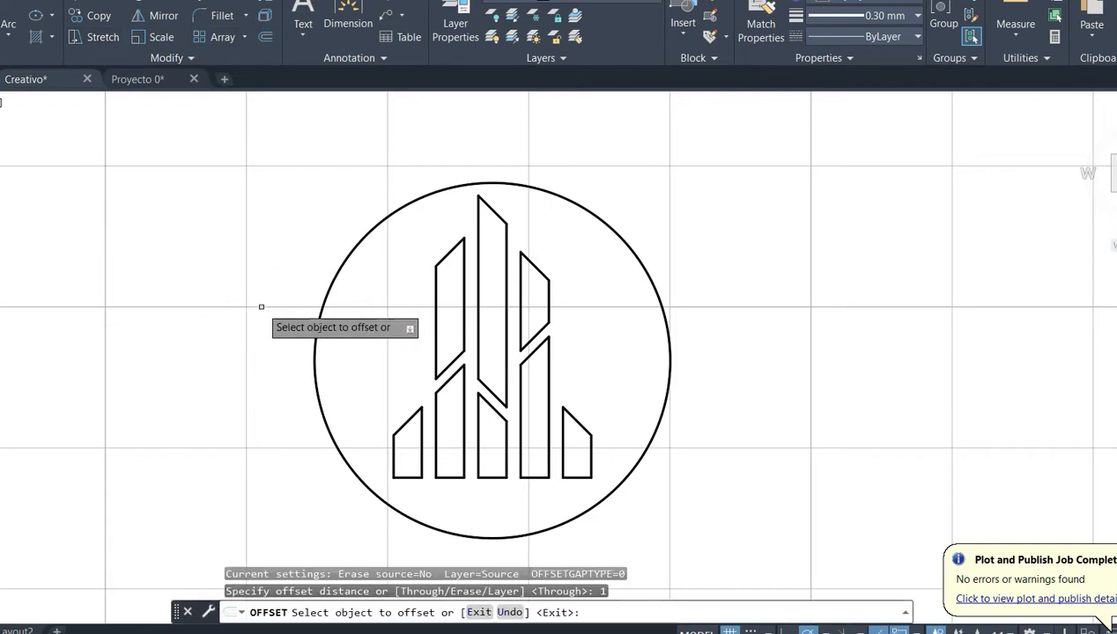
left_click(314, 348)
left_click(274, 355)
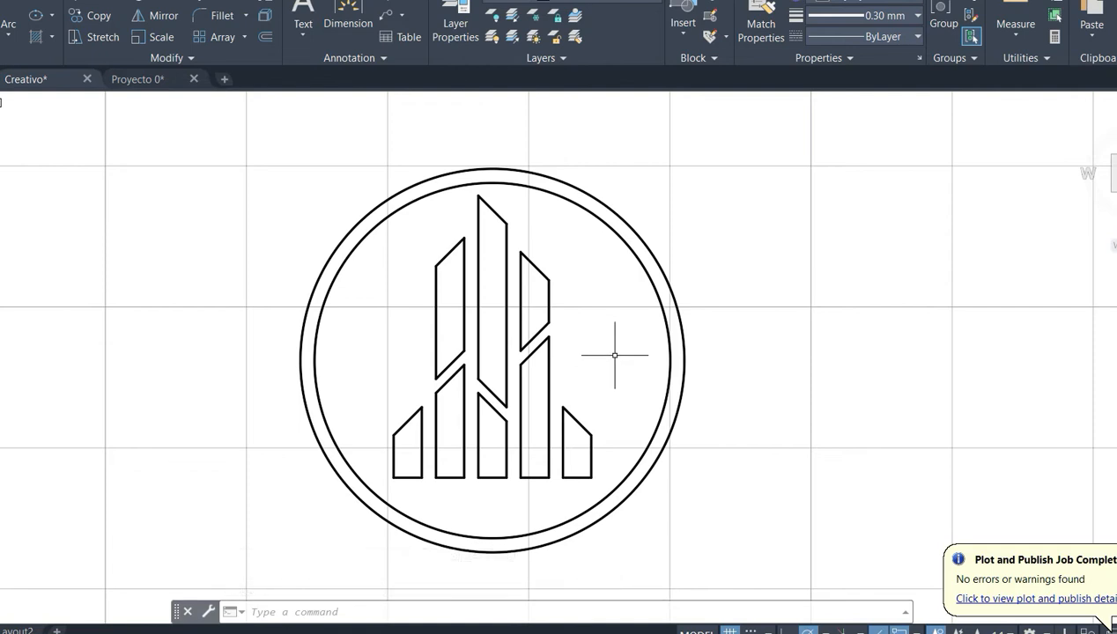
- Draw a line from the circles' centre at 45° to a point beyond the outer circle
key("Return")
left_click(492, 361)
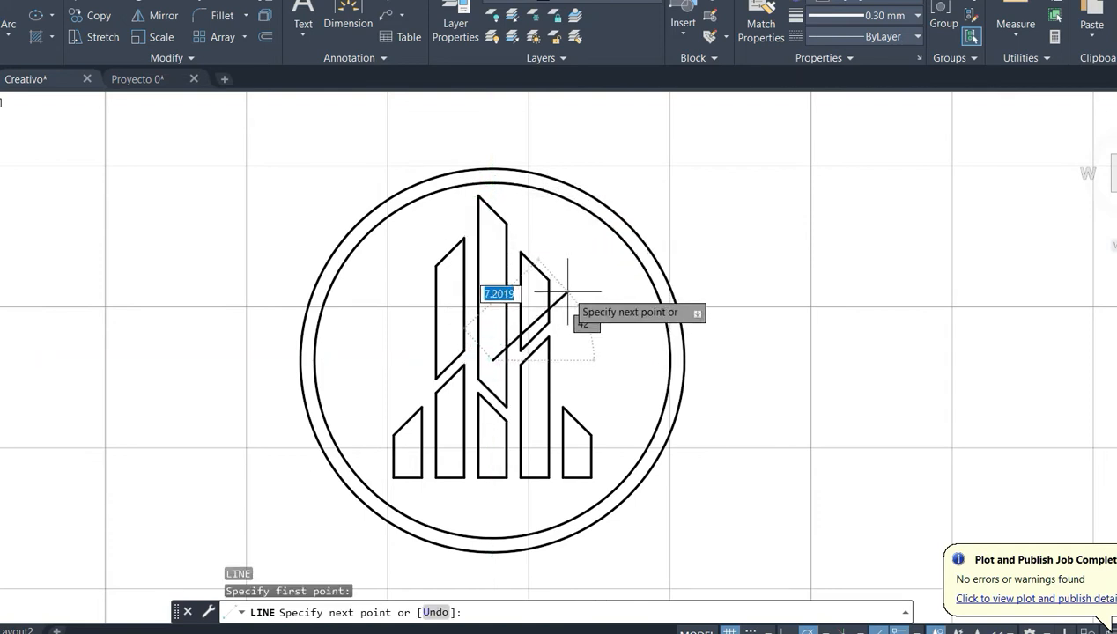
type("<4")
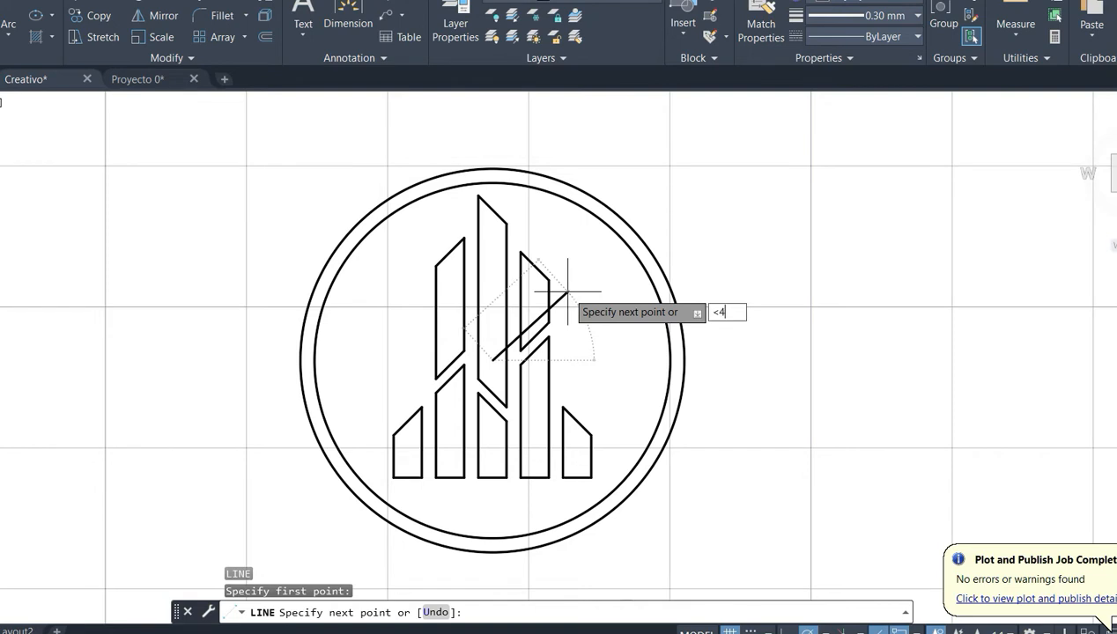
type("5")
key("Return")
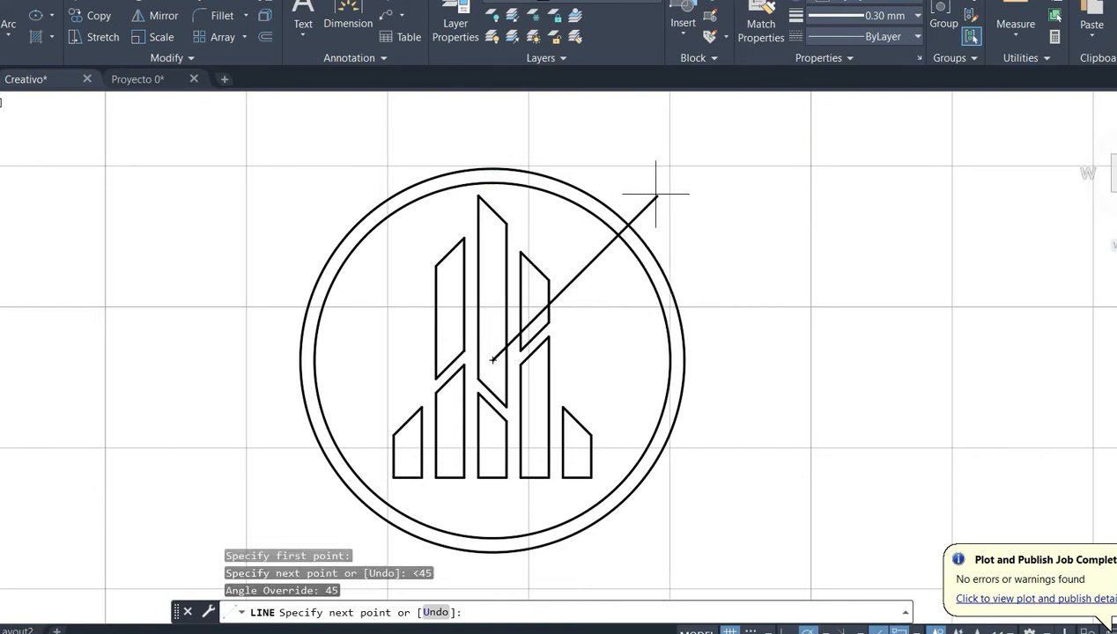
left_click(657, 195)
key("Return")
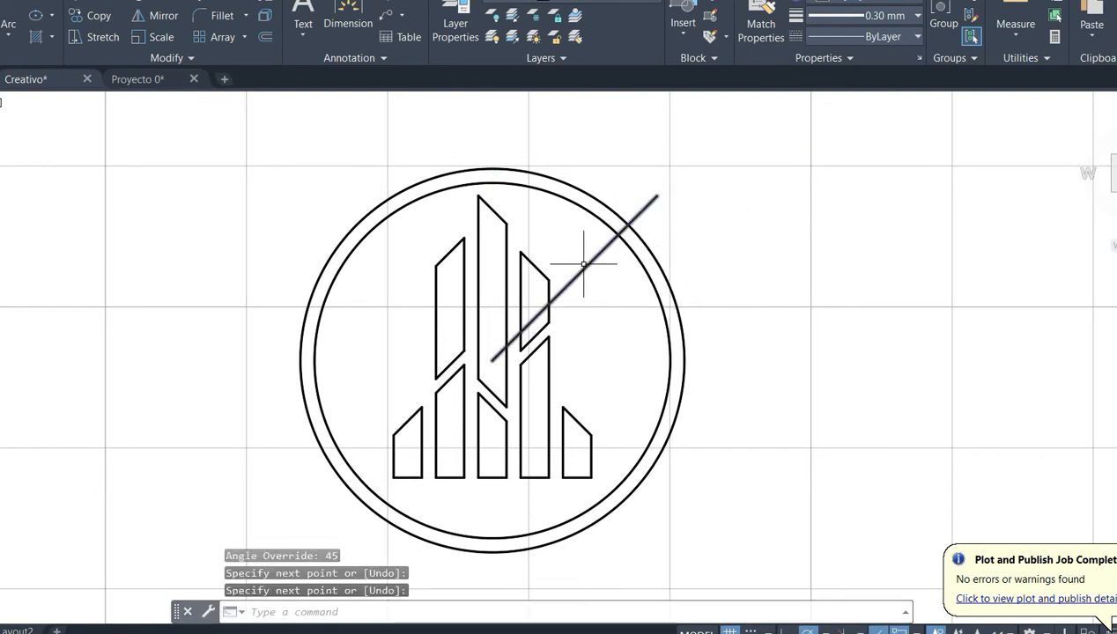
- Draw a second line from the circles' centre at -45° to a point beyond the outer circle
key("Return")
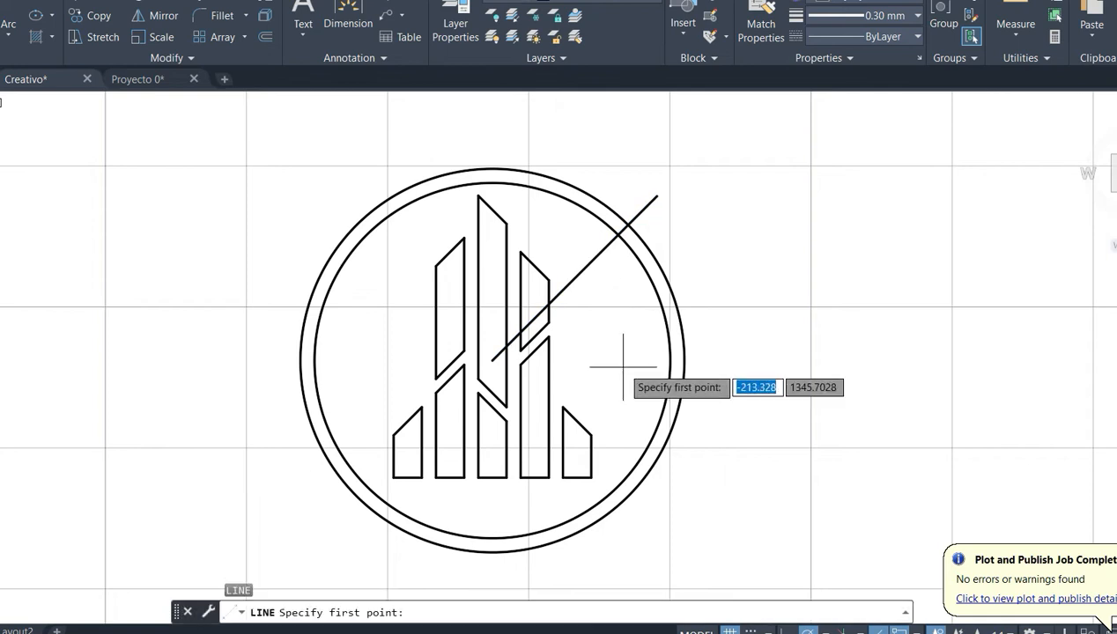
left_click(493, 361)
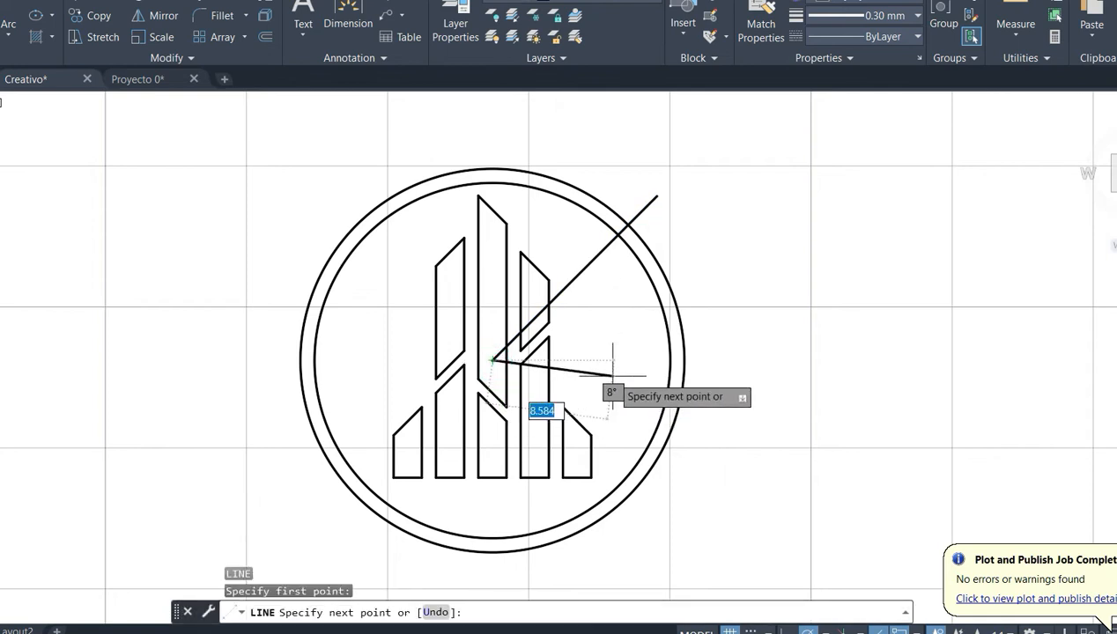
key("Return")
left_click(650, 519)
key("Return")
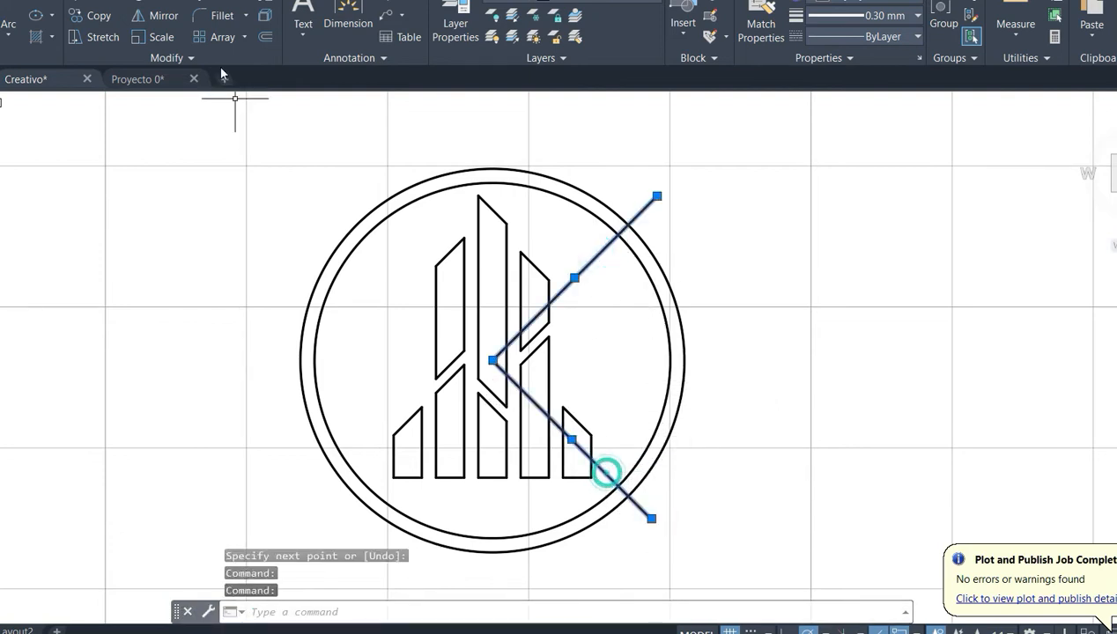
- Mirror both diagonal lines about the vertical axis through the circles' centre, keeping the originals
left_click(162, 15)
left_click(492, 360)
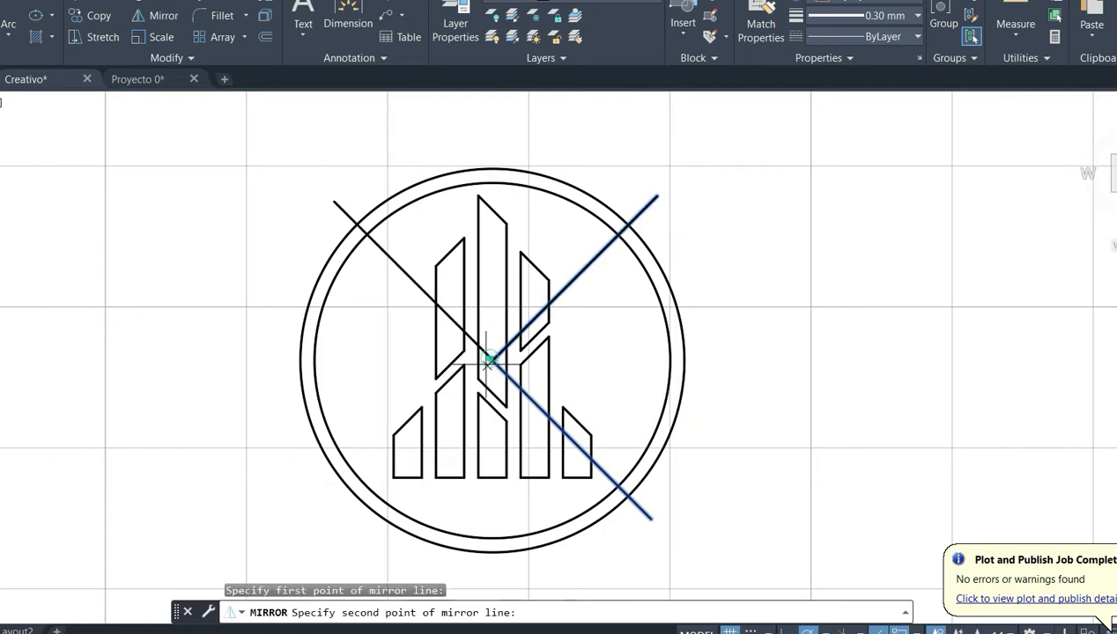
left_click(493, 280)
key("Return")
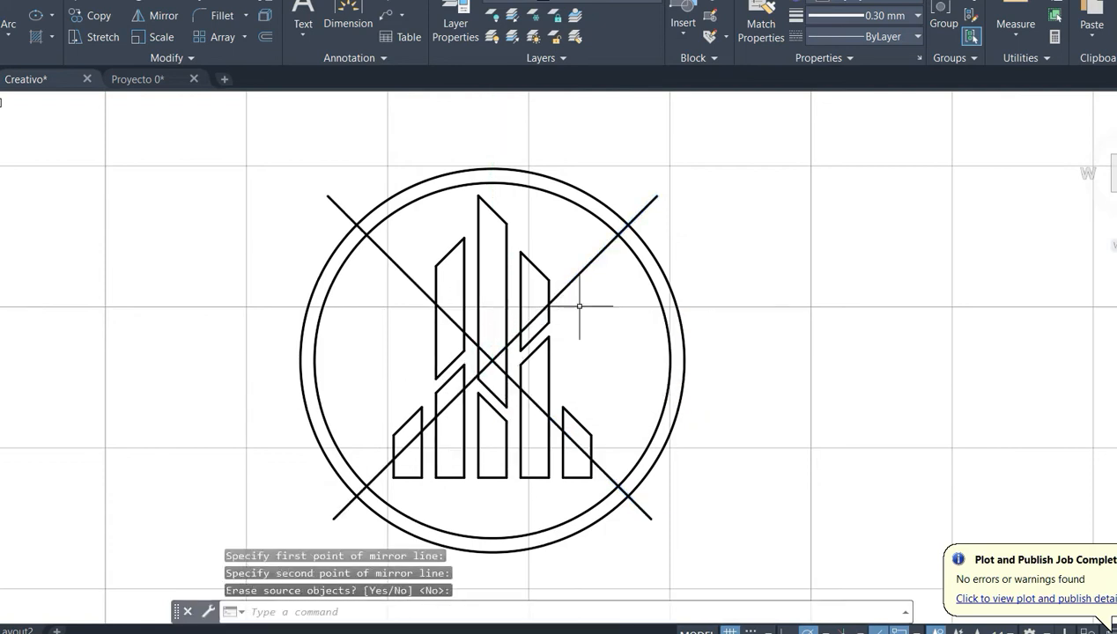
- Offset the two upper diagonal lines 0.5 units to both sides
left_click(263, 37)
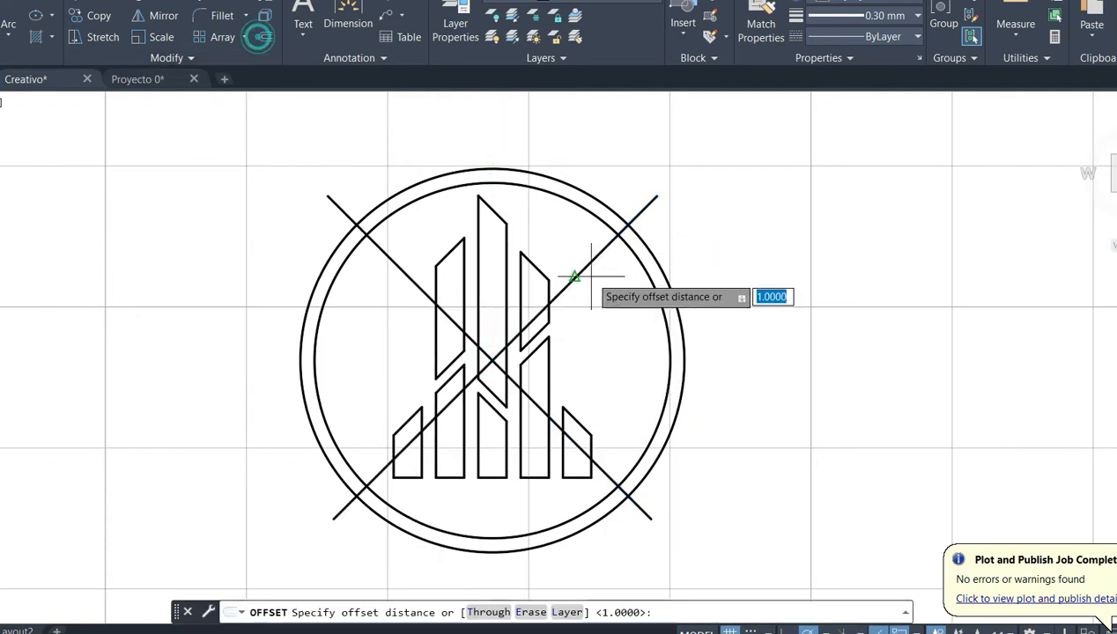
type(".5")
key("Return")
left_click(592, 261)
left_click(617, 281)
left_click(604, 259)
left_click(590, 234)
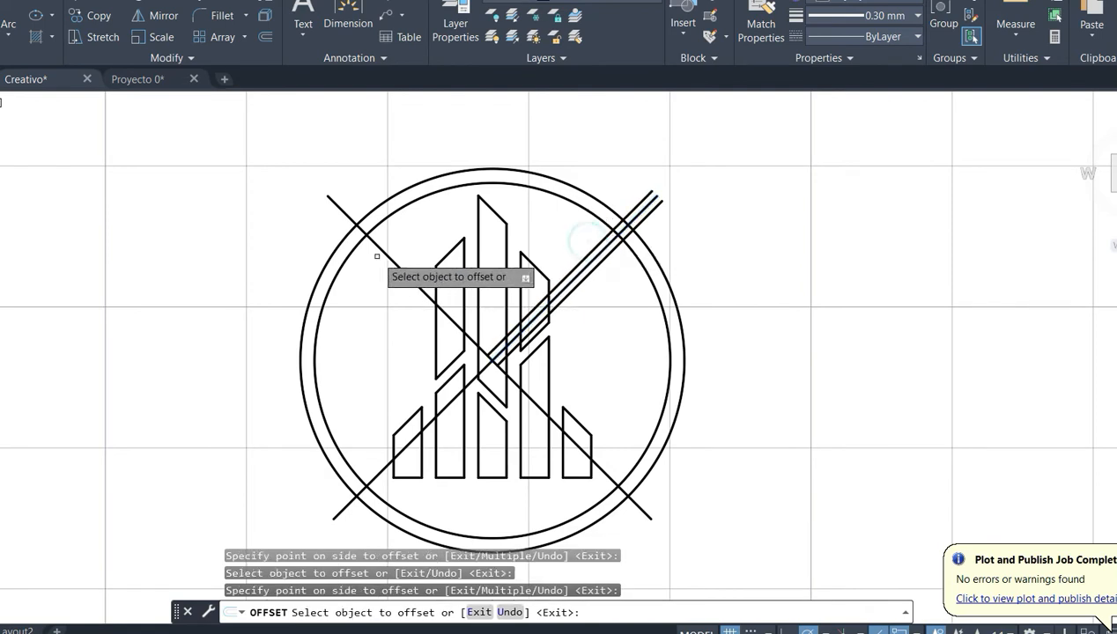
left_click(395, 261)
left_click(404, 237)
left_click(386, 254)
left_click(372, 284)
- Offset the two lower diagonal lines by the same 0.5 units to both sides and end the offset
left_click(380, 469)
left_click(376, 445)
left_click(370, 456)
left_click(398, 481)
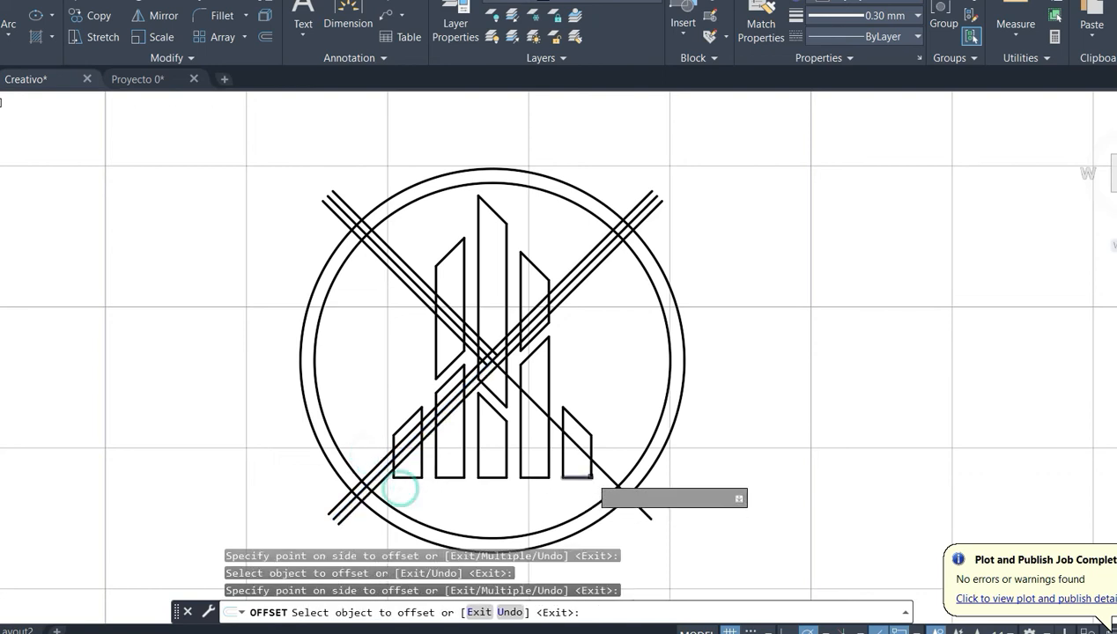
left_click(603, 462)
left_click(591, 485)
key("Escape")
- Delete the four original diagonal centre lines, leaving only their offset pairs
left_click(603, 467)
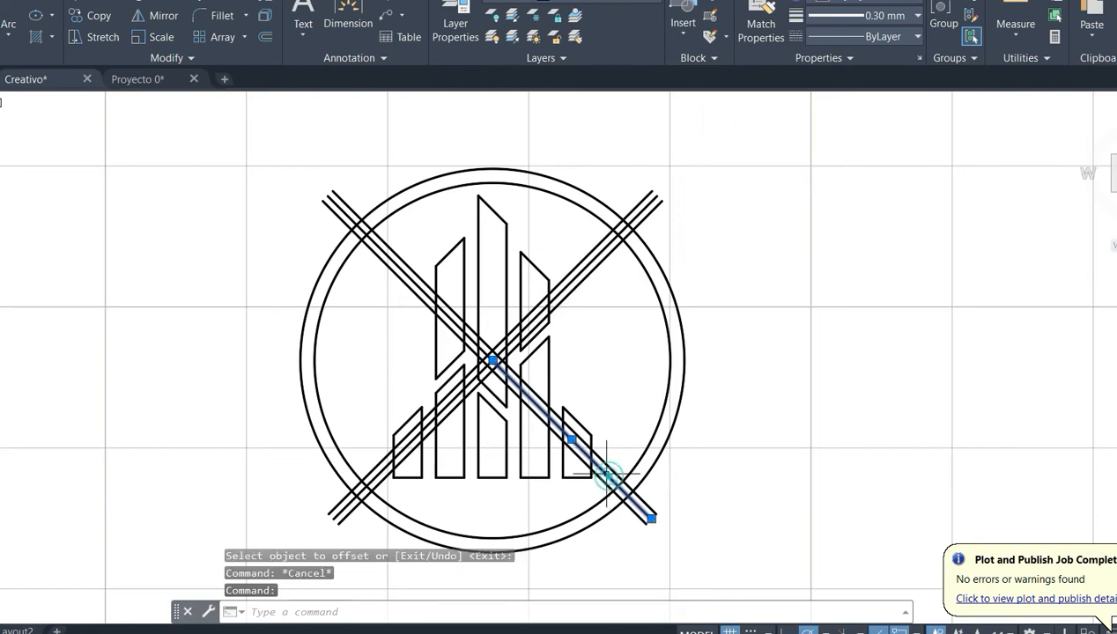
scroll(481, 323, "up", 5)
left_click(509, 377)
left_click(498, 404)
key("Delete")
- Trim with the whole emblem as cutting edges, removing the upper-right ring arcs between the line pair and the line ends beyond the ring
scroll(499, 401, "down", 5)
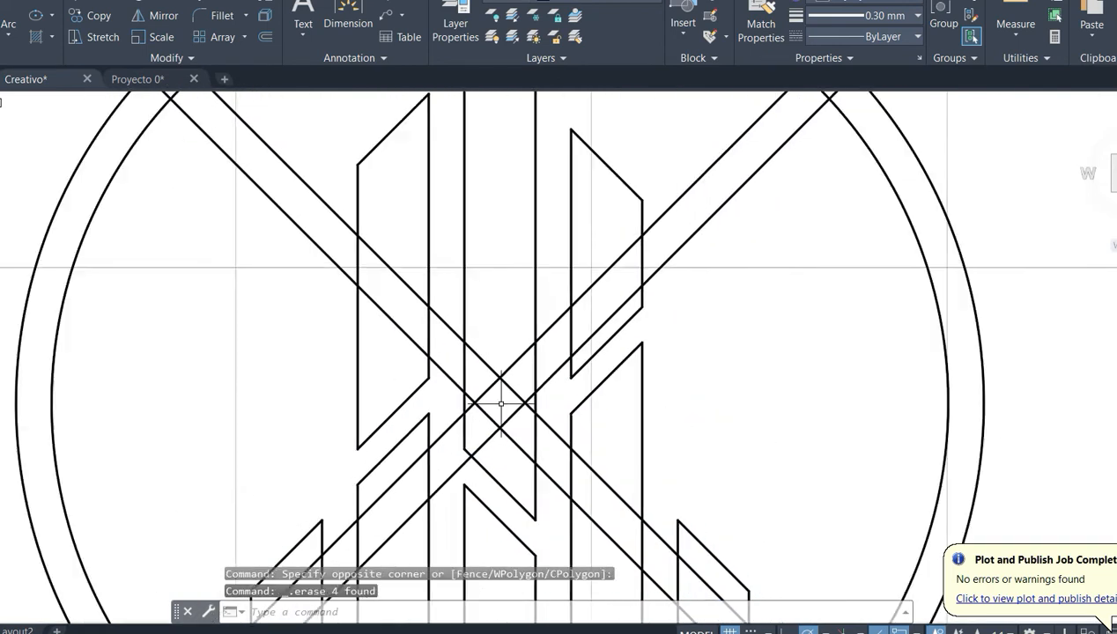
scroll(504, 413, "up", 3)
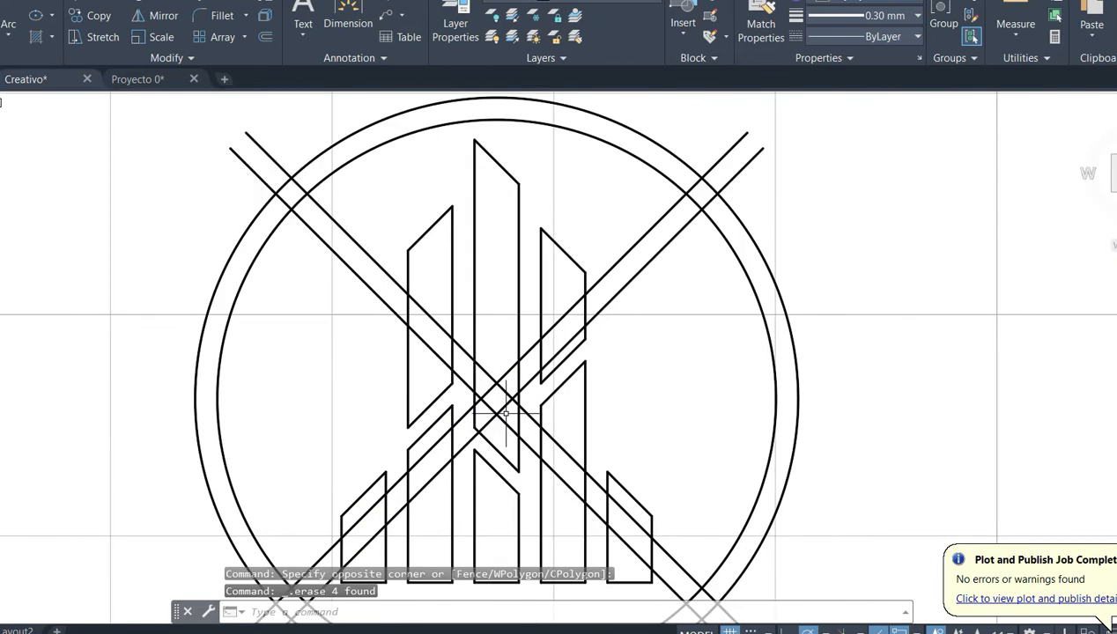
scroll(507, 413, "down", 1)
scroll(727, 194, "down", 3)
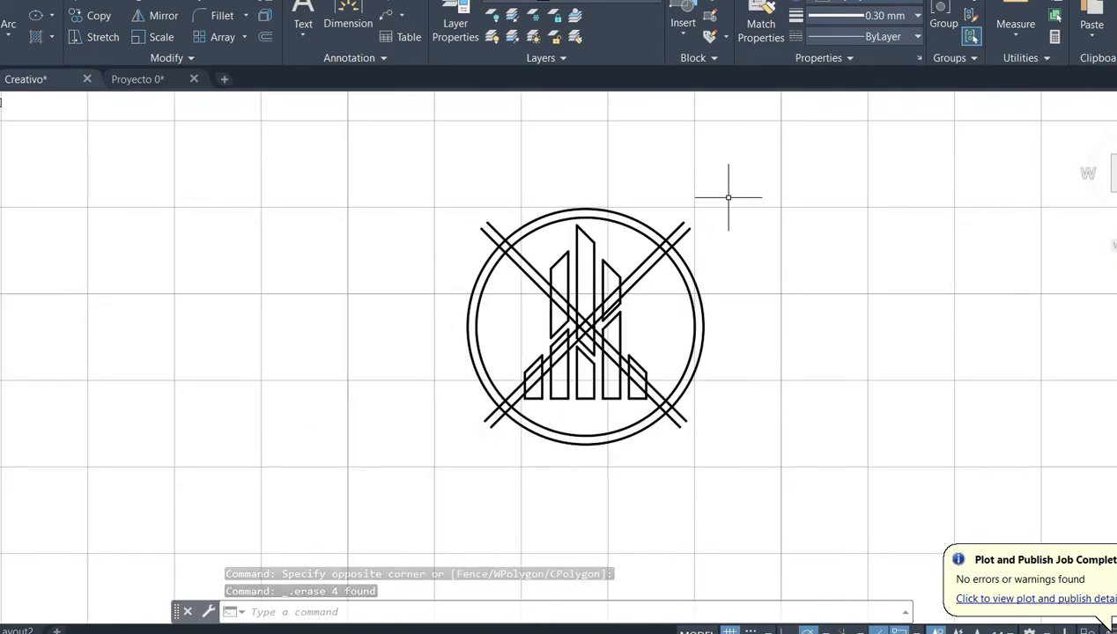
left_click(738, 179)
scroll(458, 334, "up", 1)
left_click(400, 459)
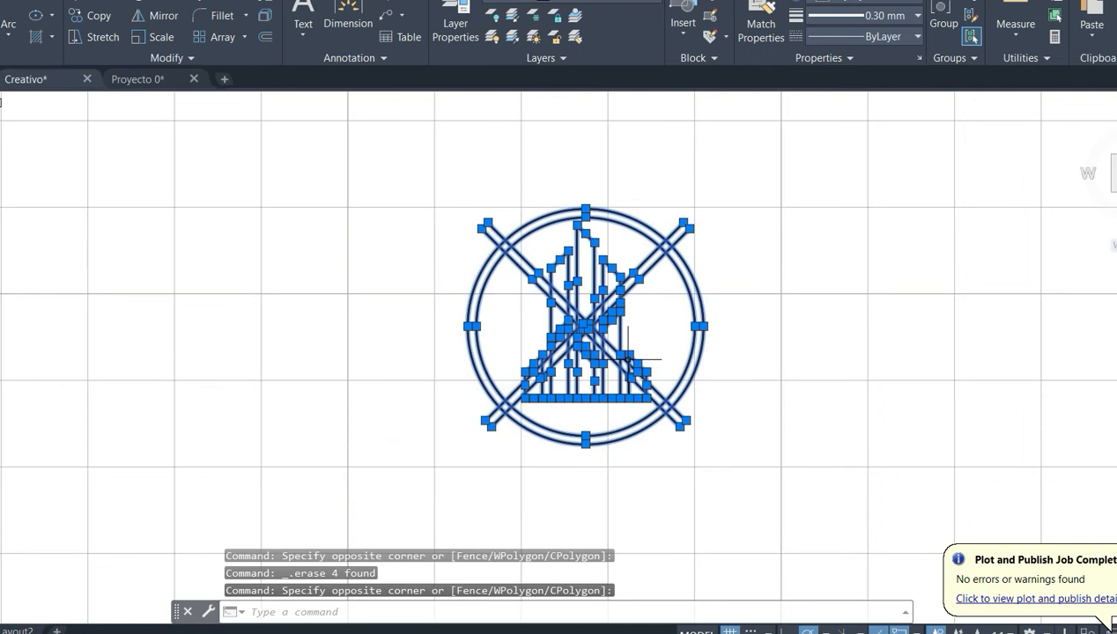
key("Return")
scroll(642, 339, "up", 4)
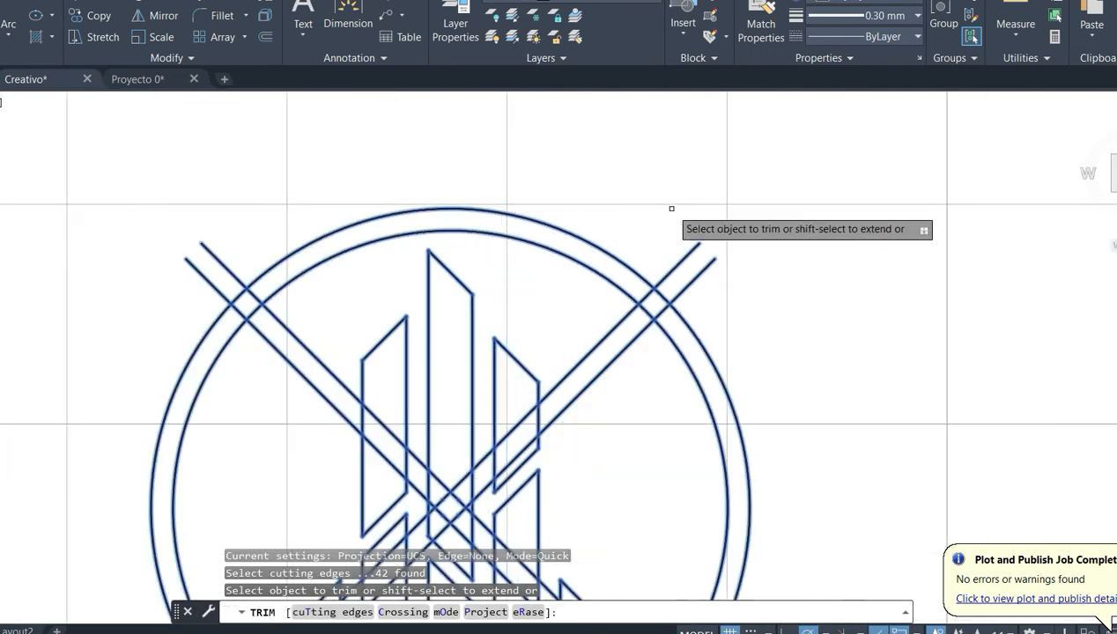
scroll(661, 286, "up", 1)
left_click(679, 251)
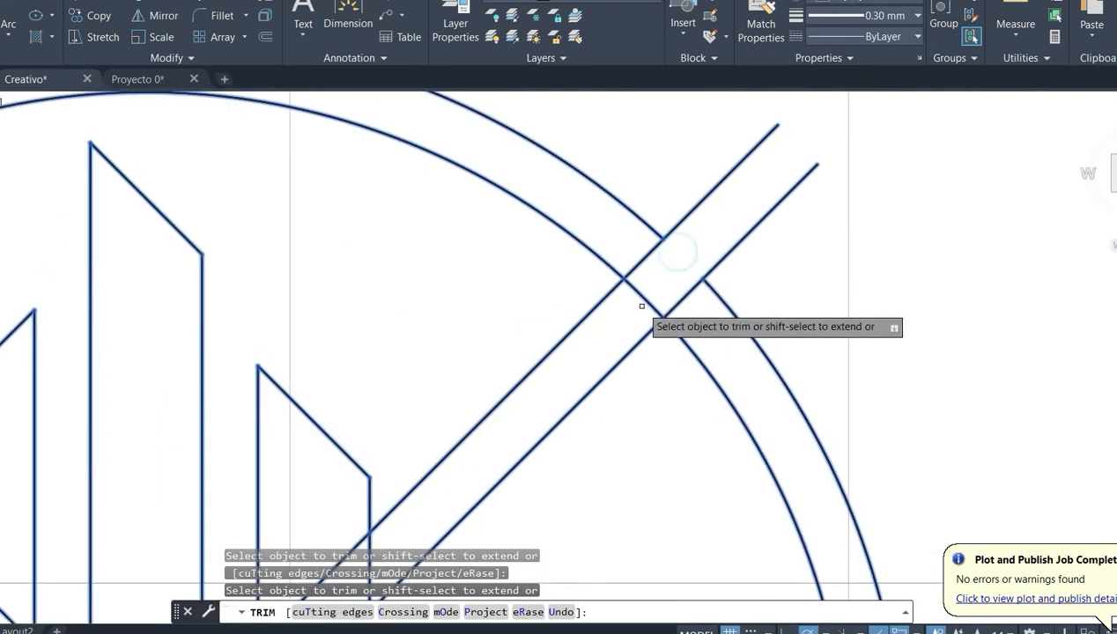
left_click(646, 300)
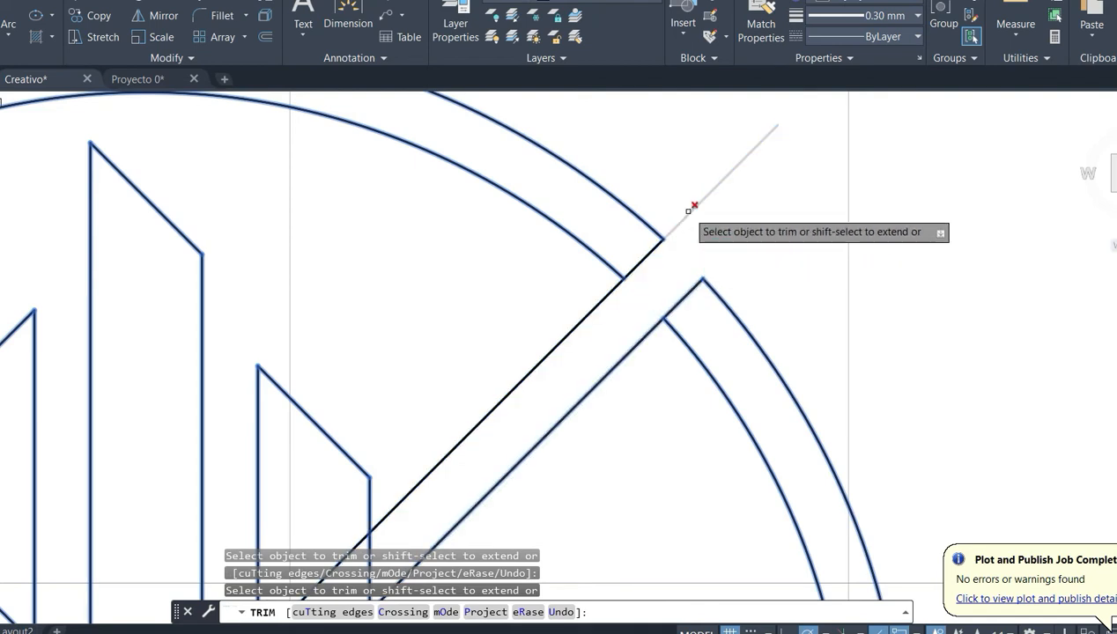
left_click(688, 211)
- Trim the ring arcs between the line pairs and the protruding line ends at the upper-left and lower-left crossings
scroll(712, 298, "down", 3)
scroll(153, 267, "up", 3)
left_click(480, 306)
left_click(462, 253)
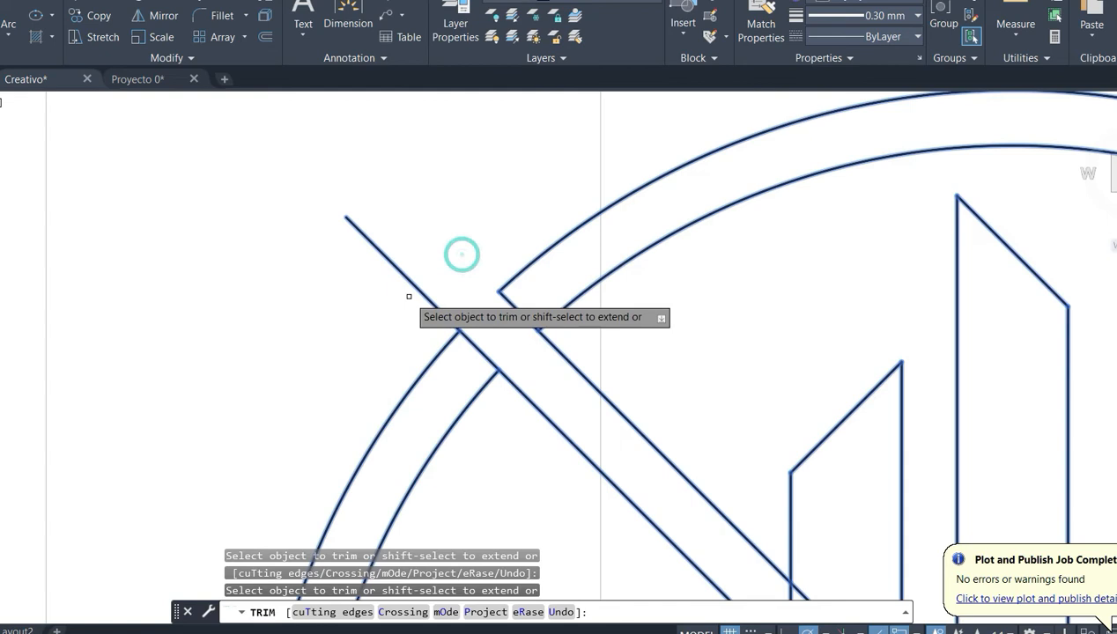
scroll(415, 284, "down", 5)
scroll(393, 496, "up", 3)
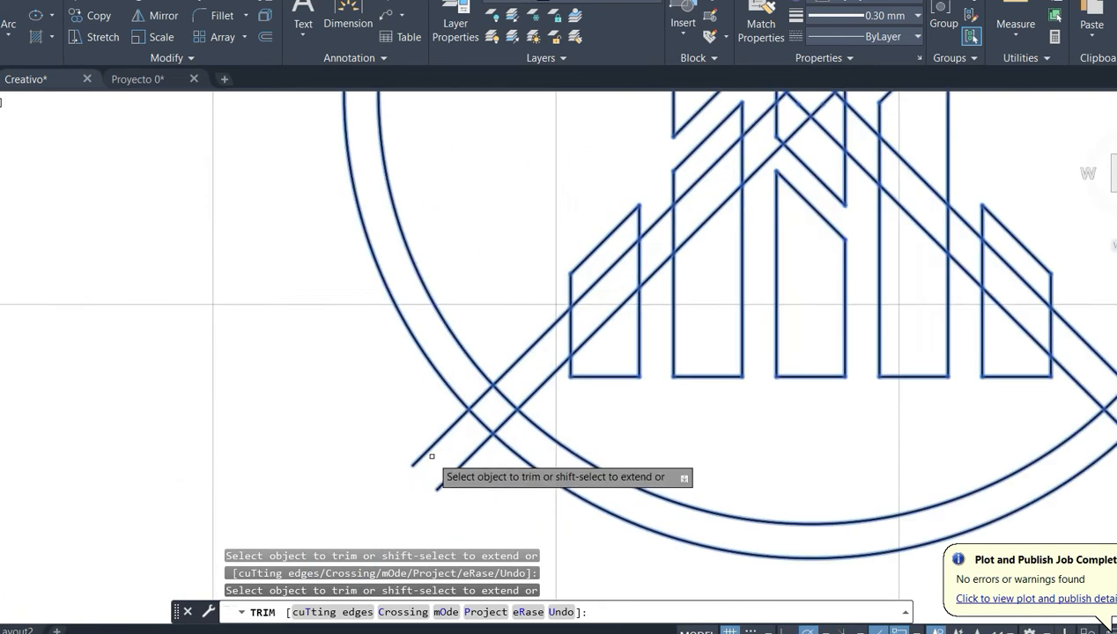
left_click(459, 467)
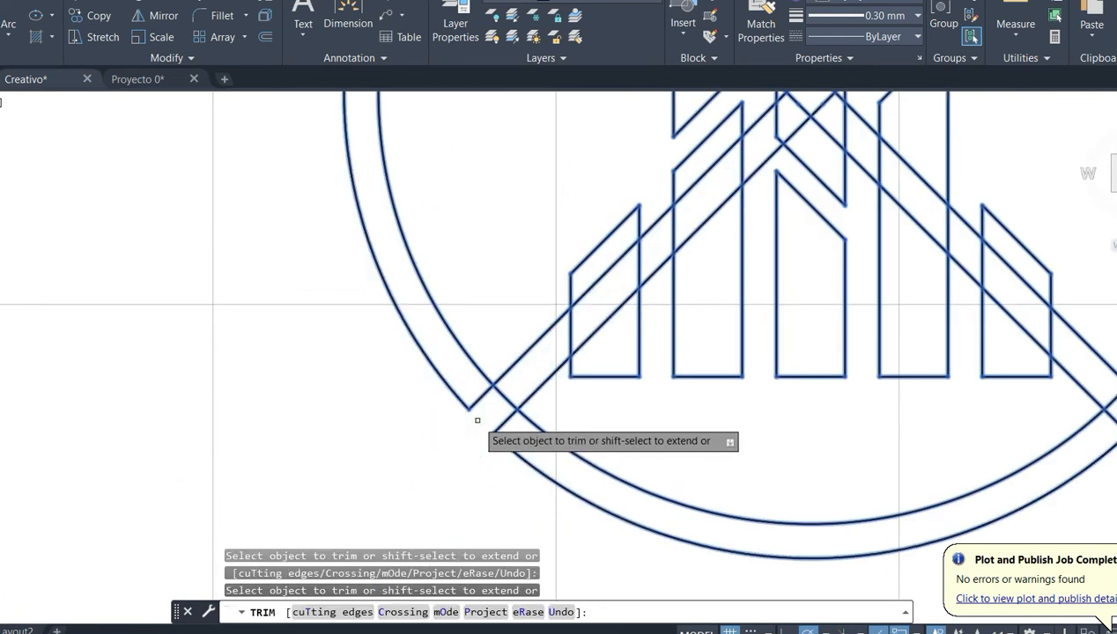
- Try to trim the two protruding line ends at the lower-right crossing with a fence across them
scroll(499, 405, "down", 4)
scroll(774, 418, "up", 4)
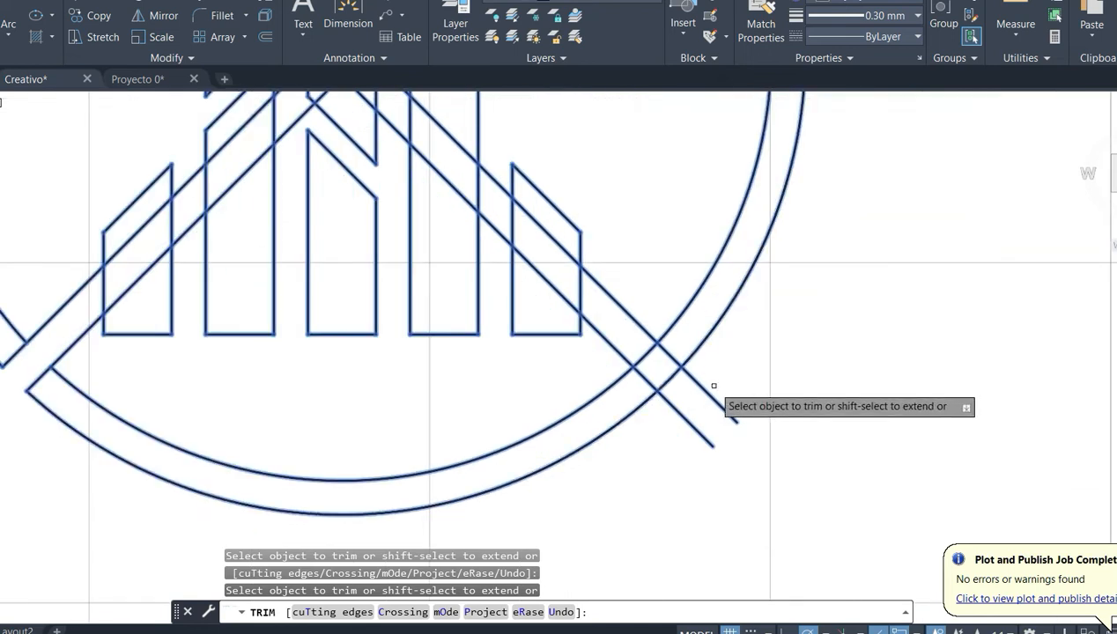
left_click(763, 400)
left_click(701, 452)
key("Return")
left_click(738, 409)
left_click(704, 422)
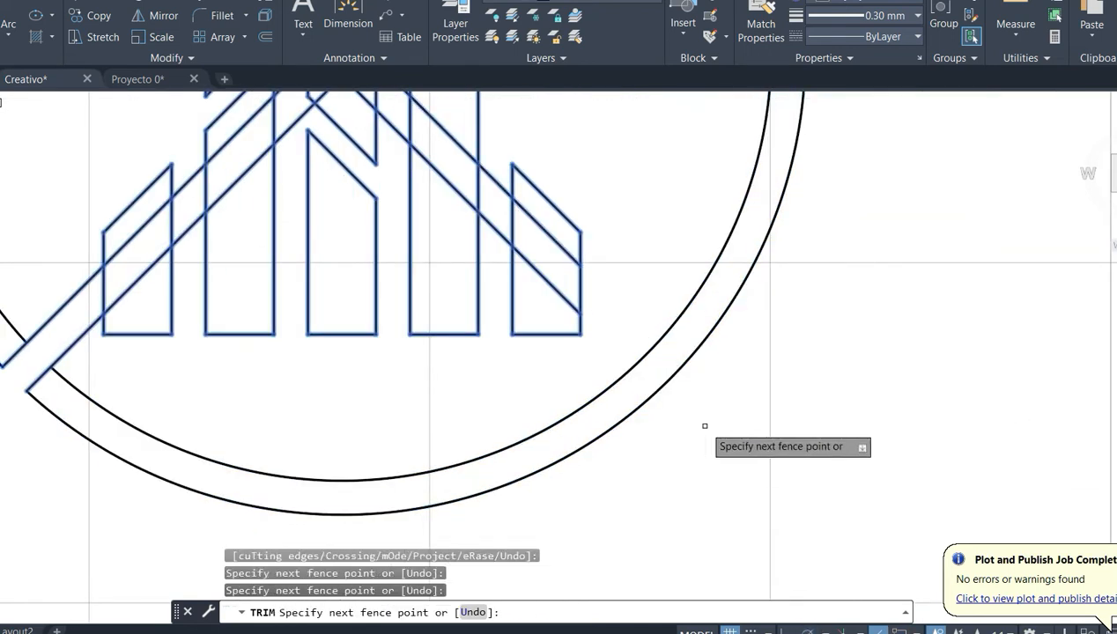
key("Escape")
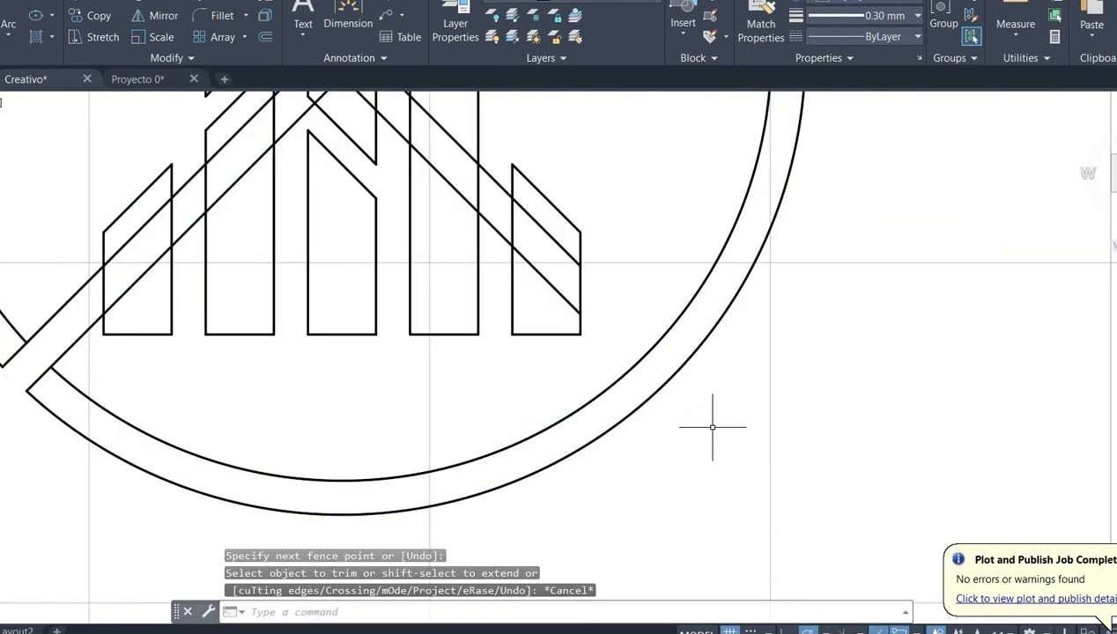
- Try to stretch the lower-right diagonal line back to the outer circle, cancel it and undo the last grip edit
left_click(552, 287)
left_click(581, 314)
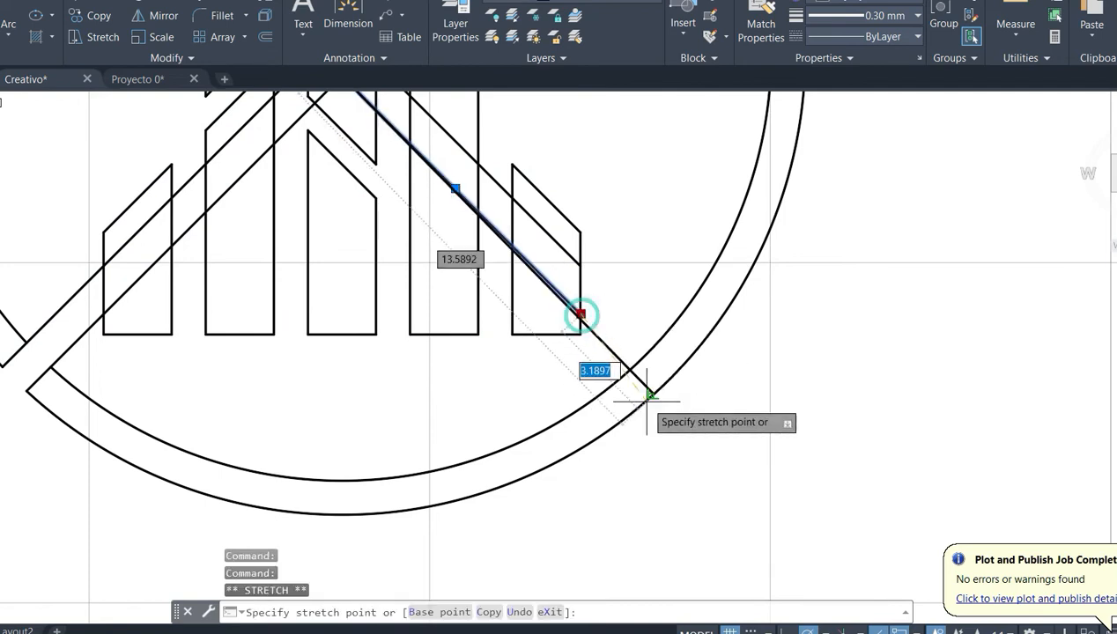
key("Escape")
key("Escape")
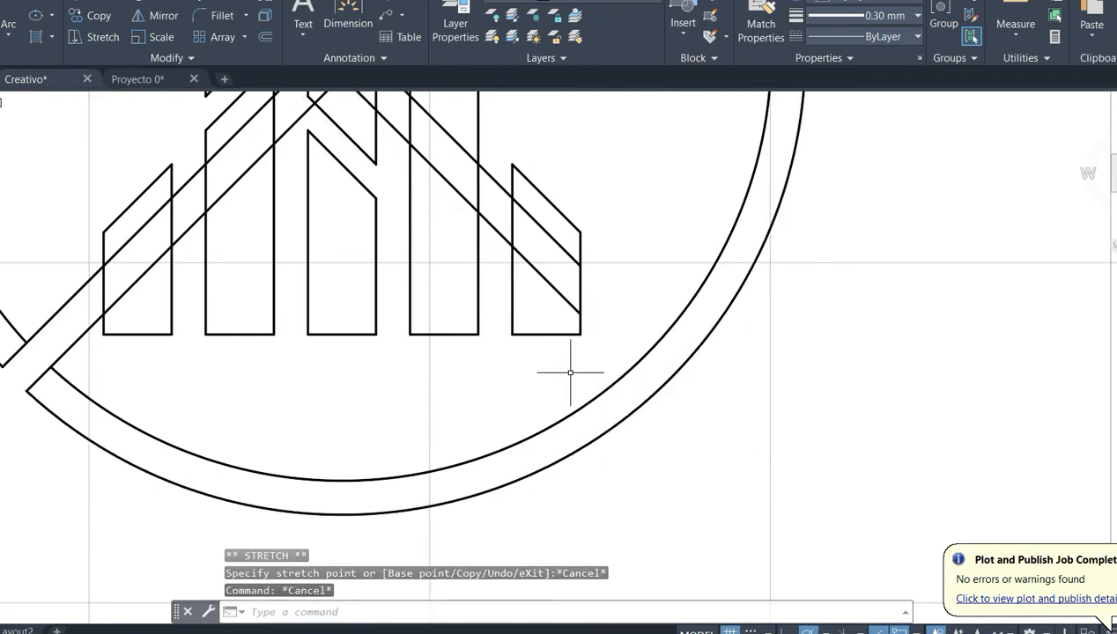
key("ctrl+z")
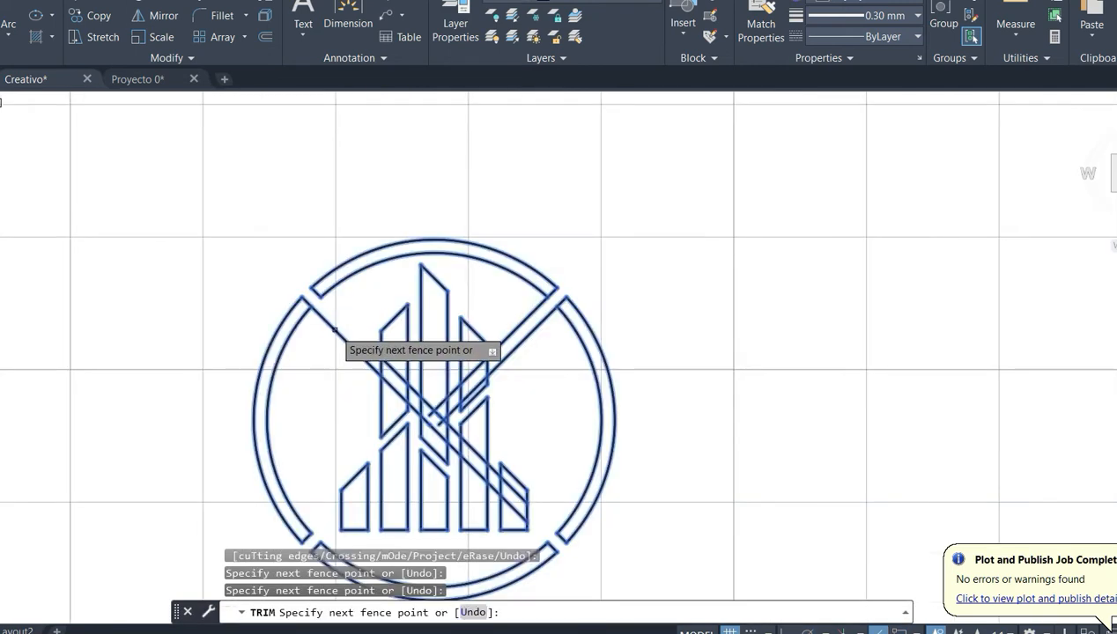
- Trim away the diagonal line segments running between the ring and the bars and end the trim
key("Return")
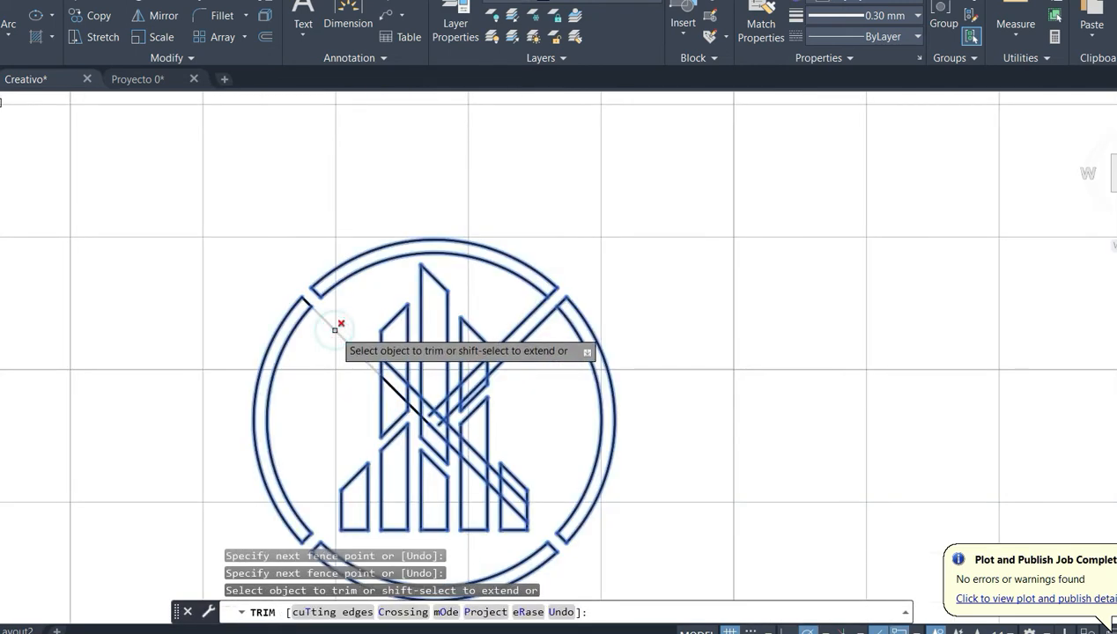
left_click(335, 328)
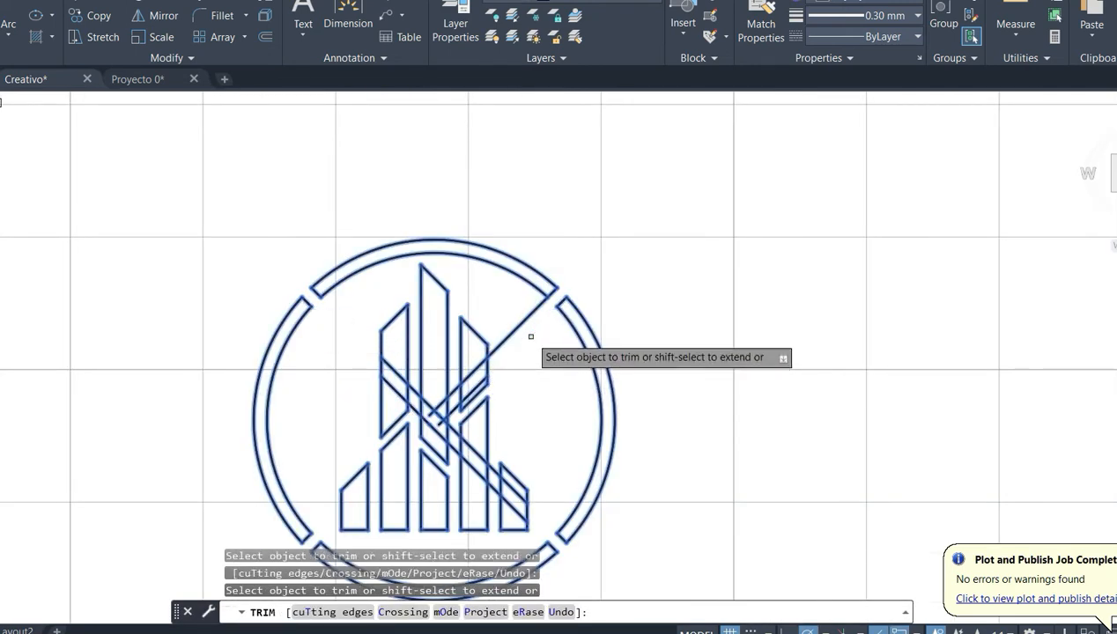
key("Escape")
- Delete the leftover diagonal line pieces that cross the central bars
scroll(399, 262, "up", 5)
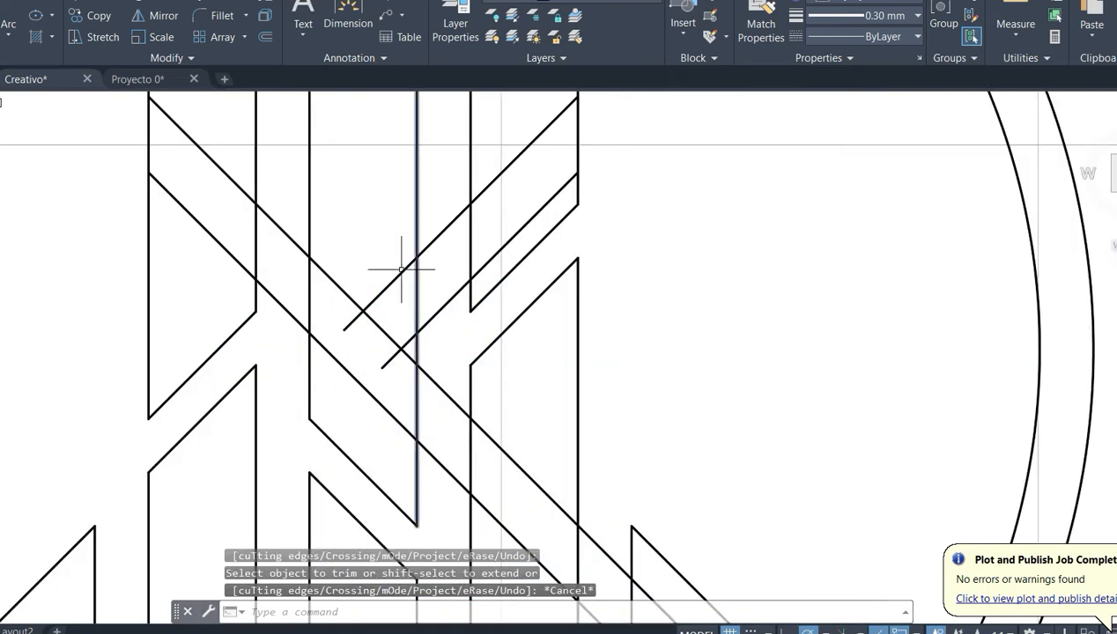
left_click(394, 248)
left_click(342, 406)
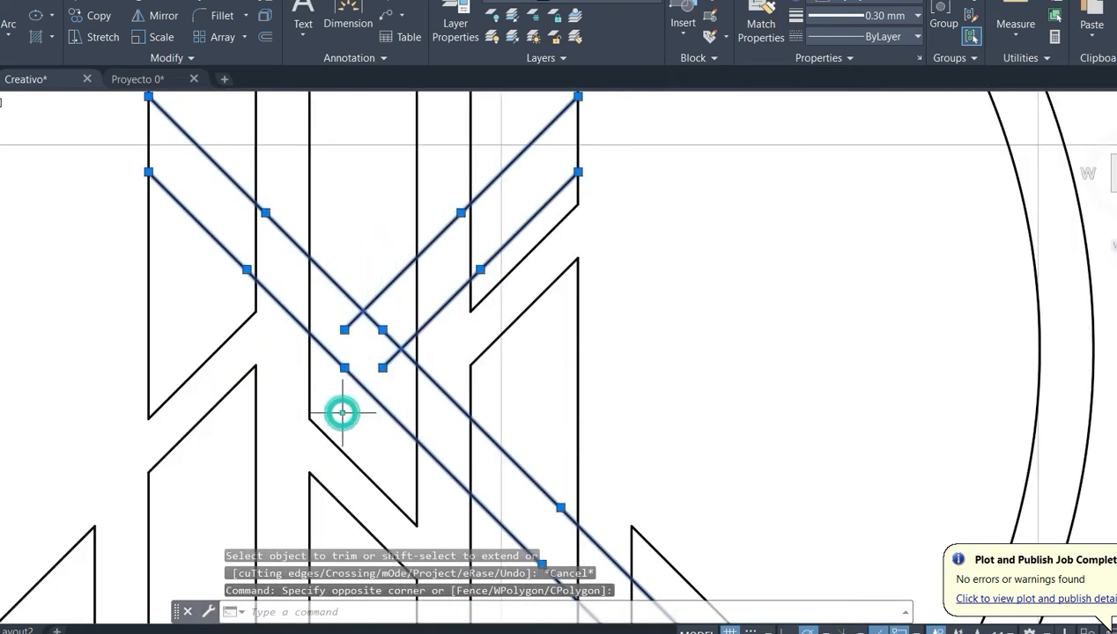
key("Delete")
scroll(390, 380, "down", 6)
scroll(544, 349, "up", 2)
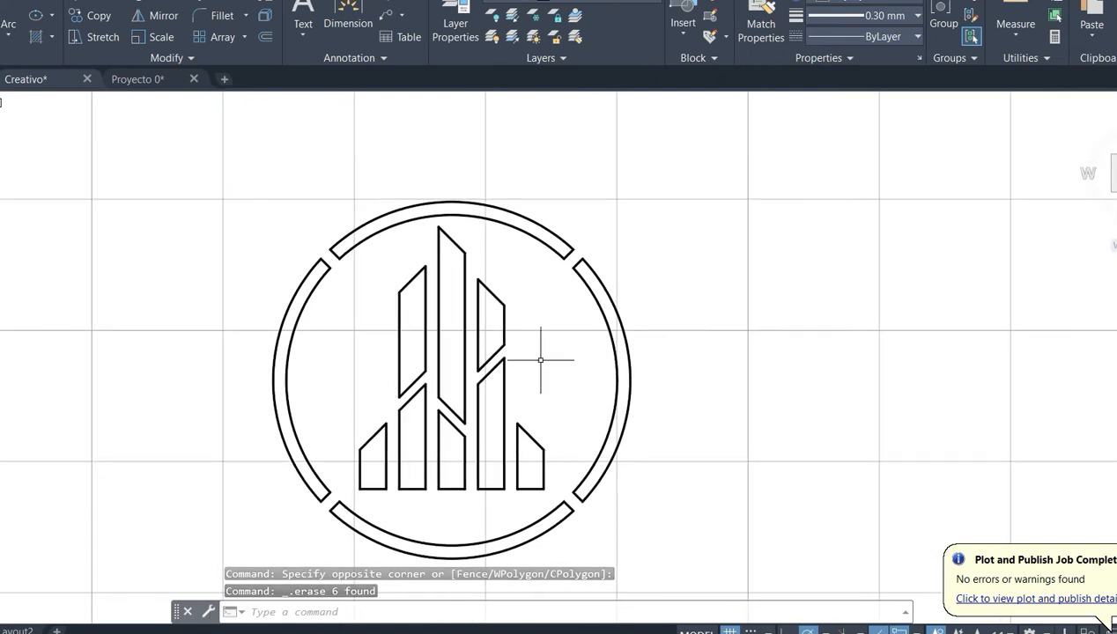
- Fill the bottom ring segment with a SOLID hatch in colour 19,103,52
left_click(43, 40)
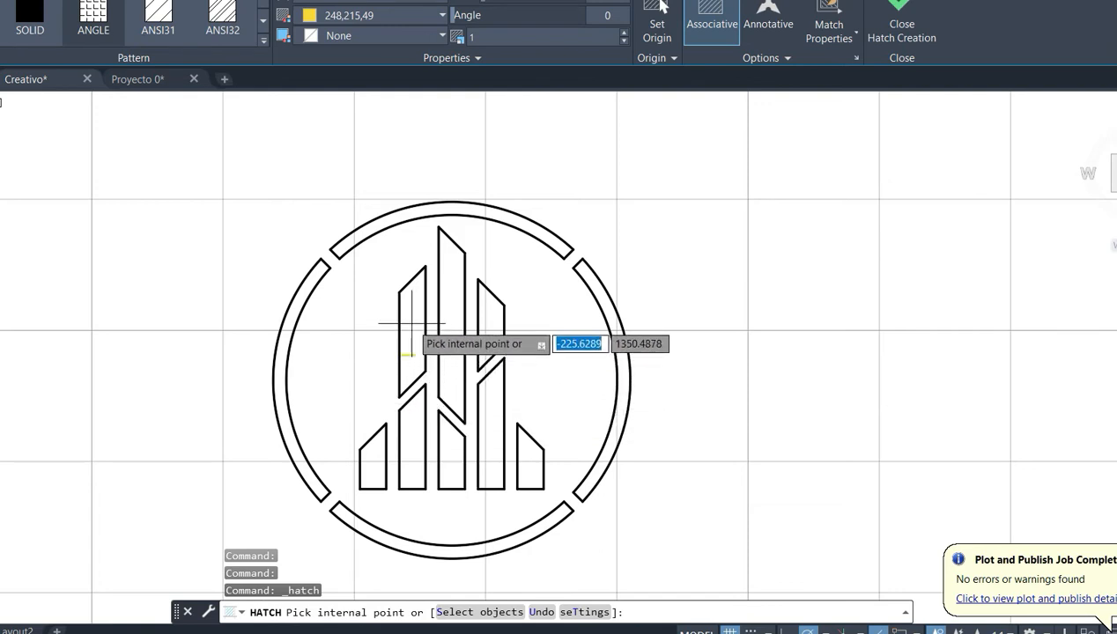
left_click(30, 18)
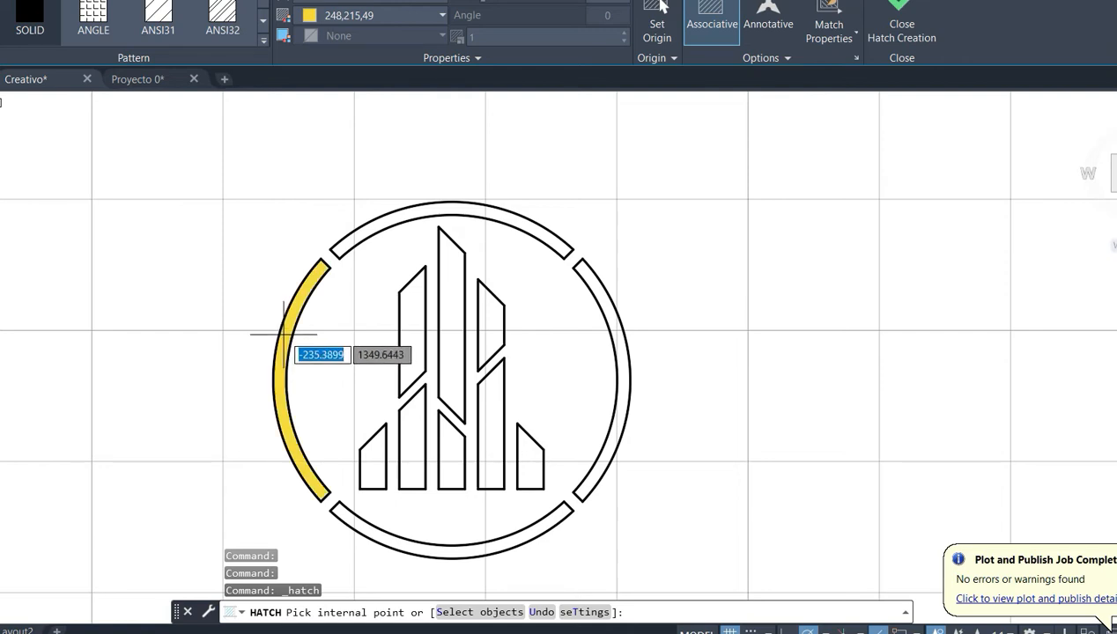
left_click(357, 15)
left_click(429, 106)
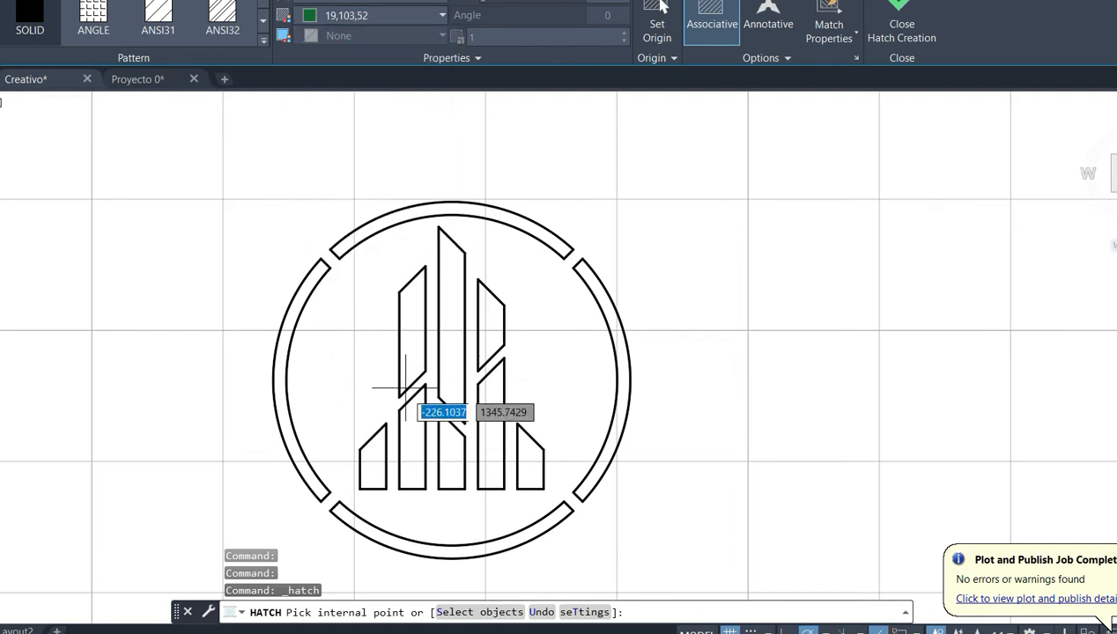
left_click(436, 540)
- Try hatch colour 39,118,187 on the bottom ring segment, restore 19,103,52 and end the hatch
left_click(366, 14)
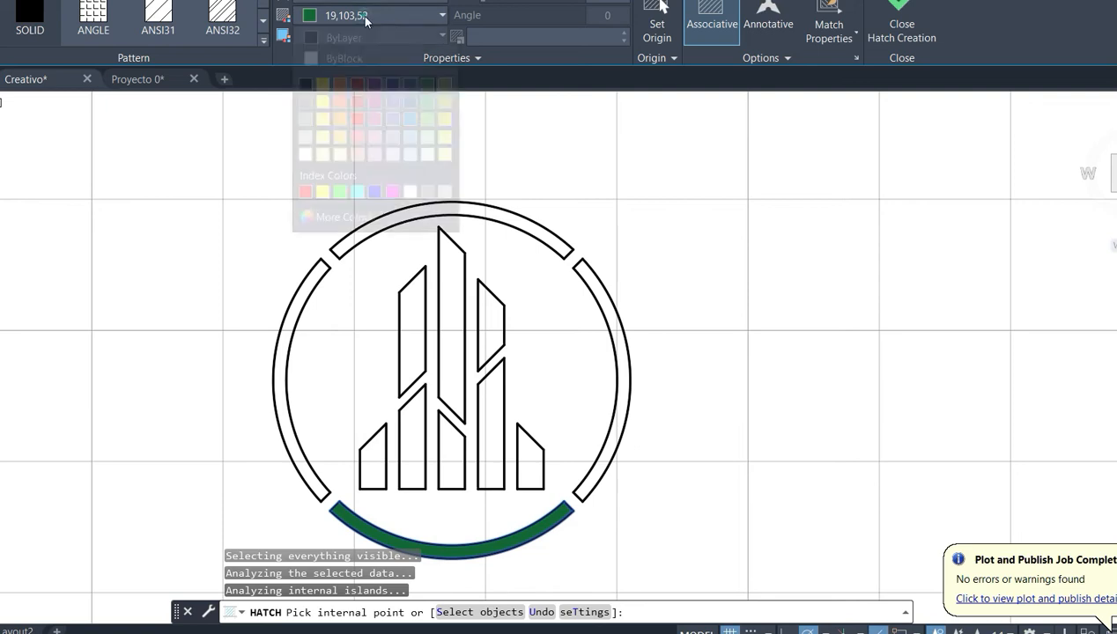
left_click(410, 119)
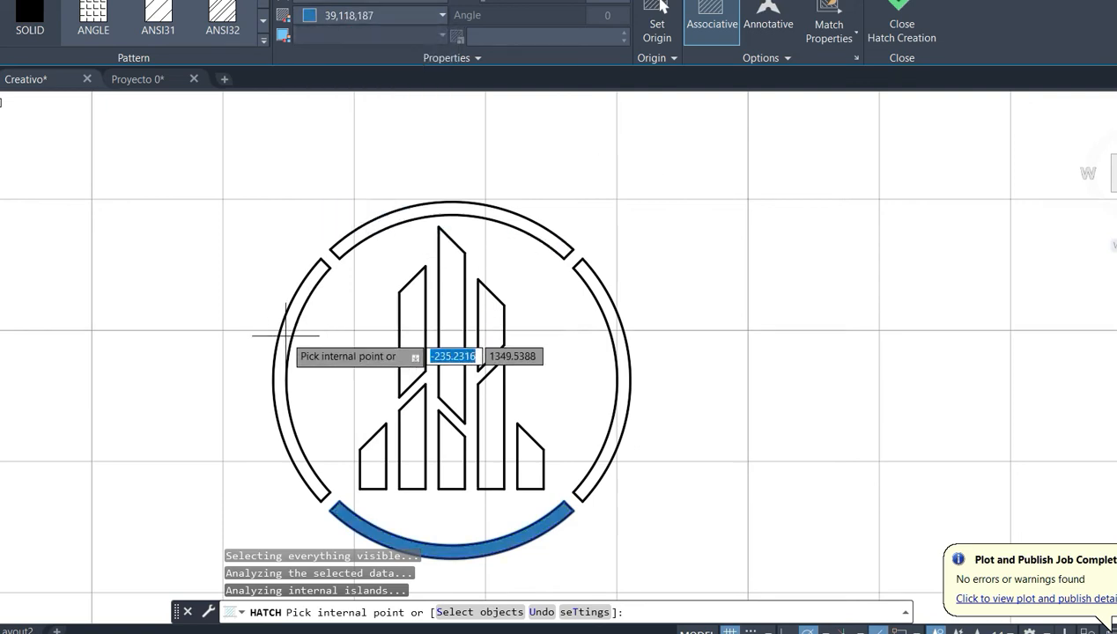
left_click(348, 15)
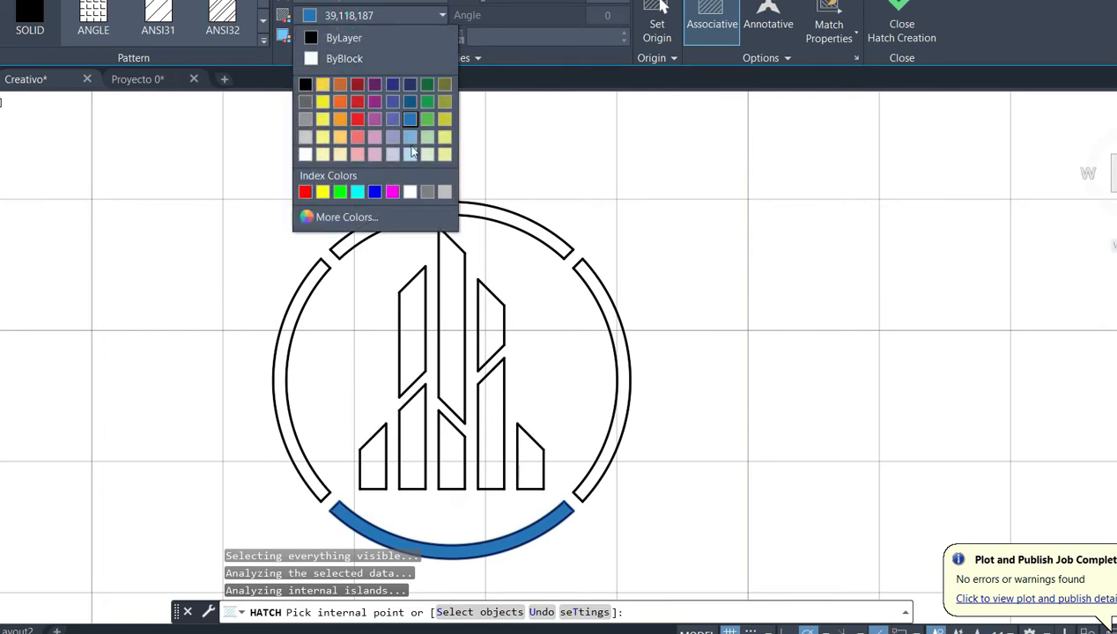
left_click(428, 84)
key("Escape")
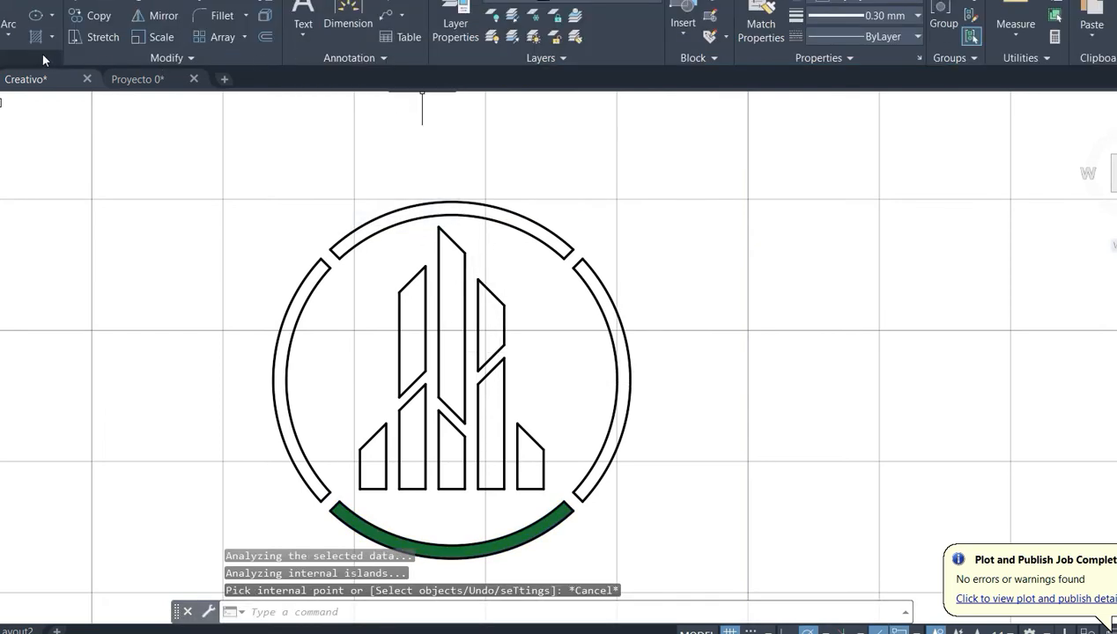
- Fill the left and right ring segments with a SOLID hatch in colour 39,118,187
left_click(33, 40)
left_click(404, 22)
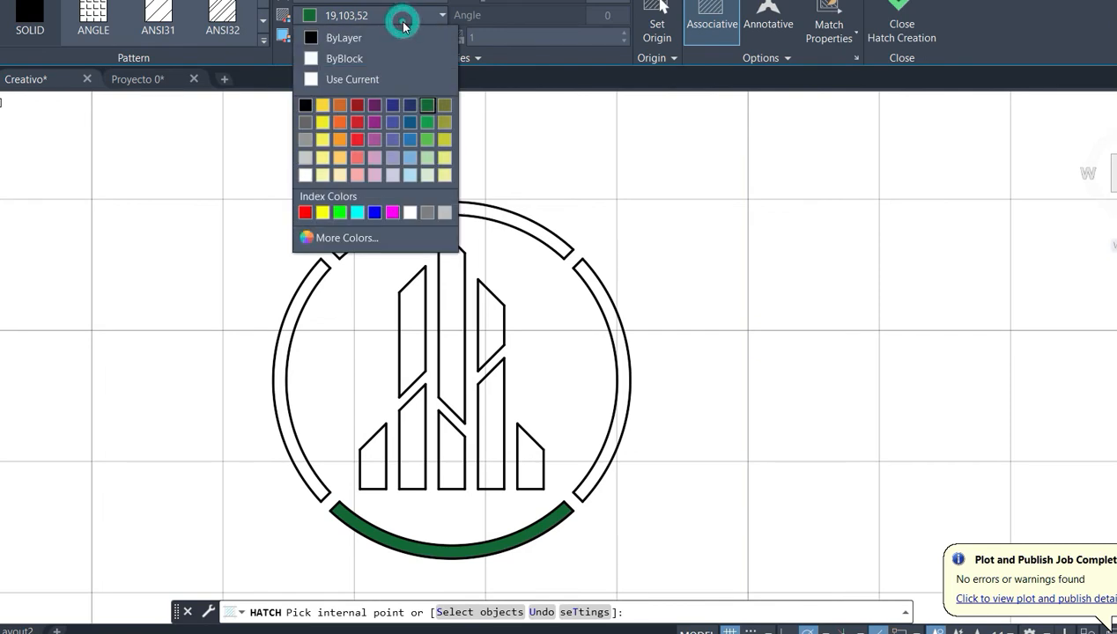
left_click(409, 141)
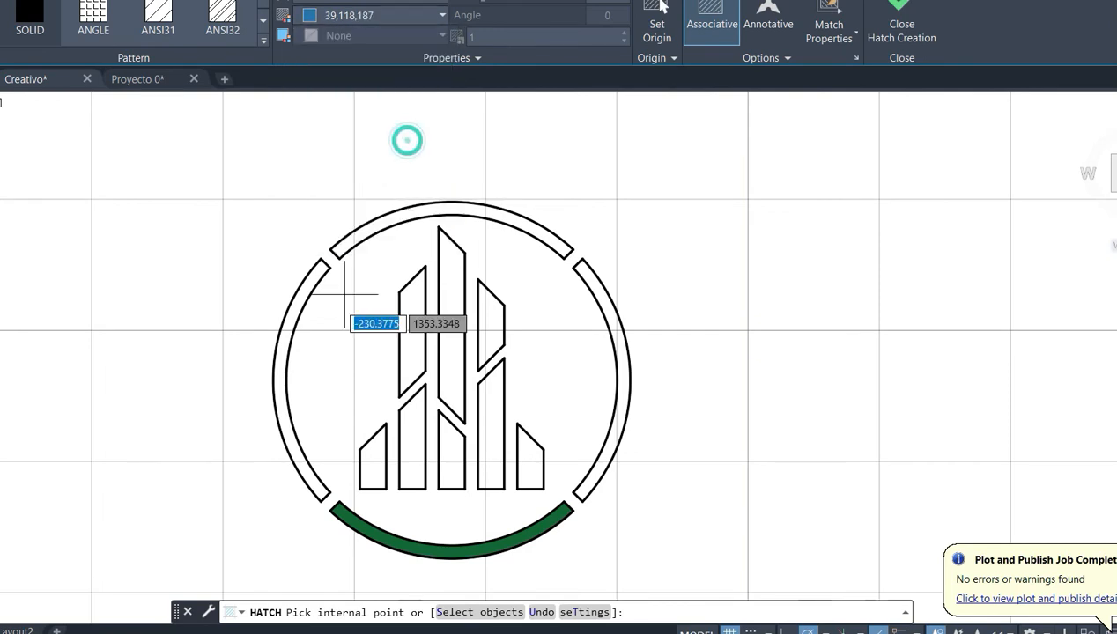
left_click(276, 393)
left_click(276, 393)
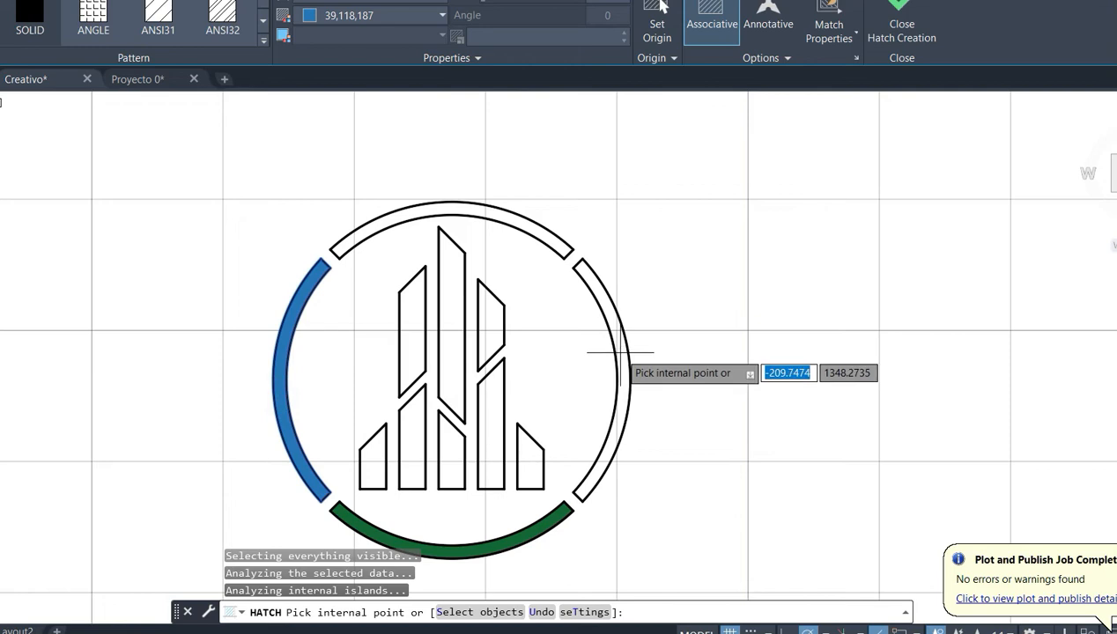
left_click(620, 353)
key("Escape")
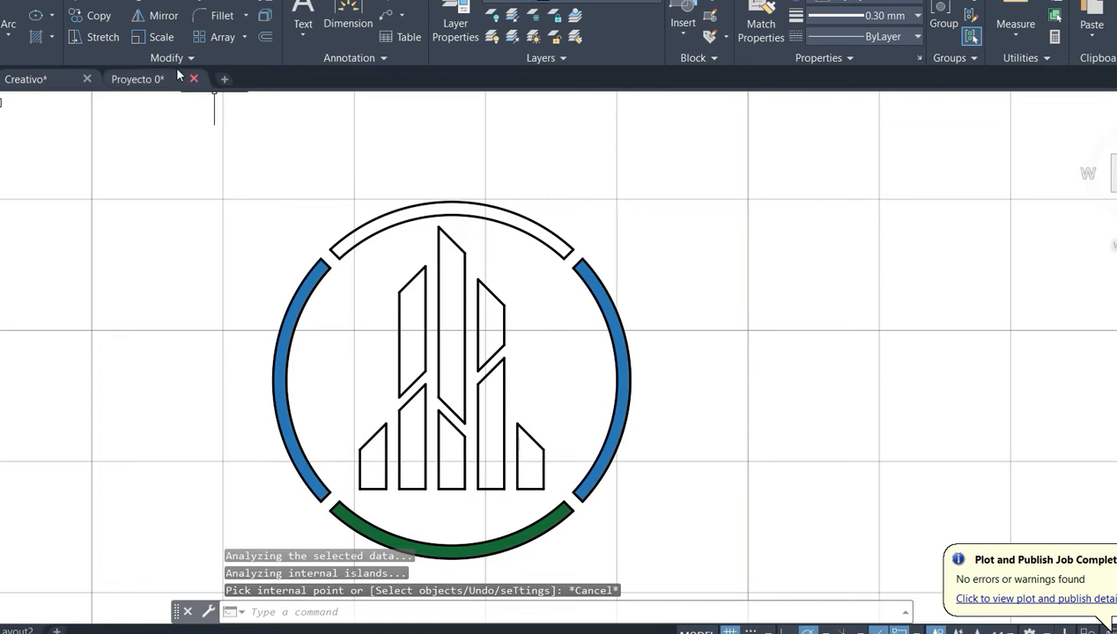
- Delete the blue hatch that fills the left and right ring segments
left_click(35, 36)
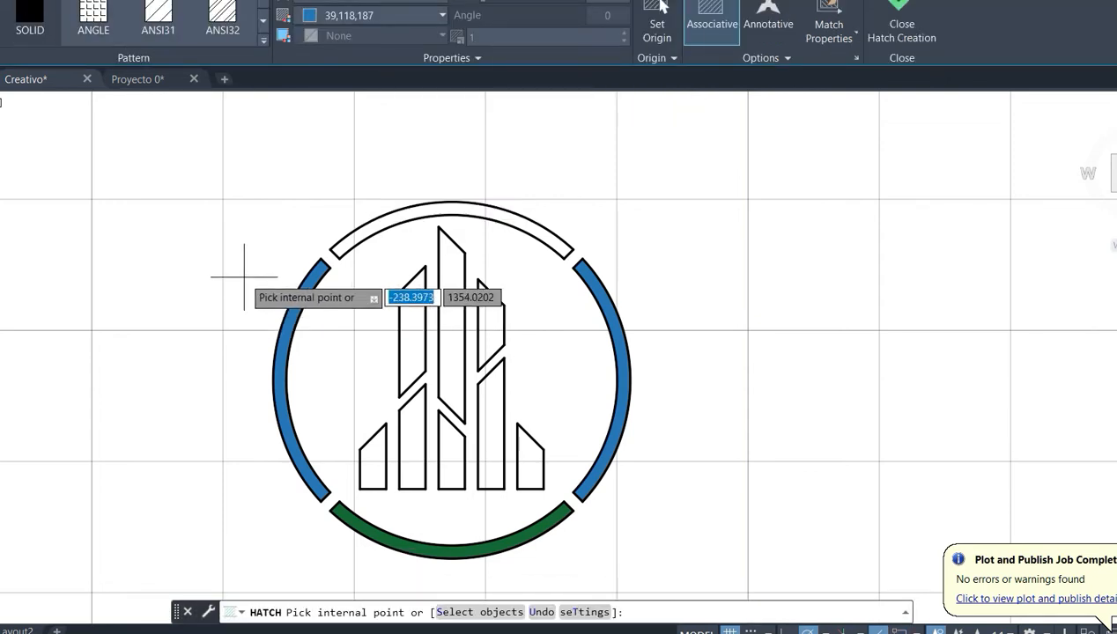
key("Escape")
left_click(278, 341)
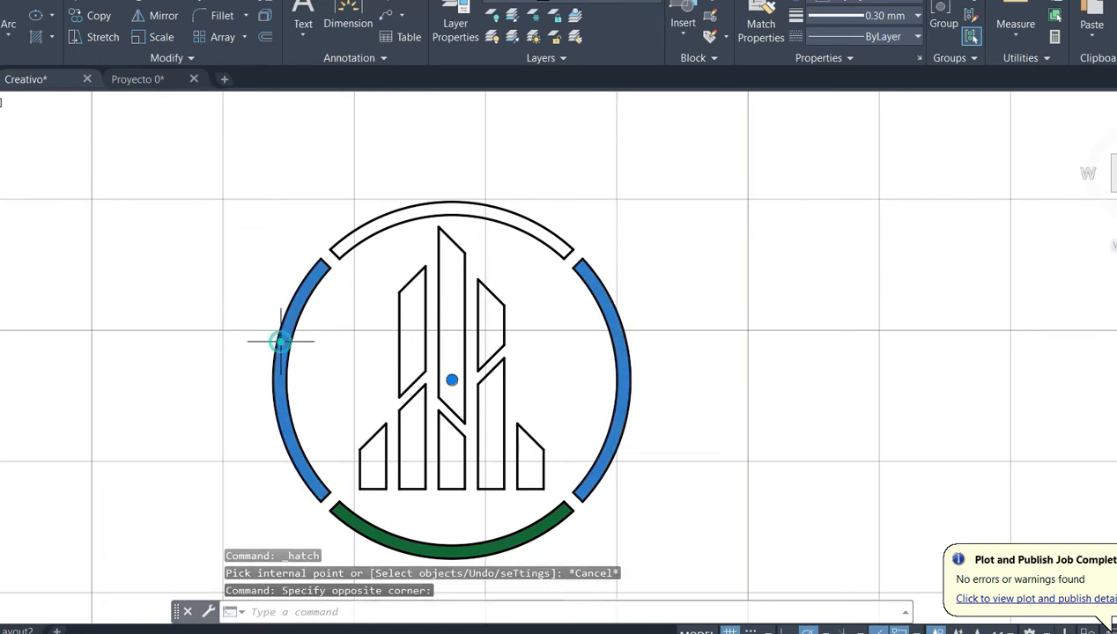
key("Delete")
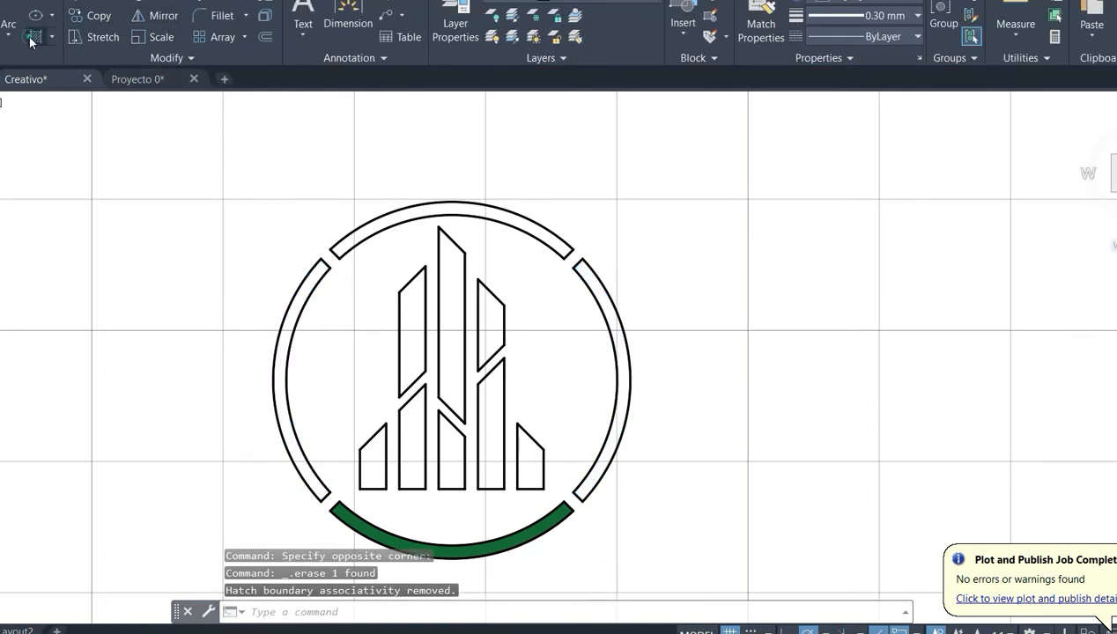
- Fill the left ring segment with a SOLID hatch in colour 39,118,187
left_click(33, 37)
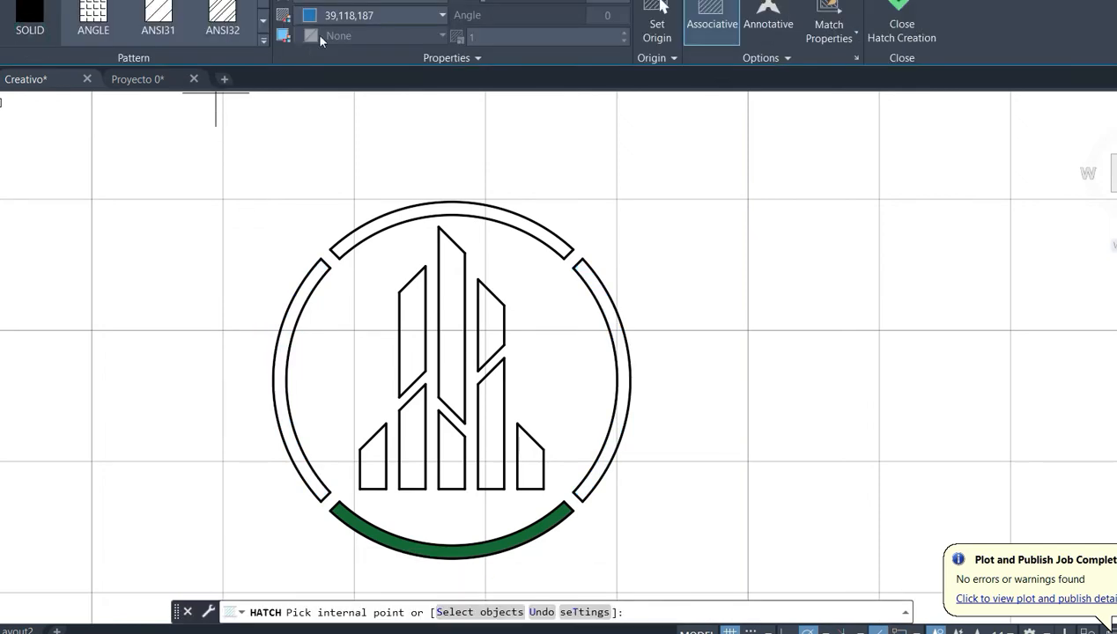
left_click(282, 387)
key("Escape")
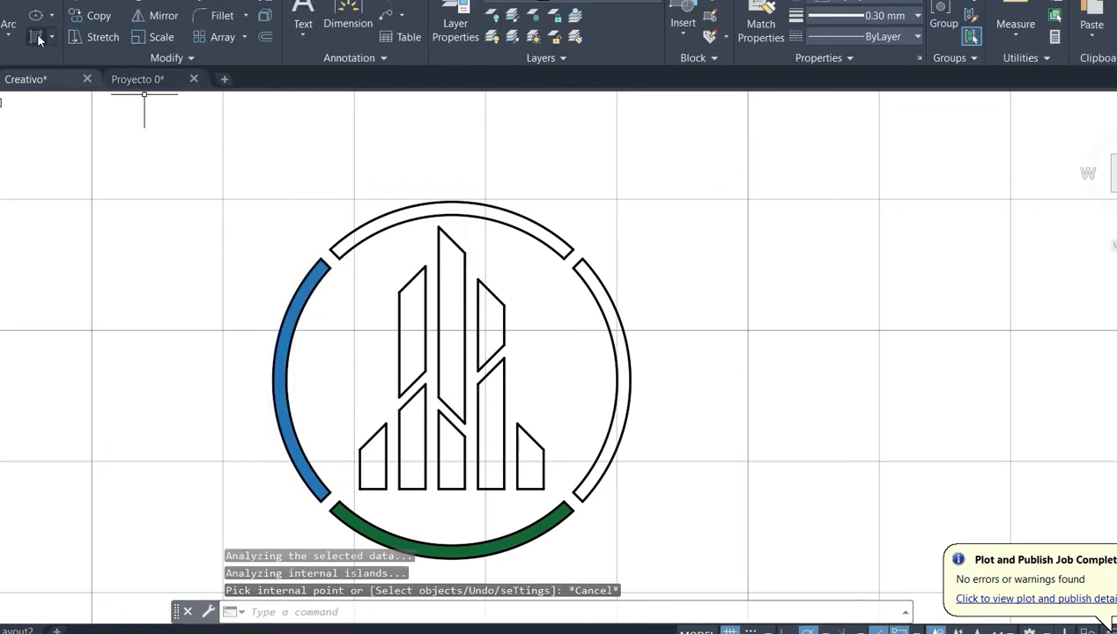
- Fill the top ring segment with a SOLID hatch in colour 153,27,30
left_click(32, 37)
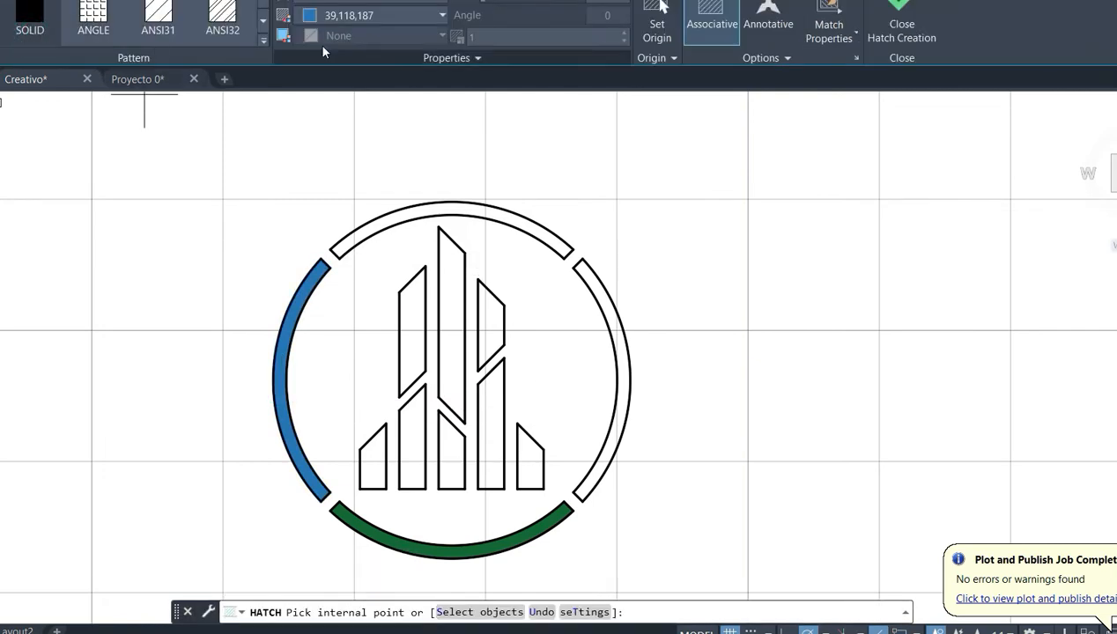
left_click(370, 16)
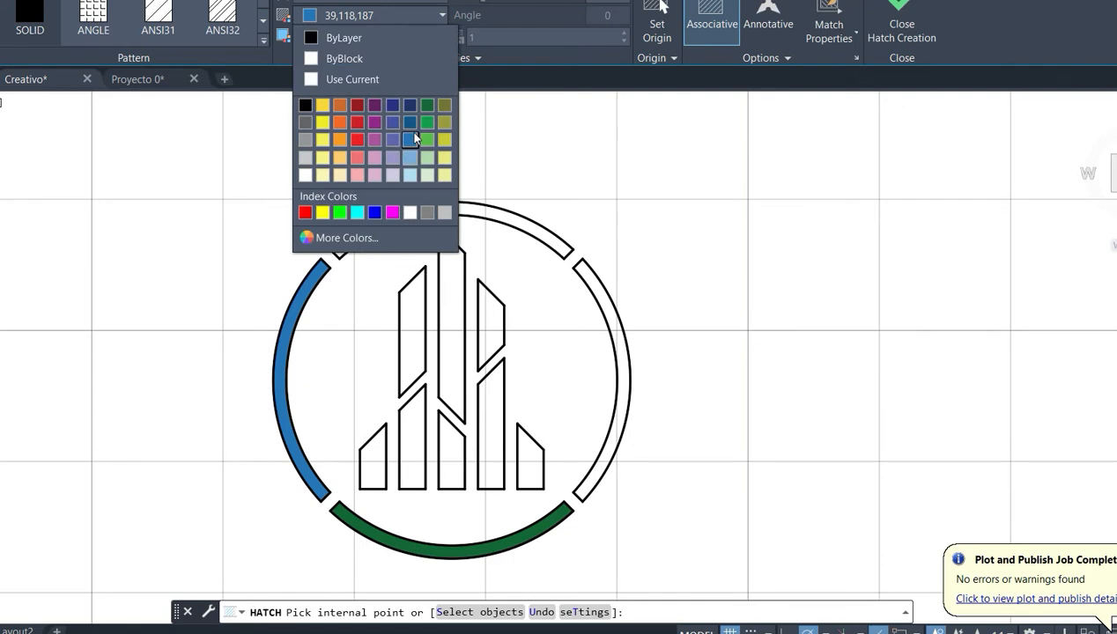
left_click(357, 106)
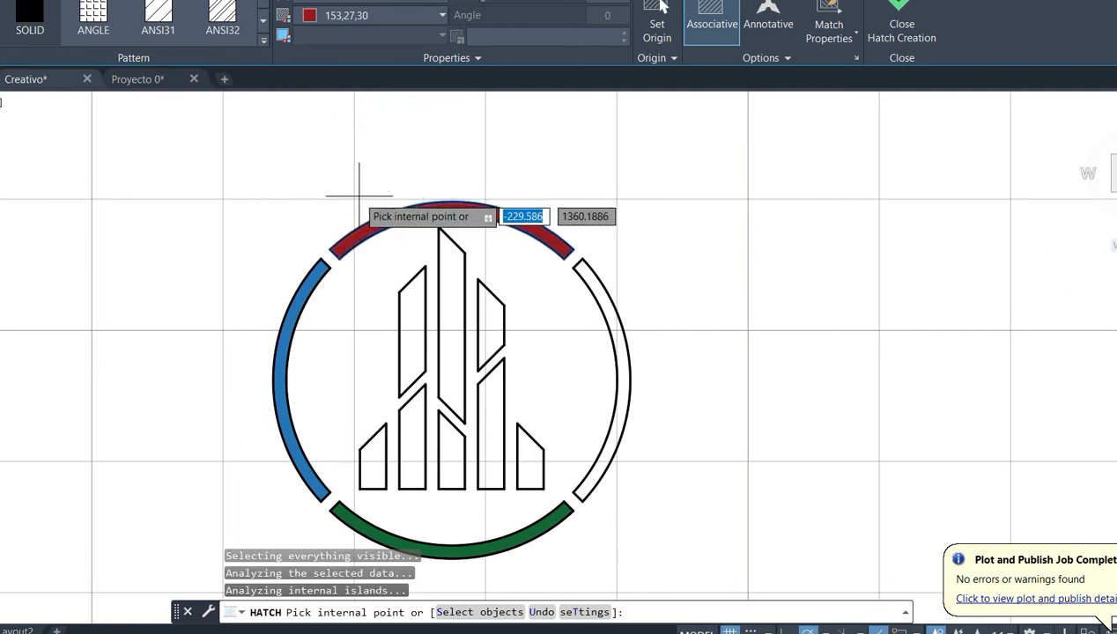
key("Escape")
- Fill the right ring segment with a SOLID hatch in colour 248,215,49
left_click(32, 38)
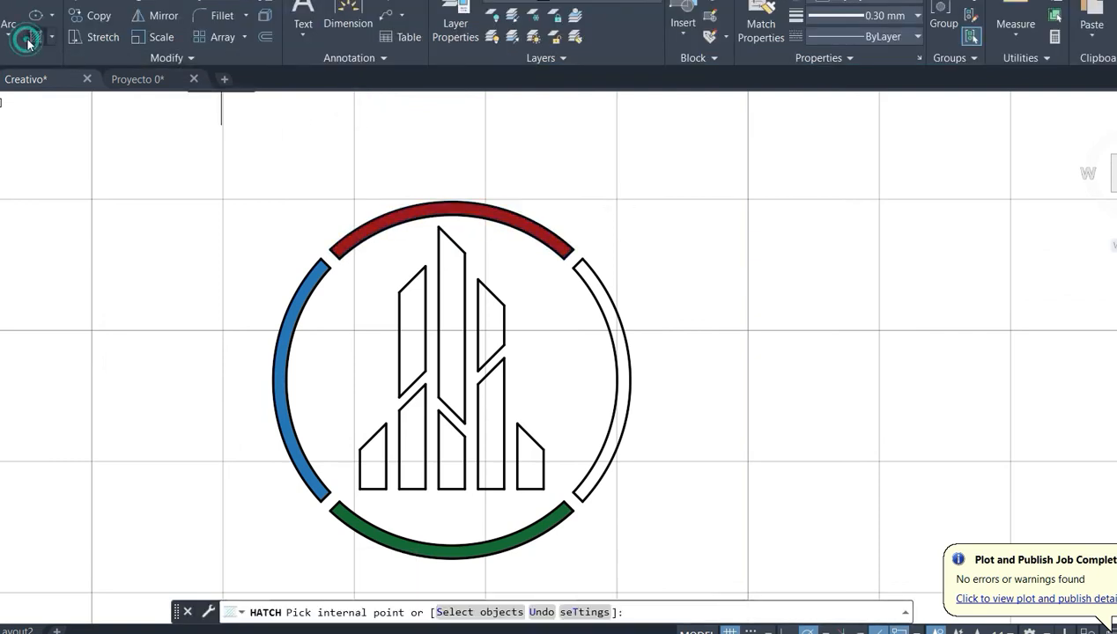
left_click(362, 17)
left_click(322, 106)
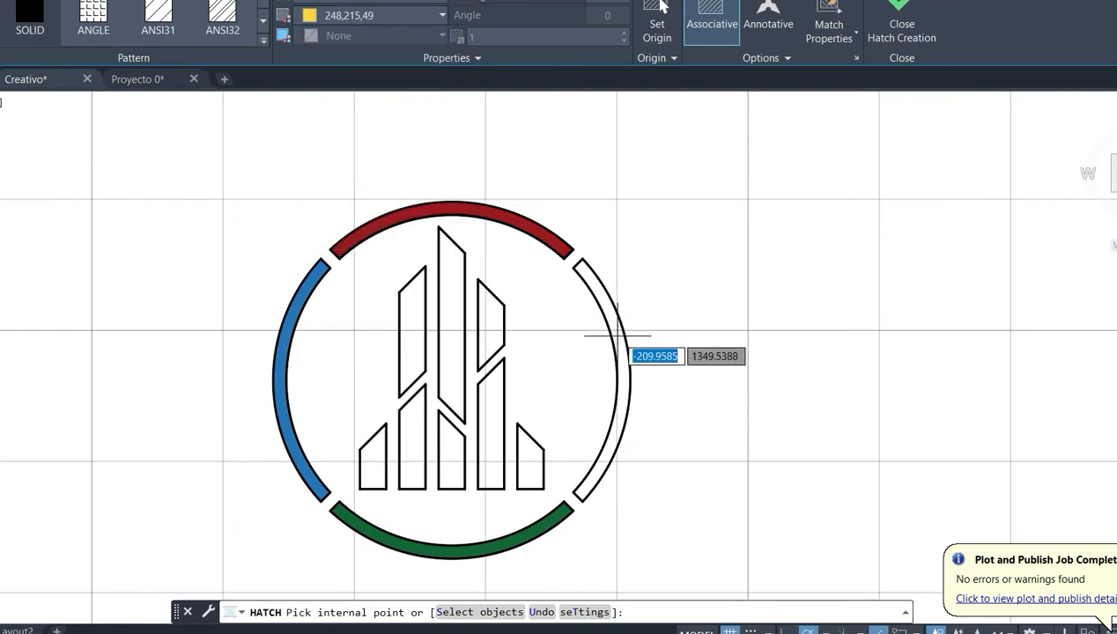
left_click(617, 335)
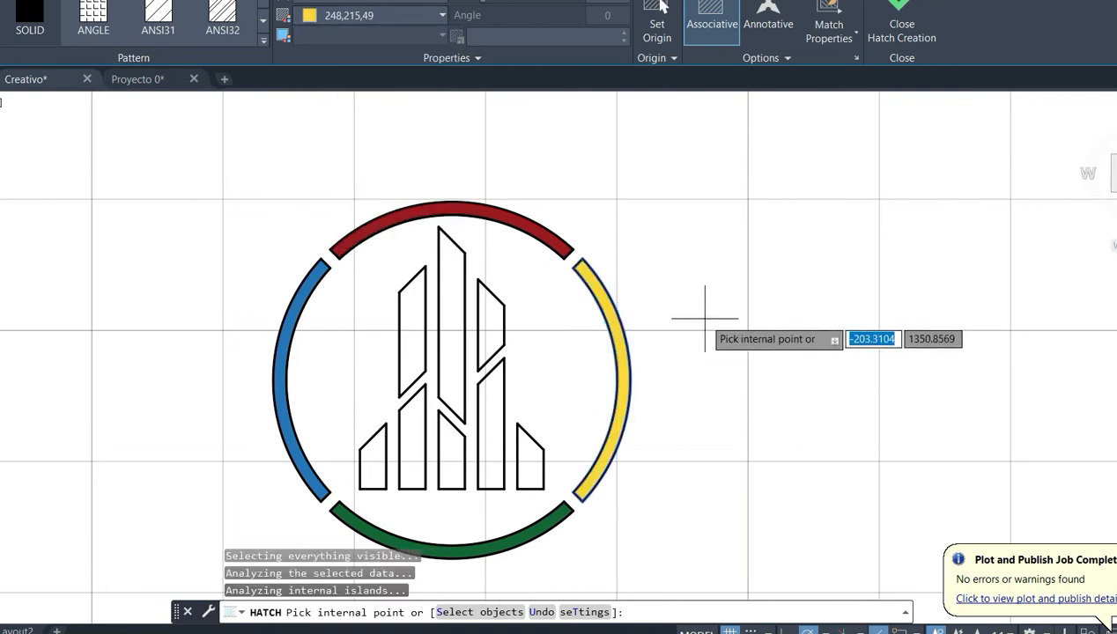
key("Escape")
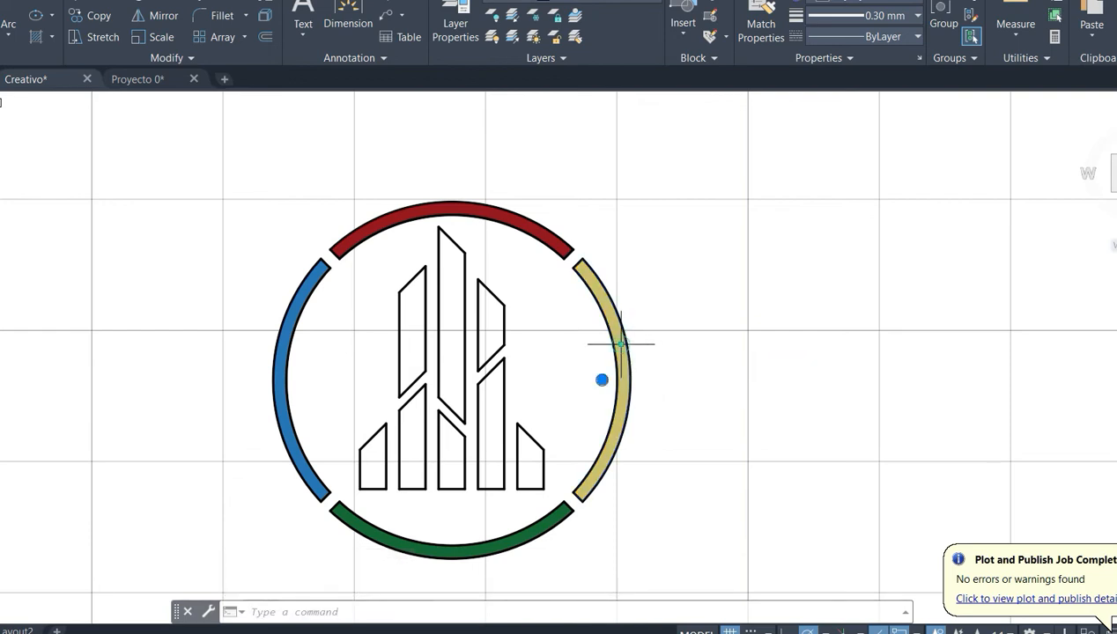
- Change the colour of the right ring segment's hatch to 39,118,187
left_click(621, 343)
left_click(370, 15)
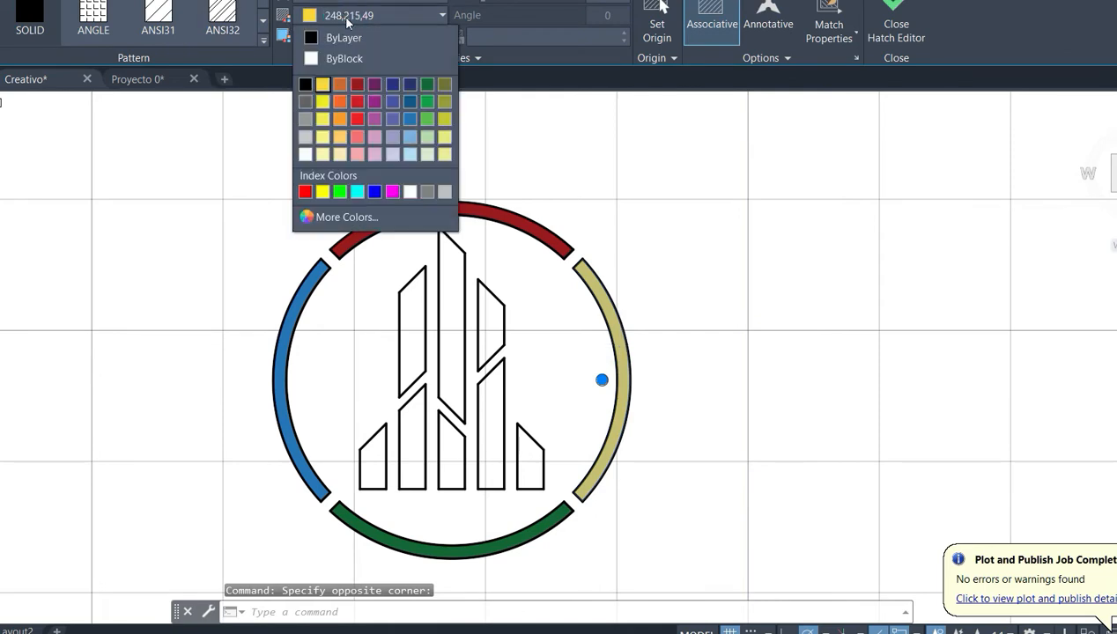
left_click(412, 118)
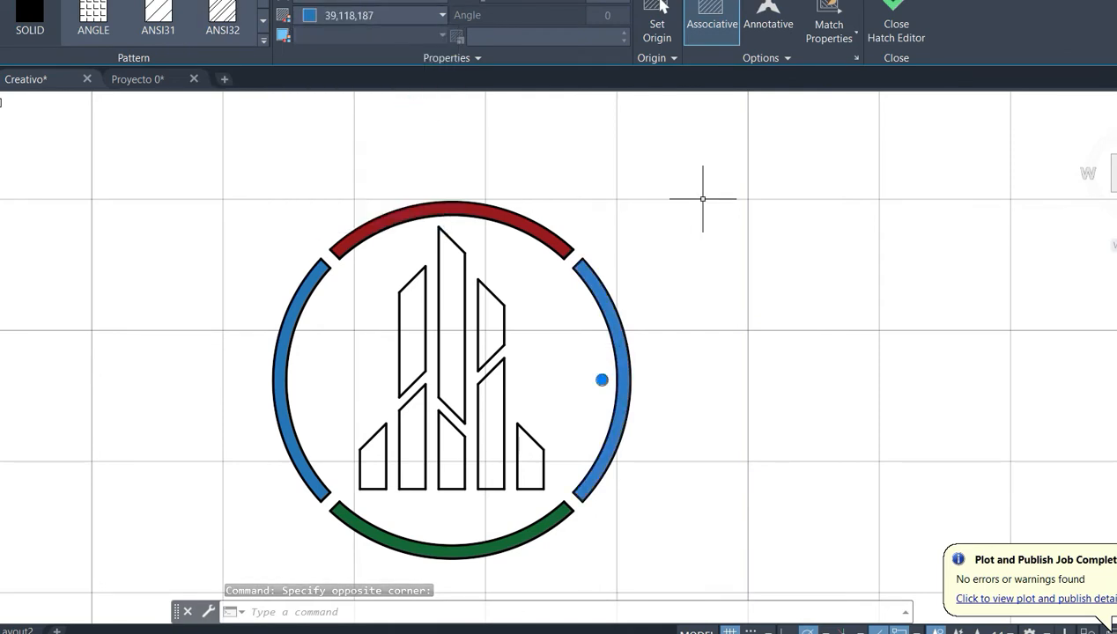
key("Escape")
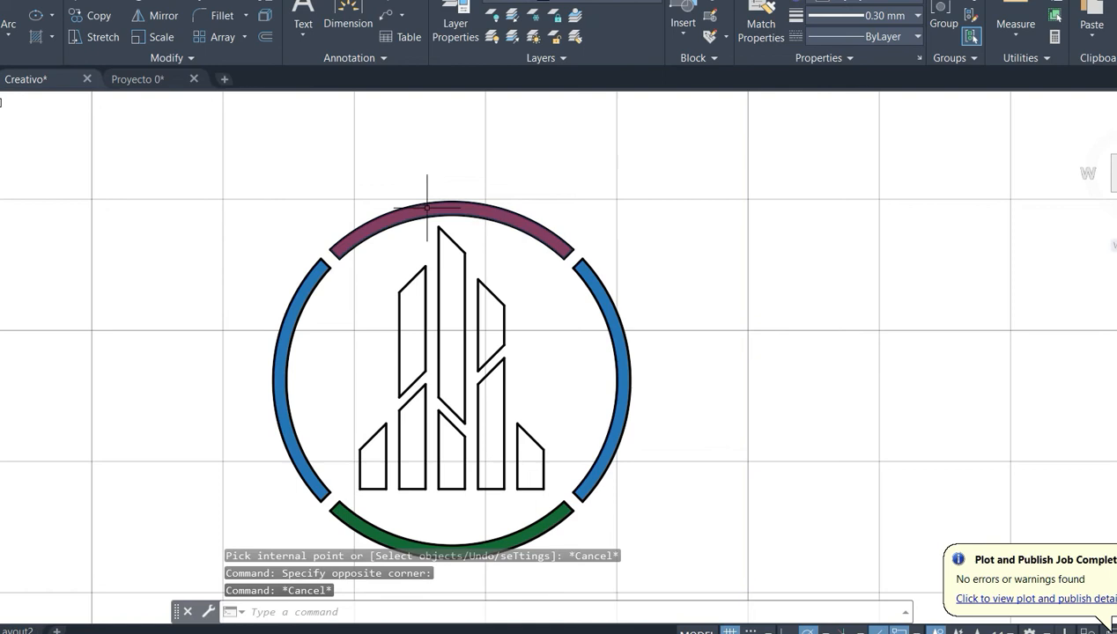
- Change the colour of the top ring segment's hatch to white 255,255,255
left_click(429, 209)
left_click(353, 15)
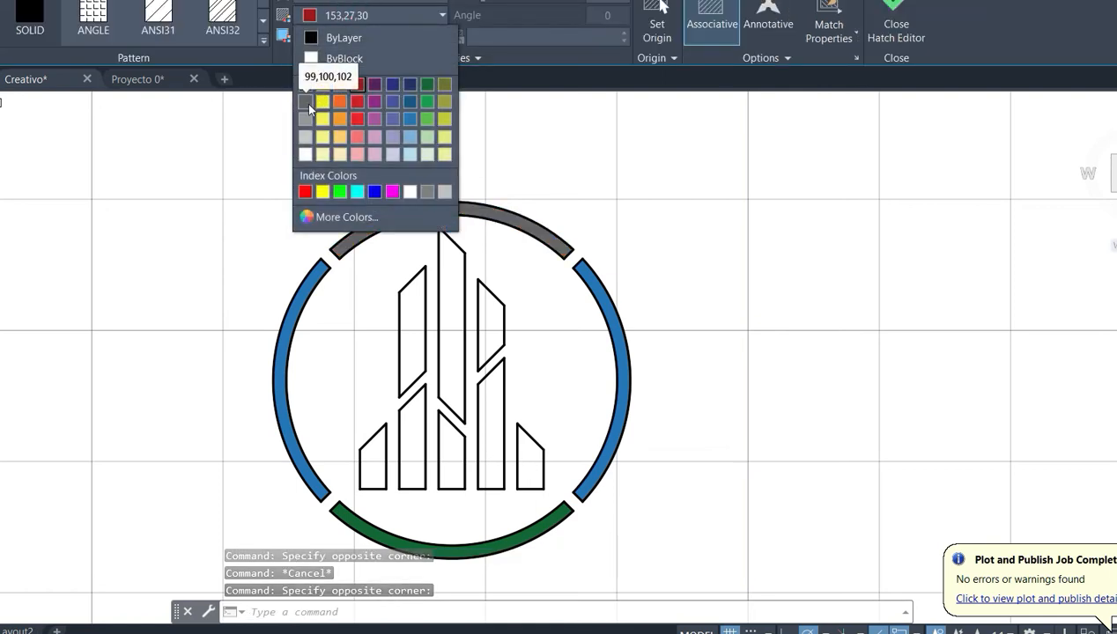
left_click(305, 155)
key("Escape")
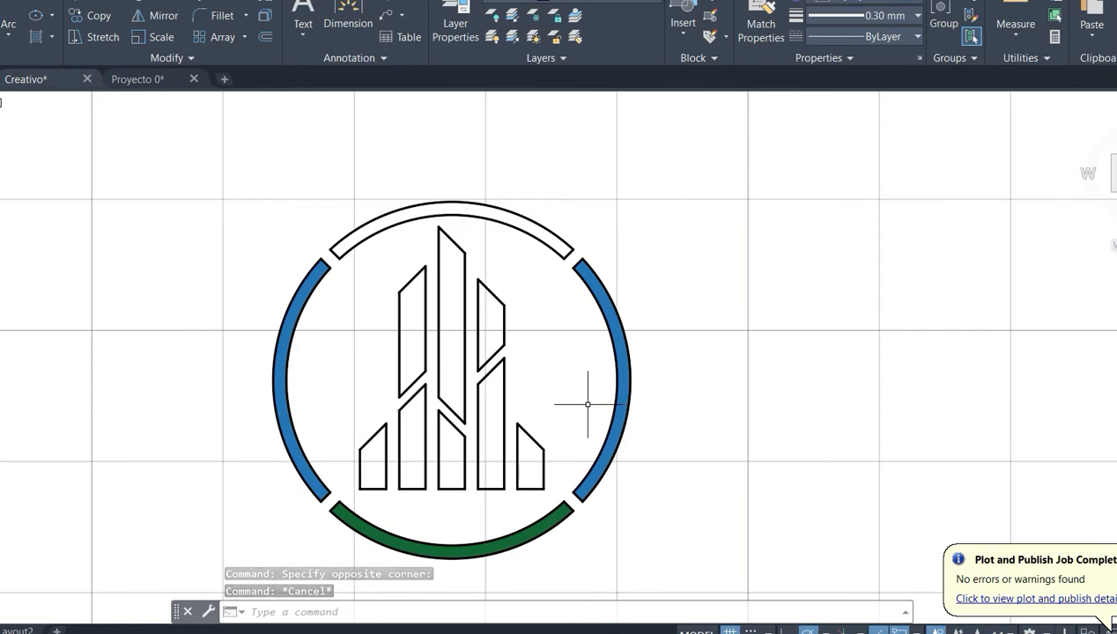
- Change the colour of the top ring segment's hatch to grey 99,100,102
left_click(365, 225)
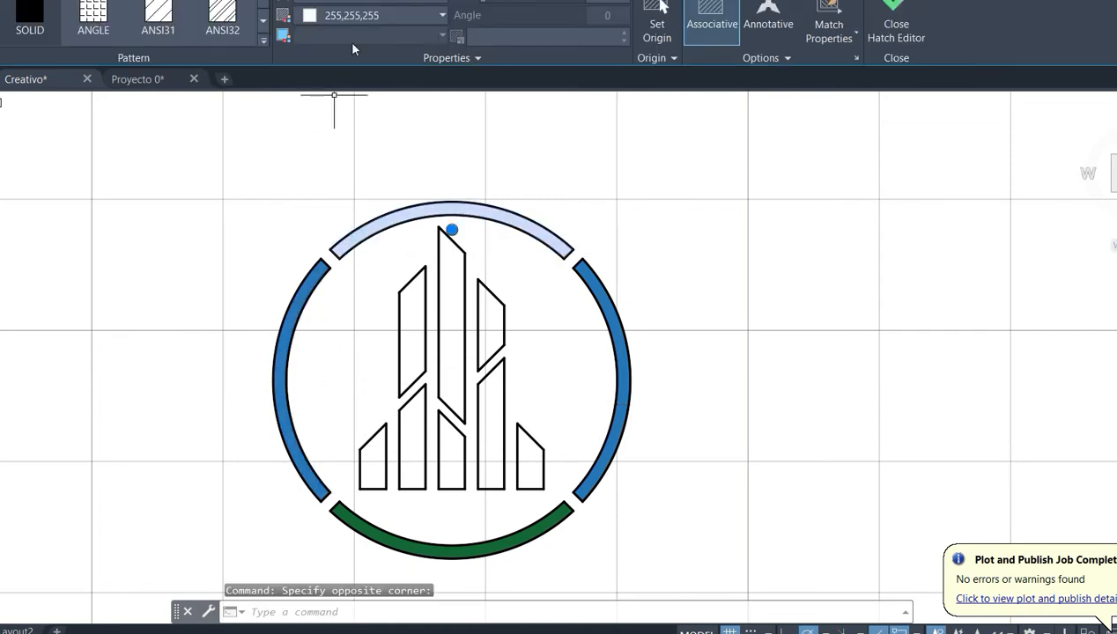
left_click(377, 16)
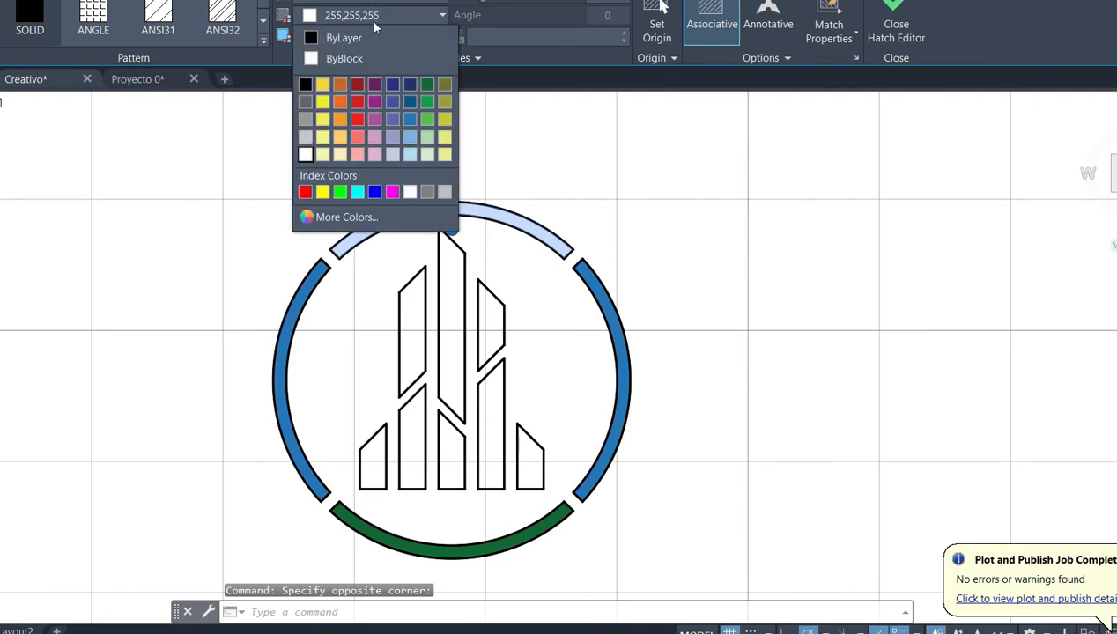
left_click(304, 102)
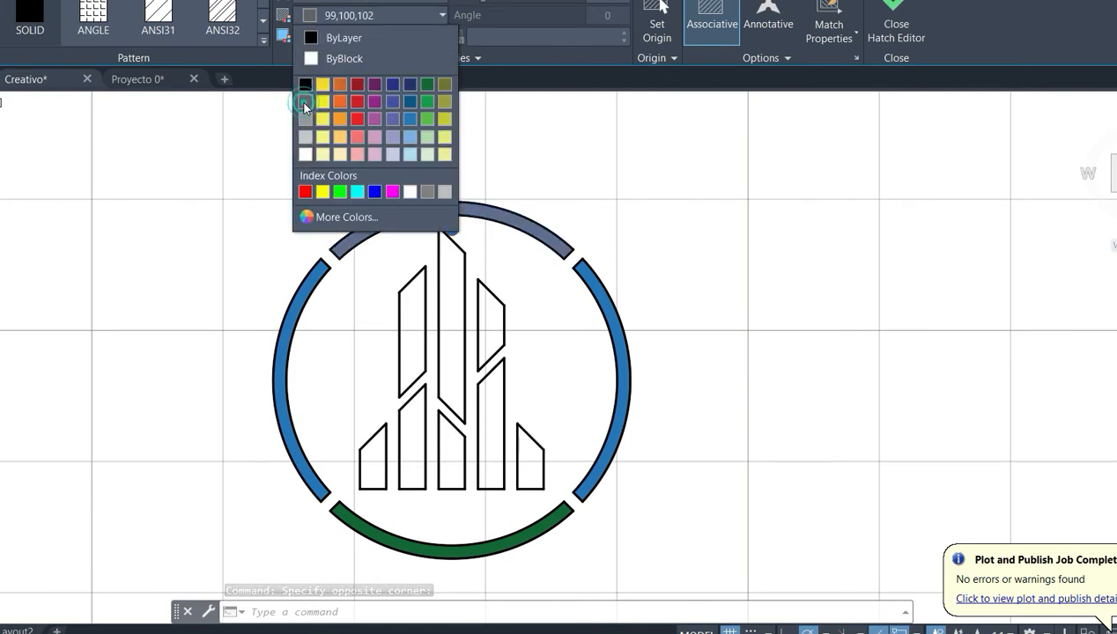
key("Escape")
- Change the hatches of the left, right and bottom ring segments together to black 0,0,0
left_click(284, 339)
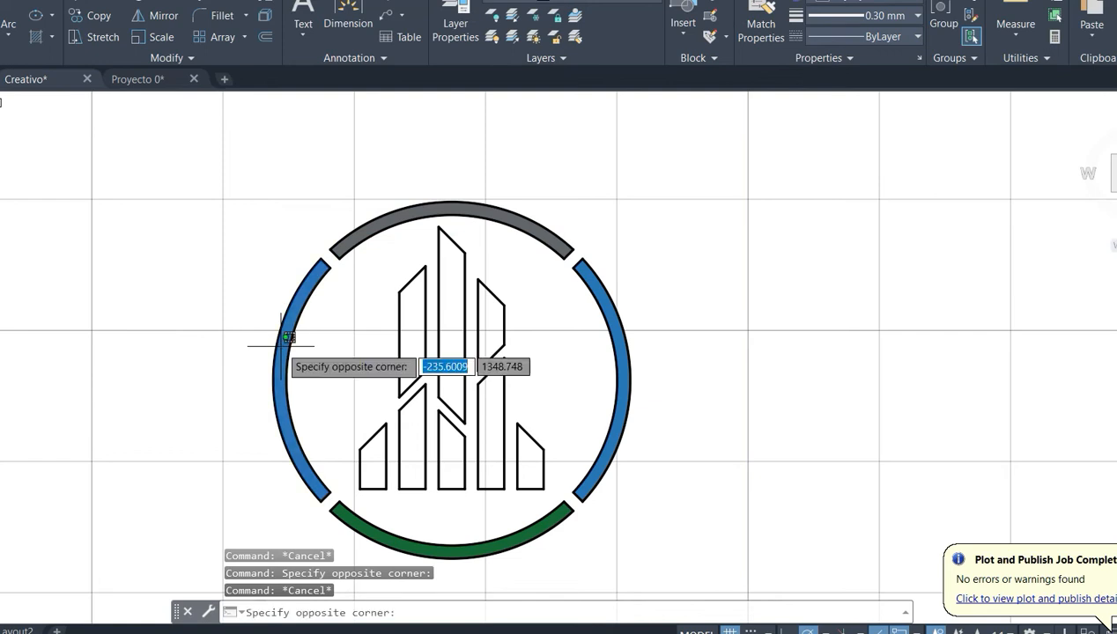
left_click(284, 342)
left_click(621, 370)
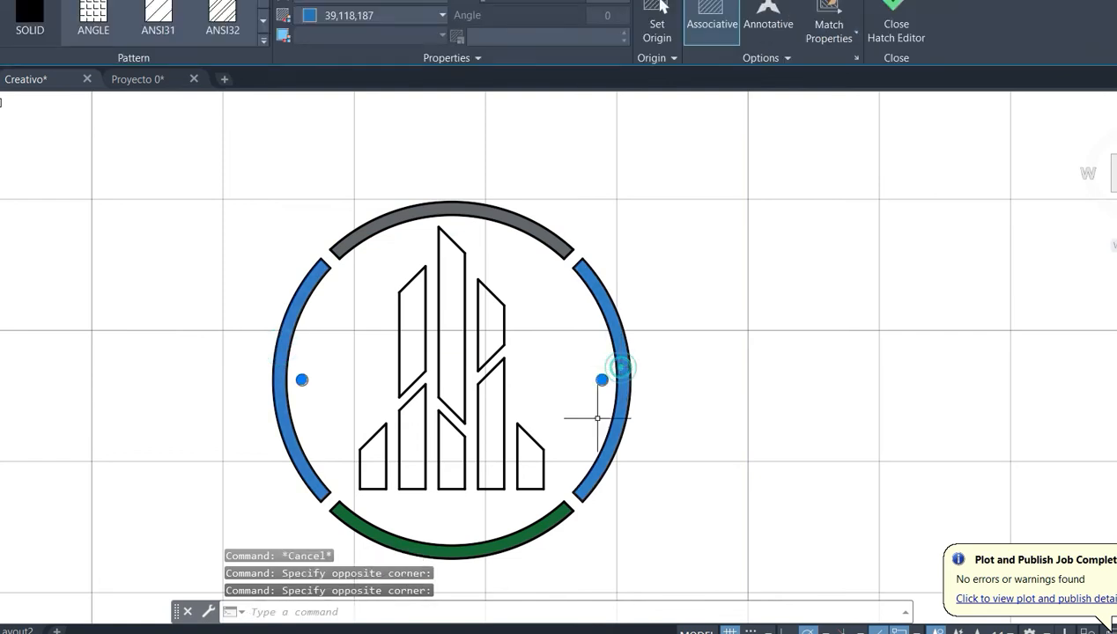
left_click(485, 539)
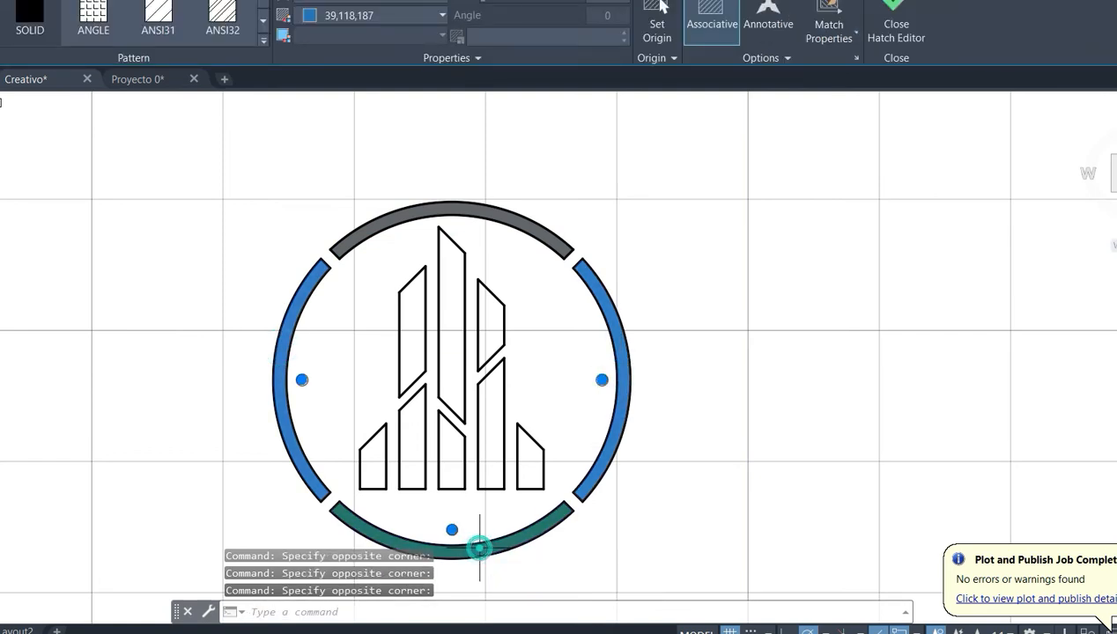
left_click(339, 15)
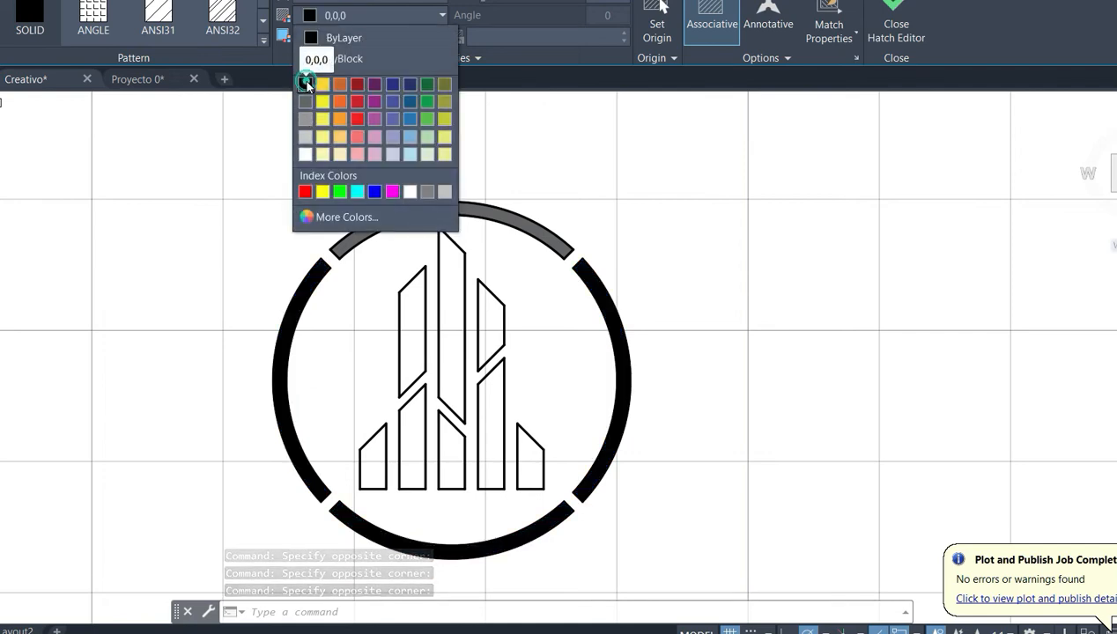
left_click(305, 84)
key("Escape")
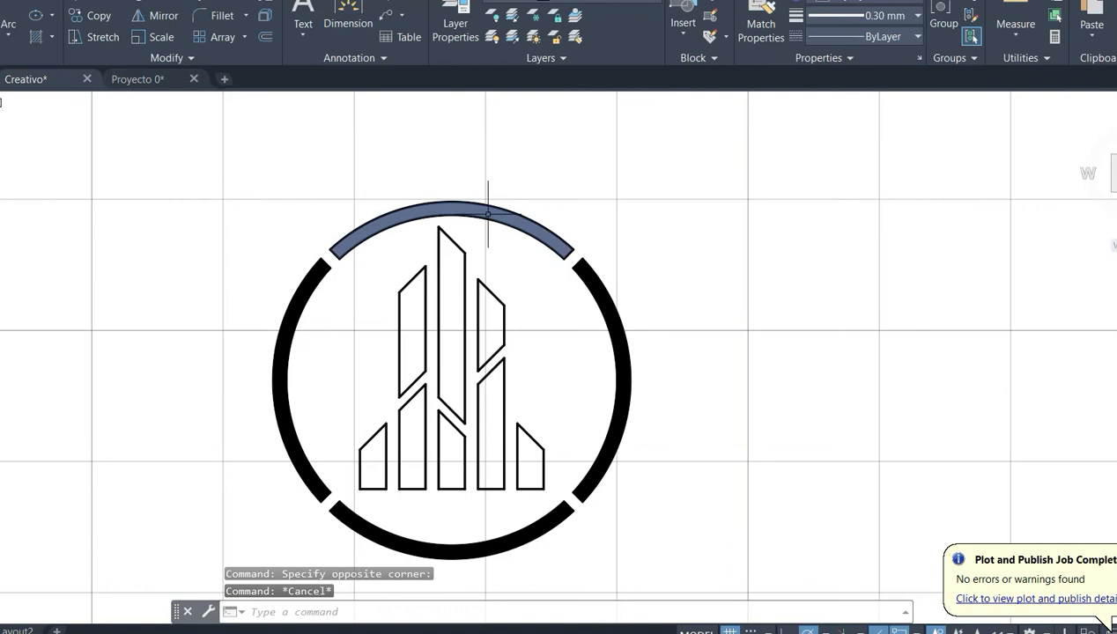
- Change the colour of the top ring segment's hatch to black 0,0,0
left_click_drag(487, 211, 453, 207)
left_click(330, 17)
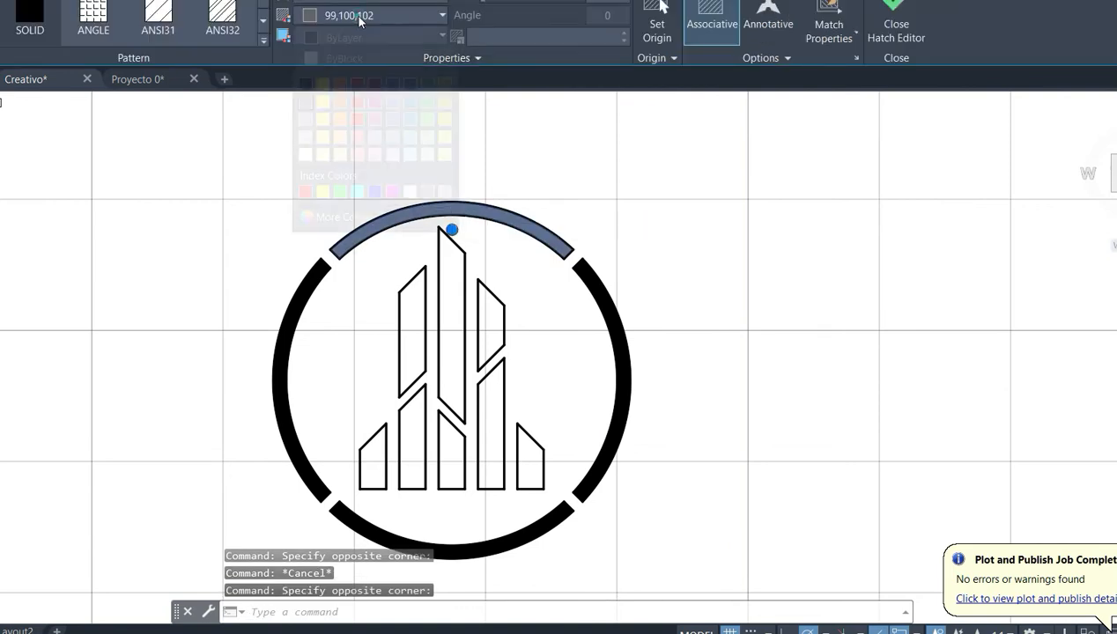
left_click(306, 83)
key("Escape")
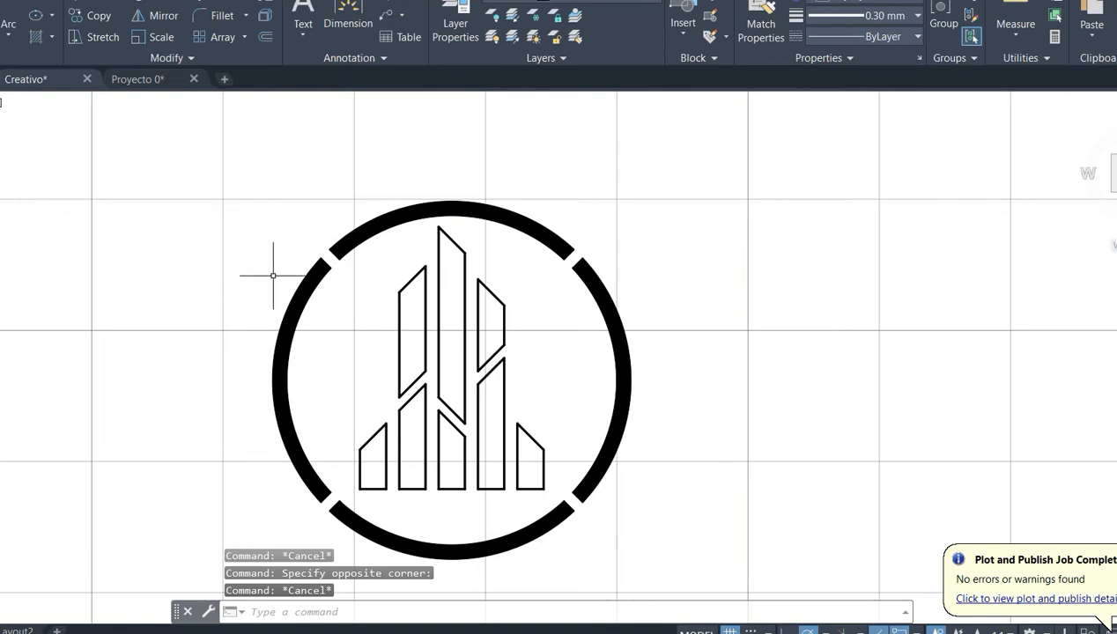
- Fill the upper and lower parts of the central bar with a SOLID hatch in colour 41,49,137
left_click(44, 39)
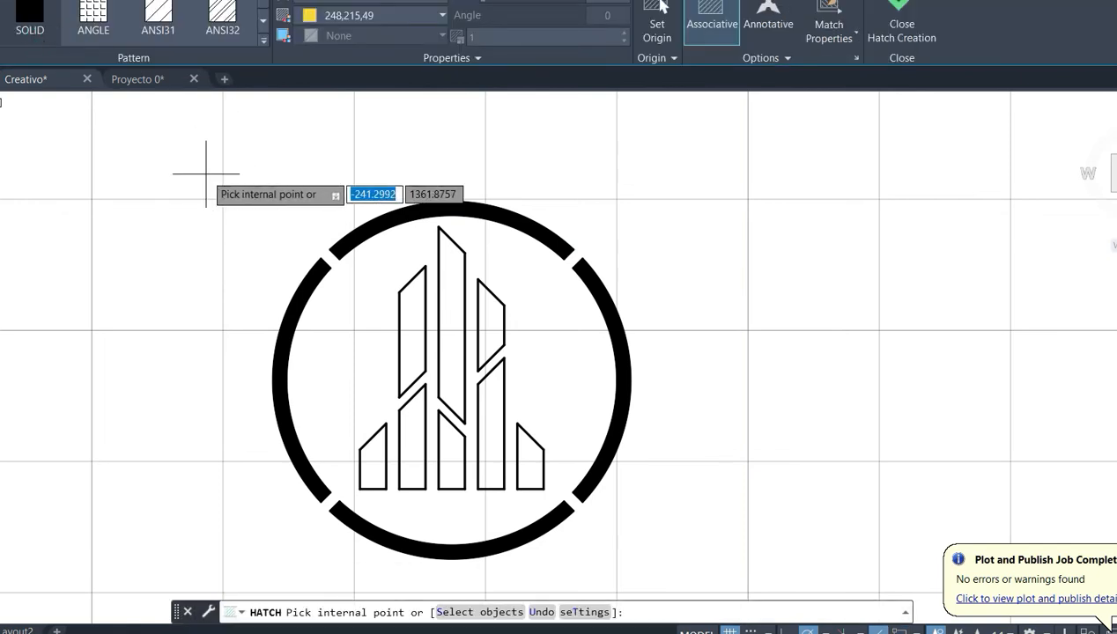
left_click(370, 16)
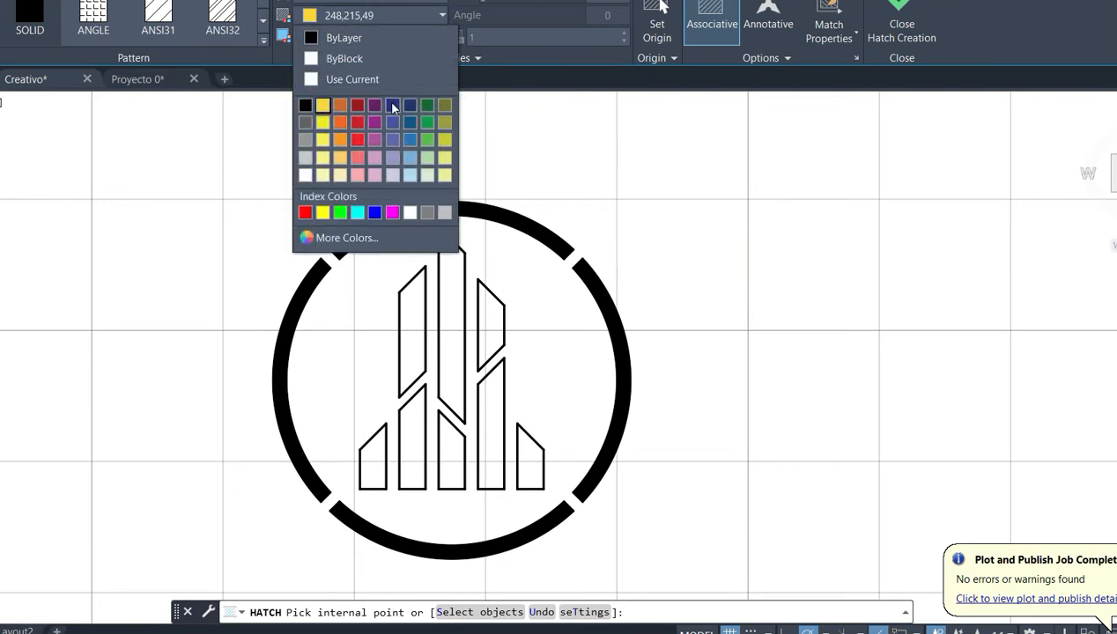
left_click(394, 107)
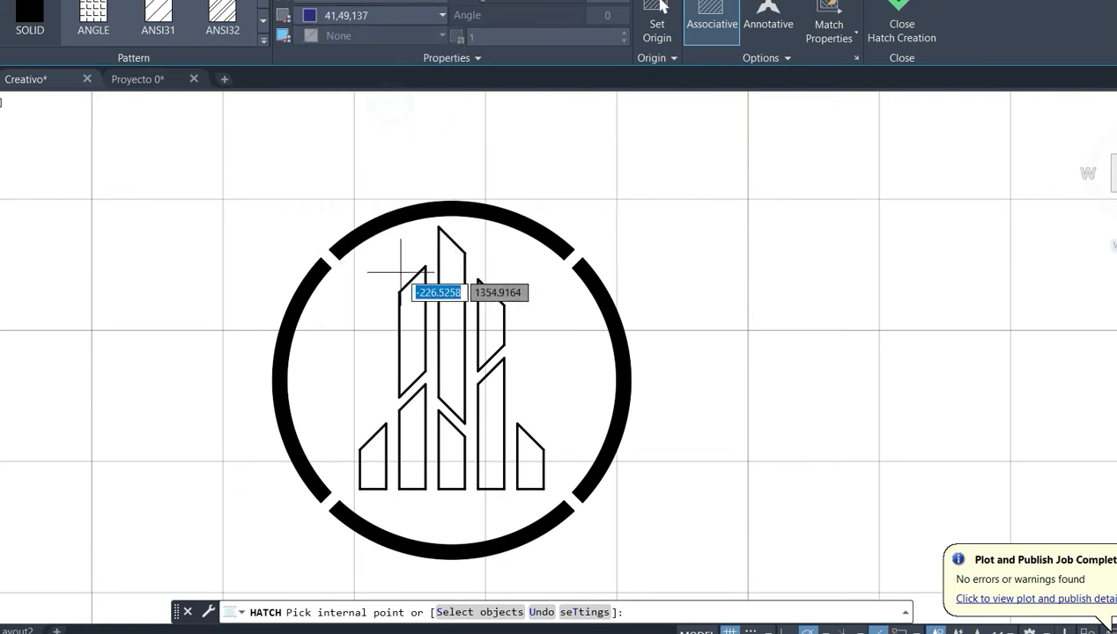
left_click(451, 335)
left_click(448, 448)
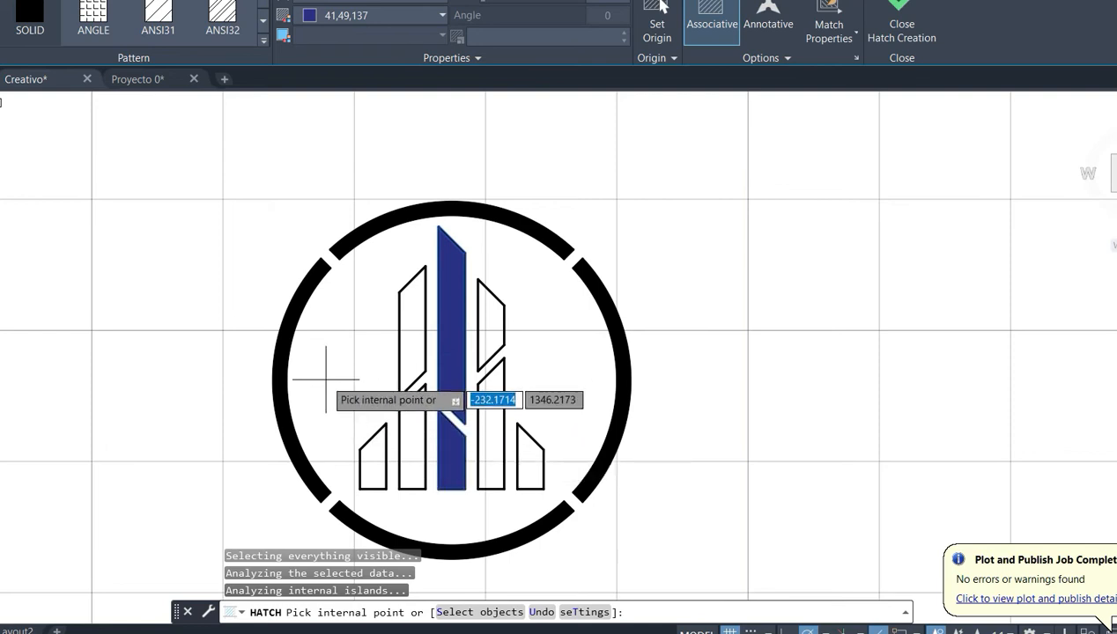
key("Escape")
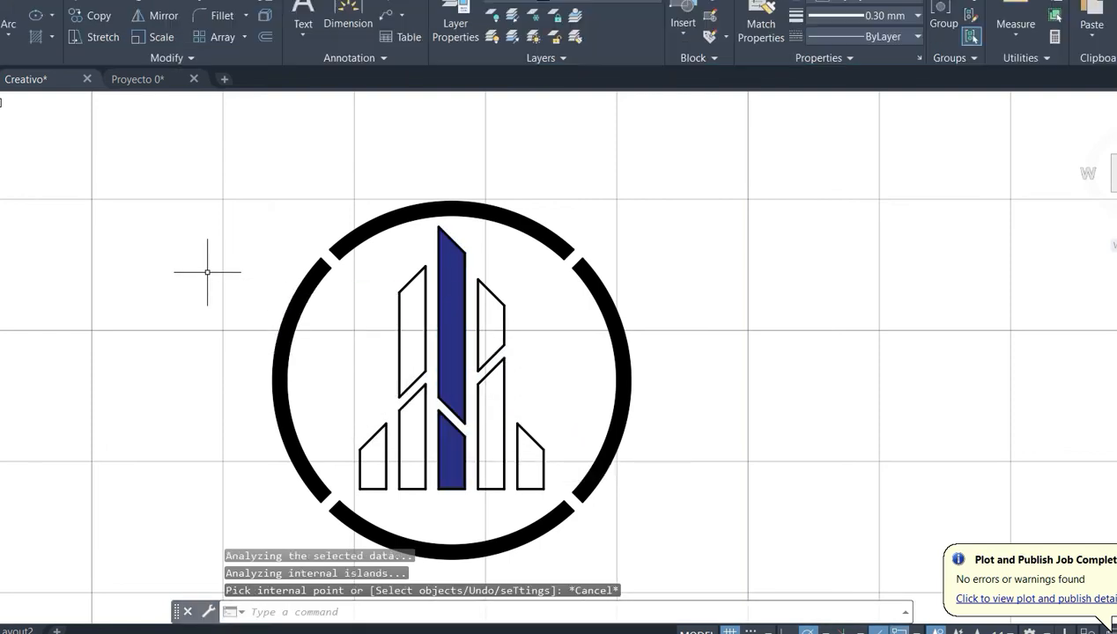
- Fill both parts of the bar just left of the central one with a SOLID hatch in colour 248,215,49
left_click(35, 38)
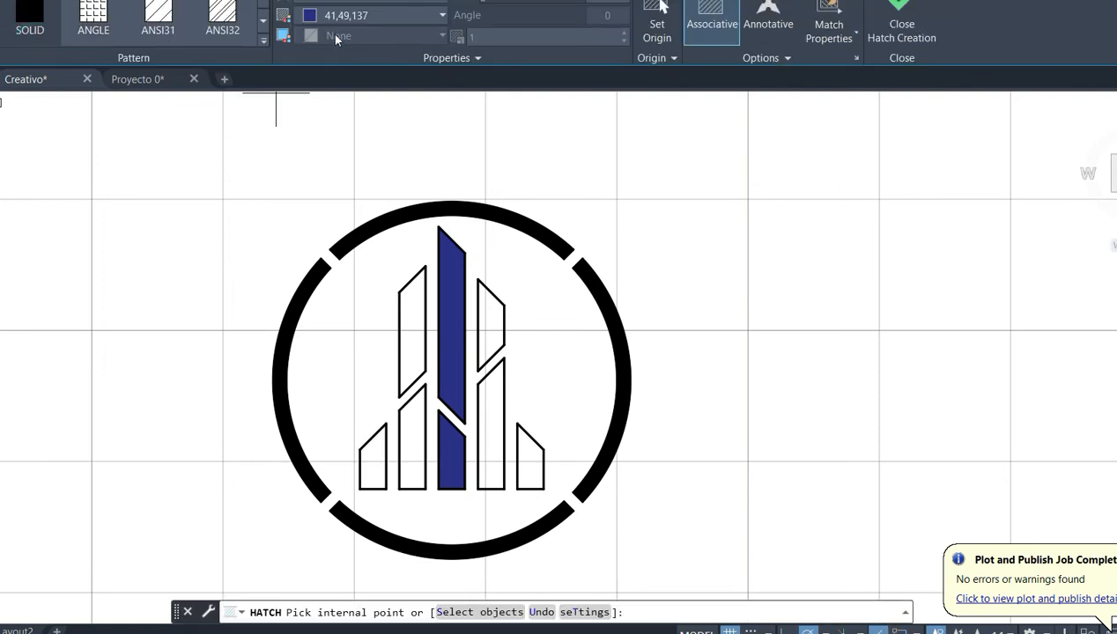
left_click(384, 16)
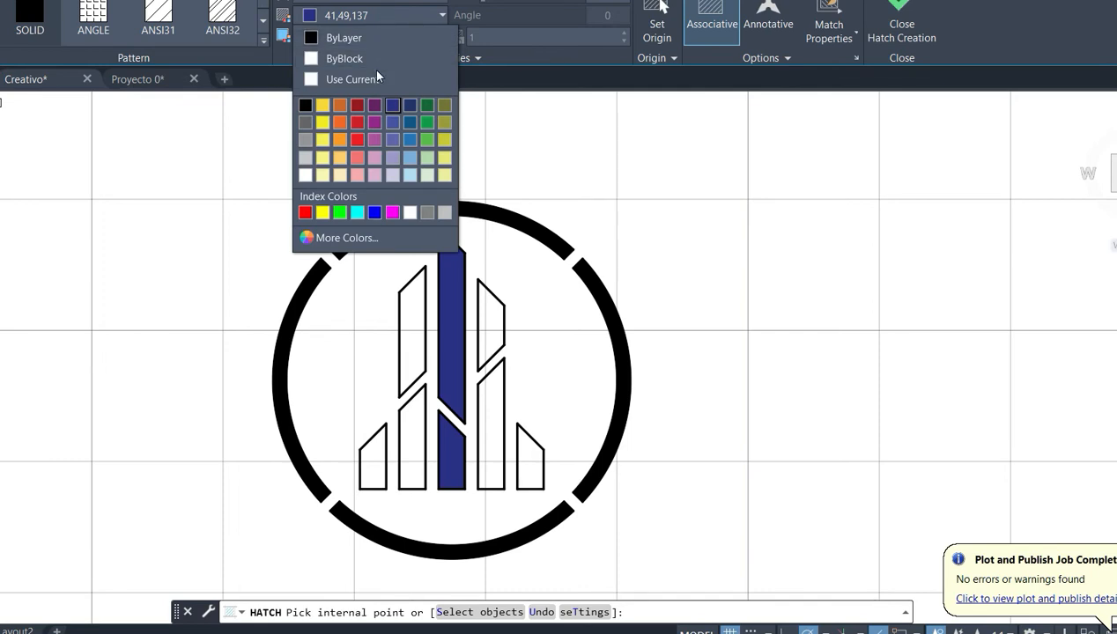
left_click(322, 105)
left_click(415, 331)
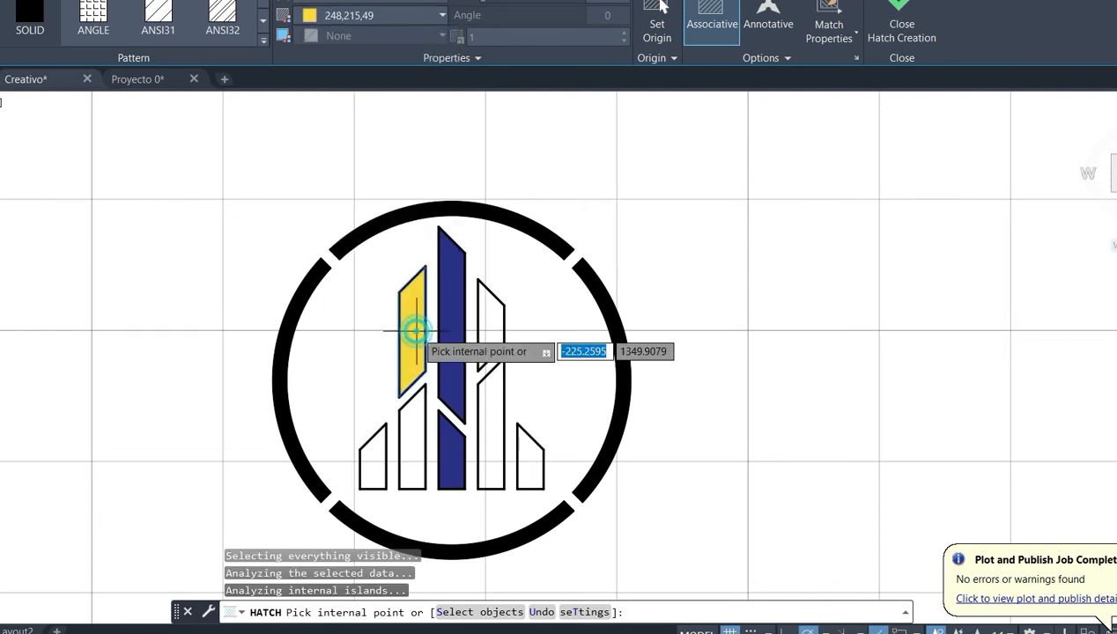
left_click(411, 436)
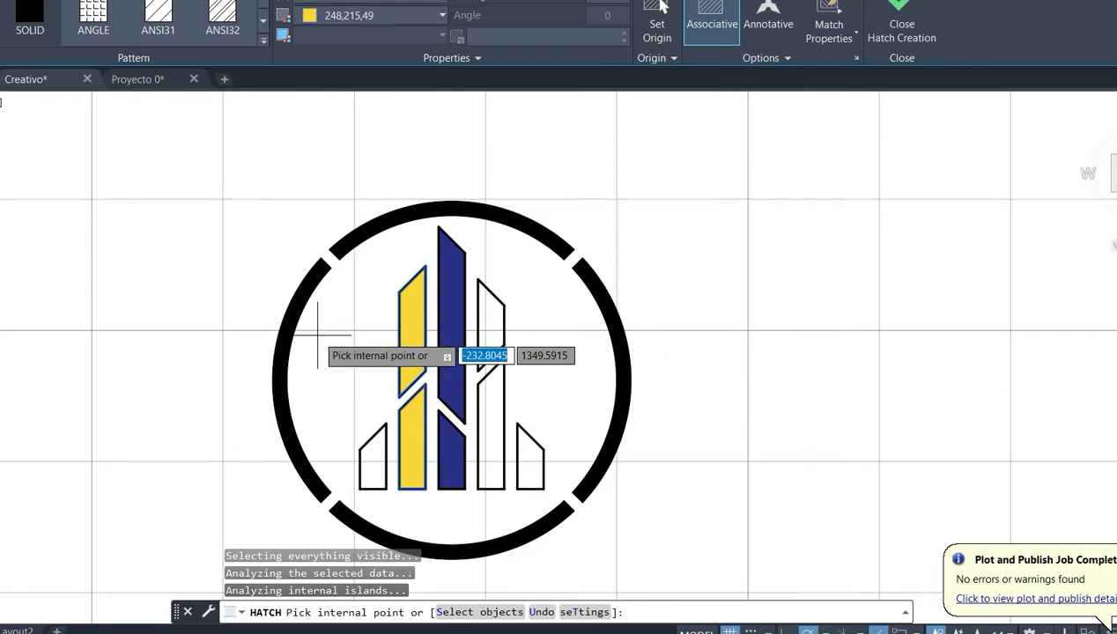
key("Escape")
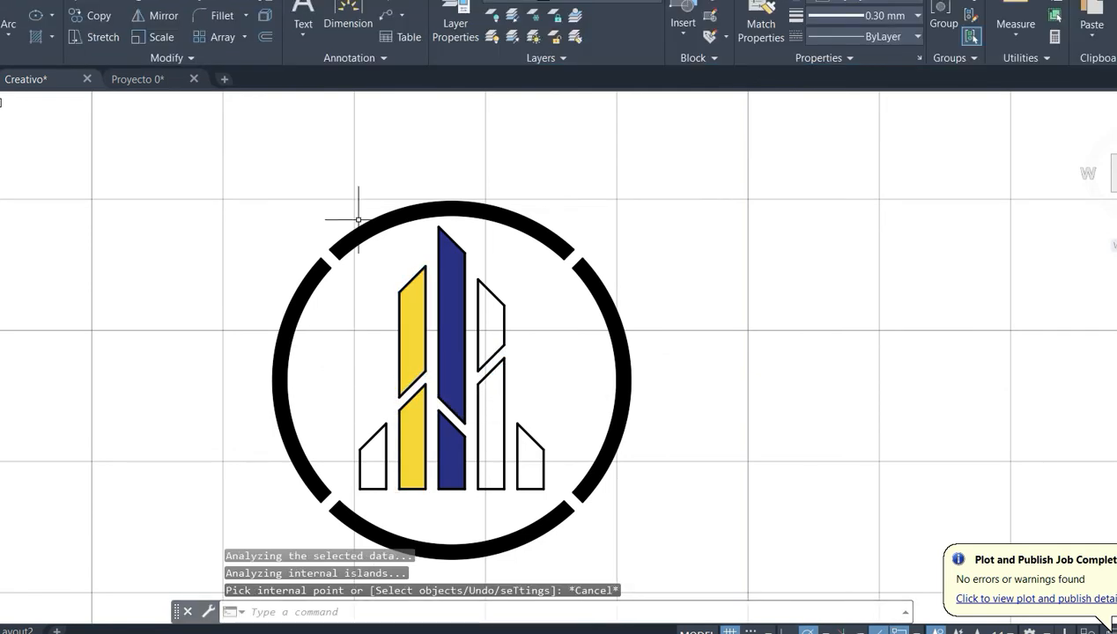
- Fill both parts of the bar just right of the central one with a SOLID hatch in colour 39,118,187
left_click(37, 35)
left_click(392, 16)
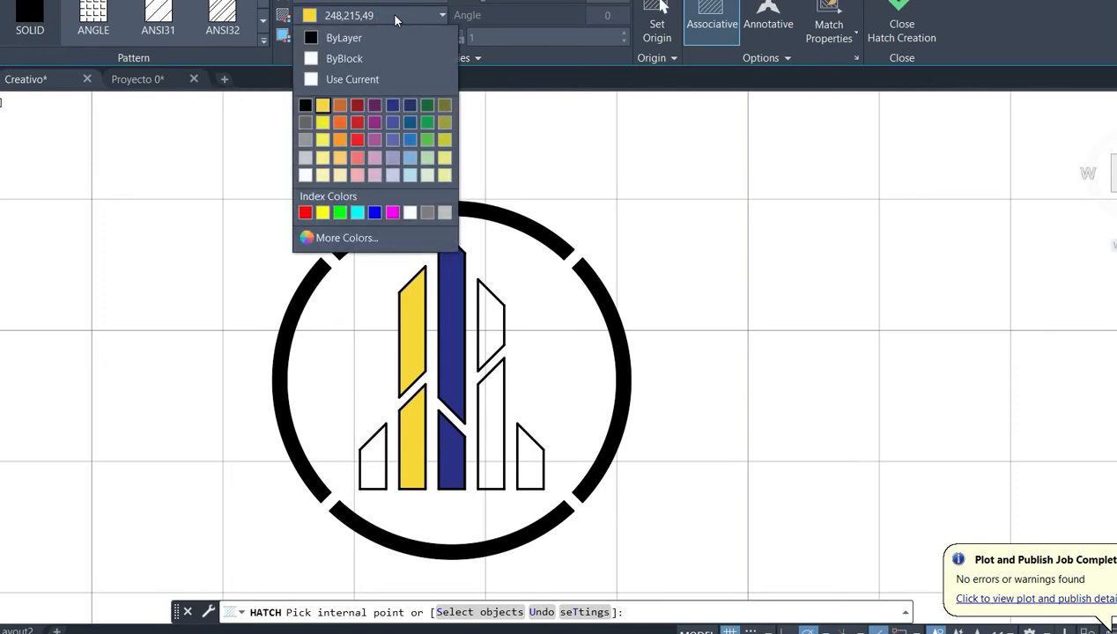
left_click(407, 139)
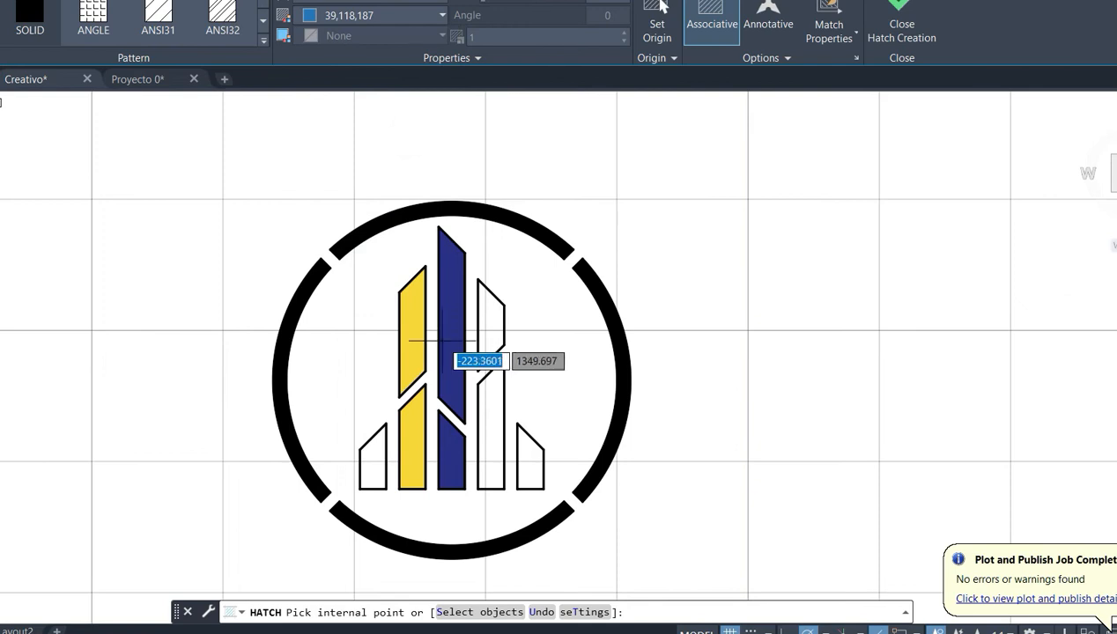
left_click(491, 328)
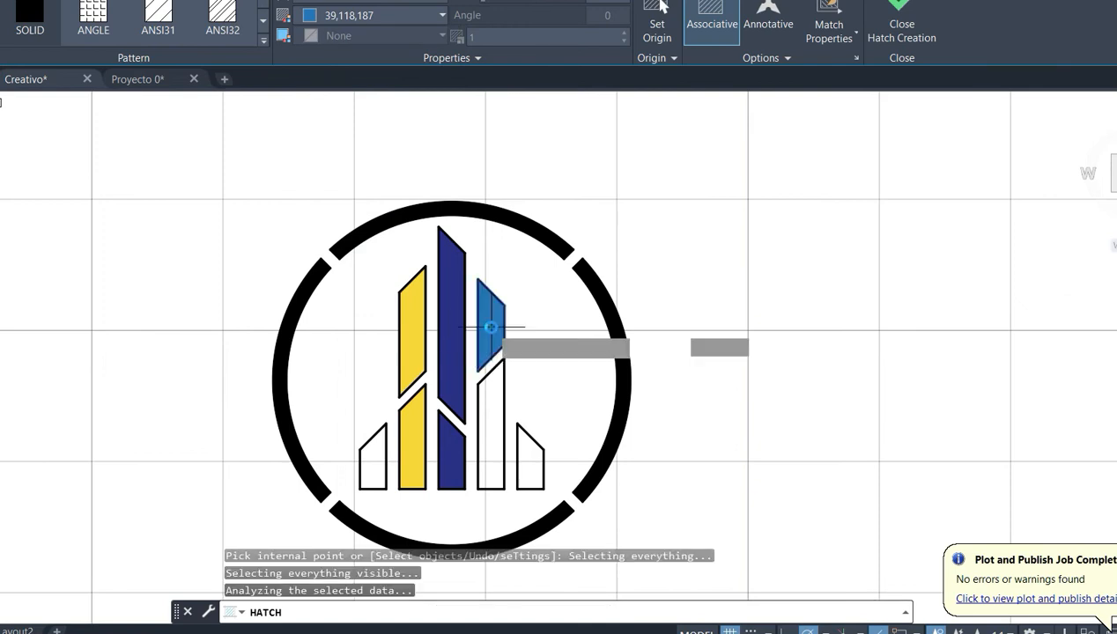
left_click(495, 432)
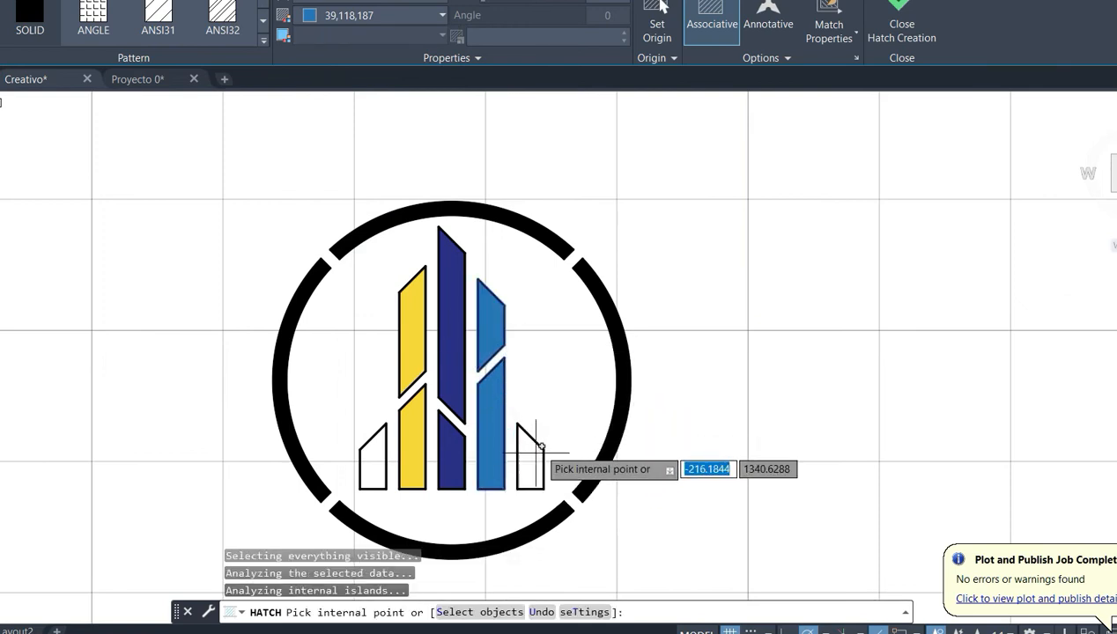
key("Escape")
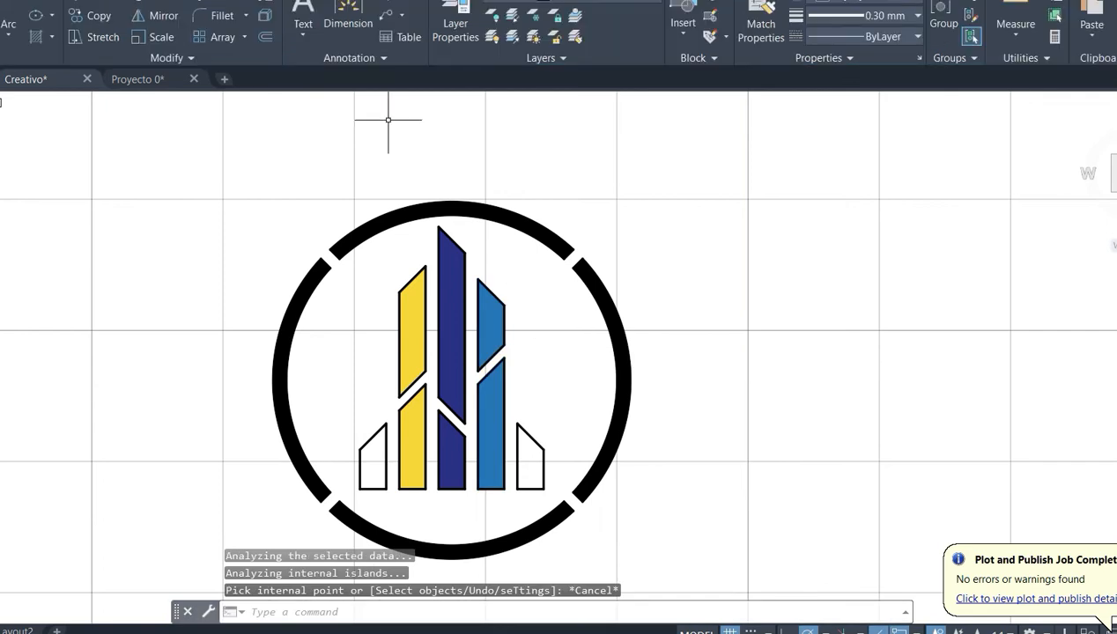
- Fill the two short outer bars with a SOLID hatch in colour 153,27,30
left_click(41, 44)
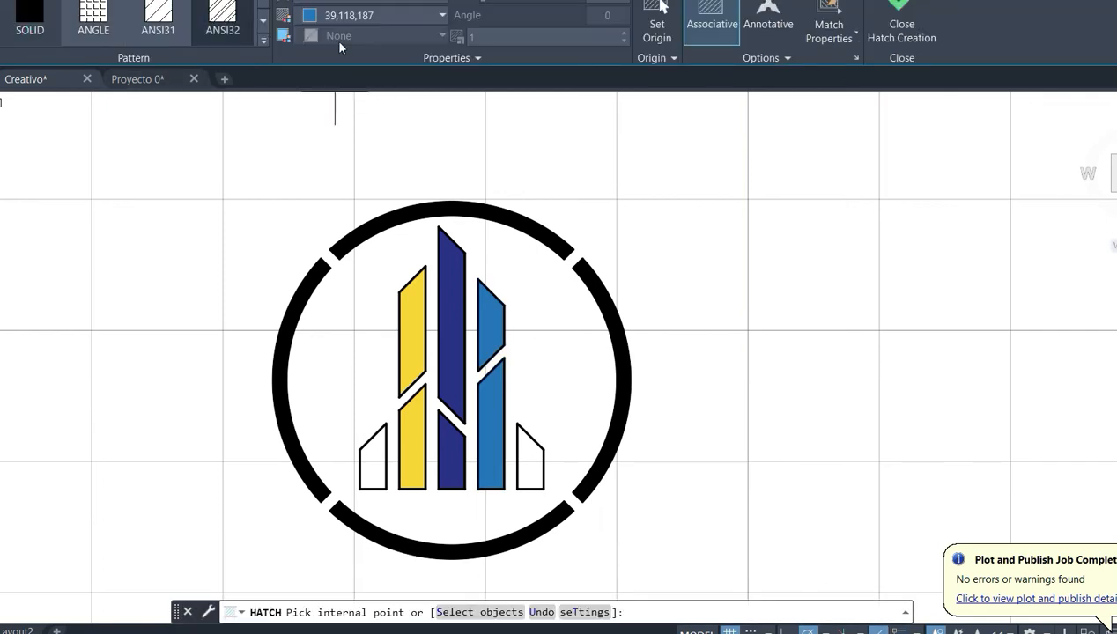
left_click(394, 21)
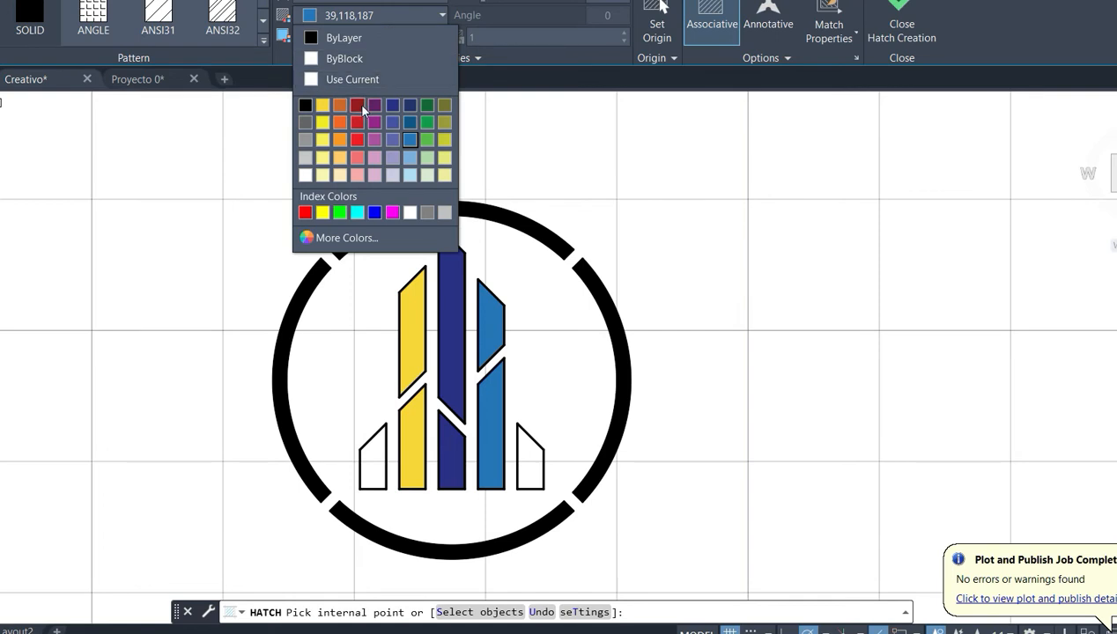
left_click(357, 105)
left_click(378, 432)
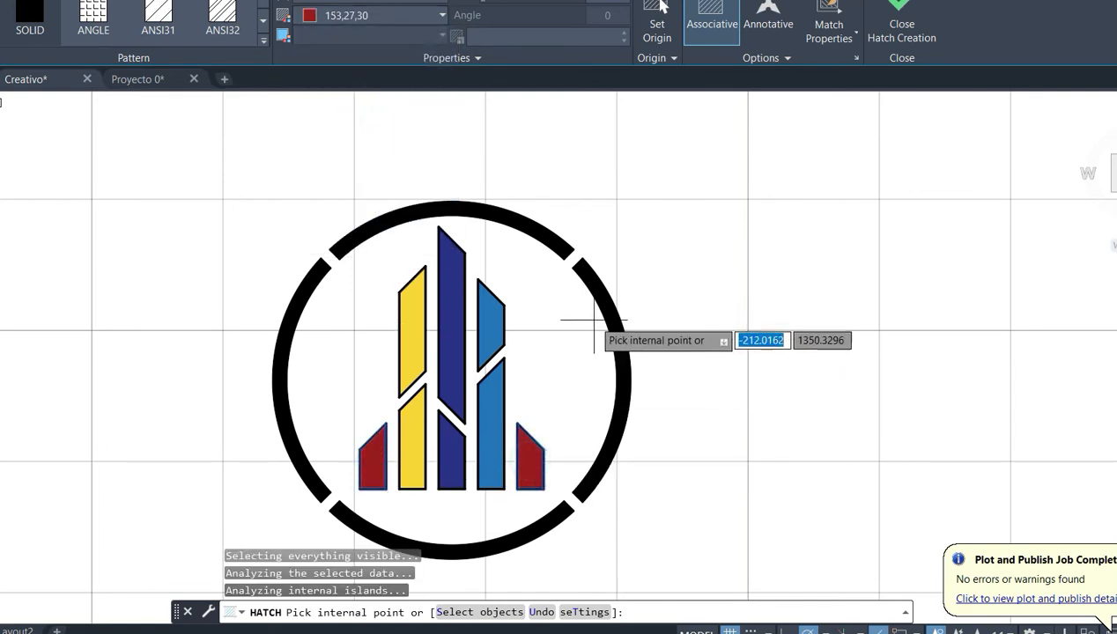
key("Escape")
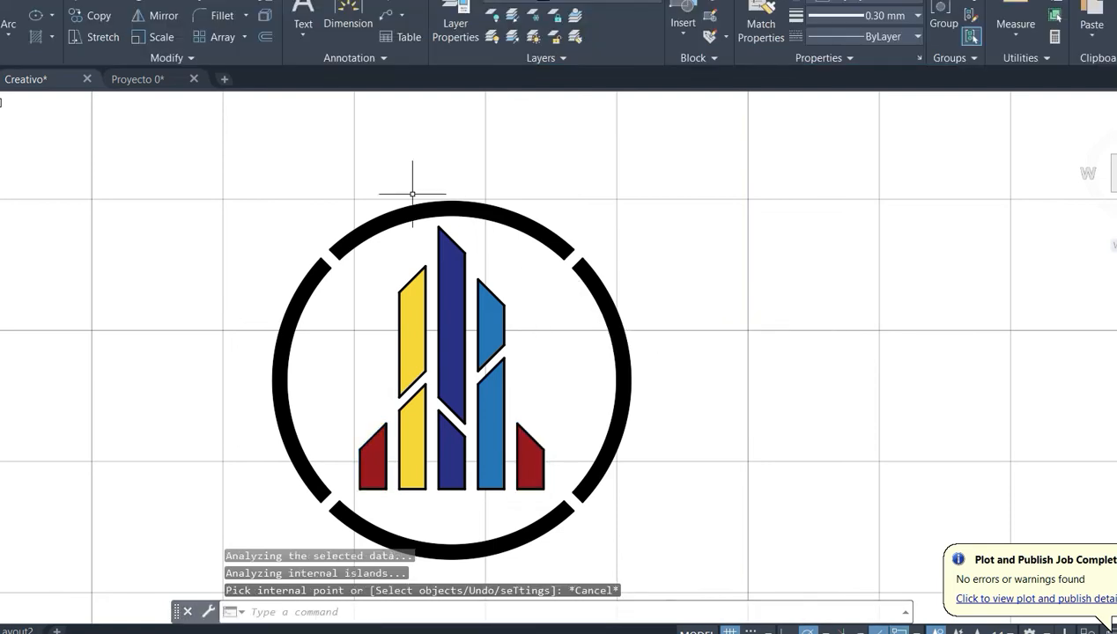
- Change the hatches of all four ring segments together to colour 19,103,52
left_click(435, 209)
left_click(280, 409)
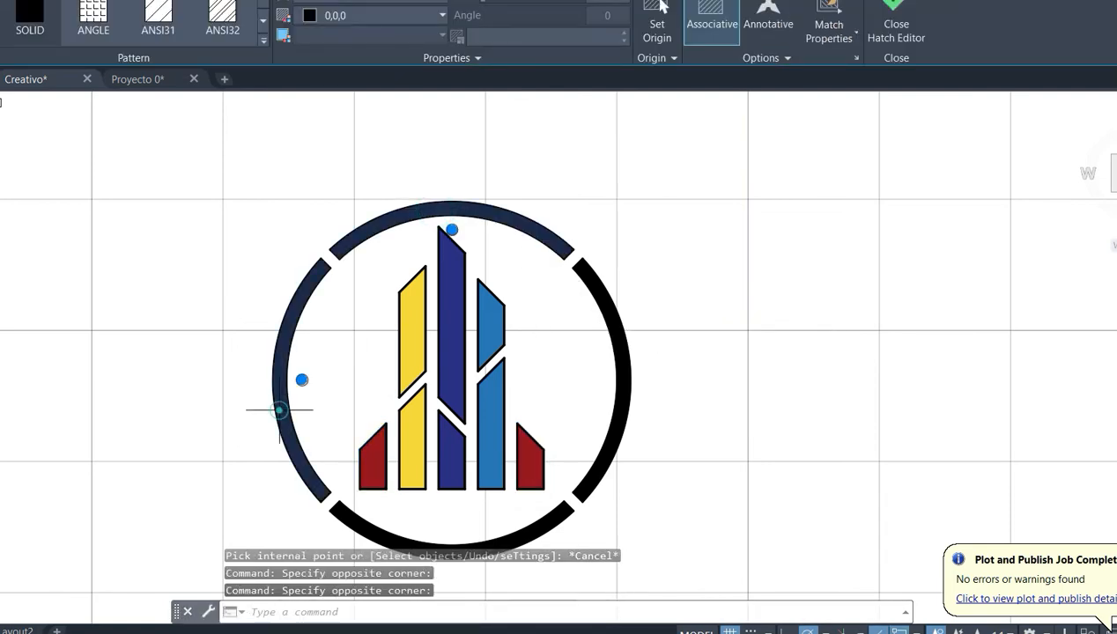
left_click(532, 529)
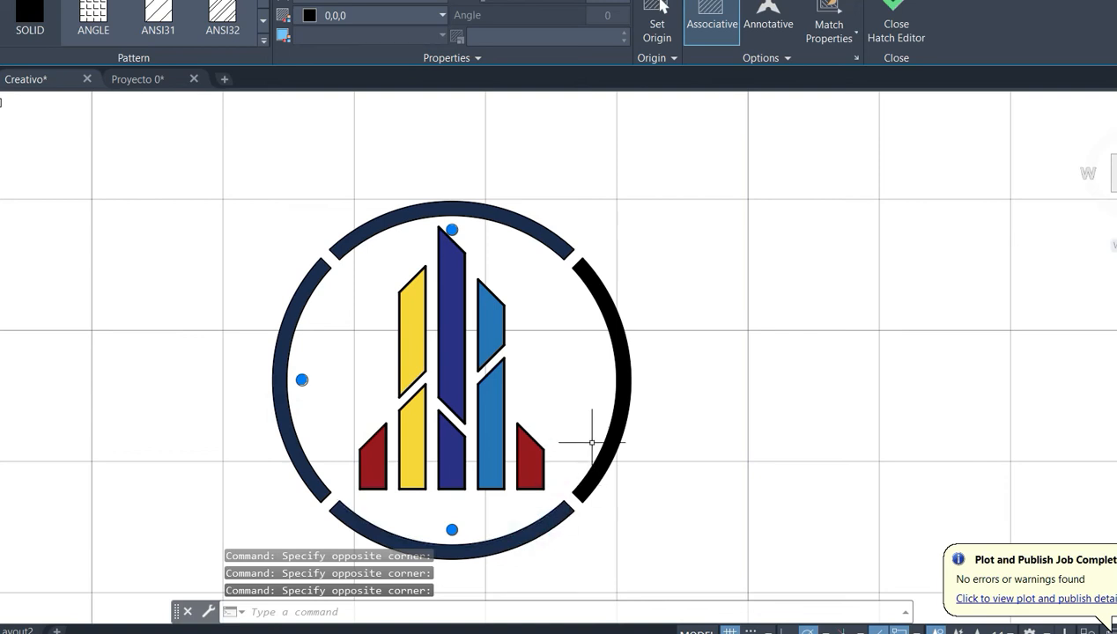
left_click(620, 419)
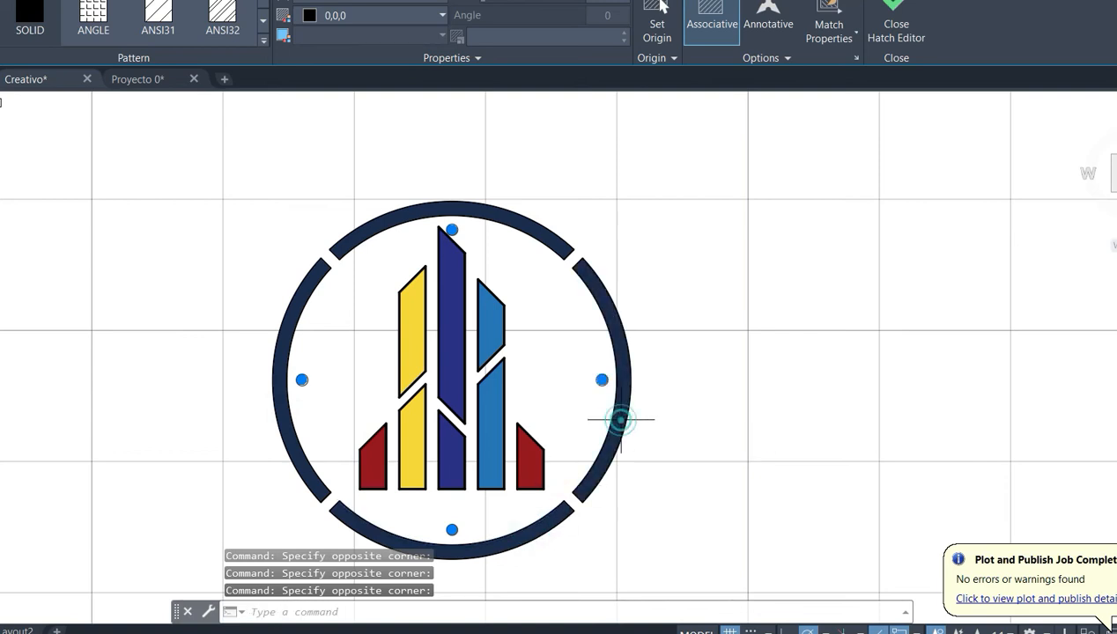
left_click(368, 16)
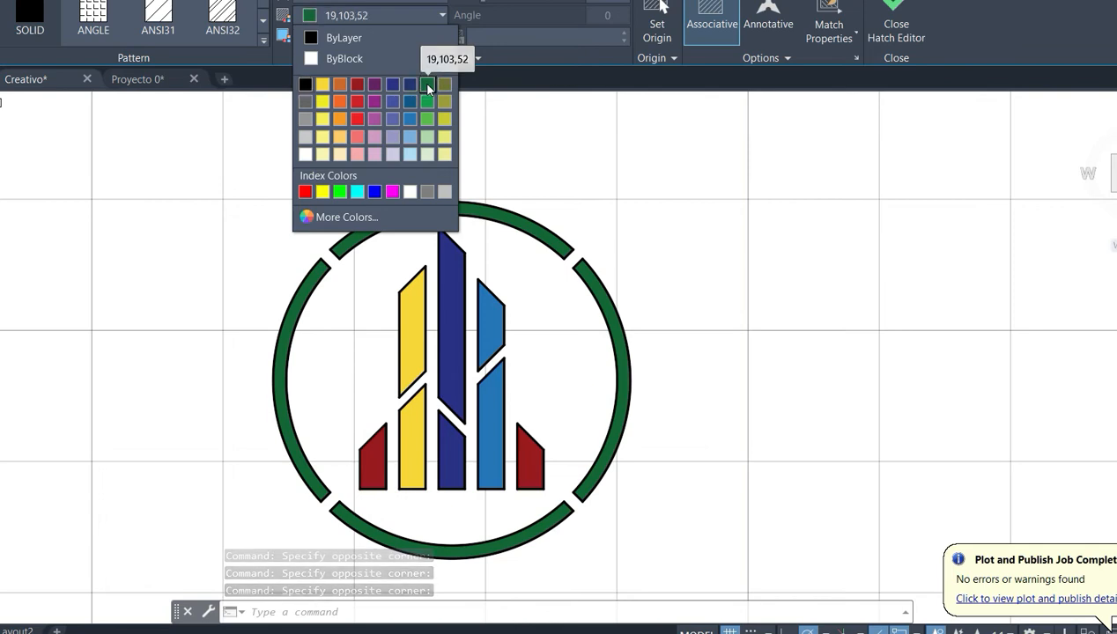
left_click(428, 84)
key("Escape")
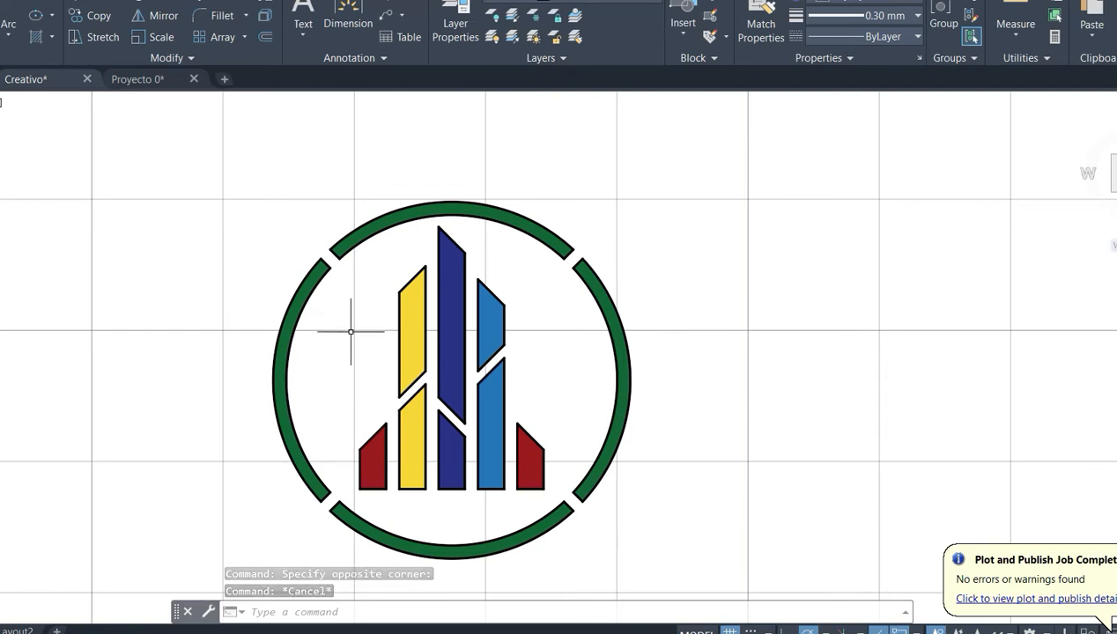
- Copy the complete emblem with its hatches and paste the duplicate to the right of the original
left_click(693, 222)
left_click(668, 194)
left_click(691, 146)
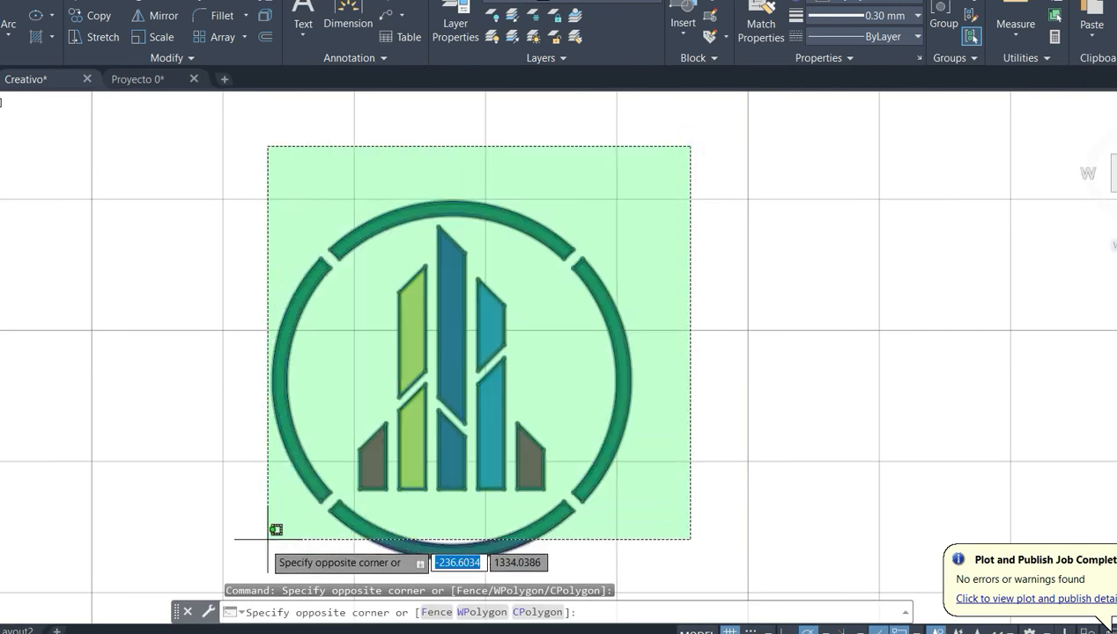
left_click(218, 556)
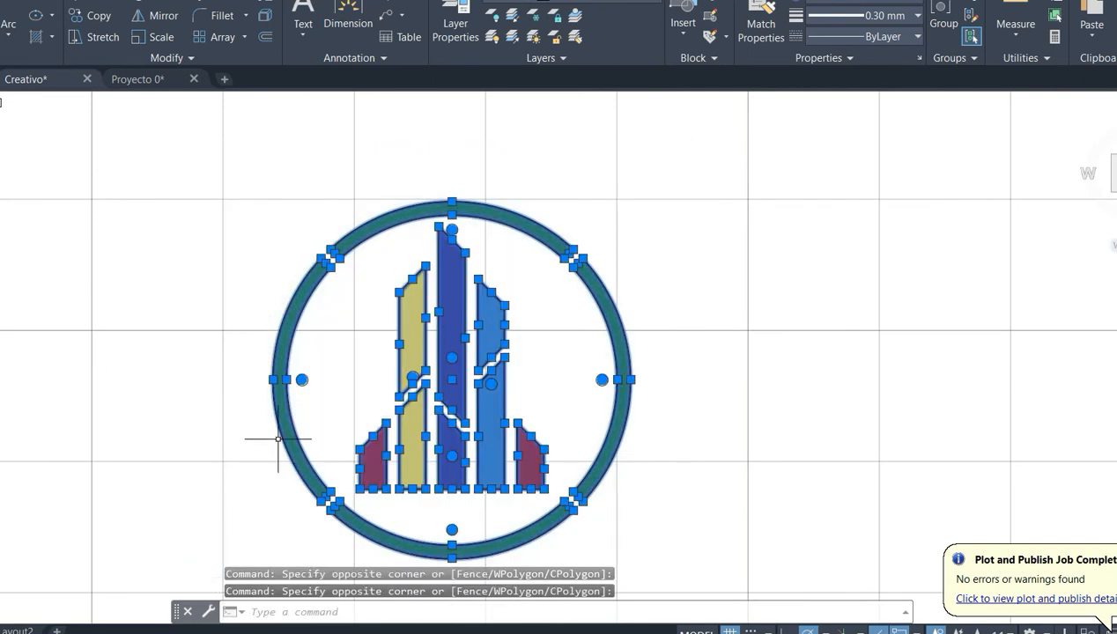
key("ctrl+c")
key("ctrl+v")
left_click(669, 553)
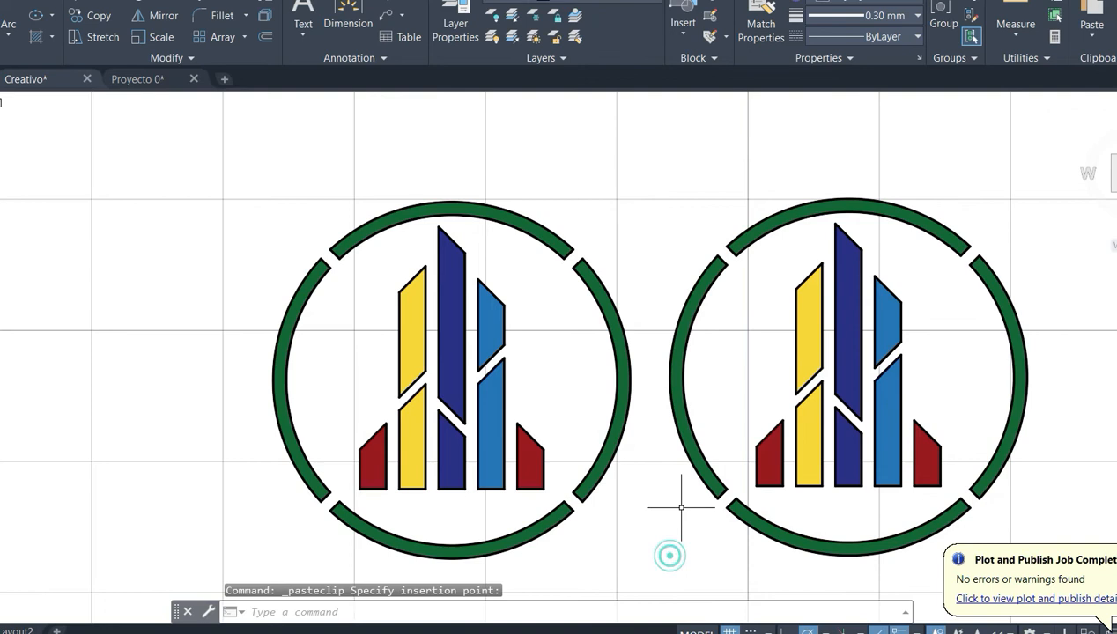
- Delete the hatches of all four ring segments in the copied emblem
middle_click_drag(681, 508, 477, 490)
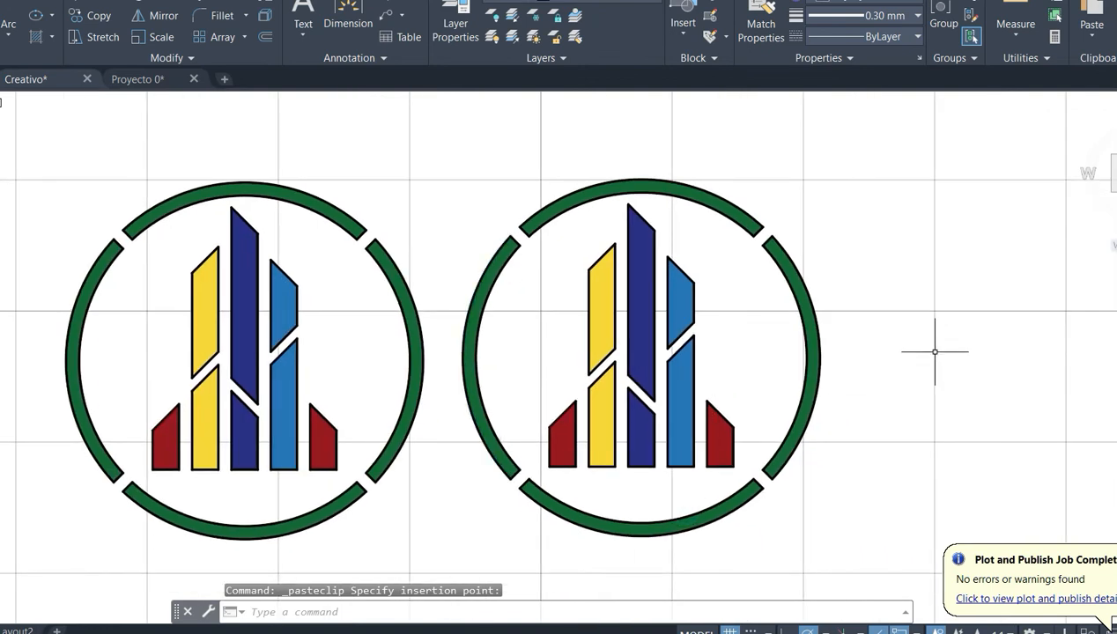
left_click(587, 516)
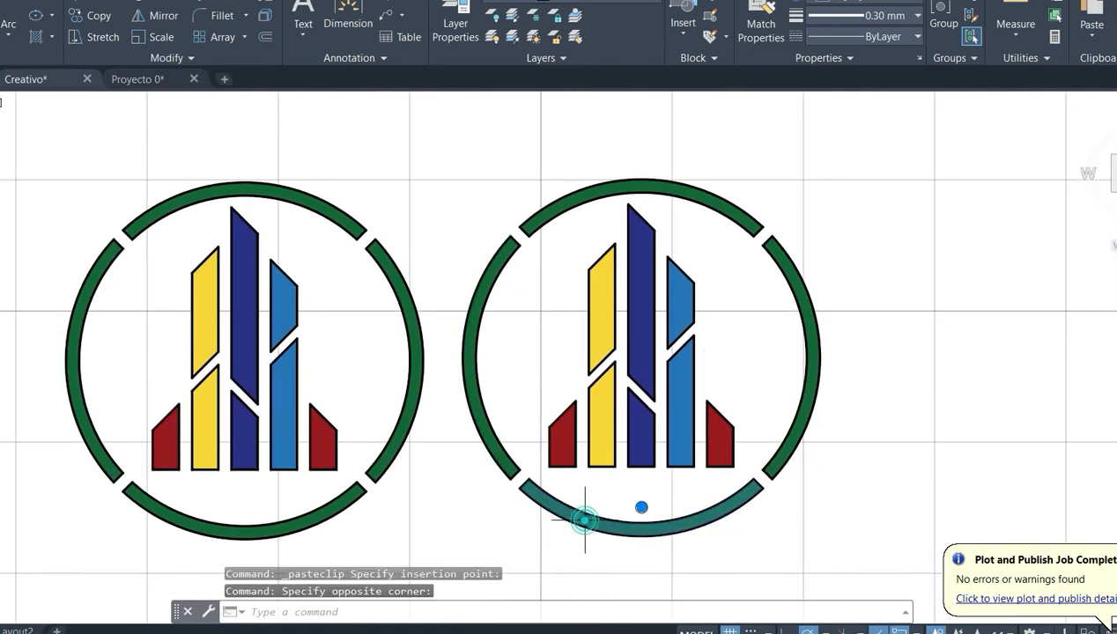
left_click(474, 384)
left_click(627, 183)
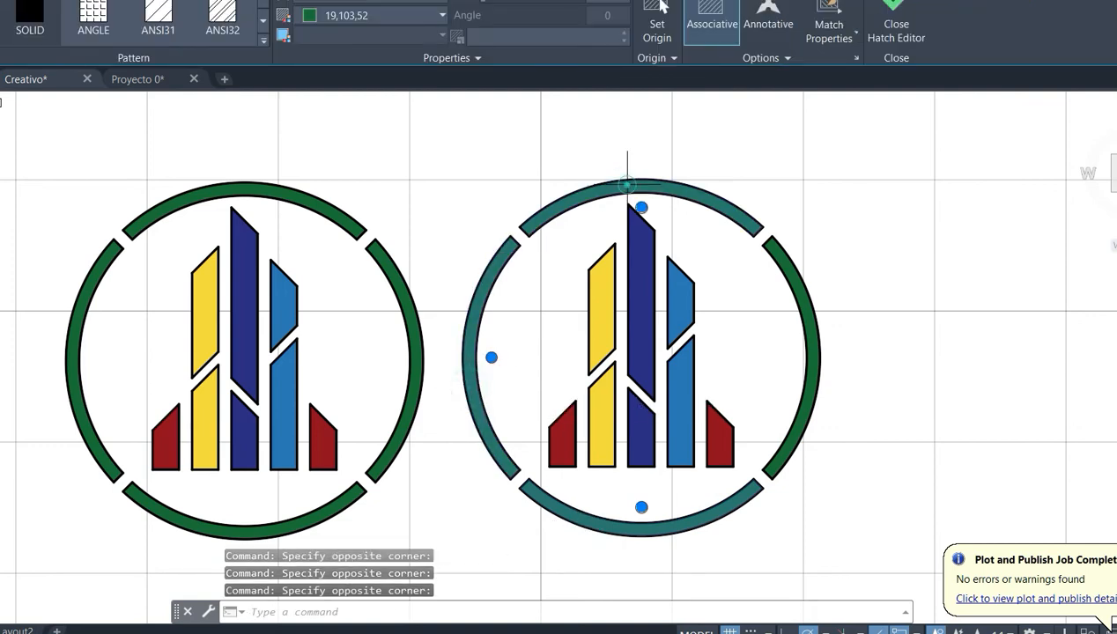
left_click(793, 302)
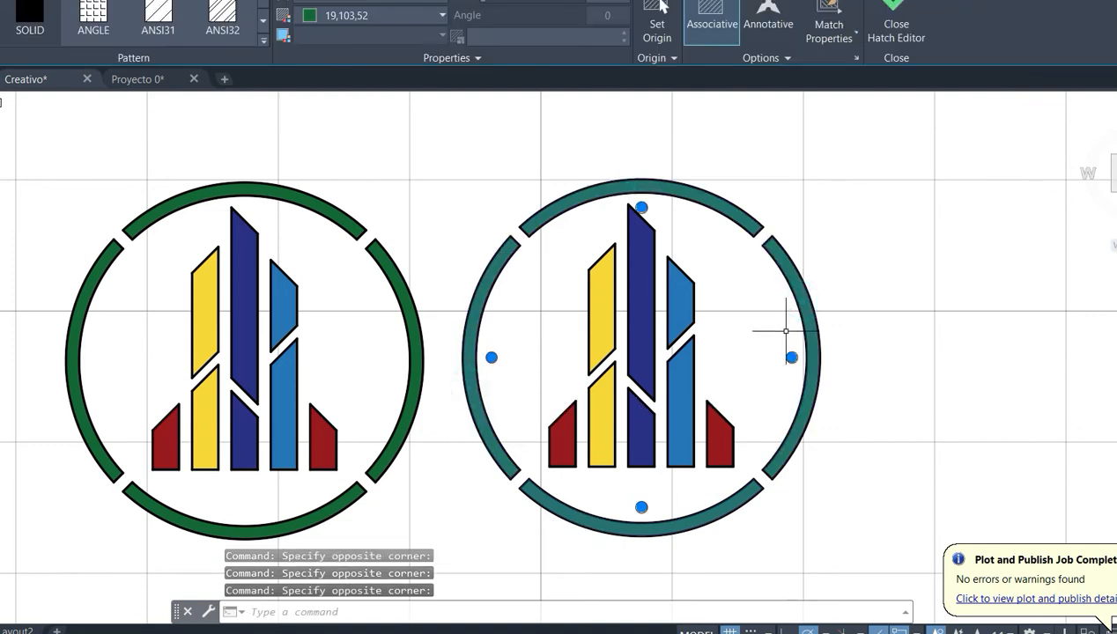
key("Delete")
left_click(922, 282)
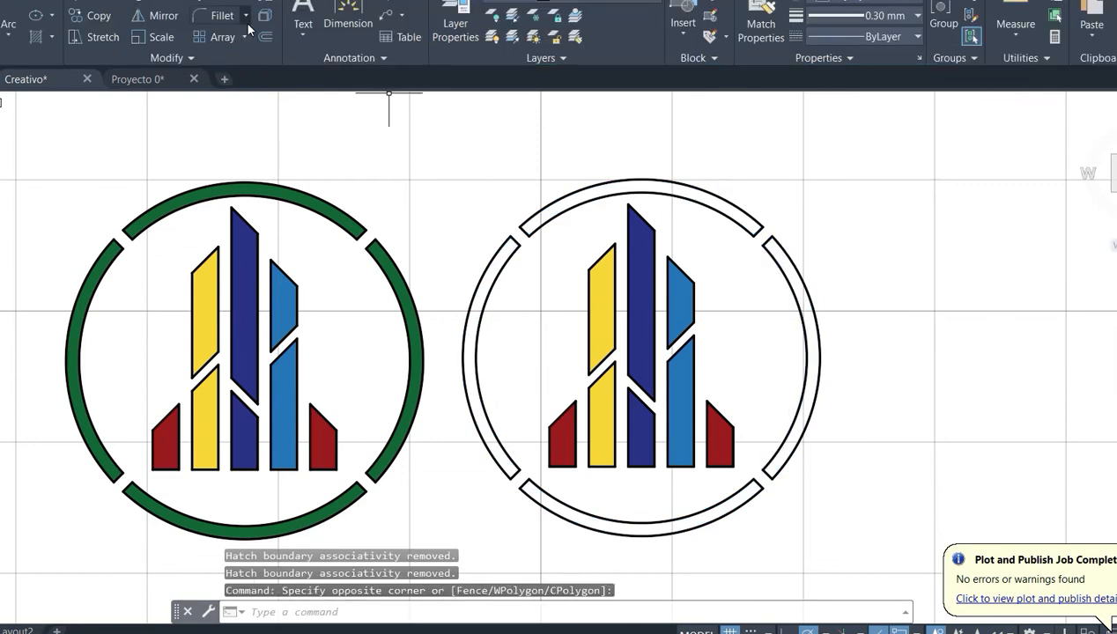
- Draw a circle of about 12.01 radius at the copied emblem's centre, just inside its segmented ring
left_click(36, 15)
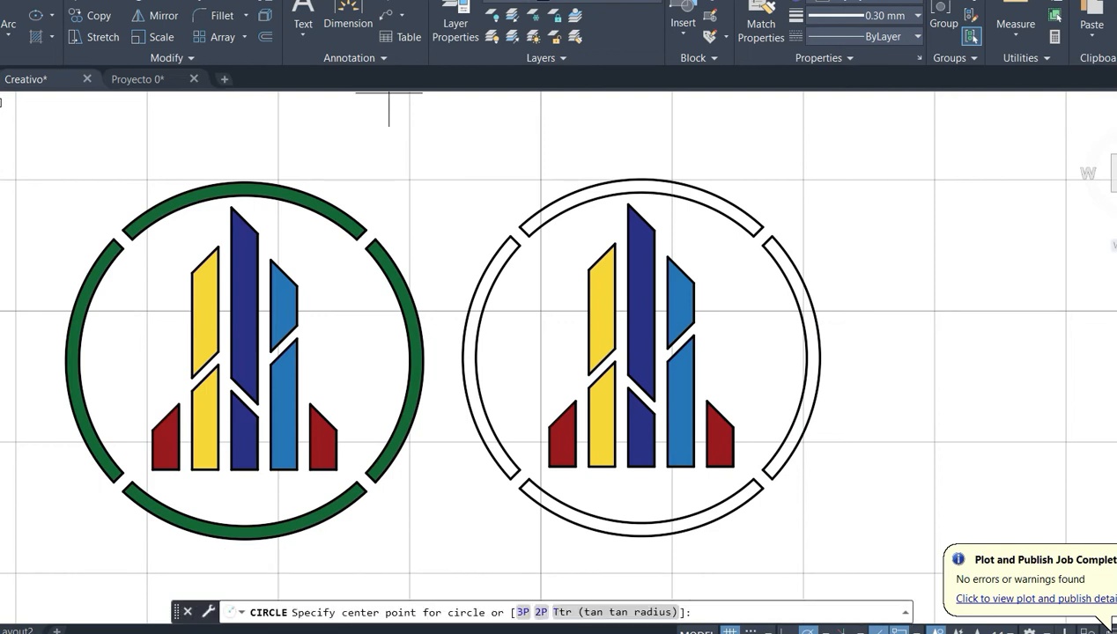
left_click(642, 357)
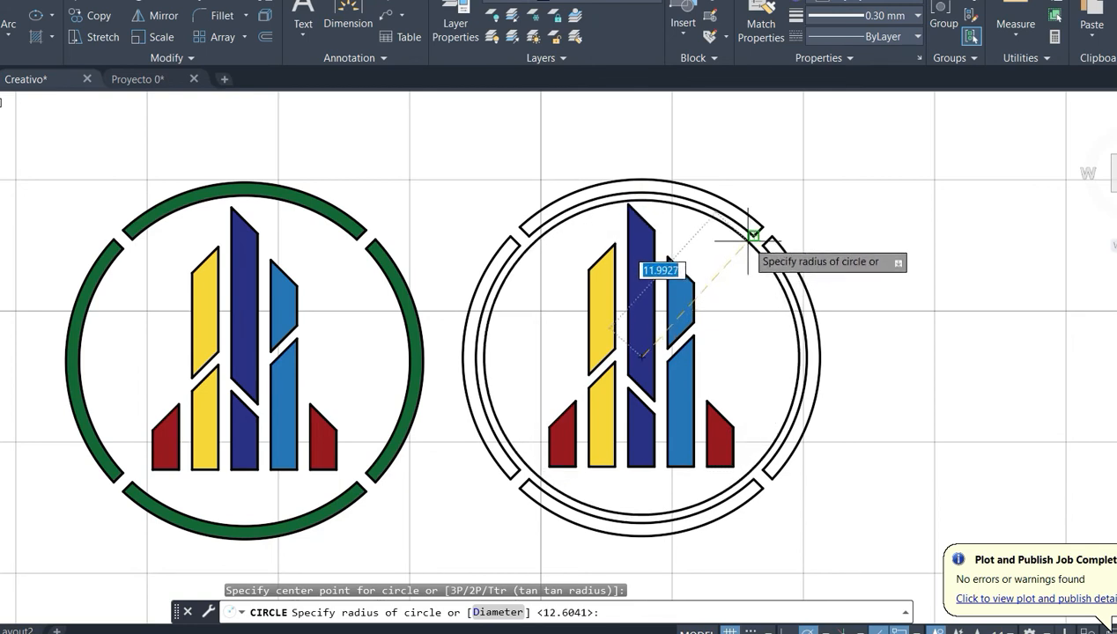
scroll(746, 247, "up", 2)
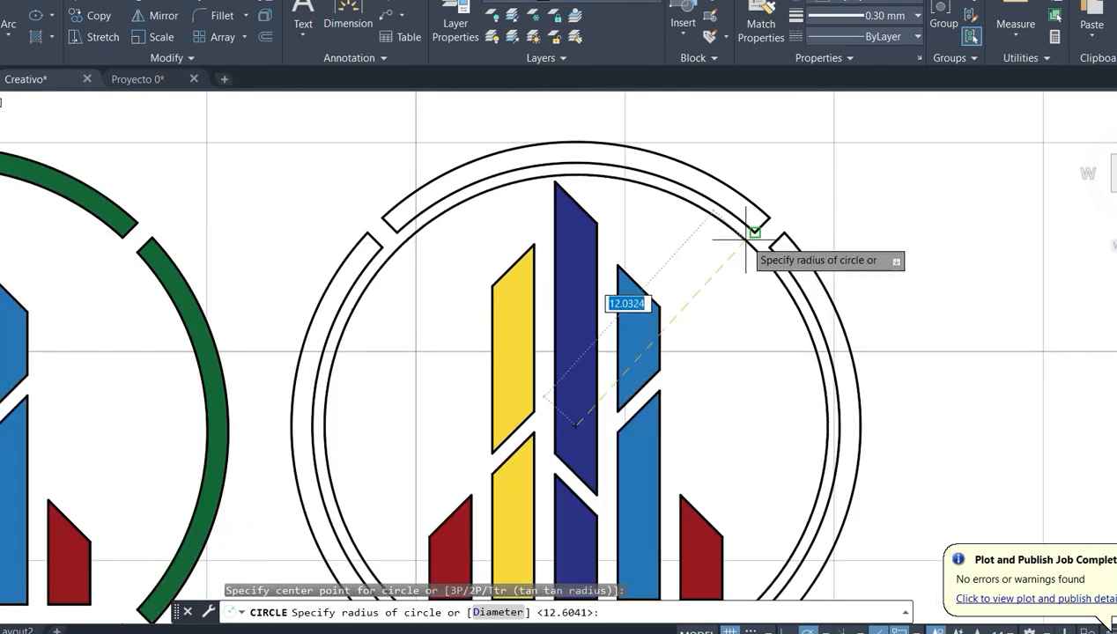
left_click(609, 176)
scroll(657, 223, "down", 4)
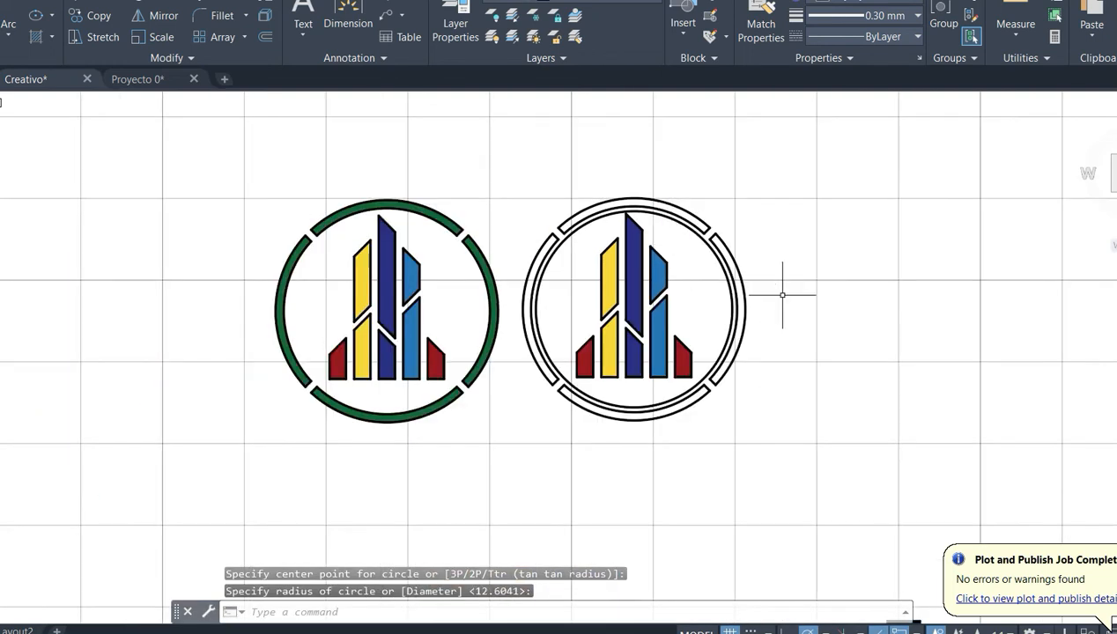
scroll(557, 225, "up", 4)
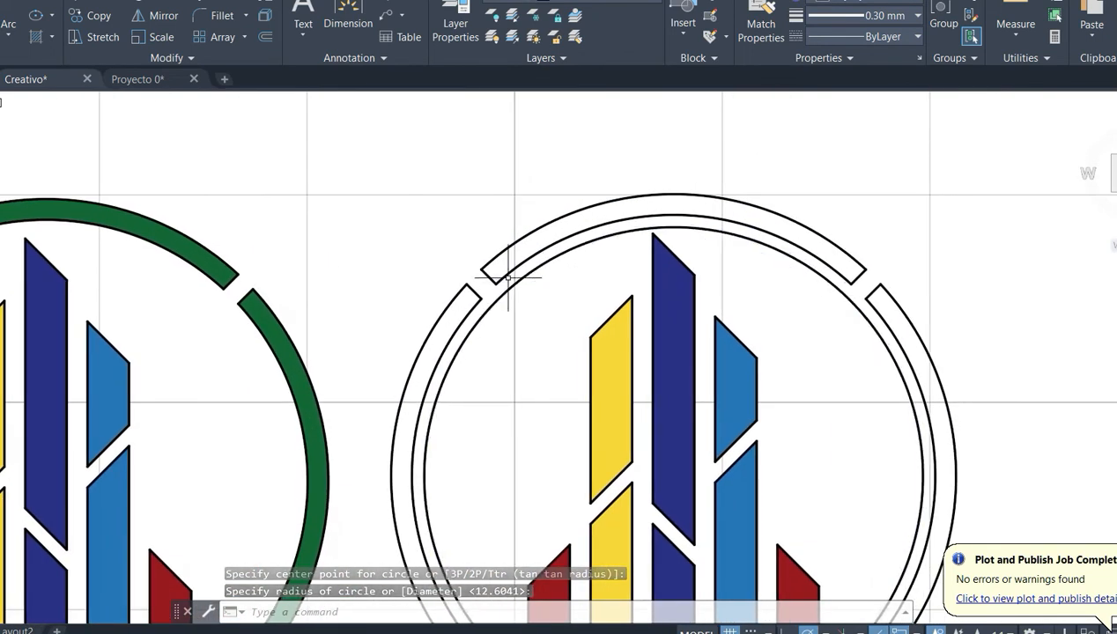
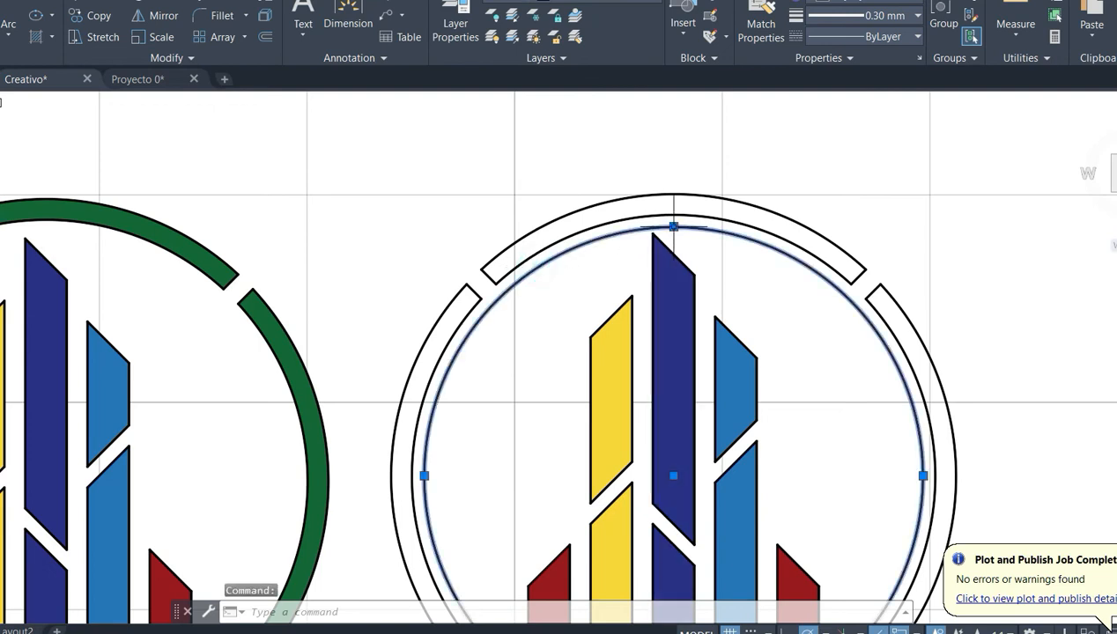
- Stretch the copied emblem's inner circle outward until it matches the outer edge of the segmented ring
left_click(673, 227)
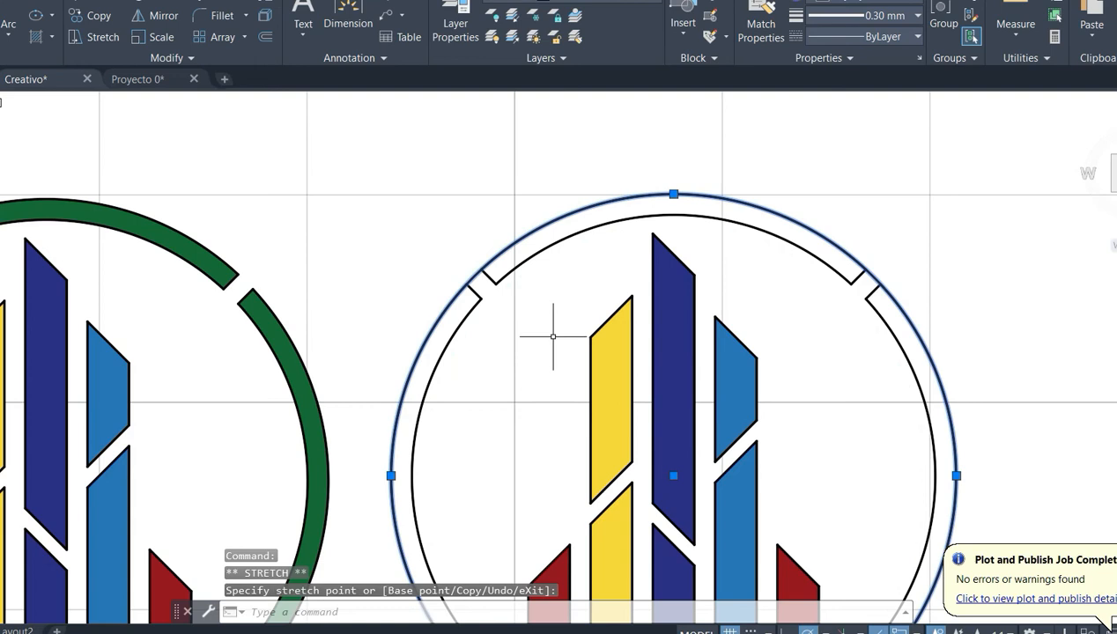
key("Escape")
scroll(543, 350, "down", 2)
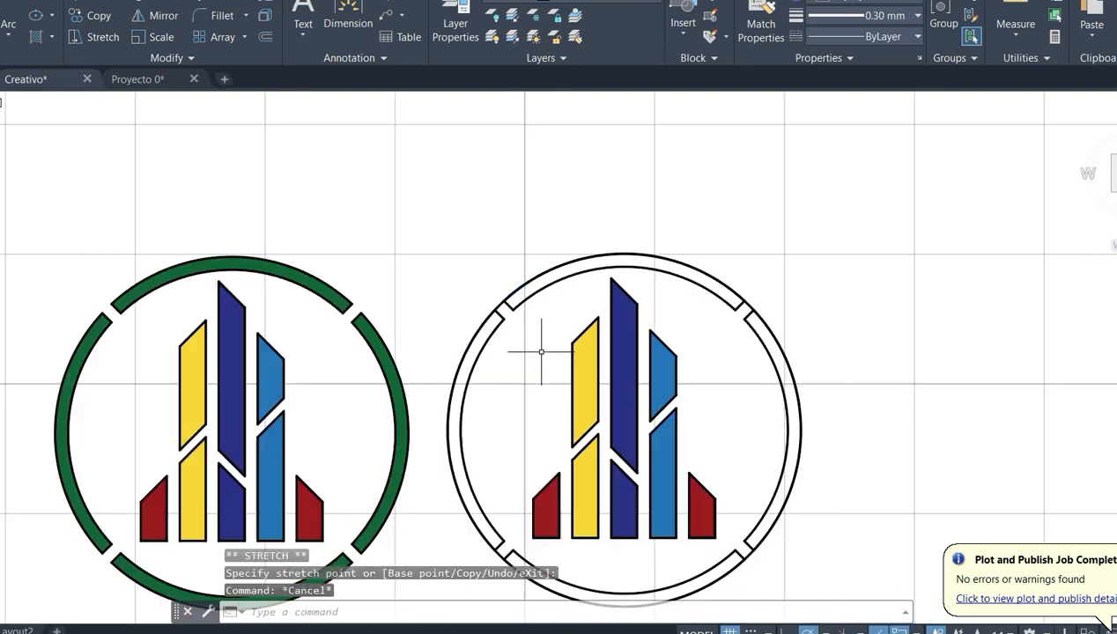
- Delete the inner arcs and the short end lines of all four ring segments in the copied emblem
left_click(518, 298)
key("Escape")
scroll(521, 288, "up", 2)
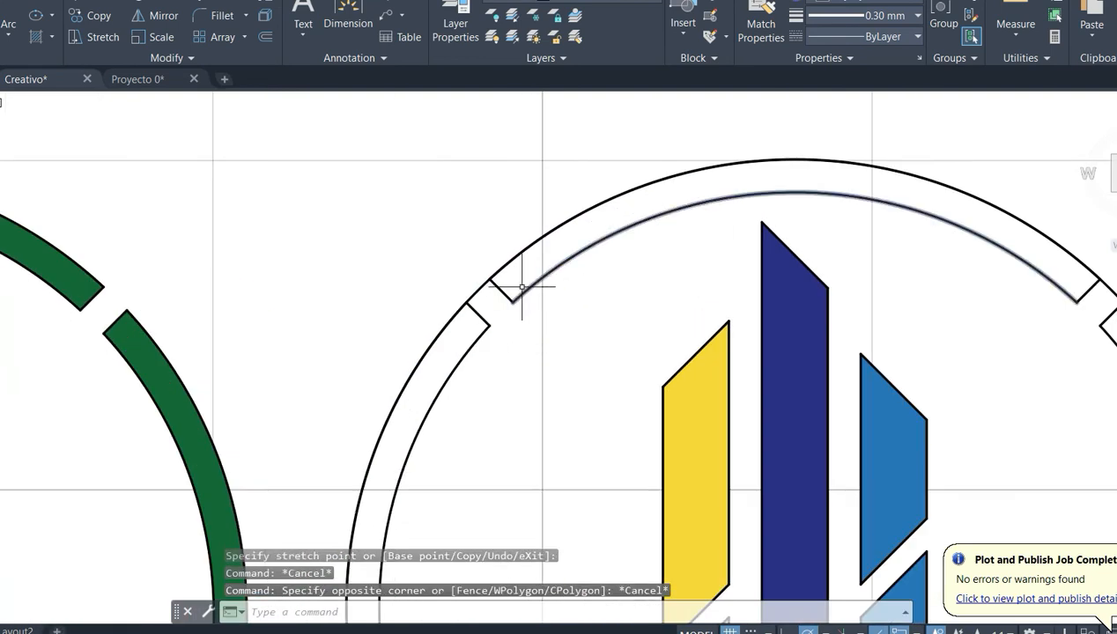
left_click(519, 285)
left_click(508, 326)
left_click(509, 313)
left_click(467, 351)
scroll(497, 352, "down", 2)
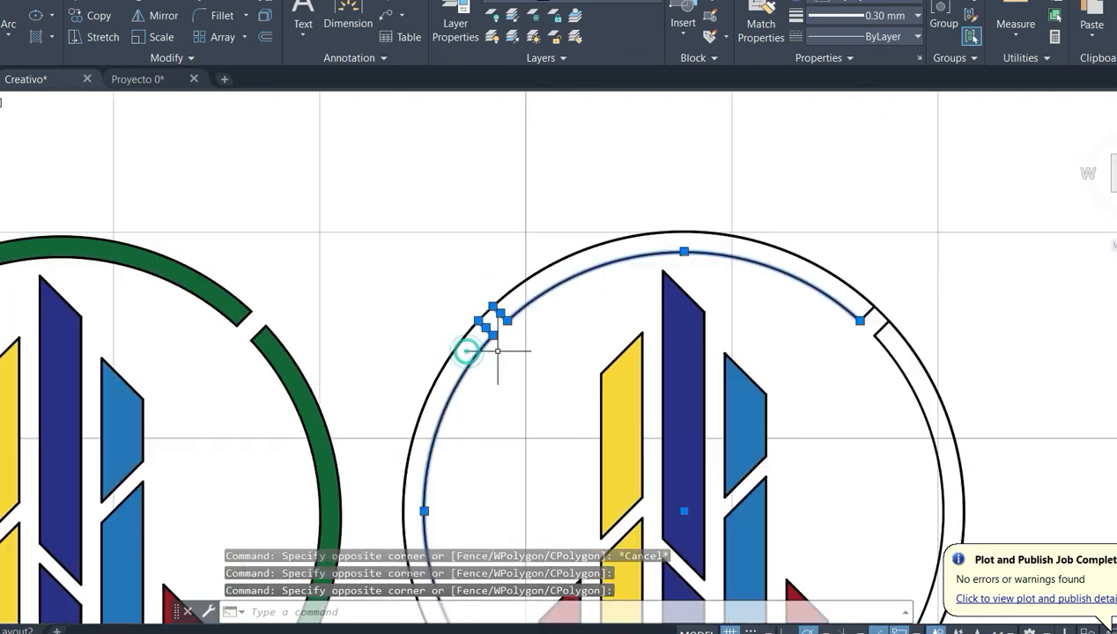
scroll(874, 365, "up", 2)
left_click(873, 291)
left_click(832, 306)
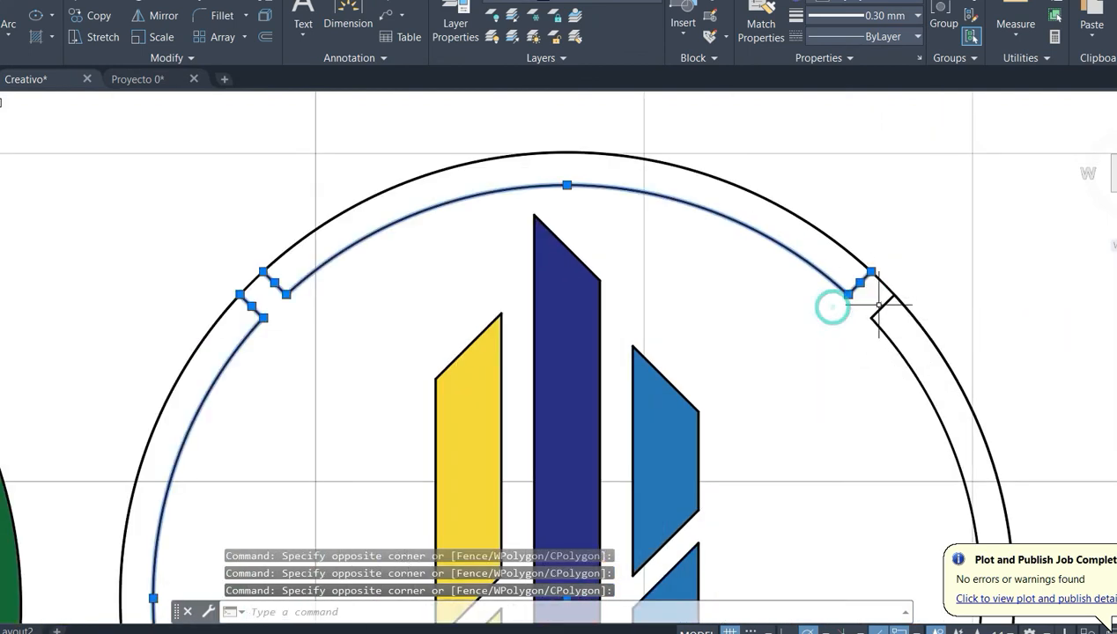
scroll(853, 349, "down", 2)
middle_click_drag(827, 479, 821, 313)
scroll(631, 405, "up", 4)
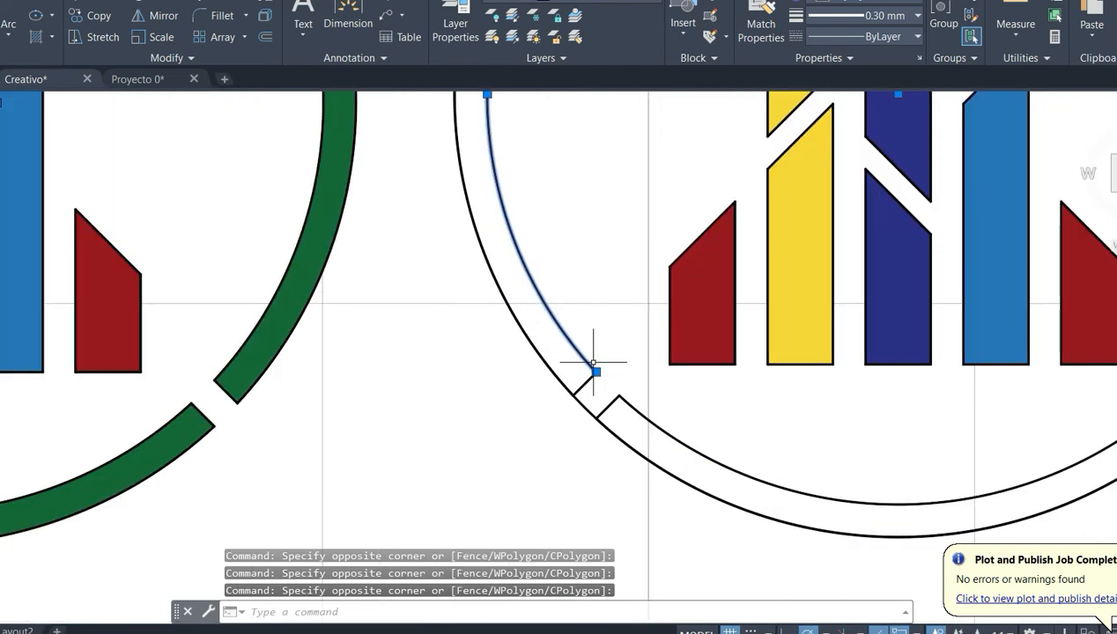
left_click(595, 363)
left_click(592, 380)
left_click(634, 381)
left_click(673, 394)
scroll(885, 387, "down", 3)
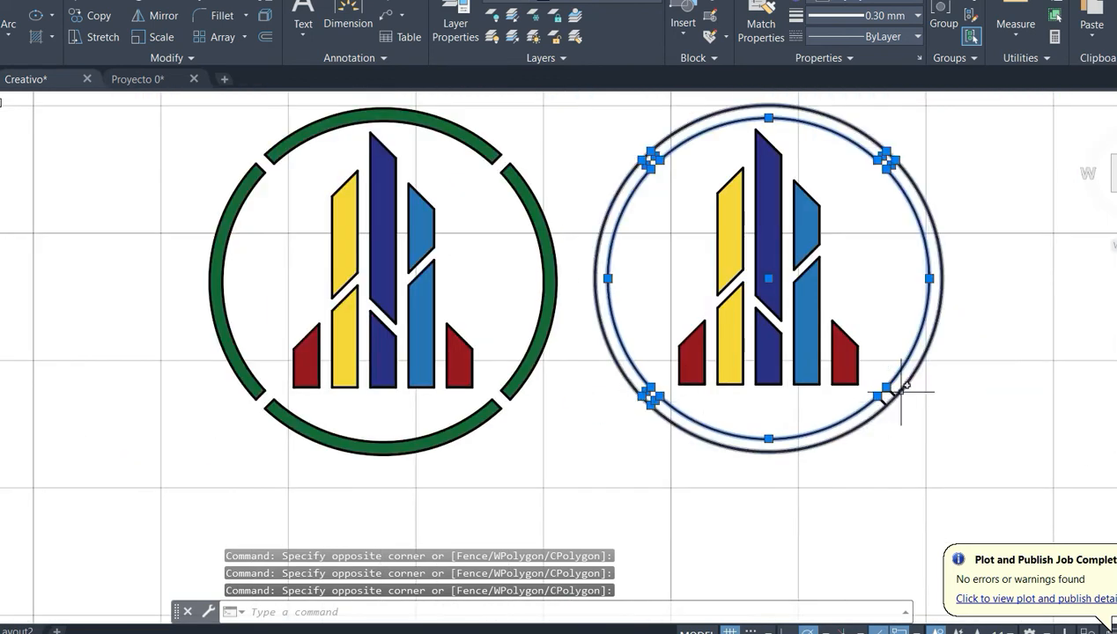
scroll(823, 387, "up", 3)
left_click(821, 409)
left_click(820, 406)
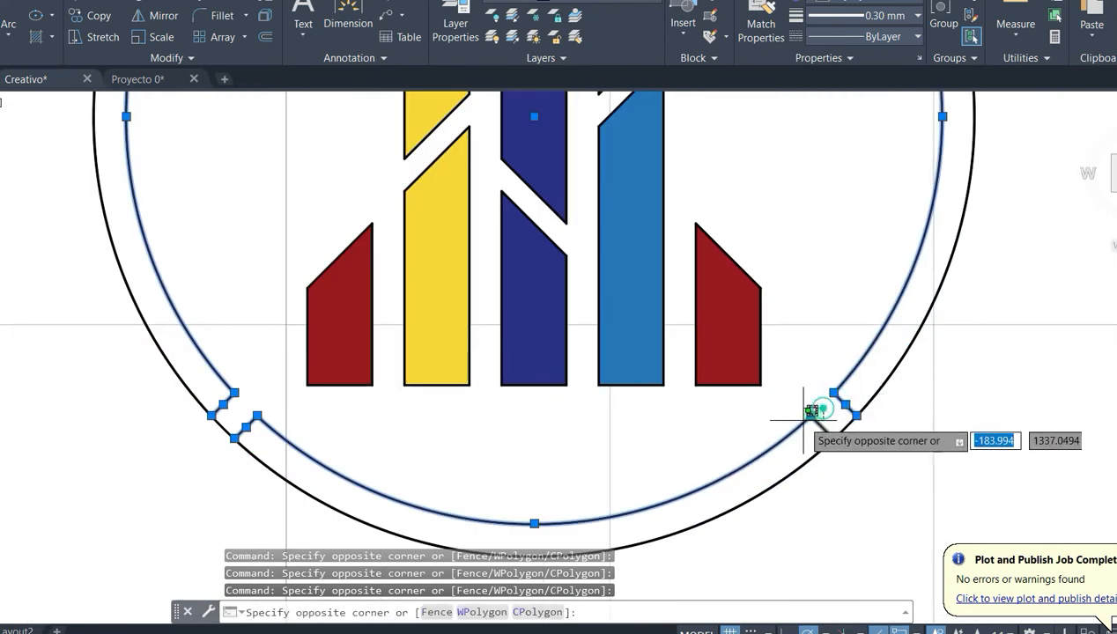
left_click(797, 419)
scroll(799, 417, "down", 2)
middle_click_drag(840, 212, 825, 342)
key("Delete")
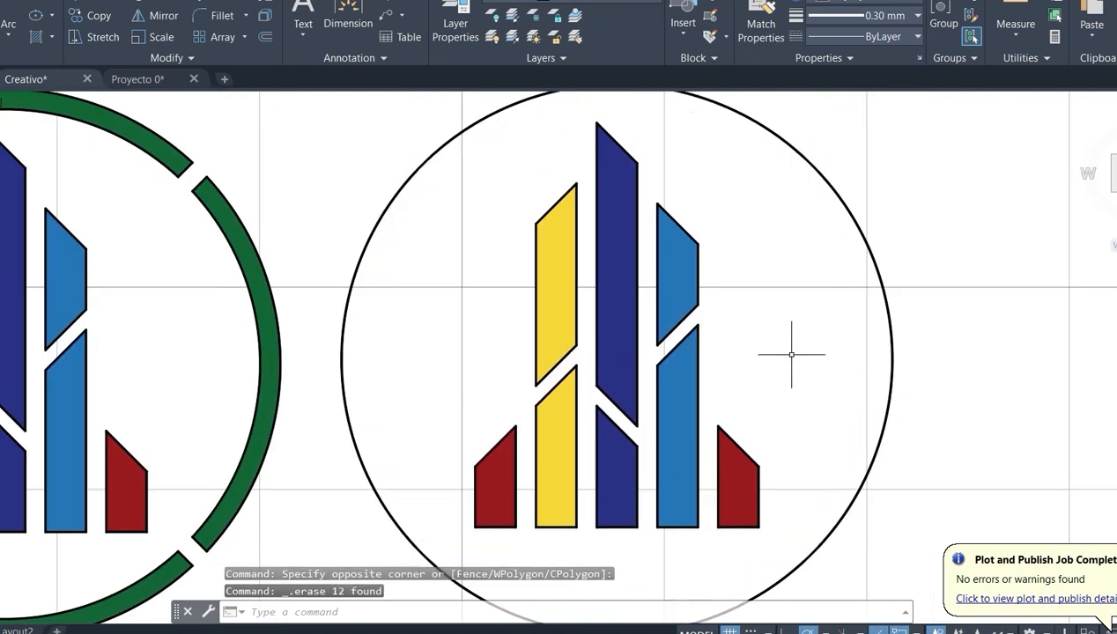
scroll(793, 353, "down", 2)
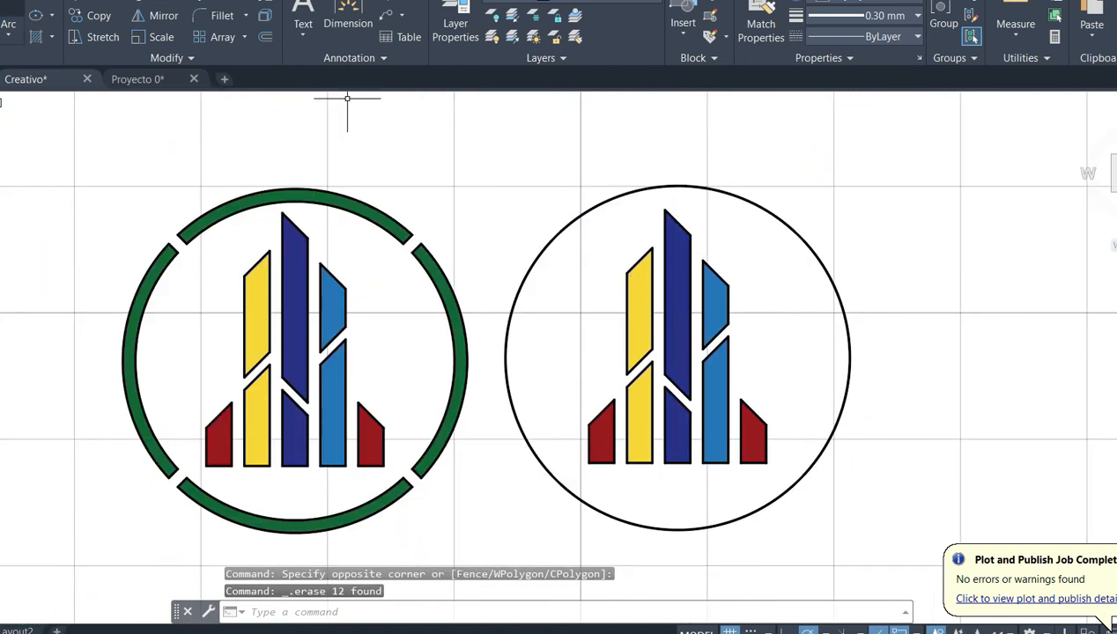
- Draw a circle of about 12.04 radius at the outer circle's centre, enclosing the copied emblem's bars
type("c")
key("Return")
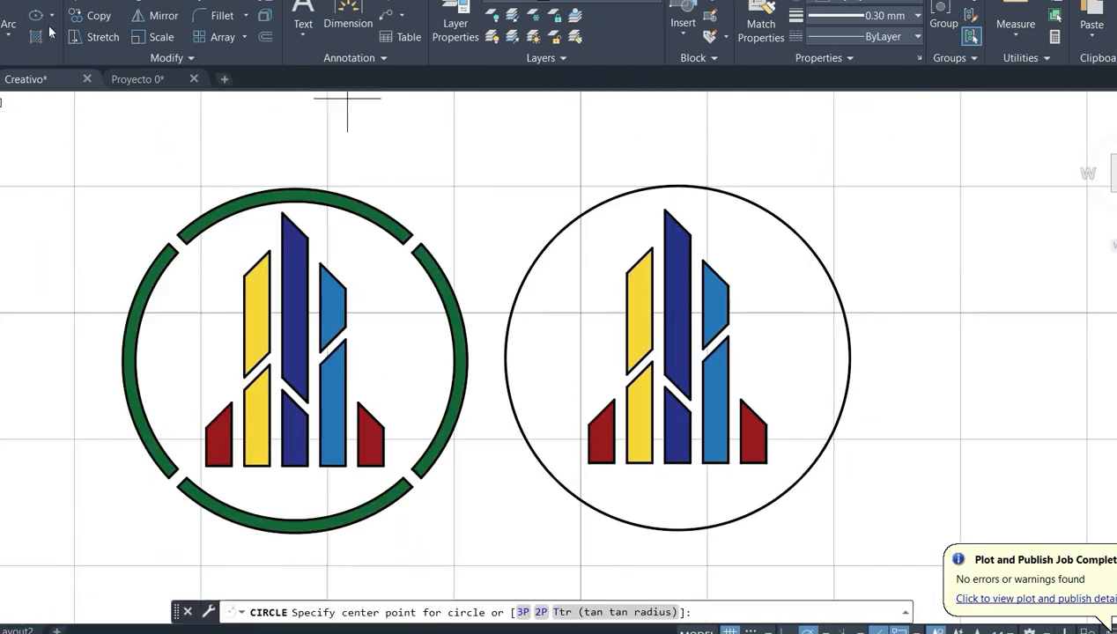
left_click(677, 357)
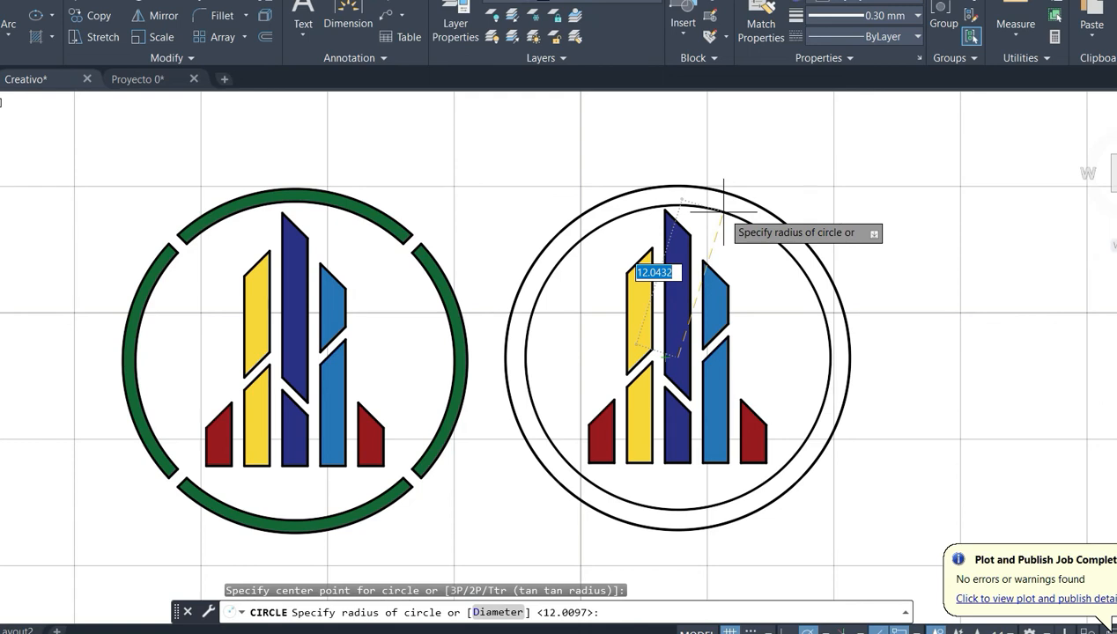
left_click(724, 209)
- Move the copied emblem's two ring circles and the selected outer arcs straight up by about 0.24
left_click(821, 167)
left_click(755, 250)
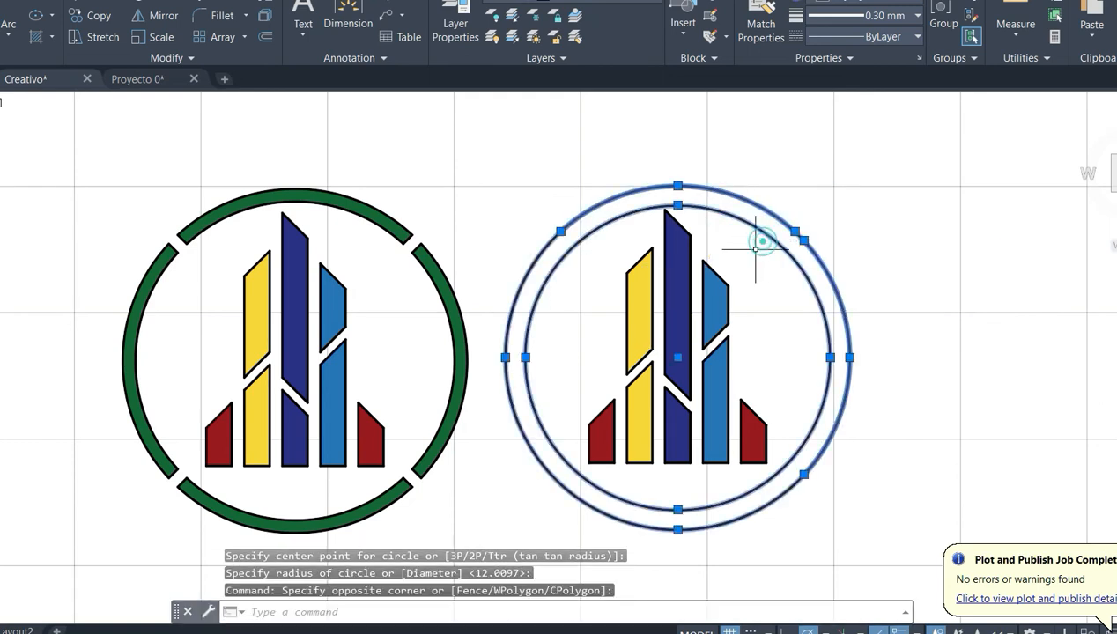
middle_click_drag(792, 302, 799, 330)
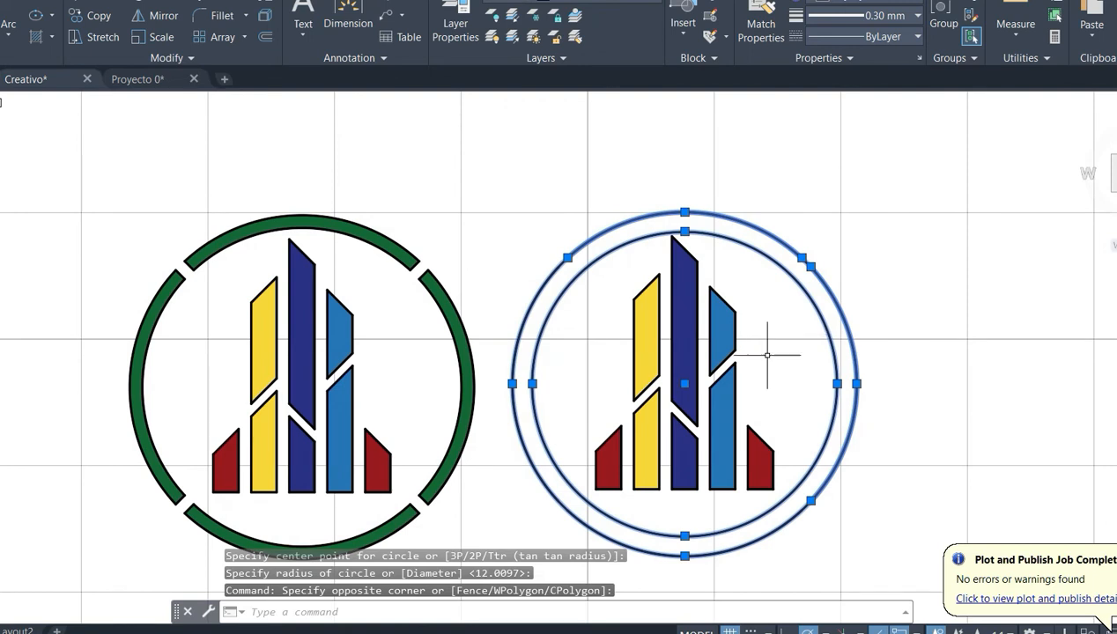
type("M")
key("Return")
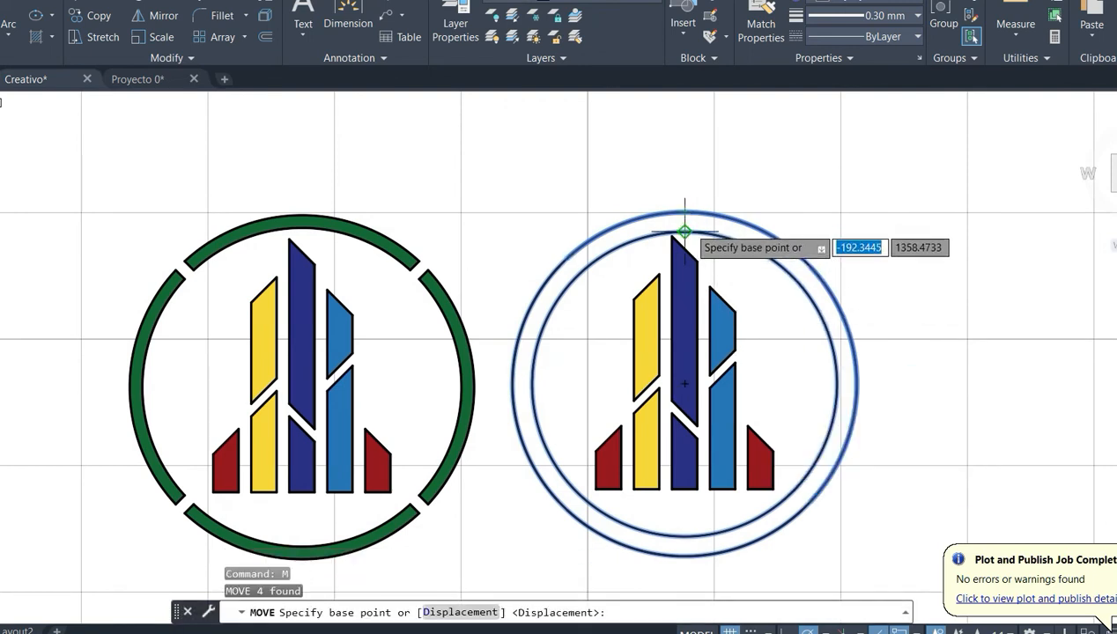
left_click(684, 231)
scroll(696, 214, "up", 3)
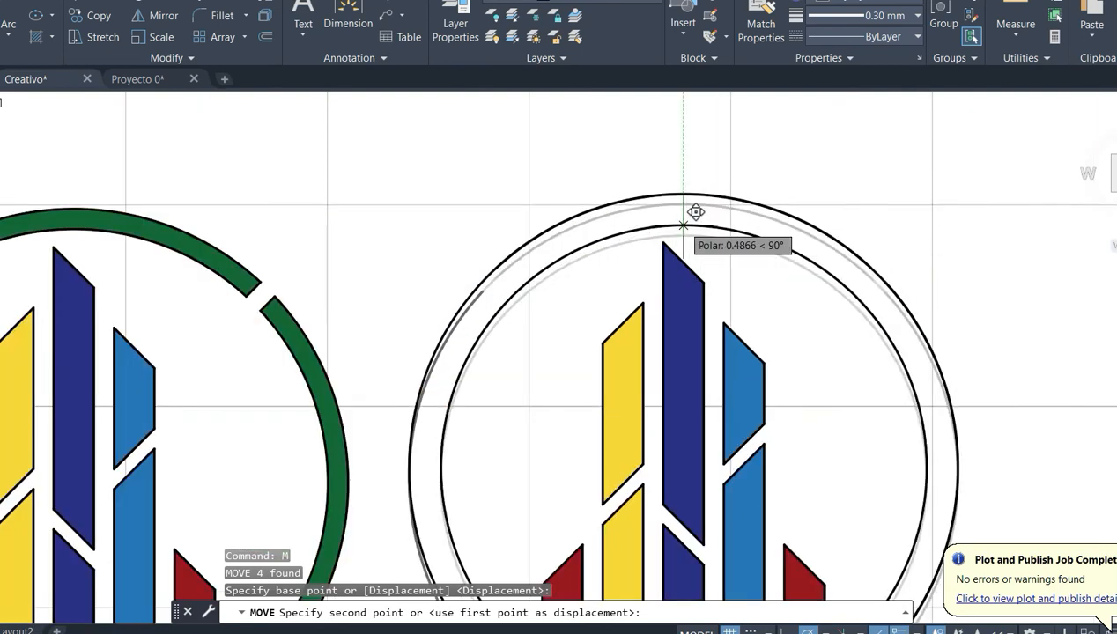
scroll(696, 214, "up", 3)
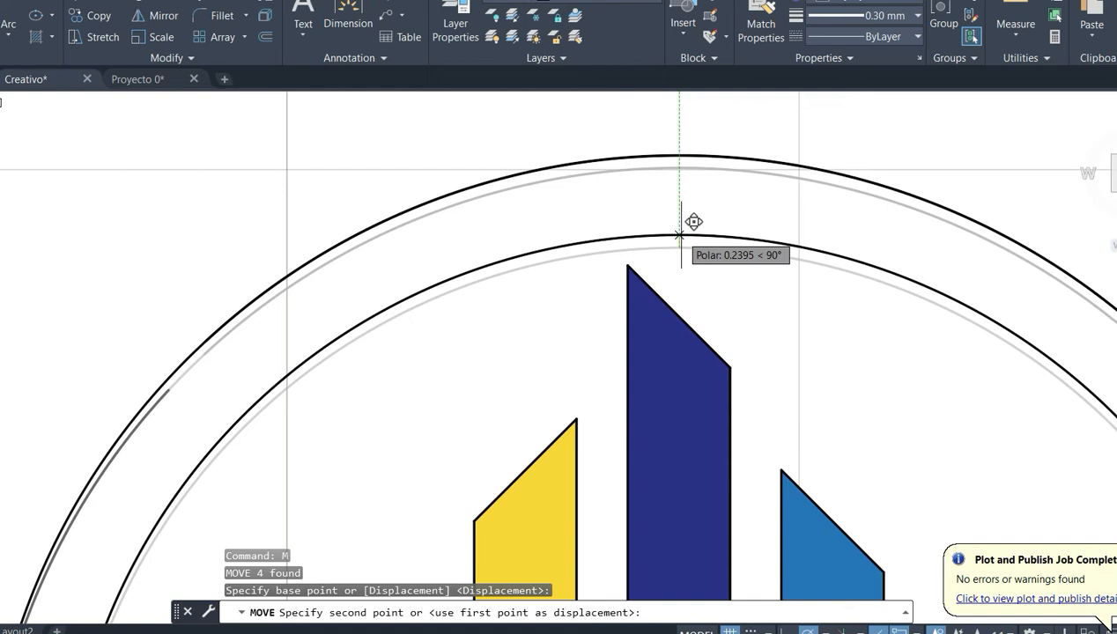
left_click(680, 235)
- Delete the leftover old arcs along the outer circle of the copied emblem
scroll(696, 264, "down", 10)
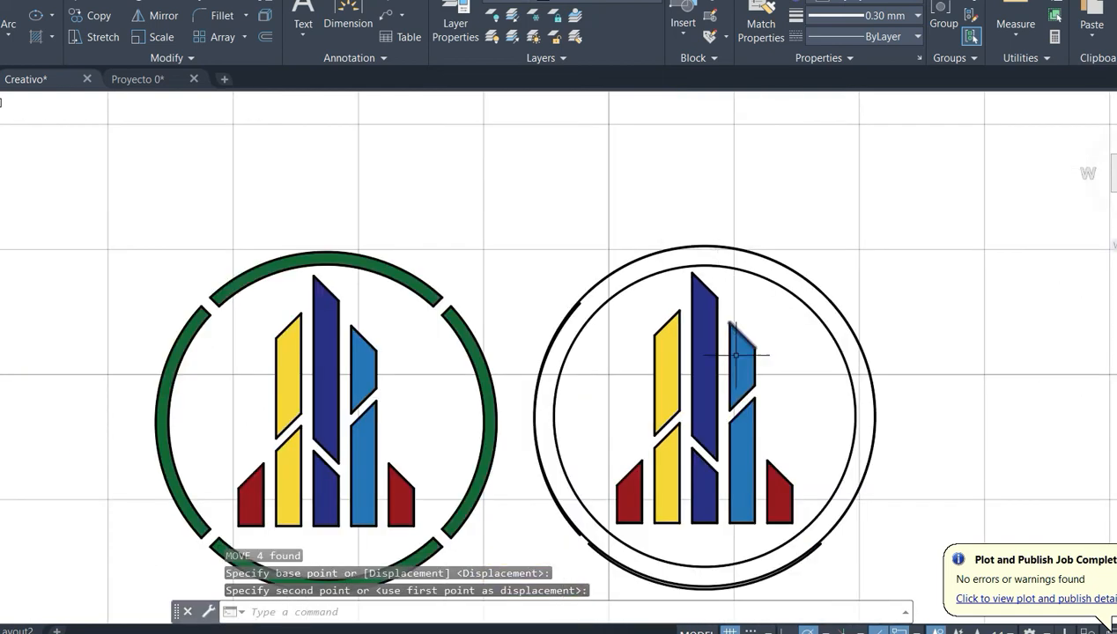
scroll(573, 294, "up", 5)
left_click(579, 300)
scroll(581, 304, "down", 3)
key("Delete")
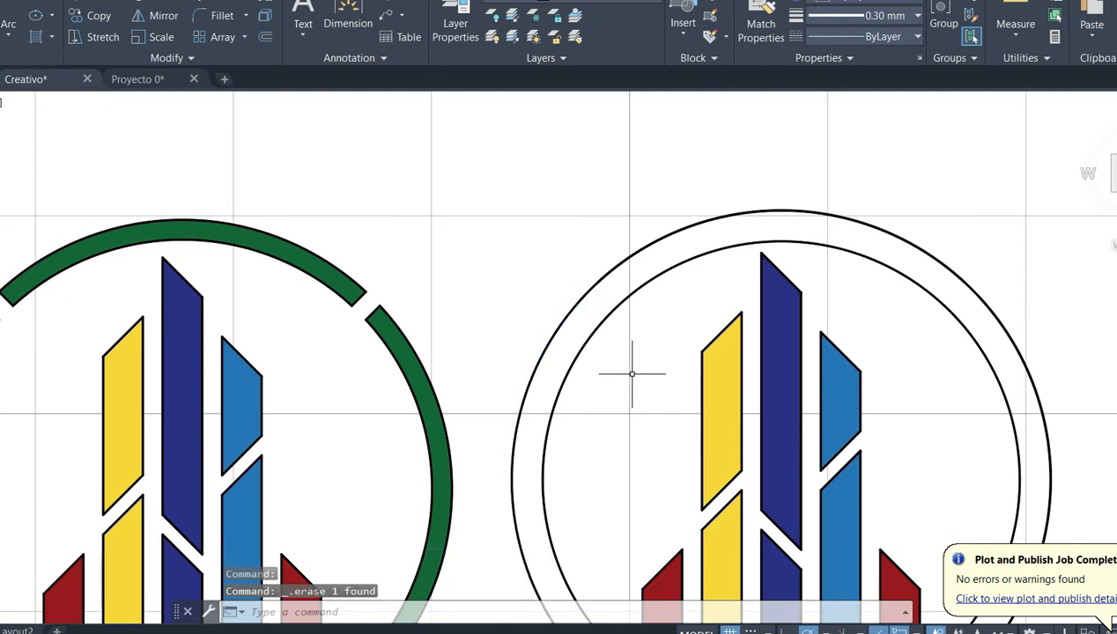
scroll(625, 396, "down", 5)
scroll(519, 550, "up", 8)
left_click(566, 448)
scroll(549, 457, "down", 5)
scroll(571, 392, "up", 1)
scroll(561, 410, "down", 1)
left_click(925, 242)
left_click(883, 305)
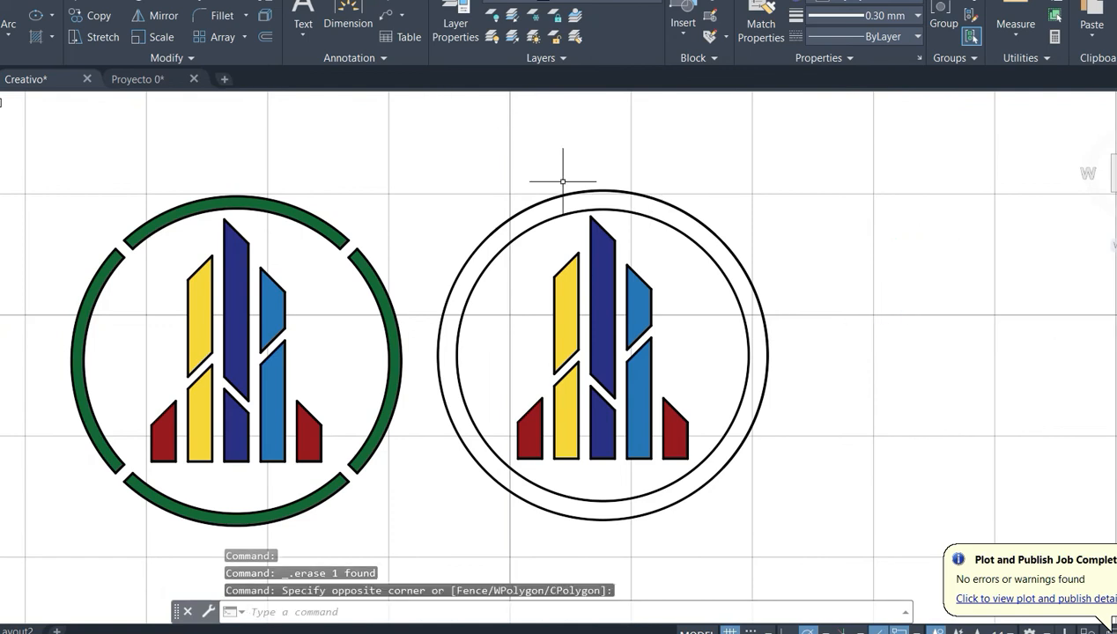
- Draw a line at 45° from the copied ring's centre to a point beyond its outer circle
type("l")
key("Return")
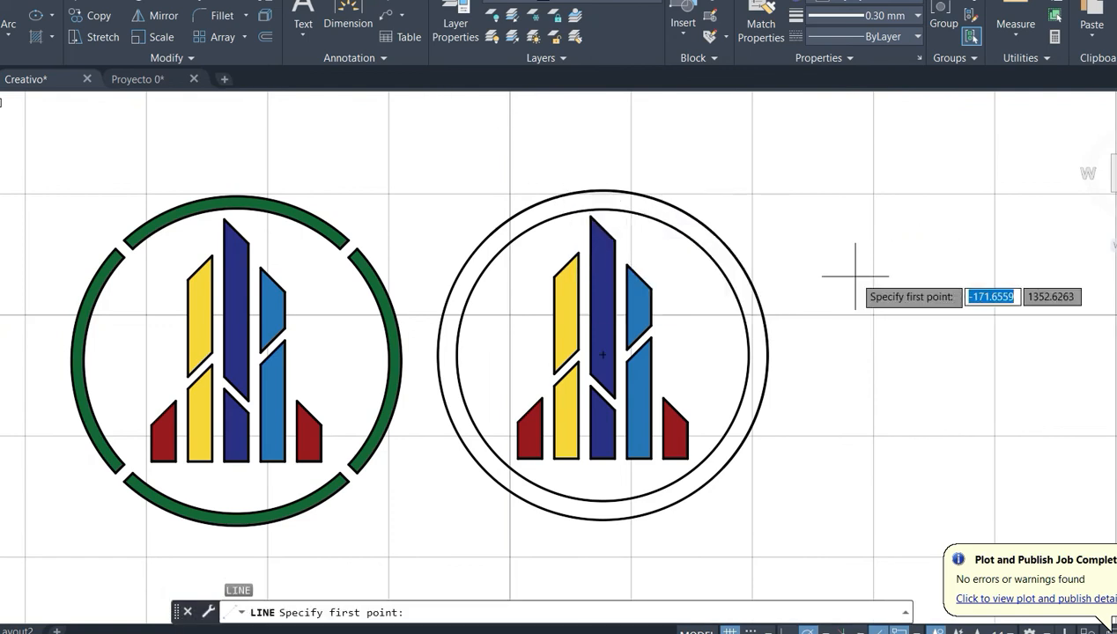
left_click(602, 355)
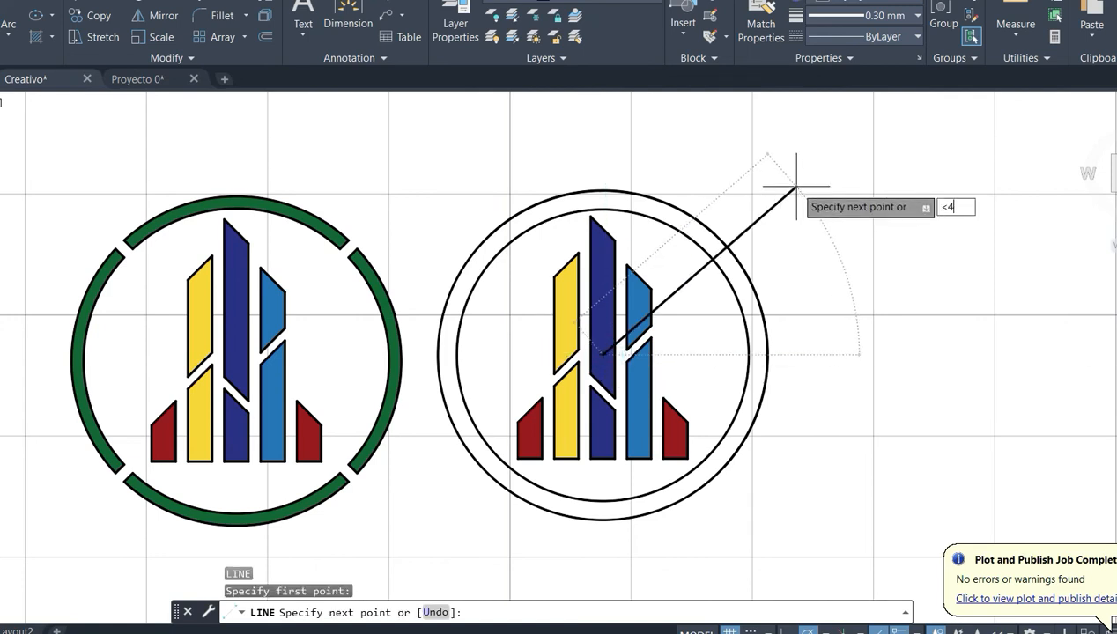
key("Return")
left_click(798, 170)
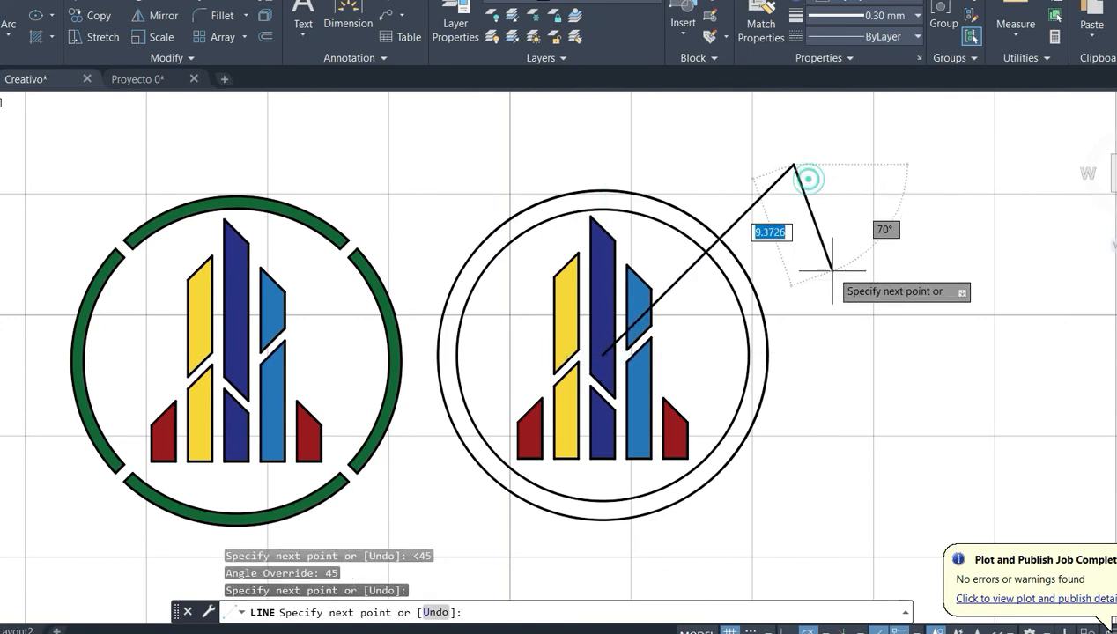
key("Return")
key("Return")
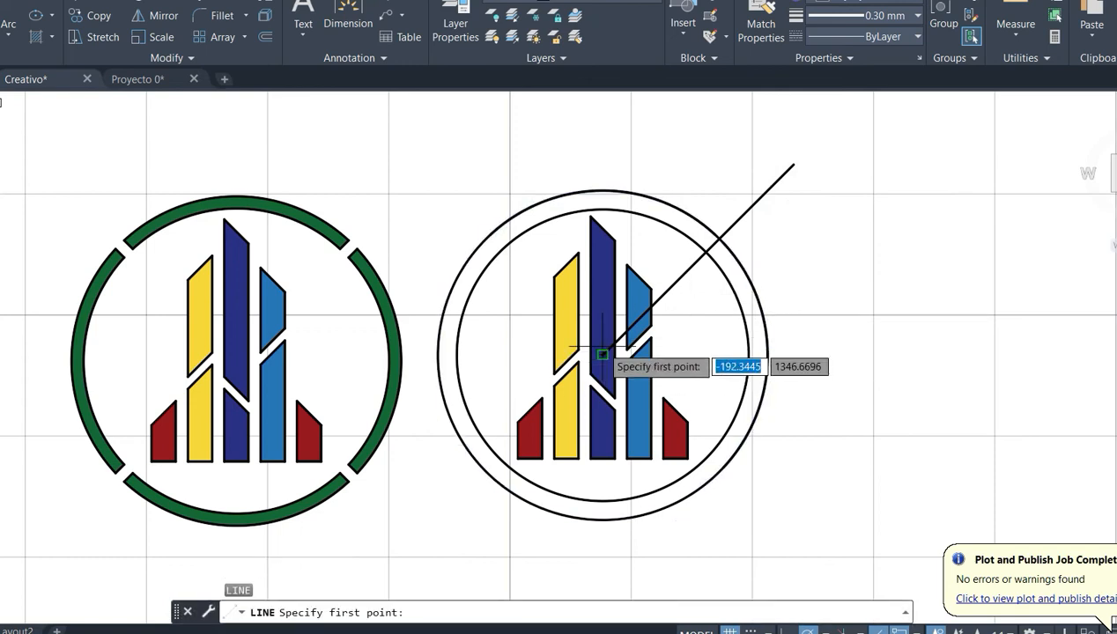
left_click(602, 355)
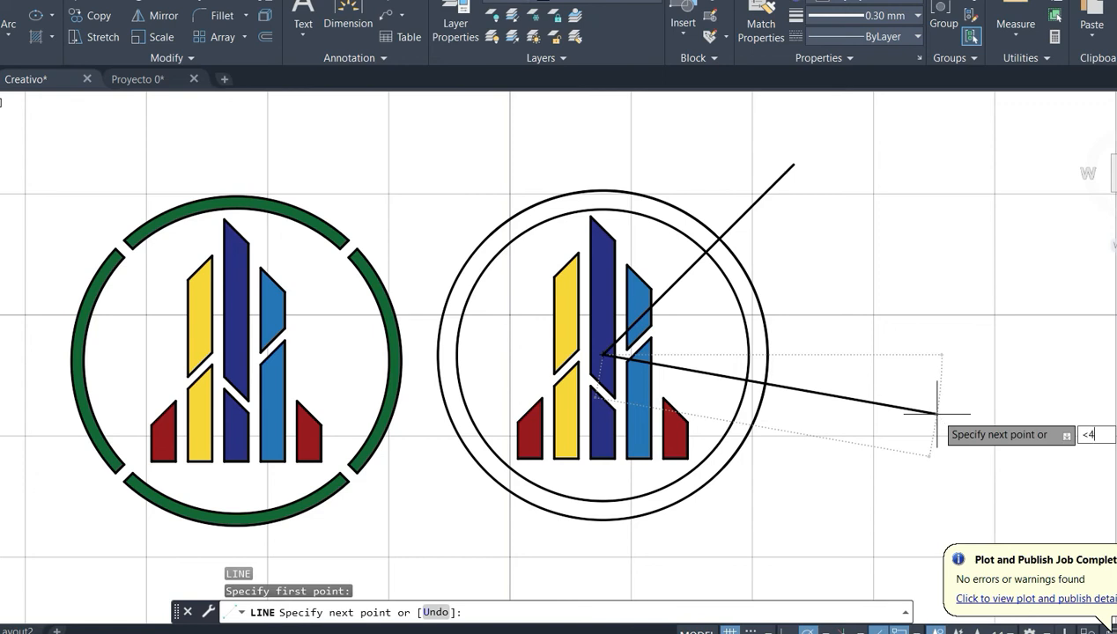
type("<45")
key("Return")
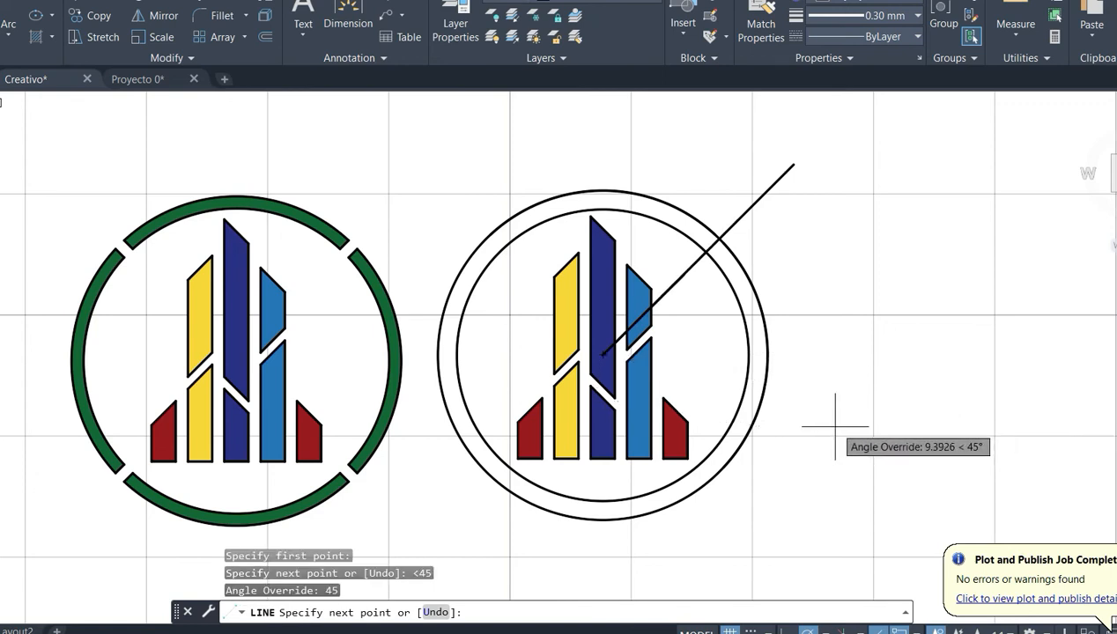
key("Escape")
- Draw a line at -45° from the copied ring's centre to just beyond its outer circle
key("Return")
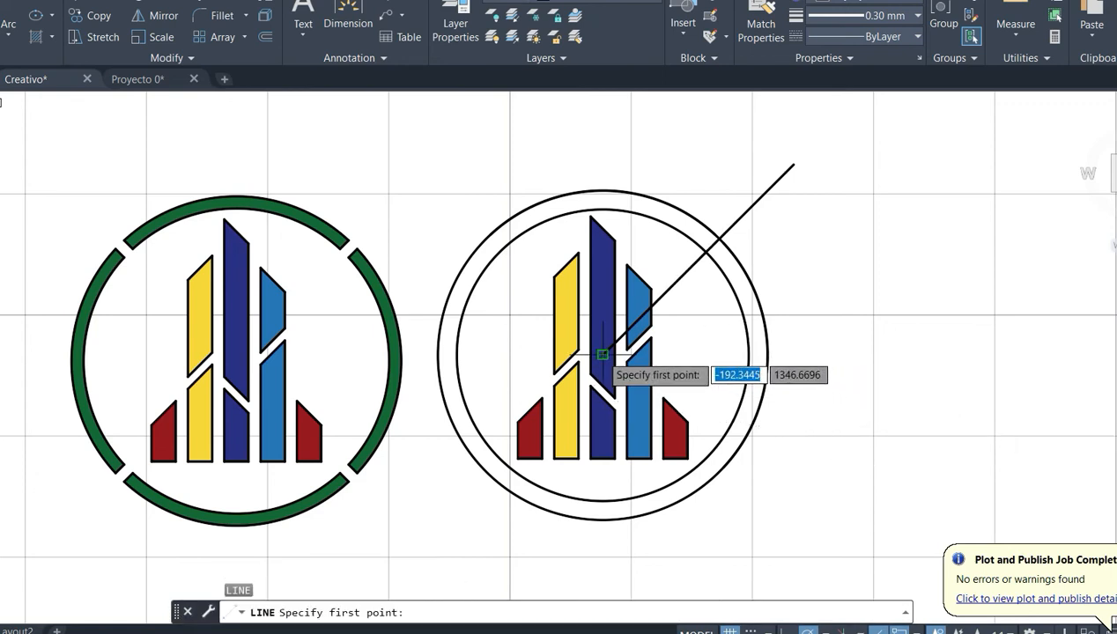
left_click(602, 355)
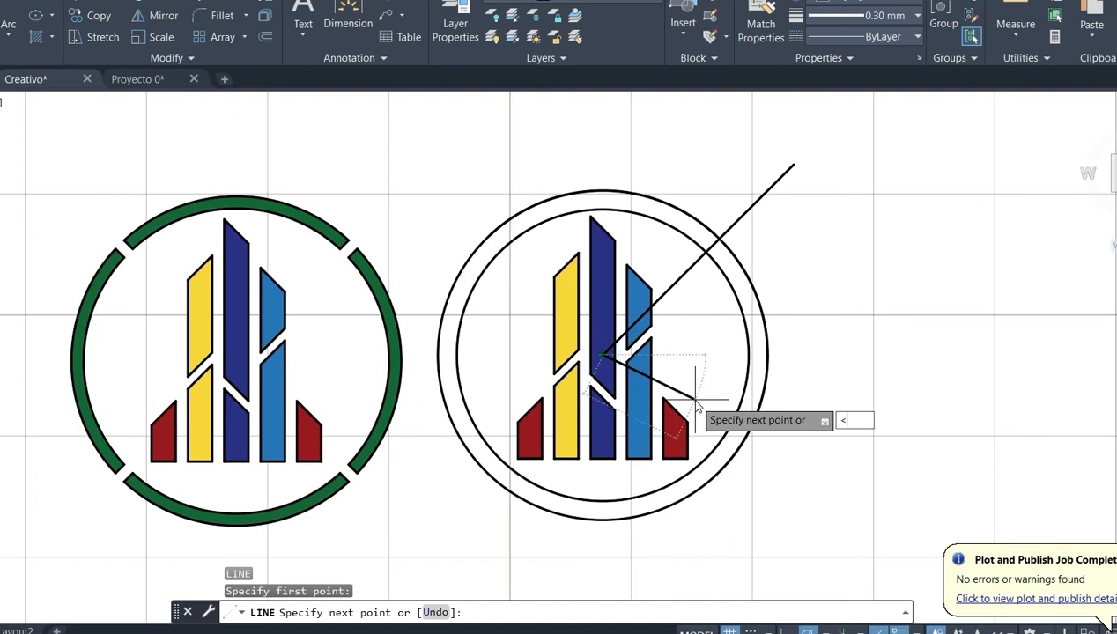
type("<-45")
key("Return")
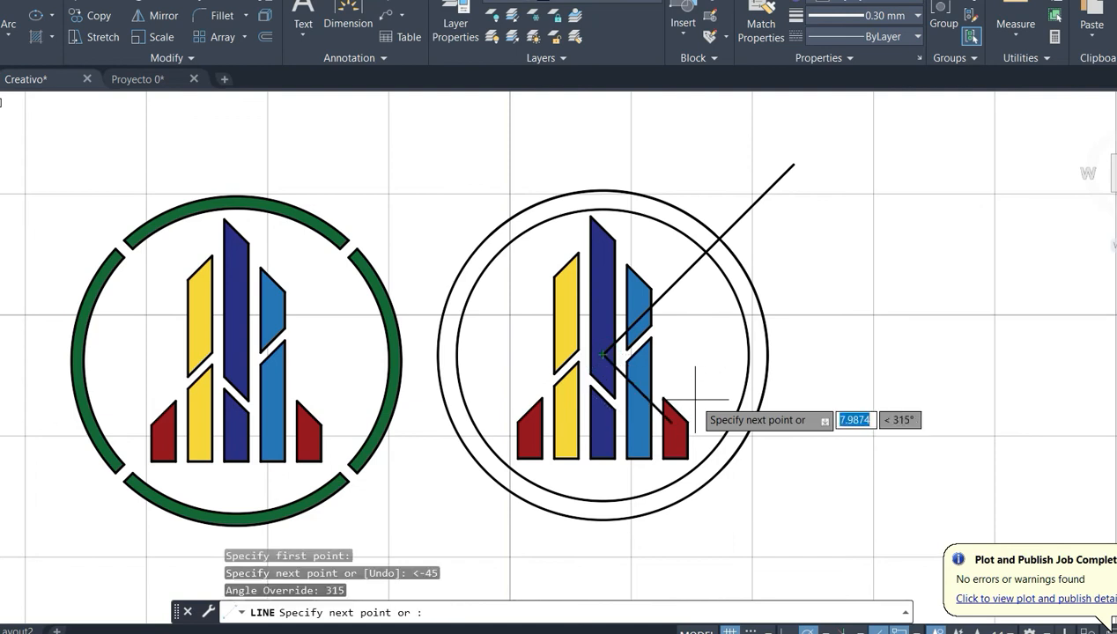
left_click(747, 500)
key("Return")
- Mirror both diagonal lines about the vertical axis through the ring's centre, keeping the originals
left_click(690, 268)
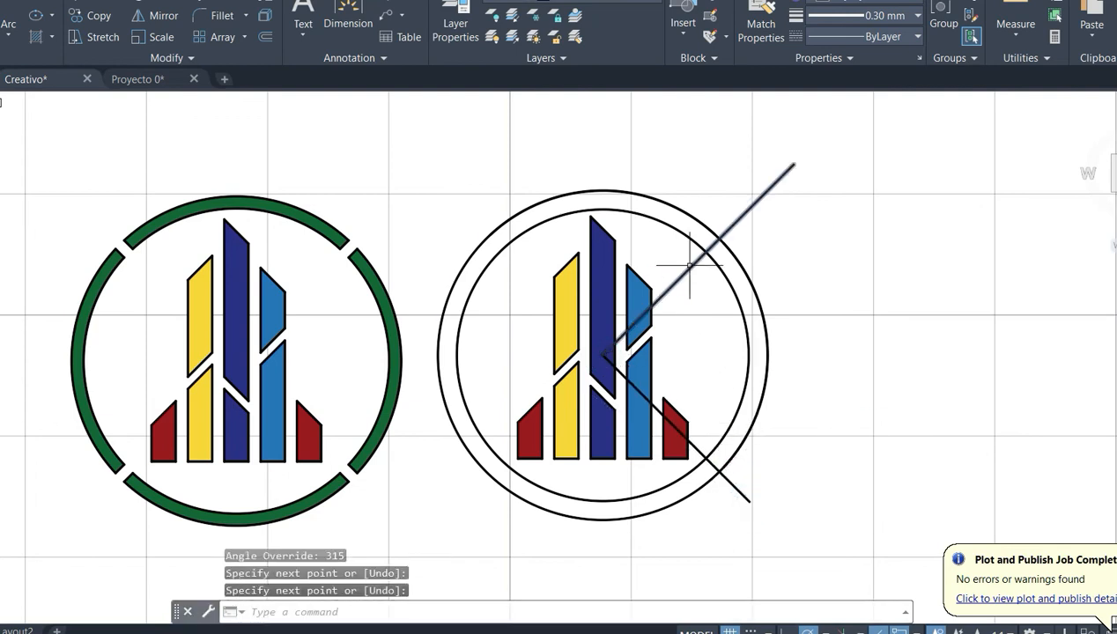
left_click(700, 455)
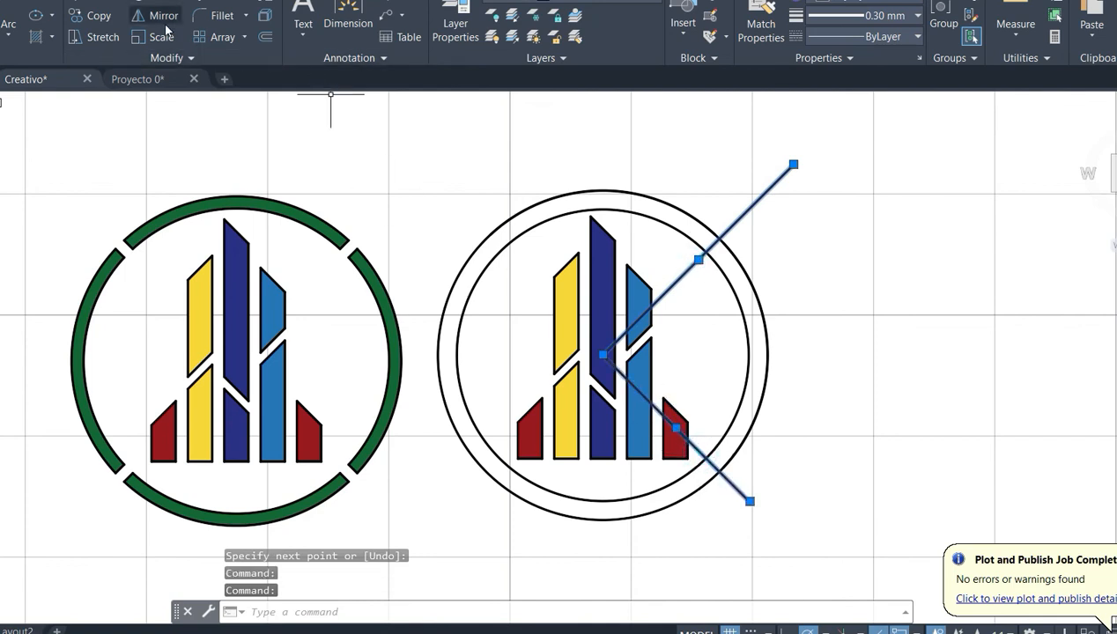
left_click(164, 27)
left_click(603, 355)
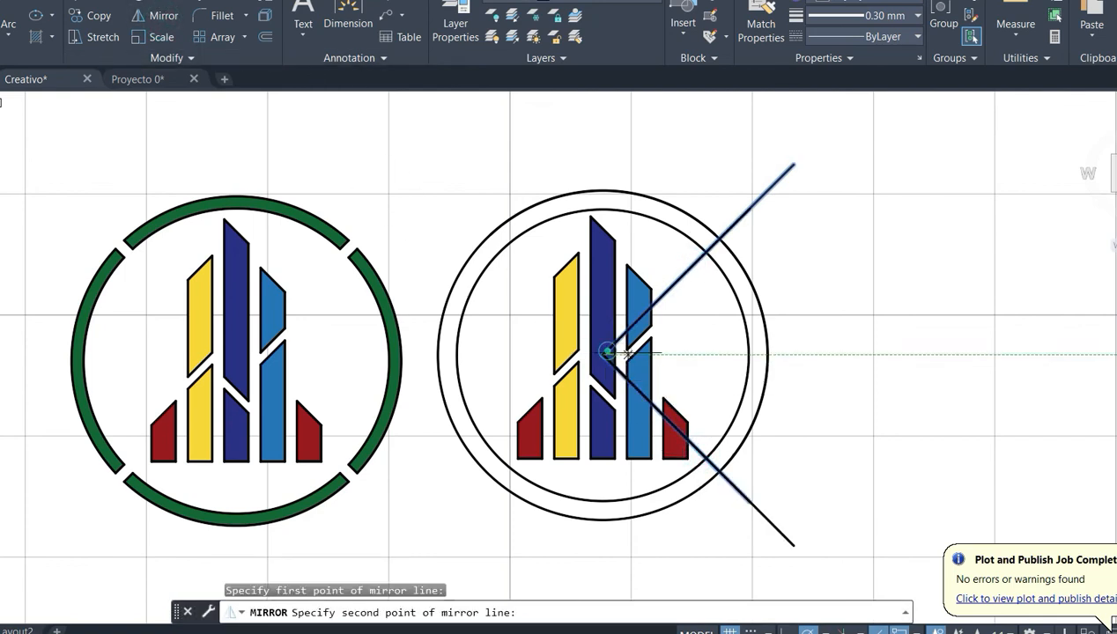
left_click(608, 480)
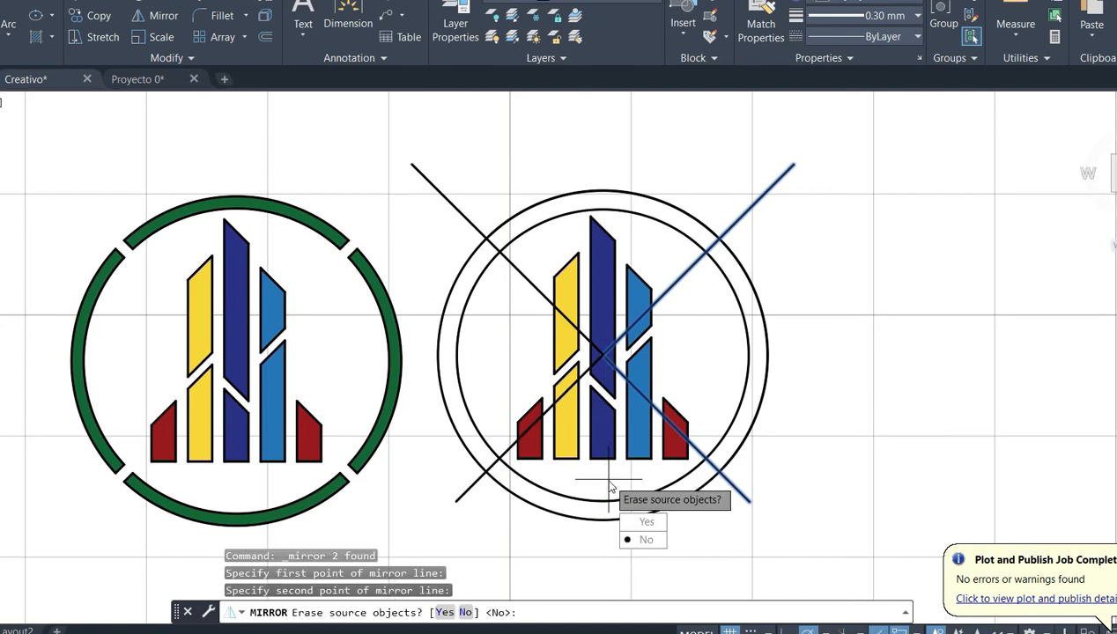
key("Return")
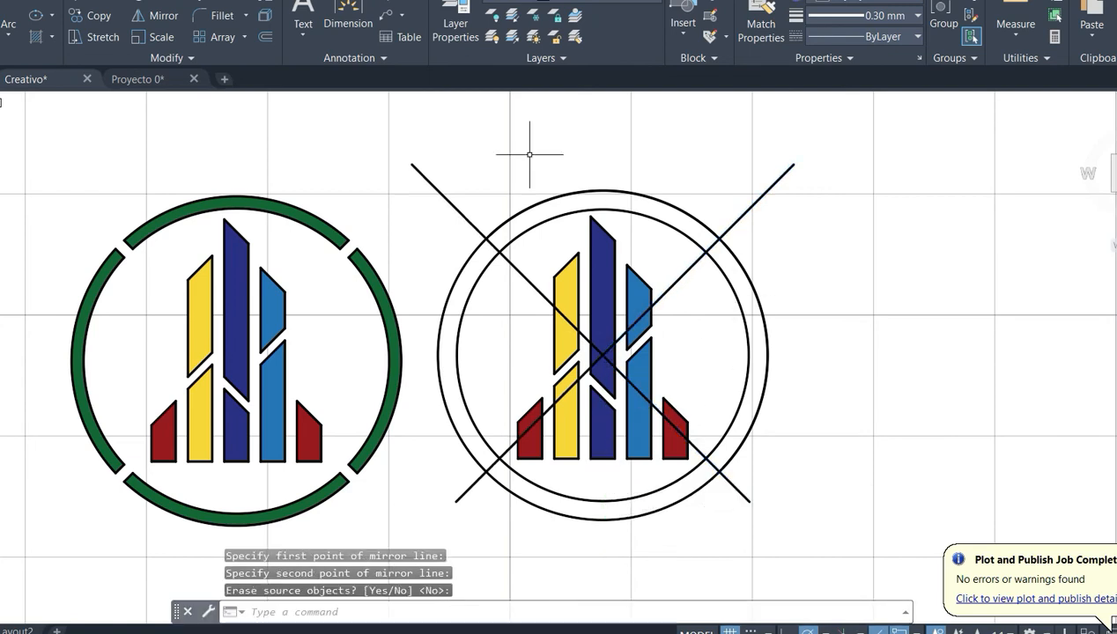
- Offset the two upper diagonals of the copied emblem by 0.5 to both sides
left_click(264, 38)
key("Return")
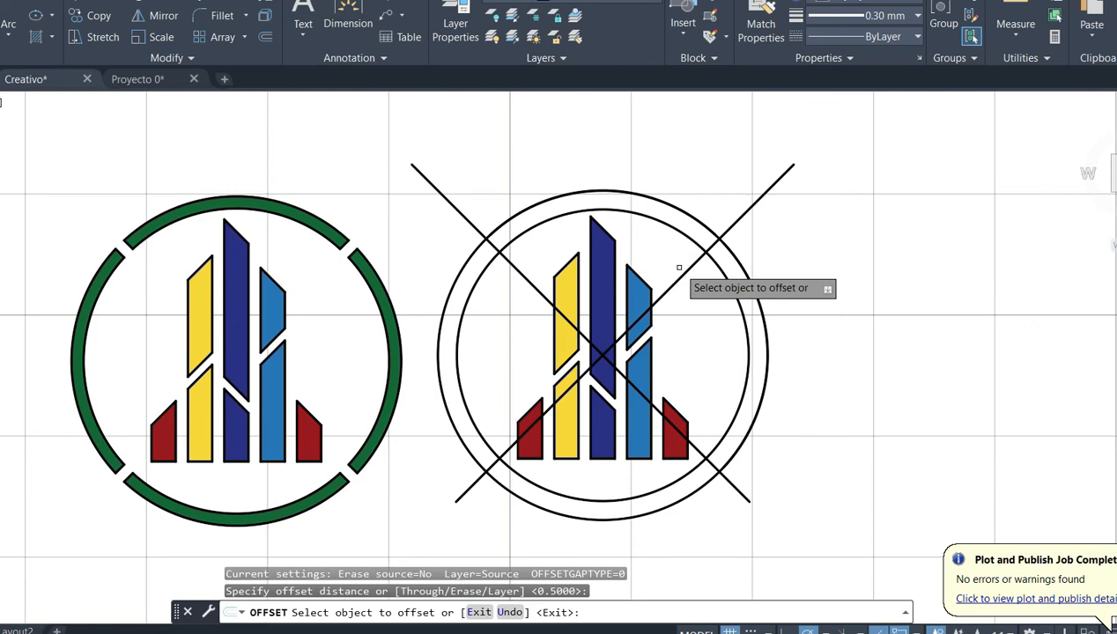
left_click(670, 264)
left_click(702, 288)
left_click(689, 266)
left_click(671, 254)
left_click(514, 266)
left_click(515, 263)
left_click(511, 257)
left_click(507, 281)
- Offset the two lower diagonals of the copied emblem by 0.5 to both sides
left_click(506, 449)
left_click(497, 433)
left_click(498, 456)
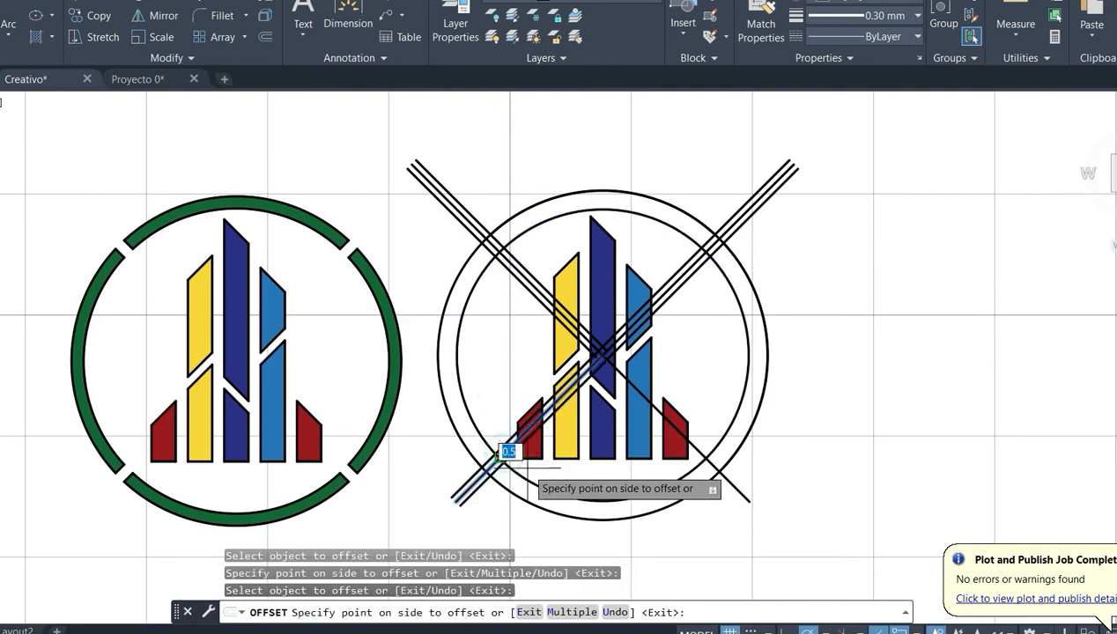
scroll(520, 464, "up", 4)
left_click(476, 431)
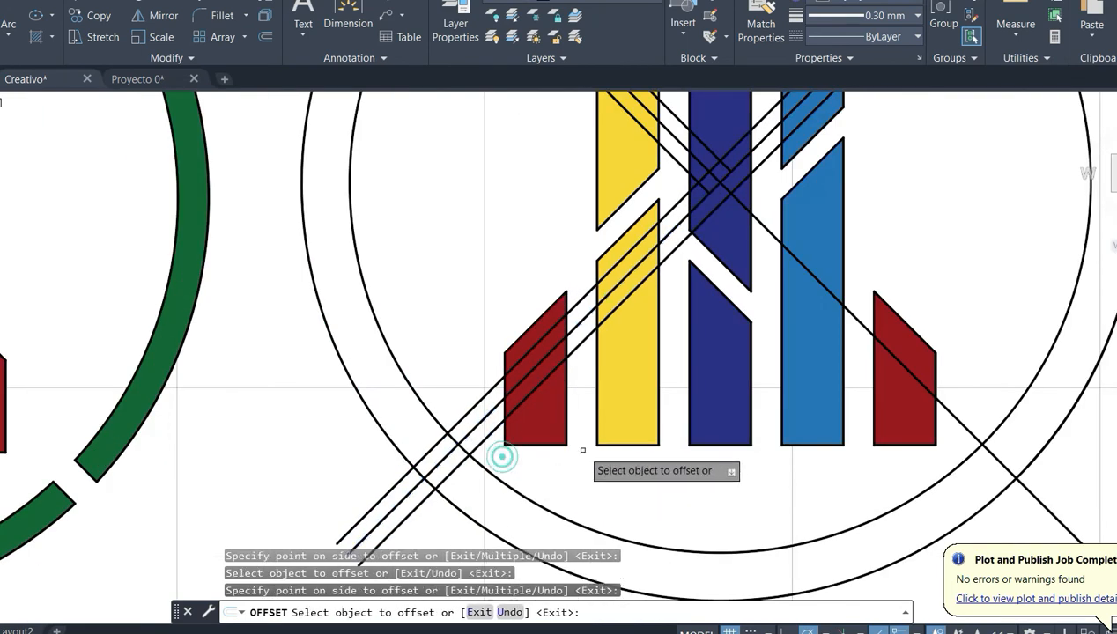
left_click(964, 429)
left_click(967, 448)
left_click(948, 419)
left_click(950, 439)
scroll(837, 445, "down", 5)
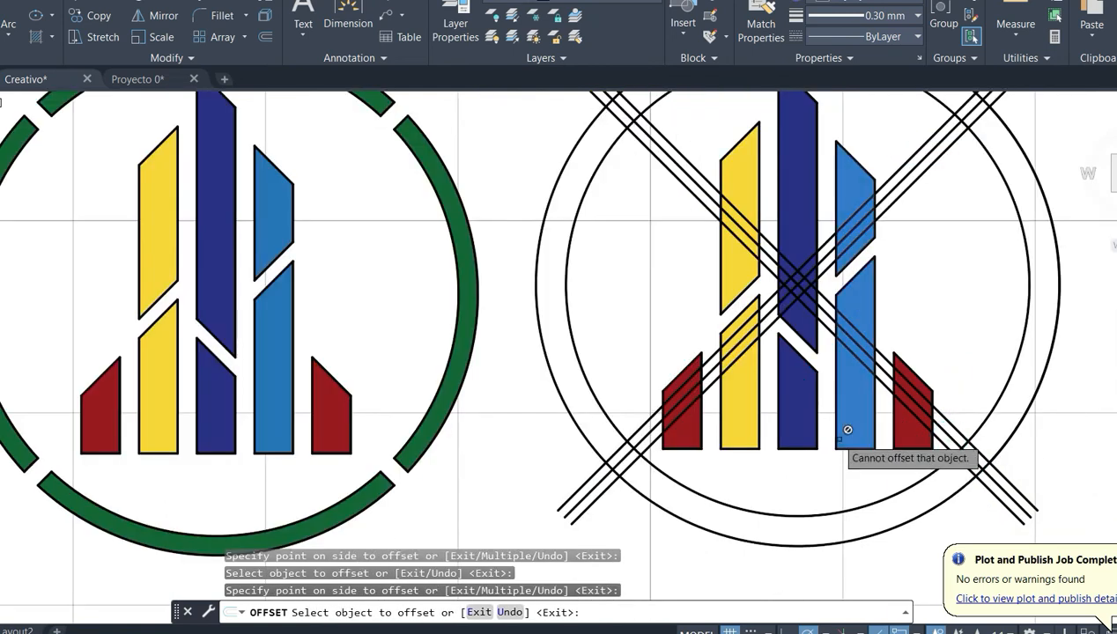
key("Escape")
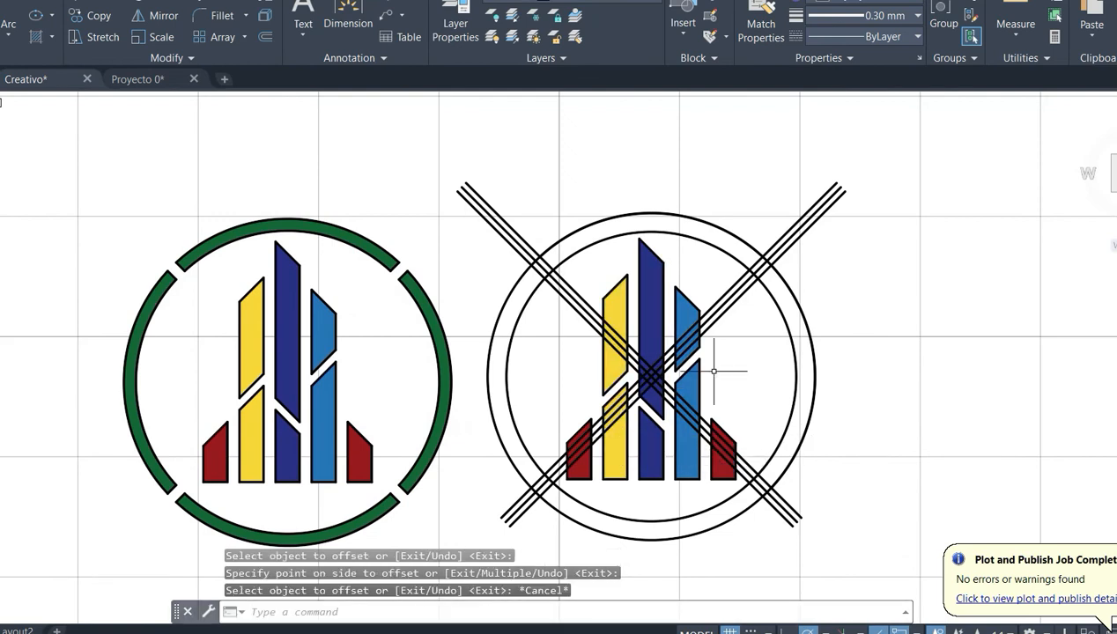
left_click(886, 148)
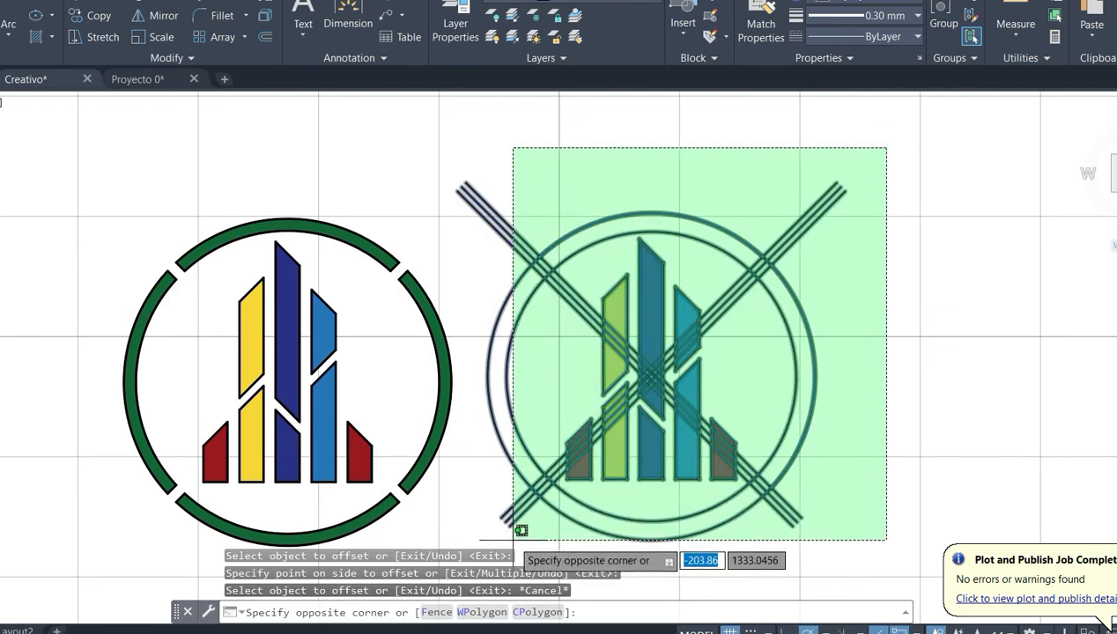
left_click(485, 535)
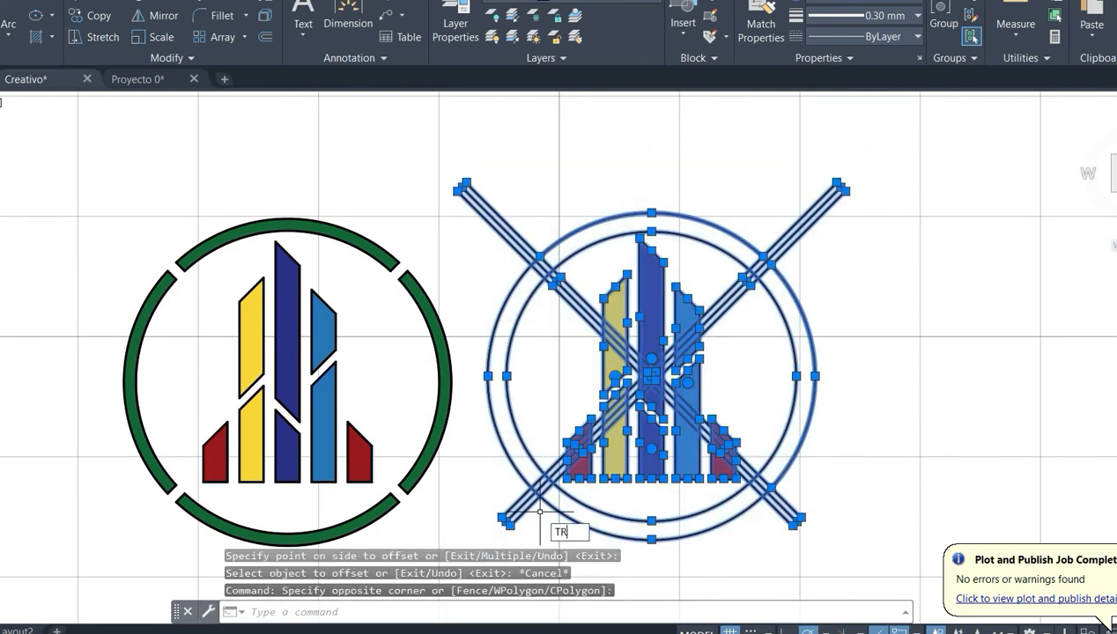
key("Return")
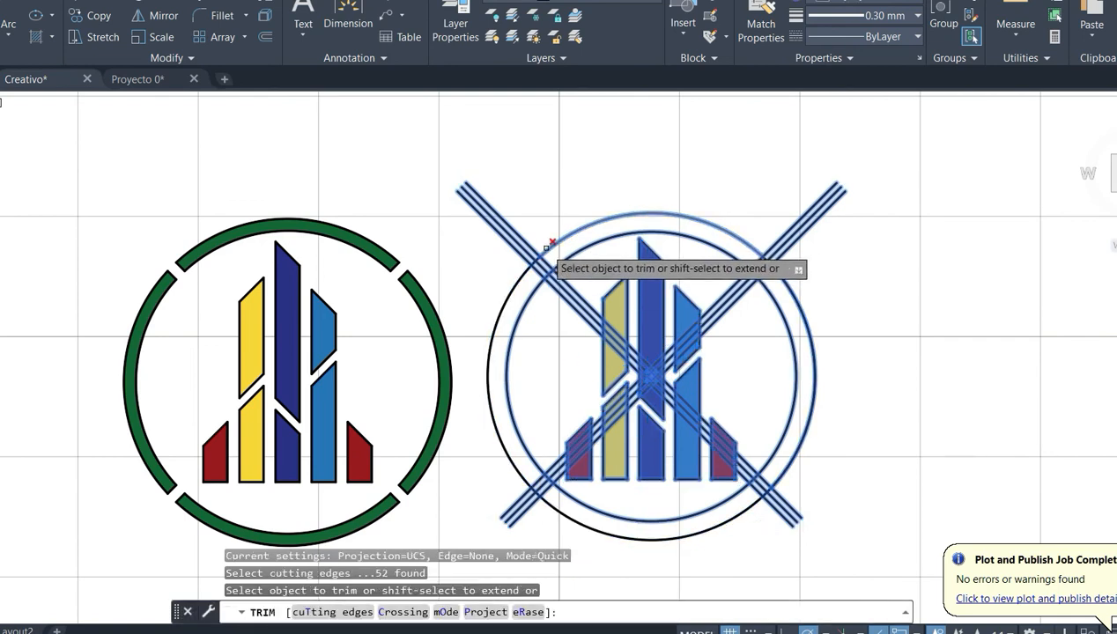
key("Escape")
- Delete the four original middle diagonals that meet at the copied ring's centre, keeping their offset lines
scroll(587, 374, "up", 6)
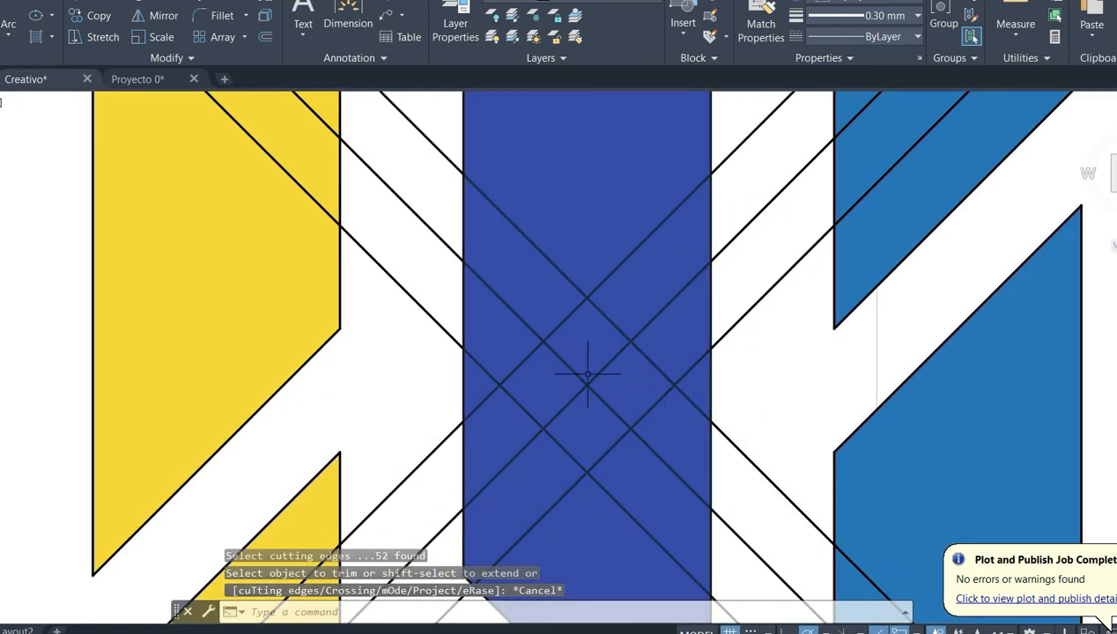
left_click(587, 381)
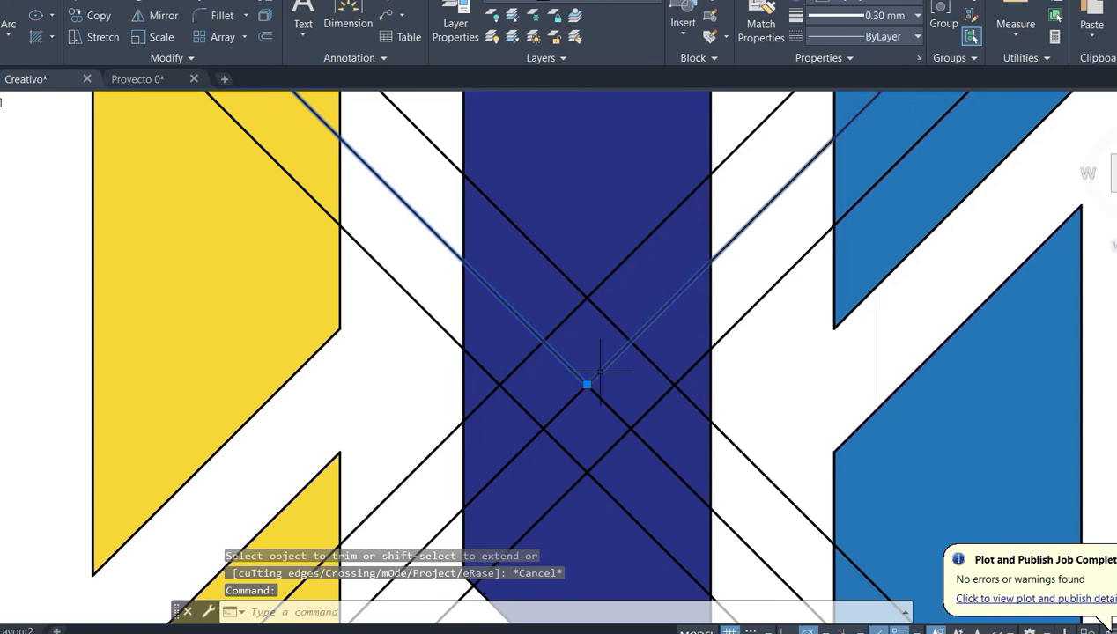
left_click(601, 372)
left_click(579, 390)
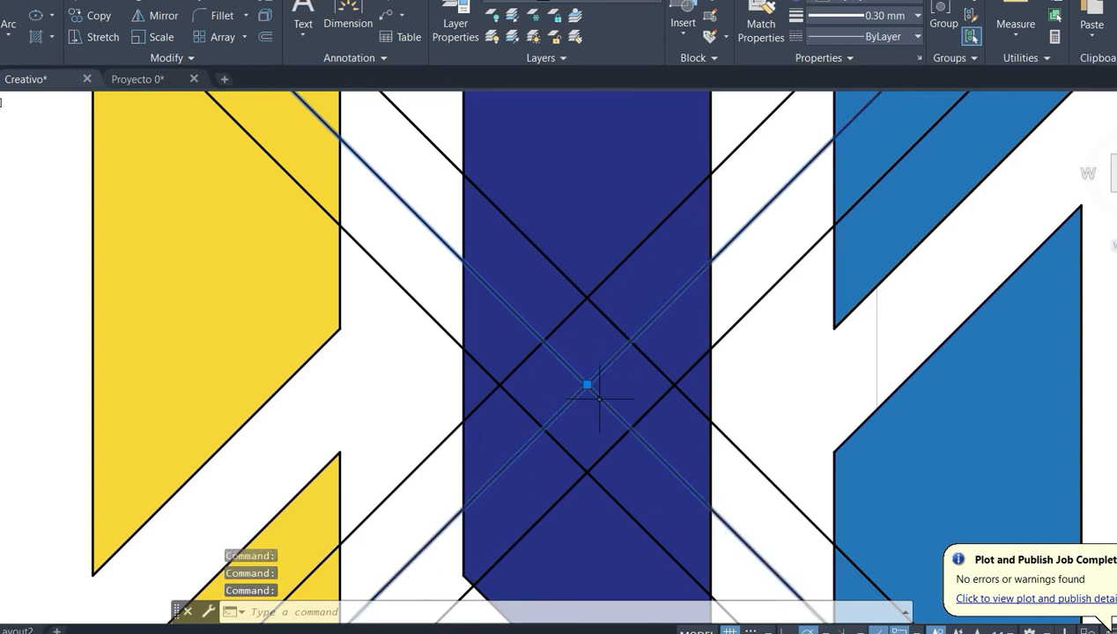
key("Delete")
scroll(599, 397, "down", 6)
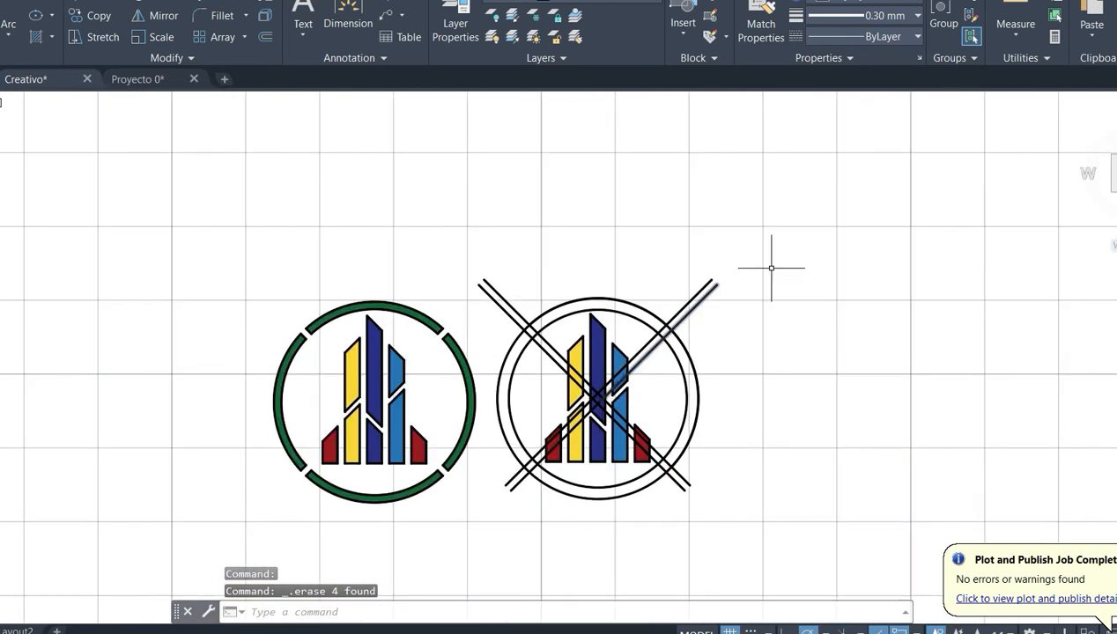
- Trim the upper-left diagonal pair and the ring arcs between them to leave a closed-ended gap in the copied ring
scroll(705, 354, "up", 2)
middle_click_drag(731, 357, 759, 324)
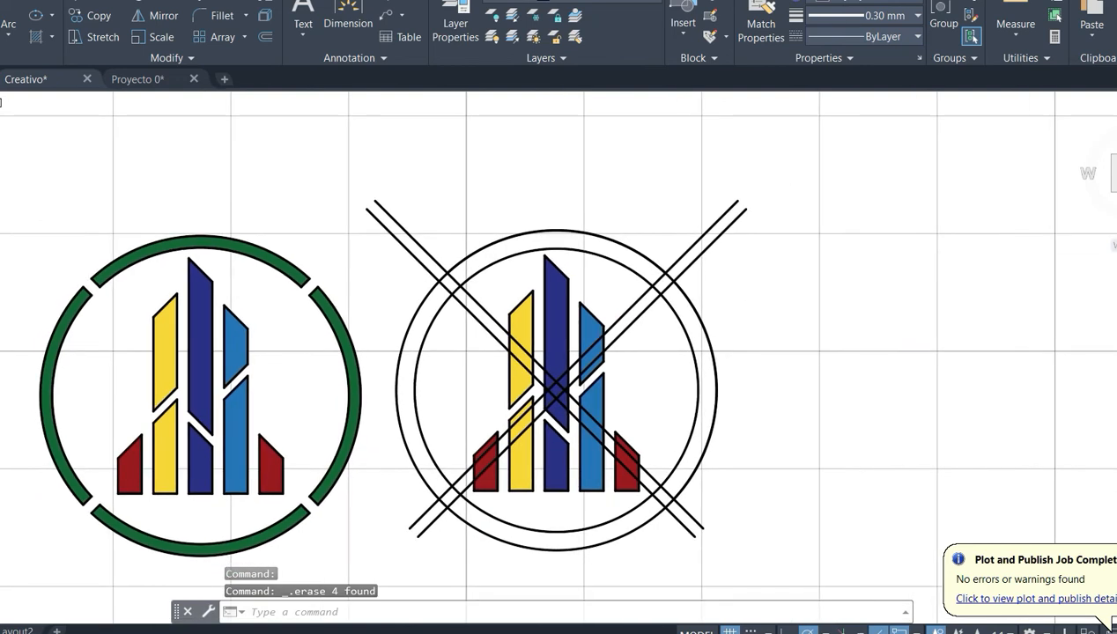
left_click(790, 140)
left_click(384, 561)
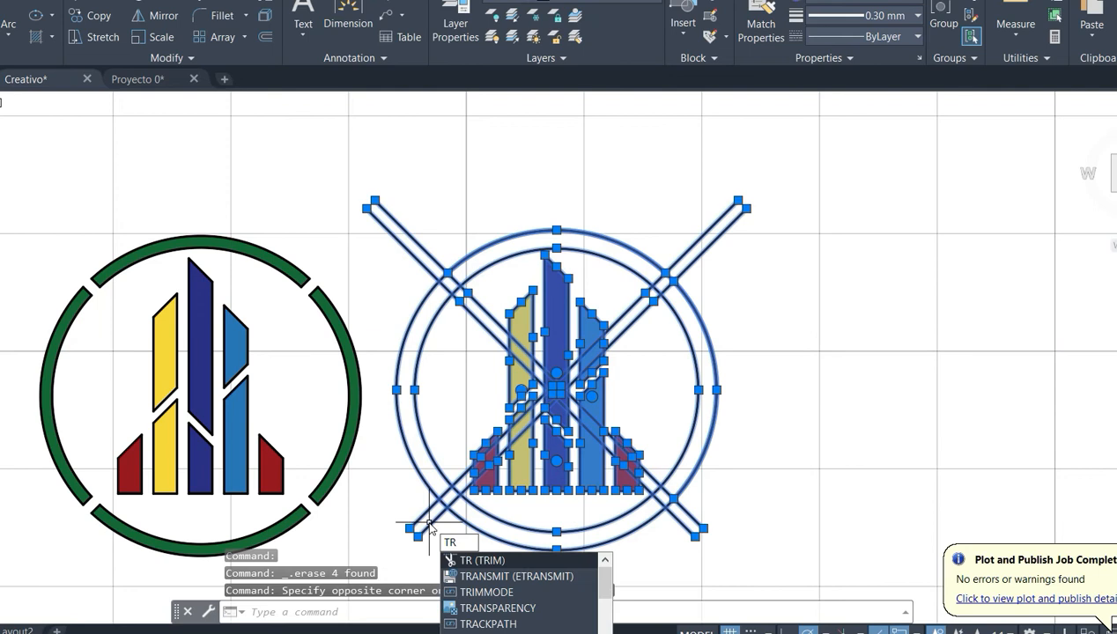
key("Return")
scroll(448, 391, "up", 4)
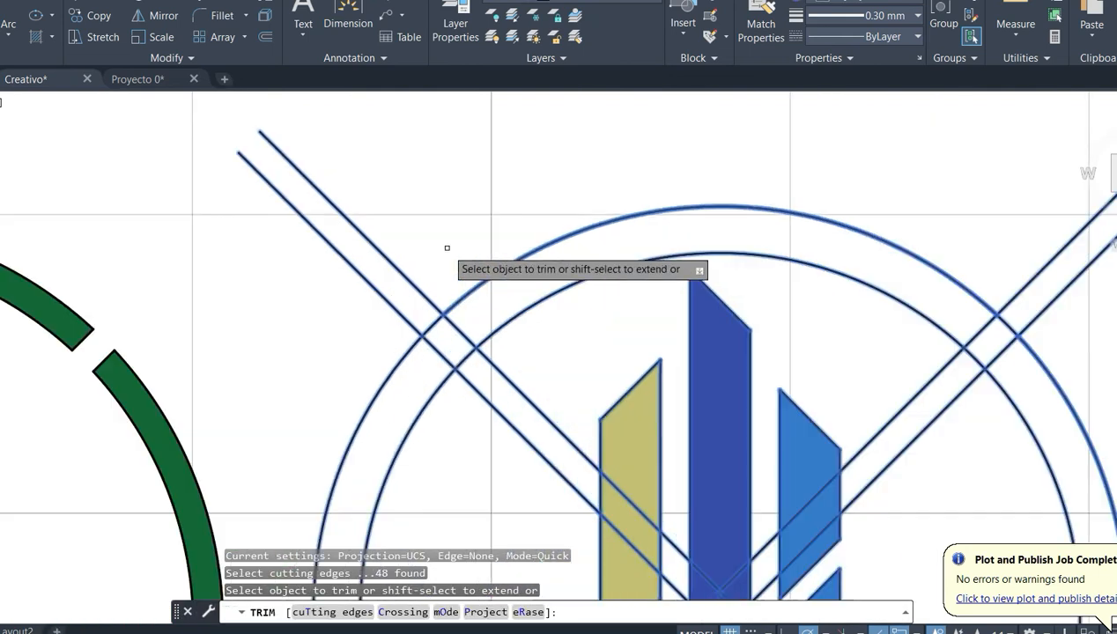
left_click(427, 295)
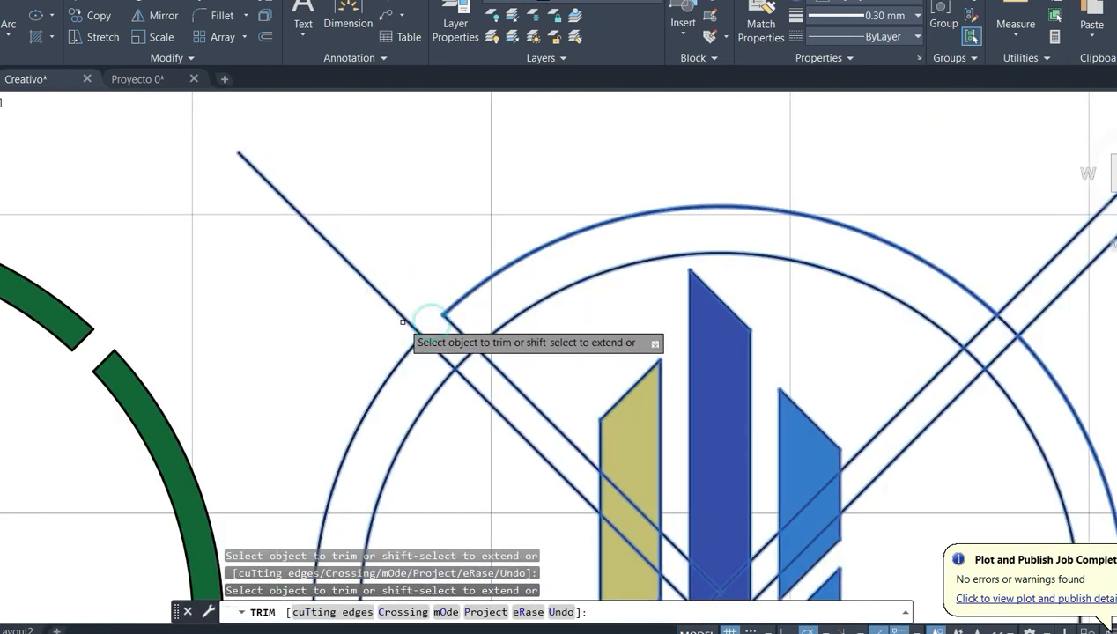
left_click(407, 319)
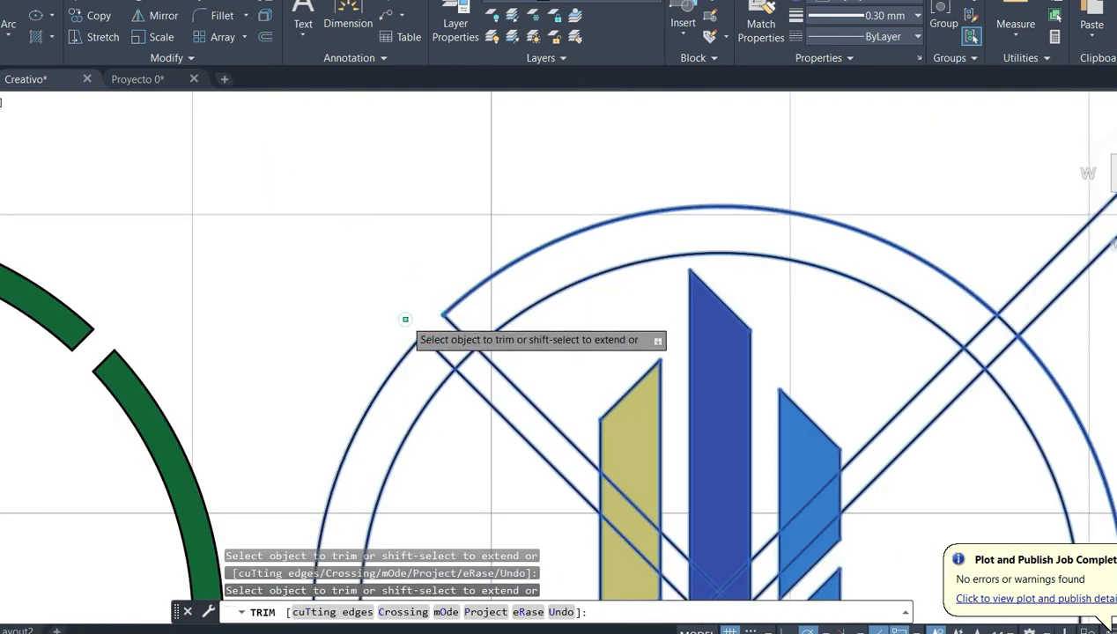
left_click(494, 360)
- Trim the upper-right diagonal pair and the arcs between them to open a matching gap in the ring
middle_click_drag(869, 421, 700, 421)
left_click(849, 298)
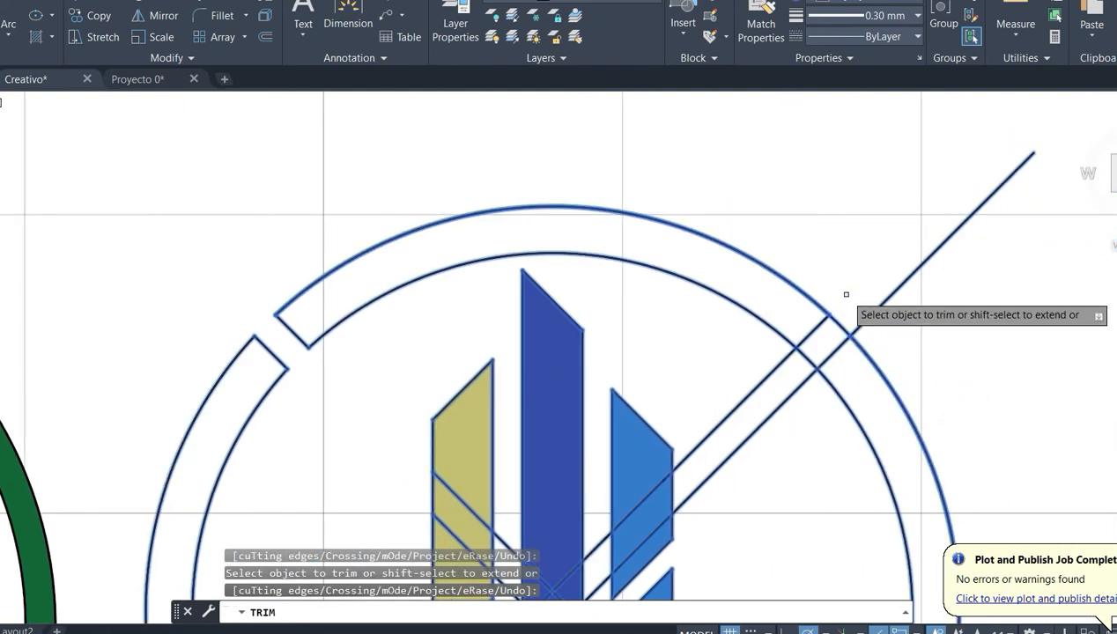
left_click(876, 310)
left_click(841, 324)
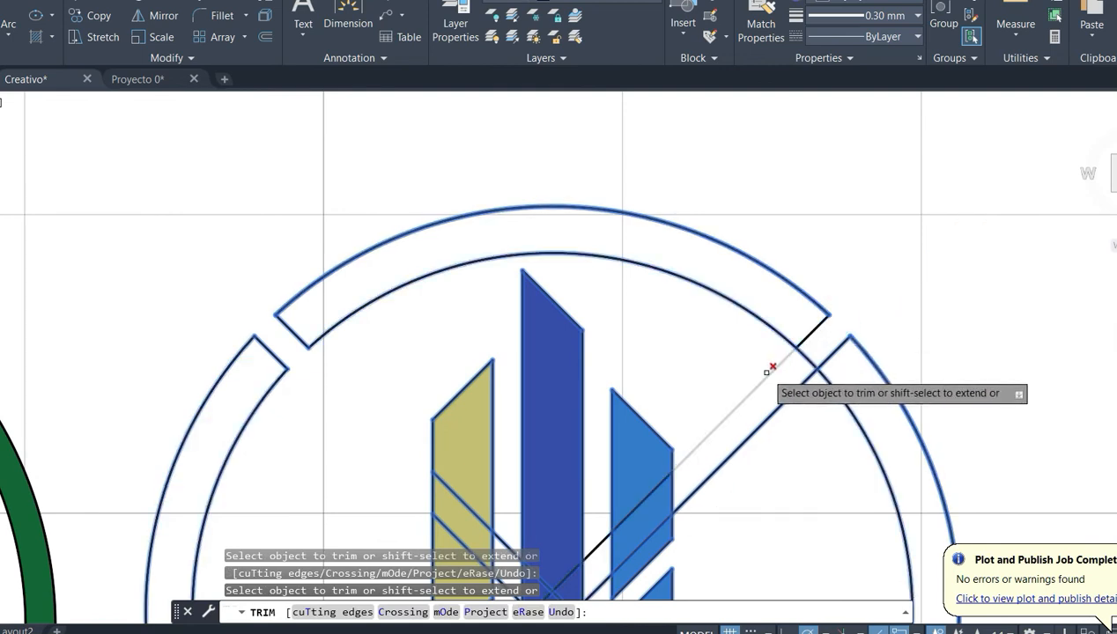
left_click(777, 368)
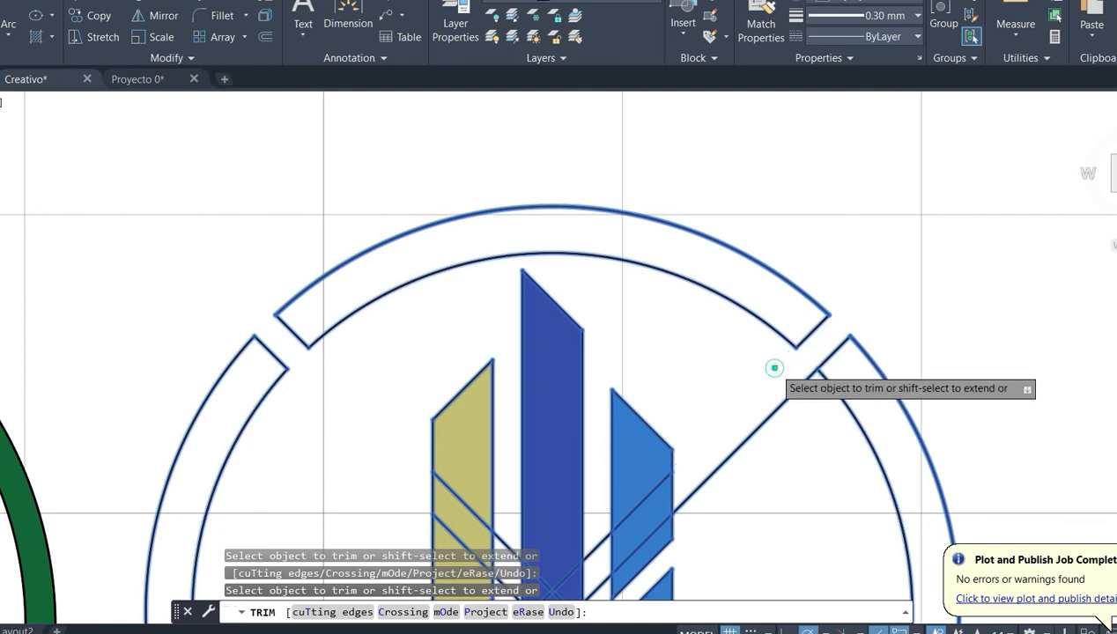
left_click(784, 402)
- Trim the lower-right diagonal pair and the arcs between them to open the ring's lower-right gap
scroll(738, 394, "down", 4)
scroll(784, 493, "up", 6)
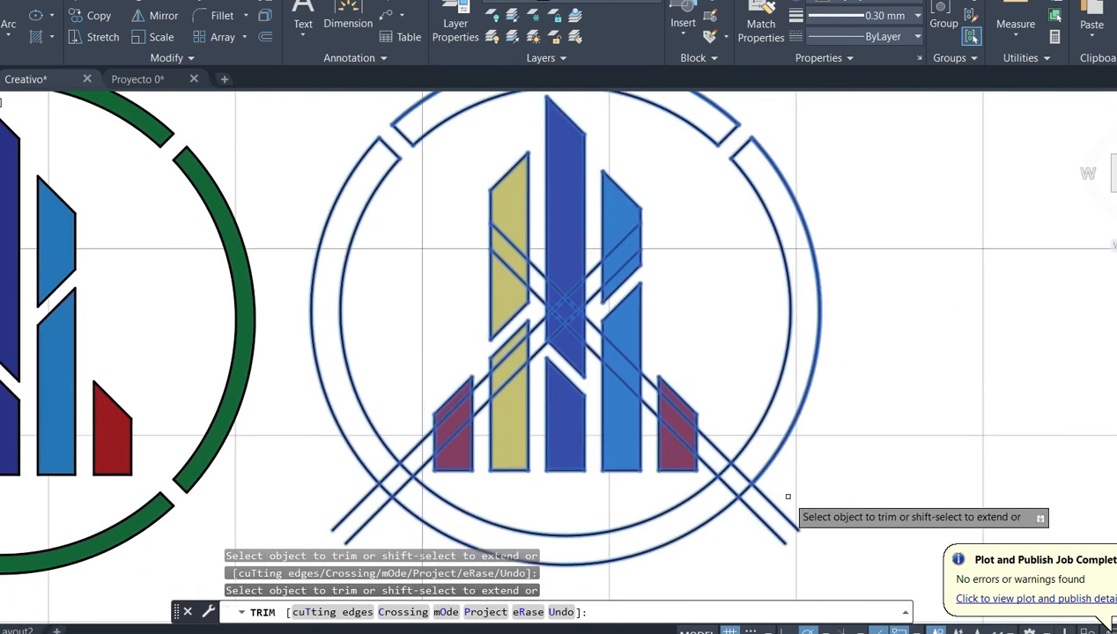
left_click(786, 461)
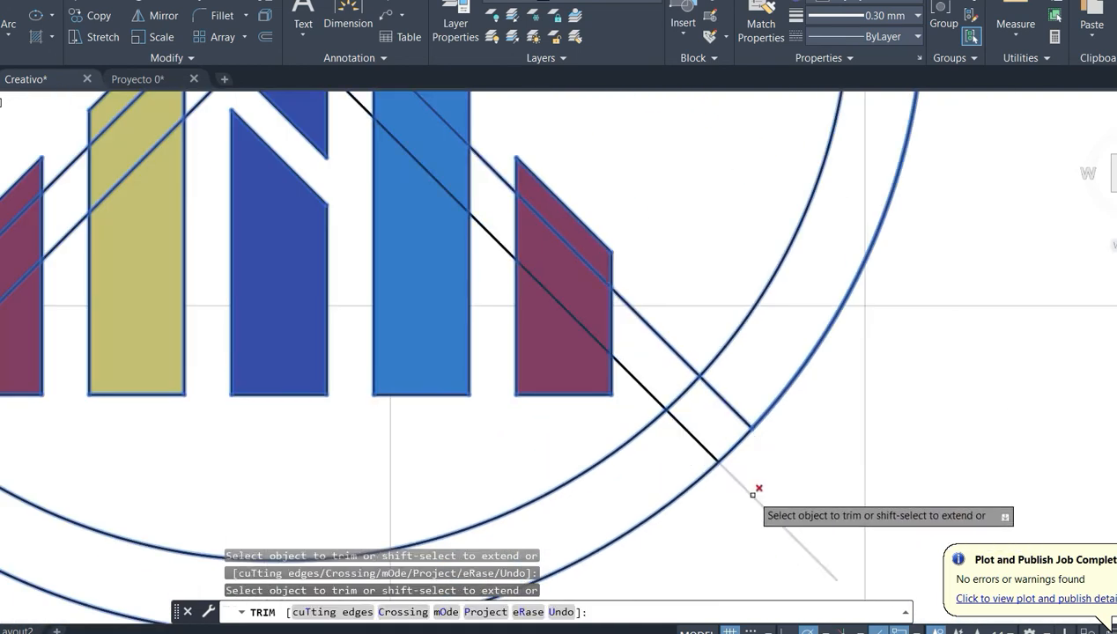
left_click(685, 390)
left_click(732, 446)
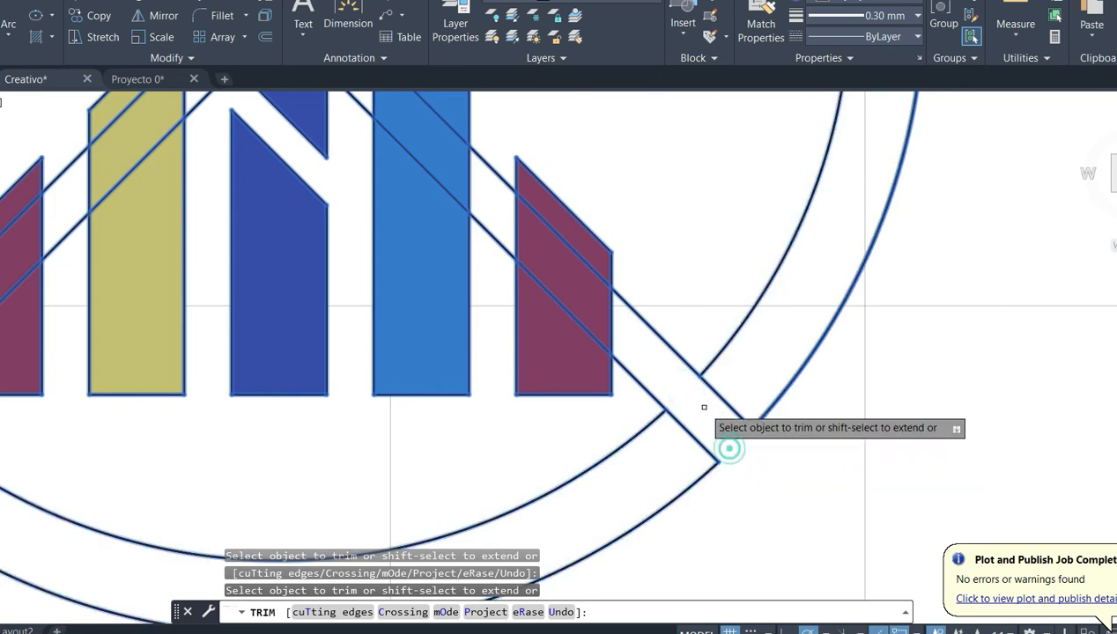
left_click(675, 346)
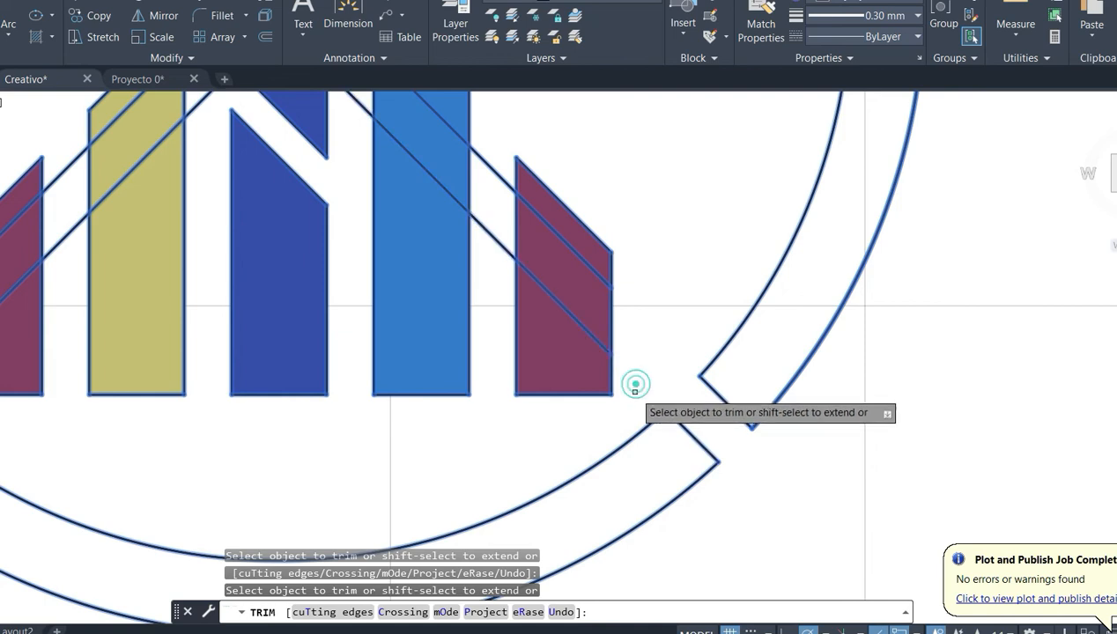
- Trim the lower-left diagonal pair and the arcs between them to open the ring's last gap, and finish trimming
scroll(634, 387, "down", 2)
middle_click_drag(218, 417, 412, 401)
scroll(411, 414, "up", 3)
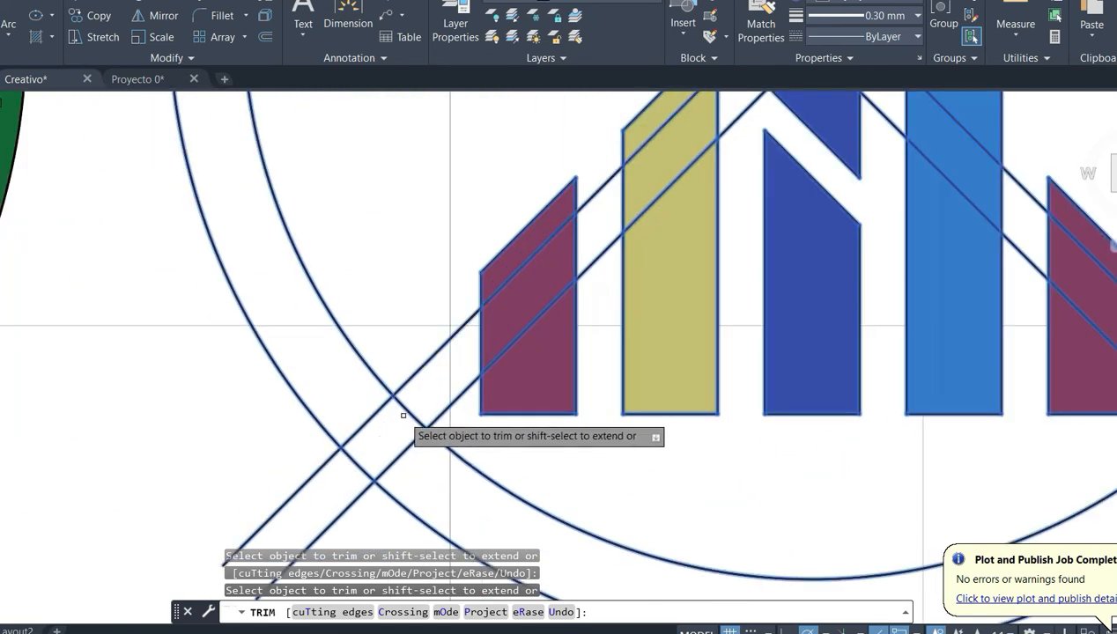
left_click(315, 471)
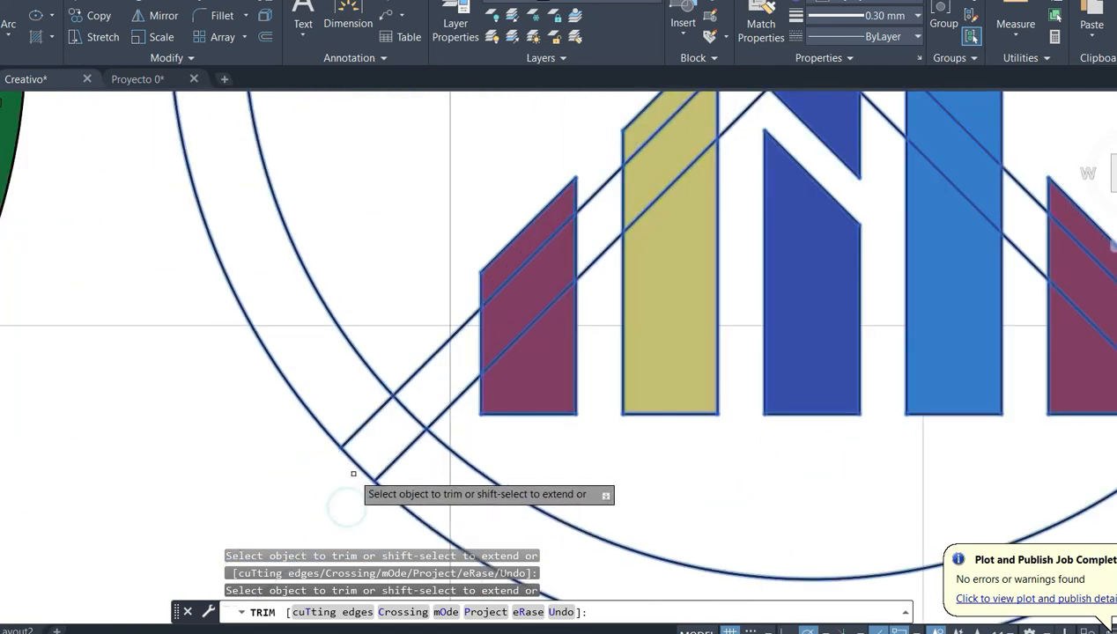
left_click(407, 418)
left_click(423, 367)
left_click(449, 403)
scroll(447, 411, "down", 5)
scroll(574, 324, "up", 5)
key("Escape")
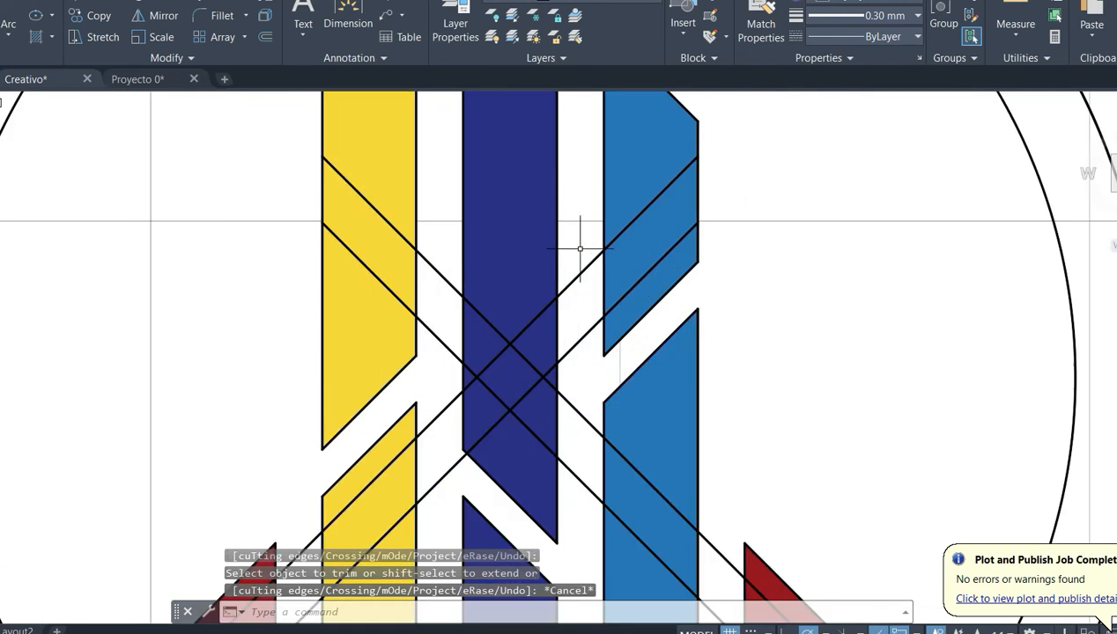
- Delete the leftover diagonal line pieces that cross the coloured bars inside the copied ring
left_click(586, 253)
left_click(573, 353)
left_click(448, 258)
left_click(438, 320)
left_click(438, 384)
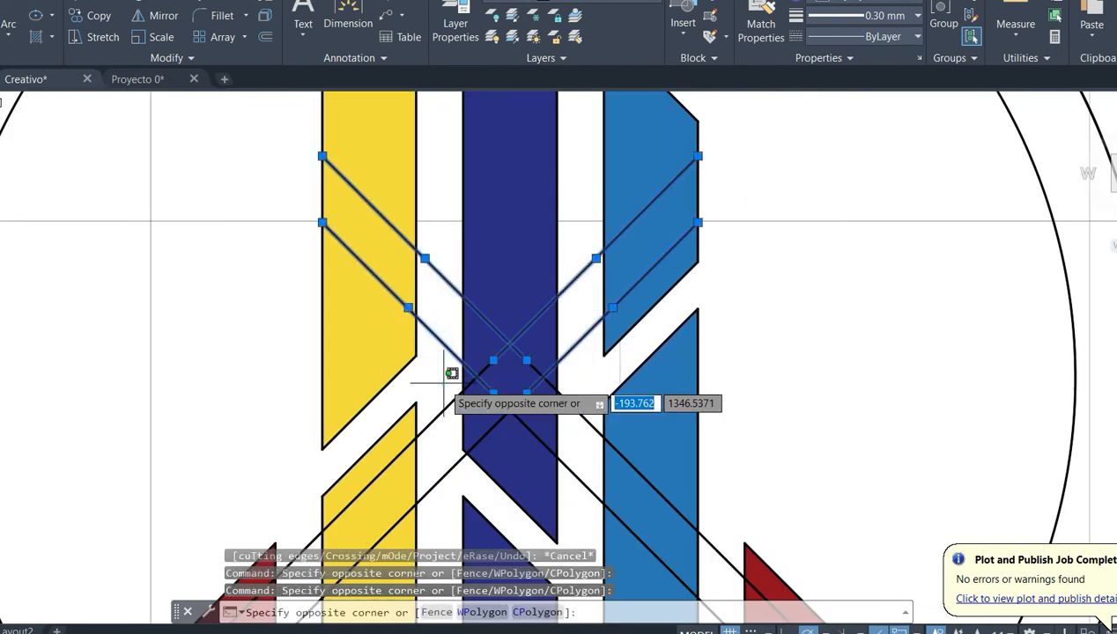
left_click(443, 475)
left_click(581, 394)
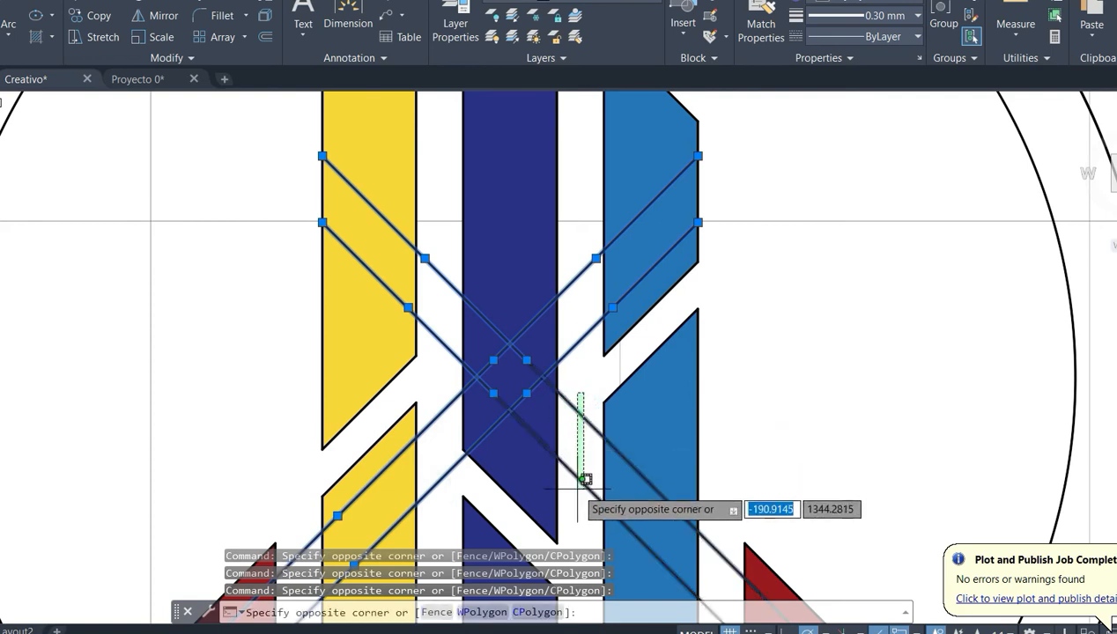
left_click(585, 479)
key("Delete")
scroll(589, 414, "down", 4)
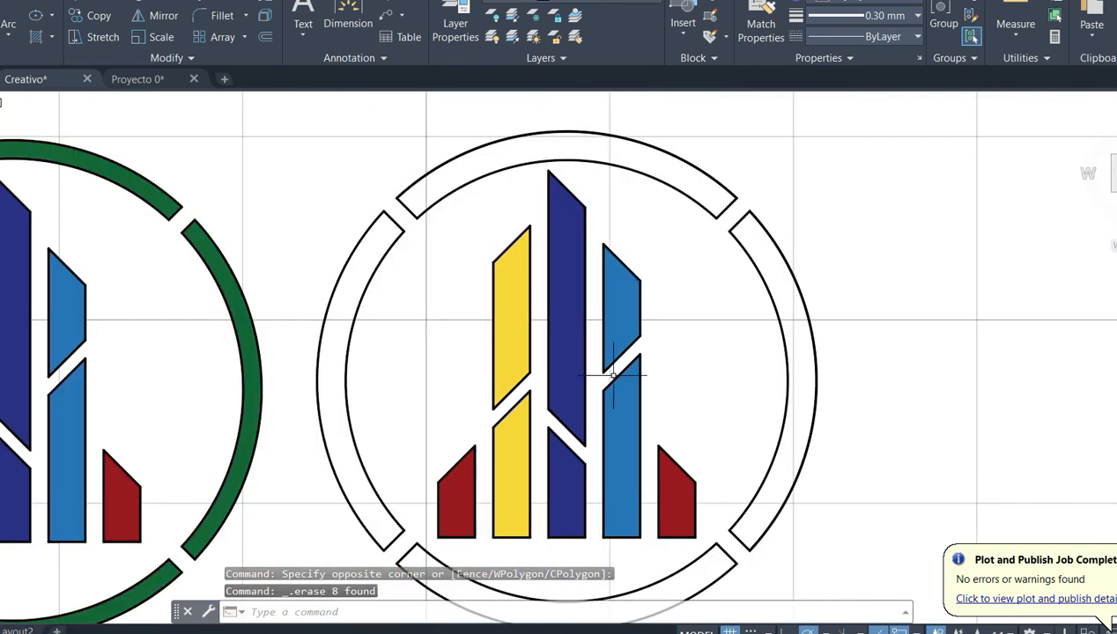
- Hatch the four segments of the copied emblem's thicker ring with solid dark red (153,27,30)
scroll(294, 137, "down", 2)
scroll(264, 137, "up", 2)
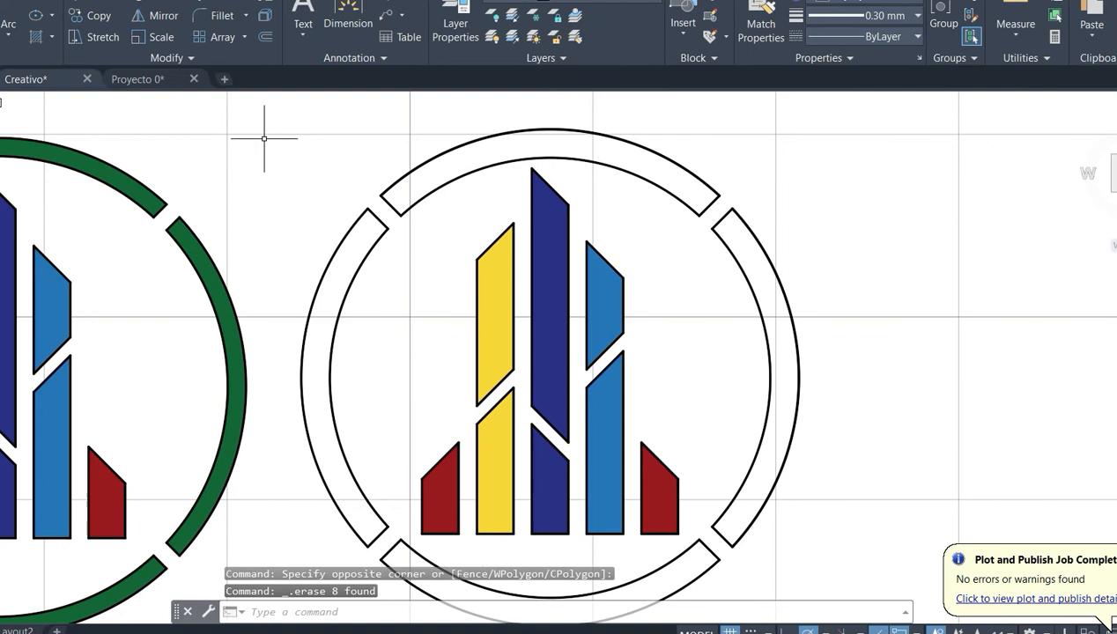
left_click(34, 40)
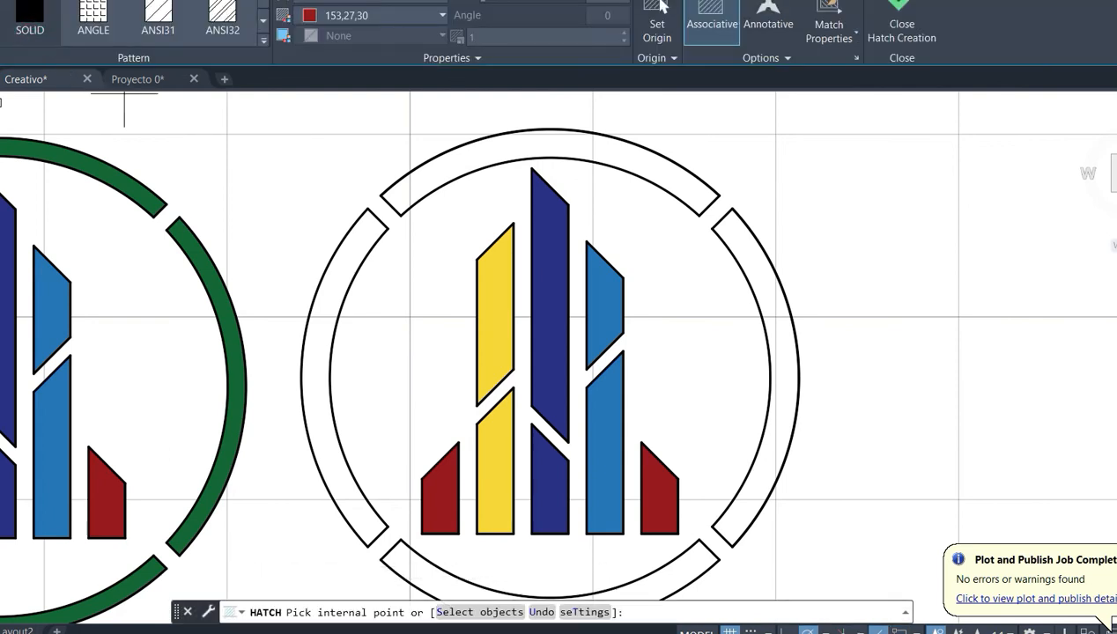
left_click(430, 181)
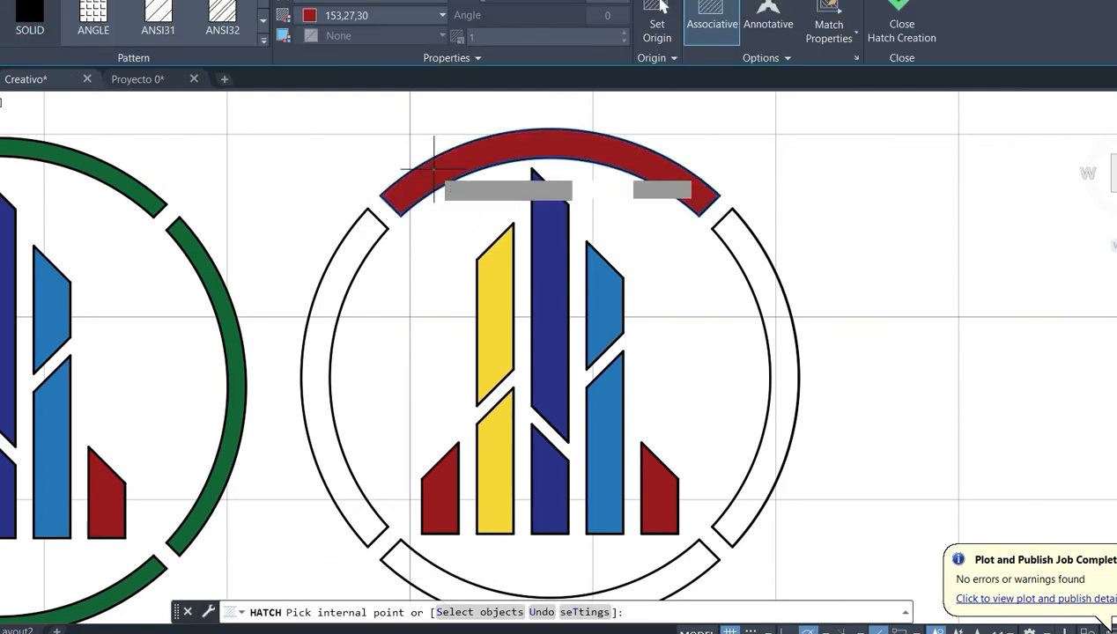
left_click(328, 297)
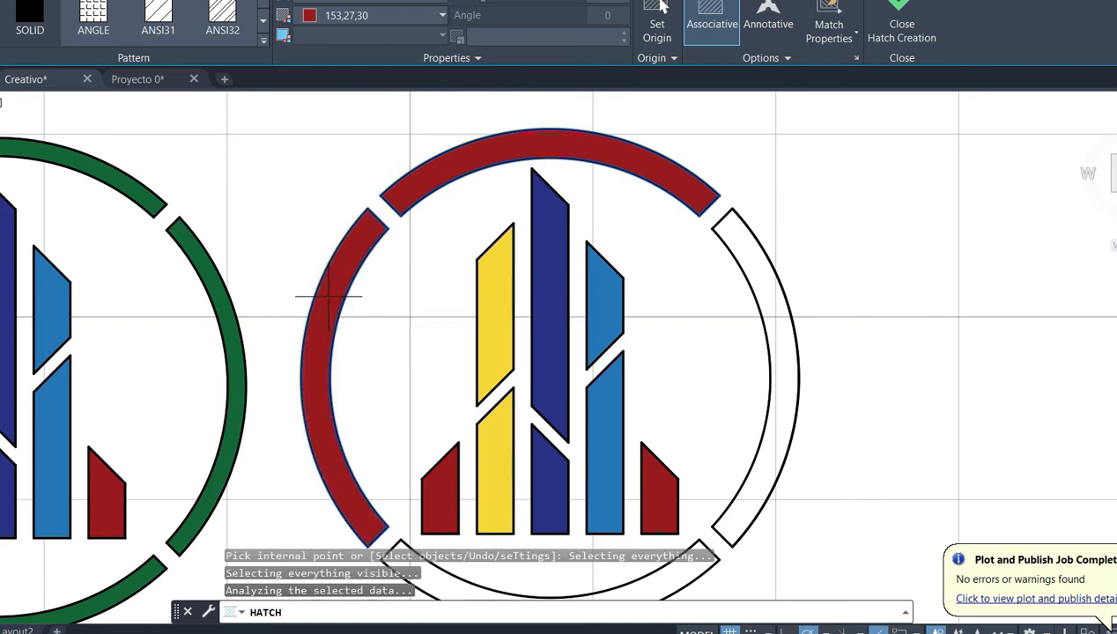
left_click(683, 571)
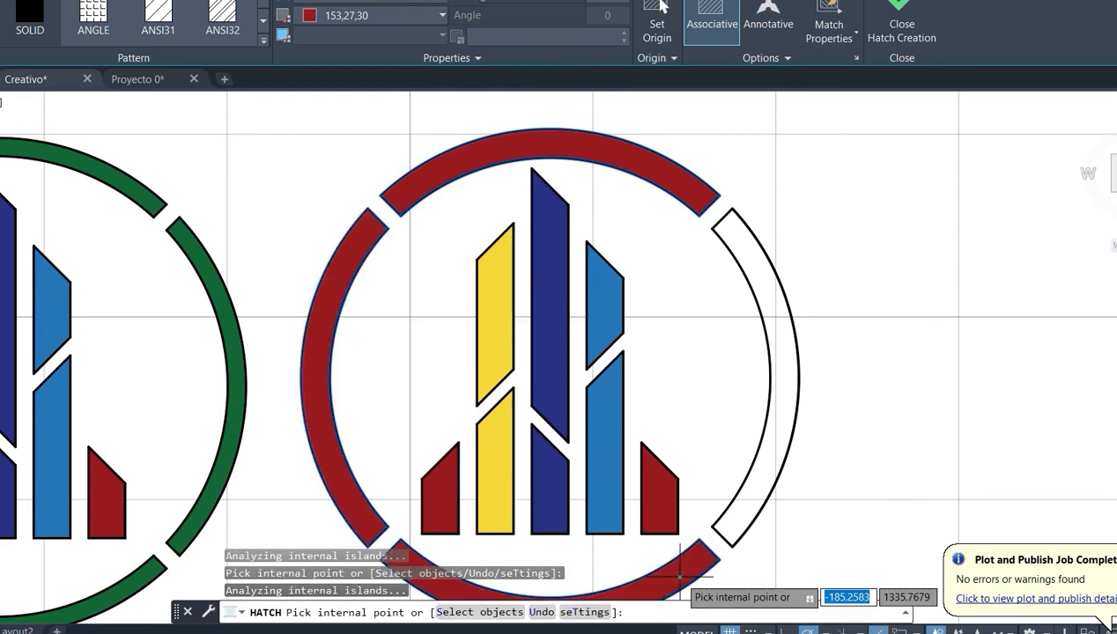
left_click(777, 440)
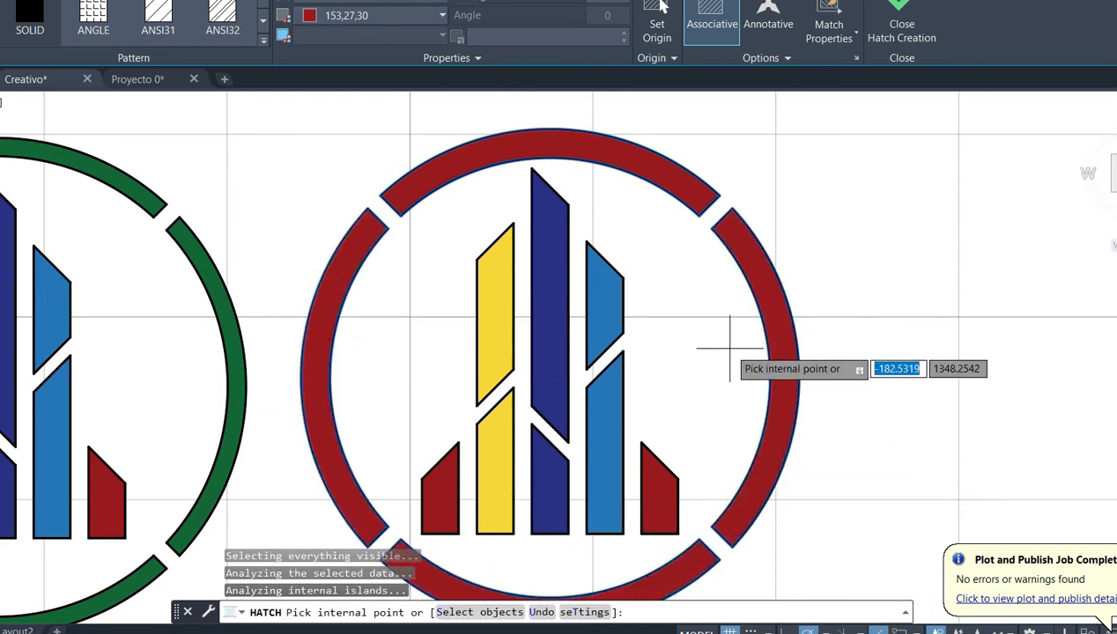
key("Escape")
scroll(700, 351, "down", 2)
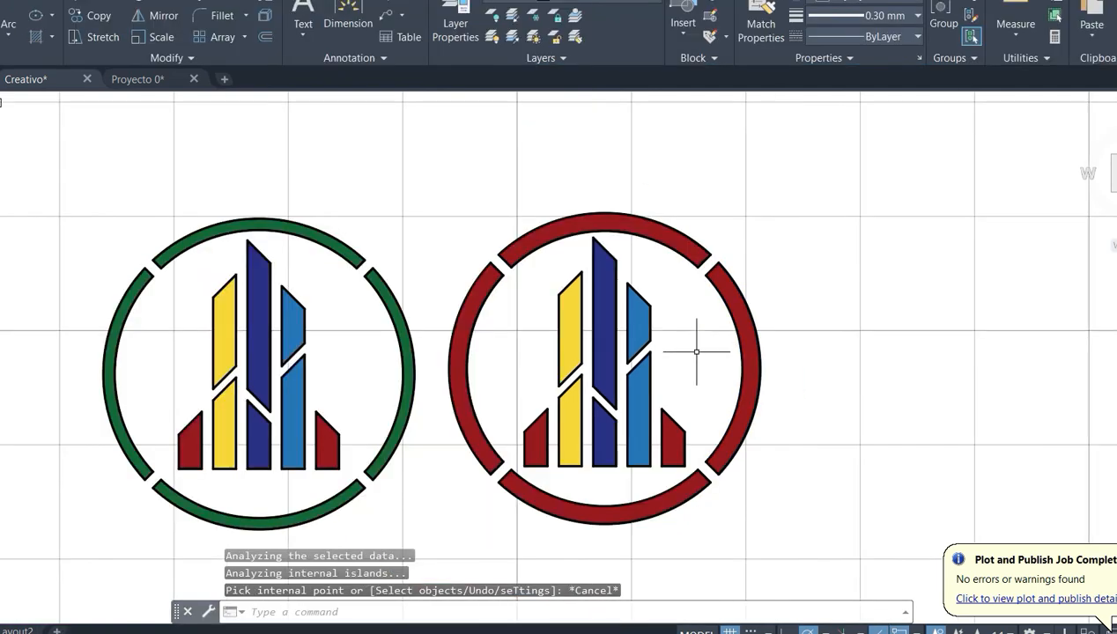
- Recolour the thicker ring's hatch to dark green (19,103,52)
middle_click_drag(712, 346, 724, 342)
left_click(596, 224)
left_click(392, 18)
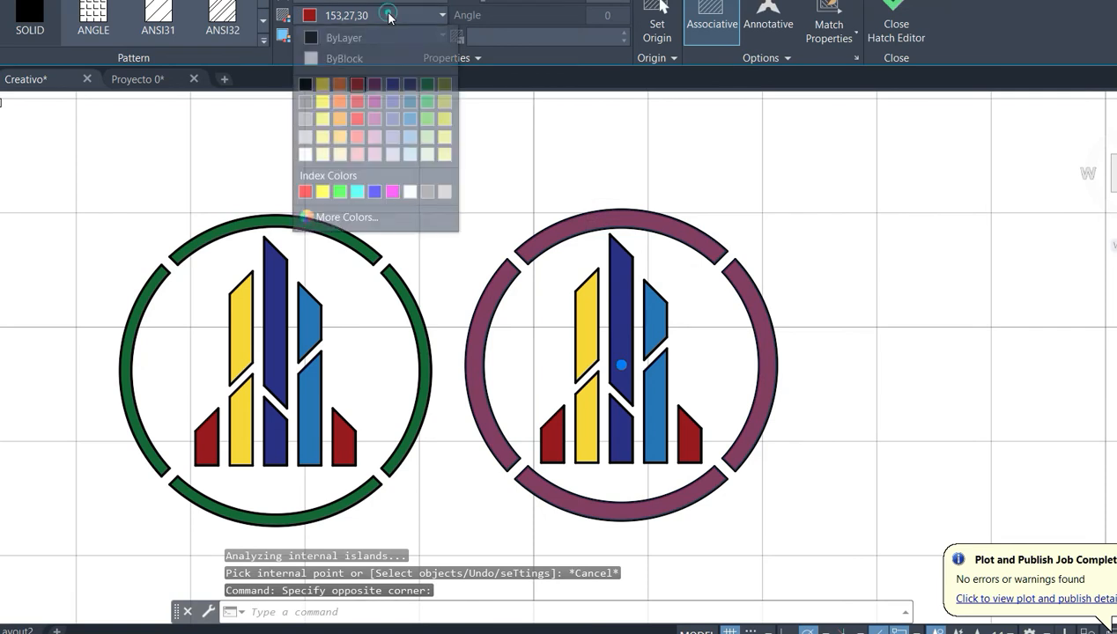
left_click(427, 85)
key("Escape")
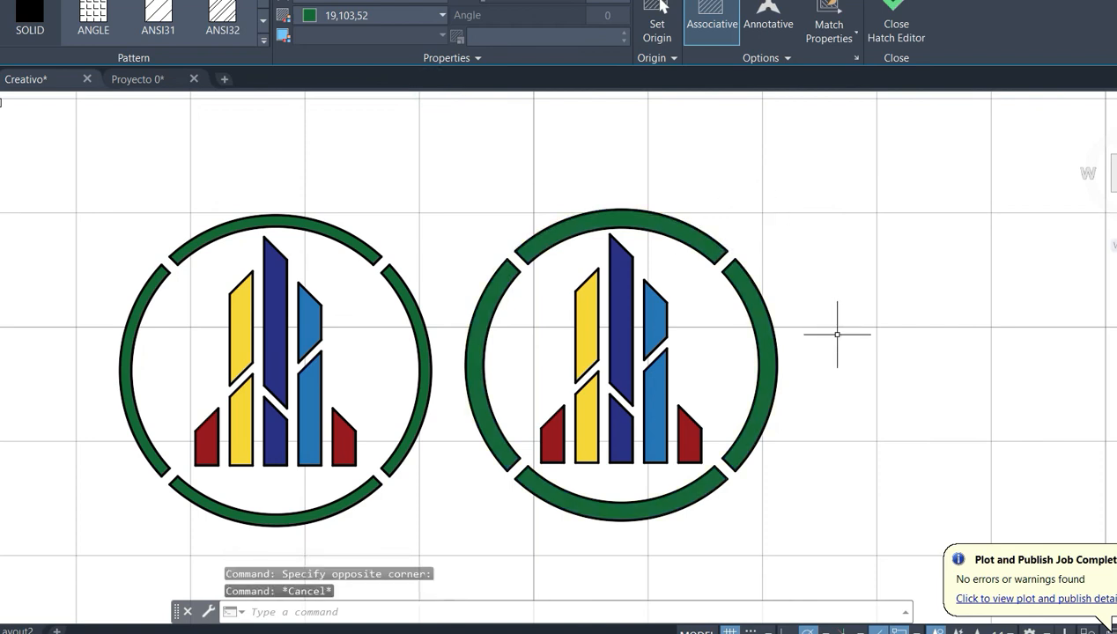
- Move the original thin-ring emblem by its ring centre far to the left, well clear of the thick-ring copy
scroll(689, 378, "up", 2)
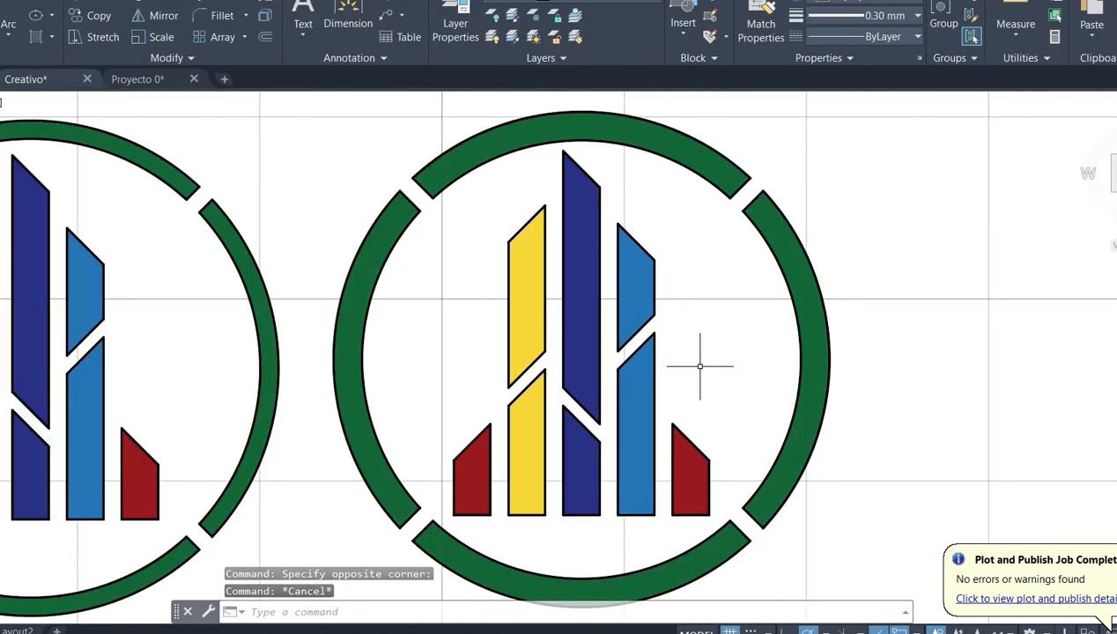
scroll(703, 361, "down", 1)
scroll(712, 339, "down", 2)
mouse_move(713, 336)
middle_mouse_down()
mouse_move(738, 342)
mouse_move(712, 345)
middle_mouse_up()
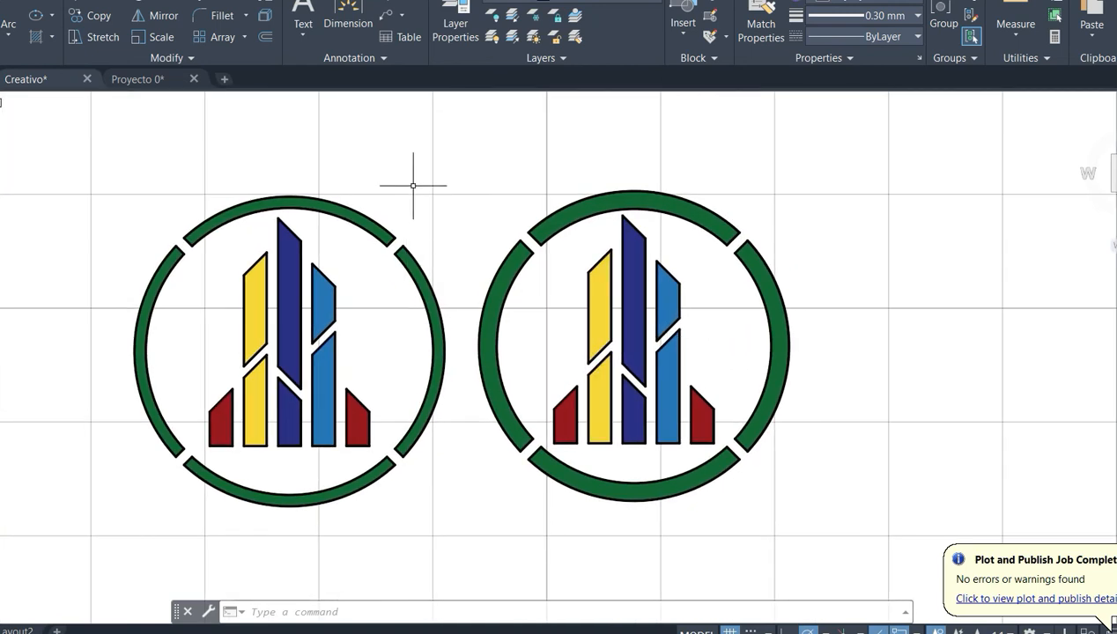
left_click(451, 148)
left_click(139, 509)
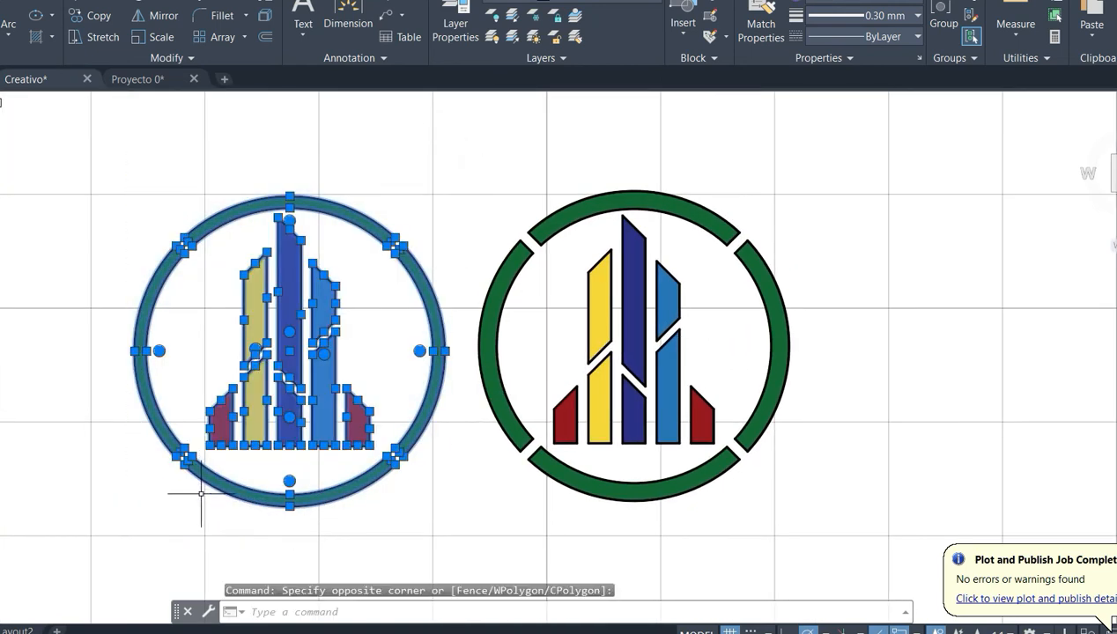
type("M")
key("Return")
left_click(290, 351)
middle_click_drag(97, 380, 589, 387)
left_click(75, 377)
middle_click_drag(731, 362, 223, 357)
middle_click_drag(394, 393, 302, 387)
key("Escape")
- Start a plot and define its area as a window enclosing the whole thick-ring emblem
scroll(602, 336, "up", 2)
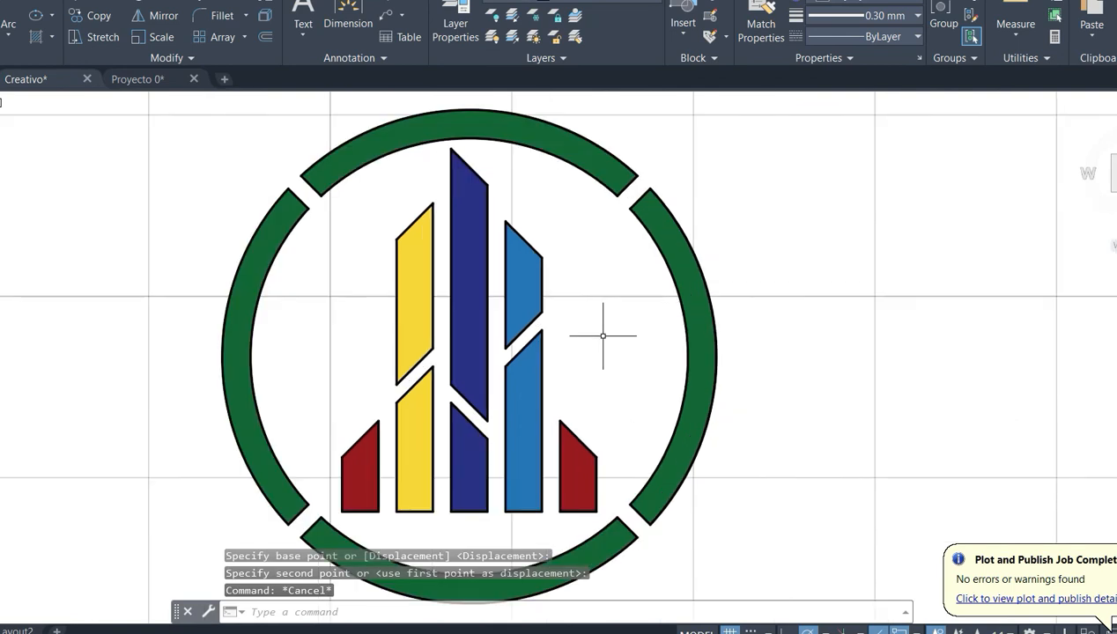
mouse_move(602, 344)
middle_mouse_down()
mouse_move(639, 329)
mouse_move(654, 338)
middle_mouse_up()
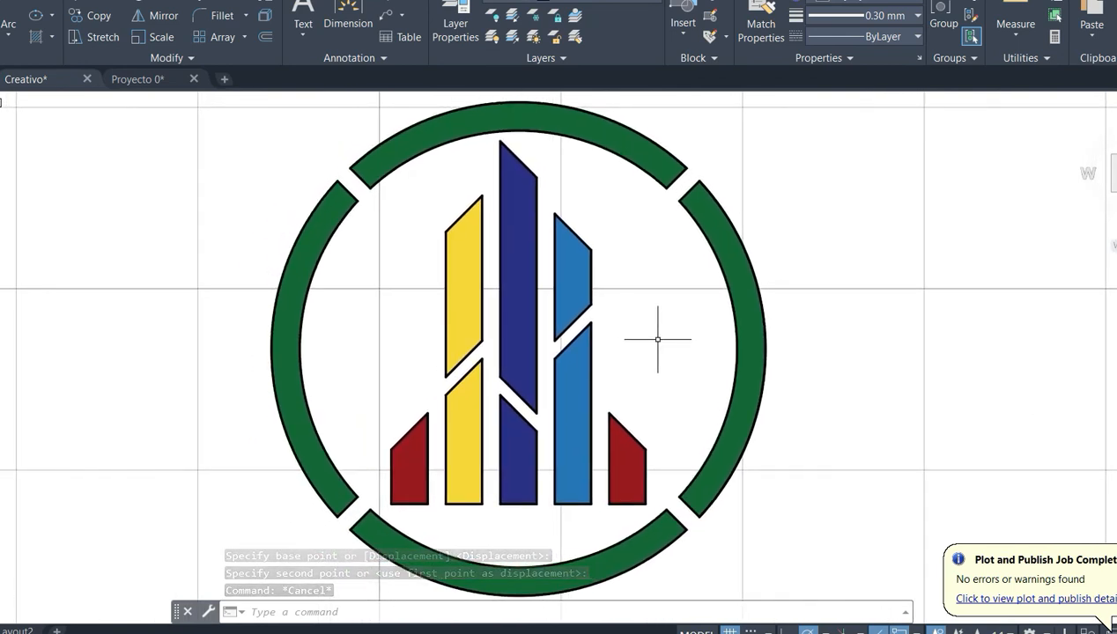
scroll(657, 339, "down", 2)
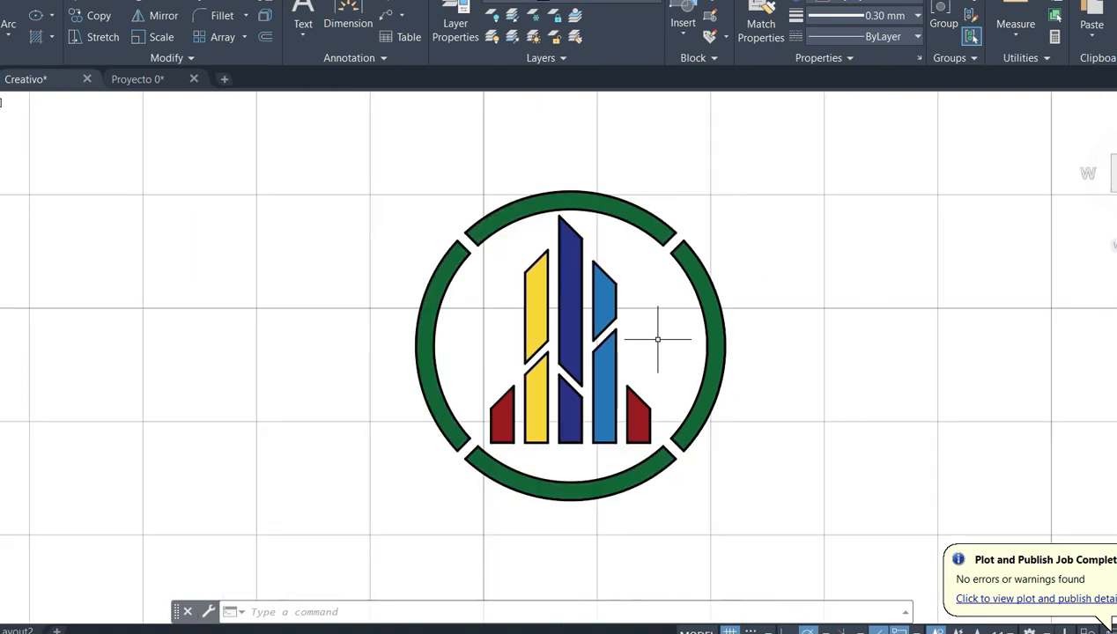
scroll(658, 338, "down", 4)
scroll(658, 339, "up", 2)
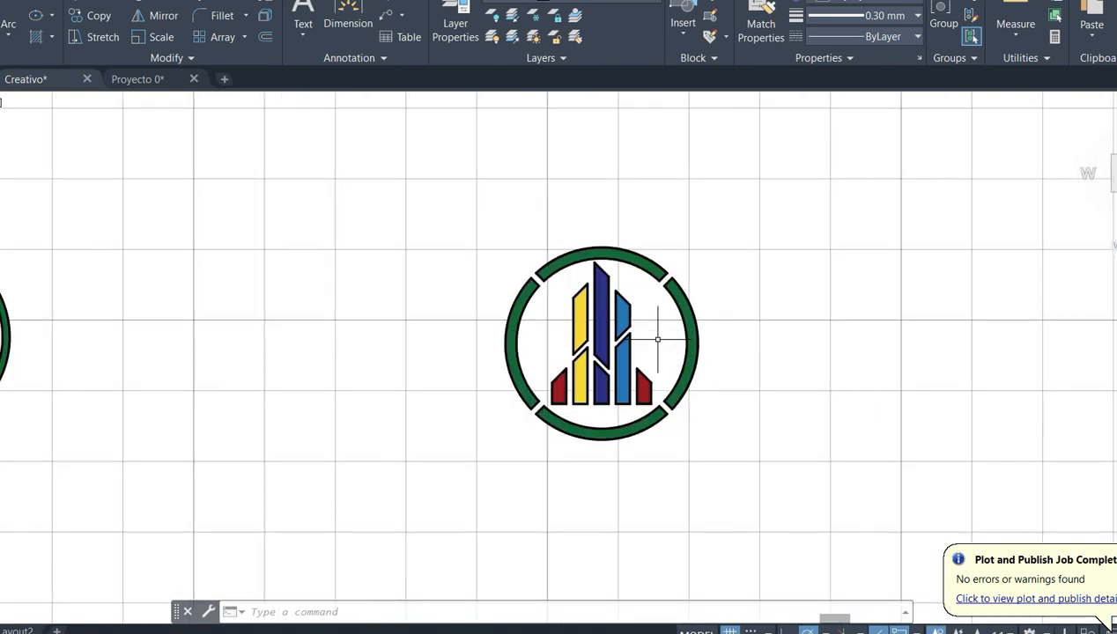
scroll(657, 338, "up", 3)
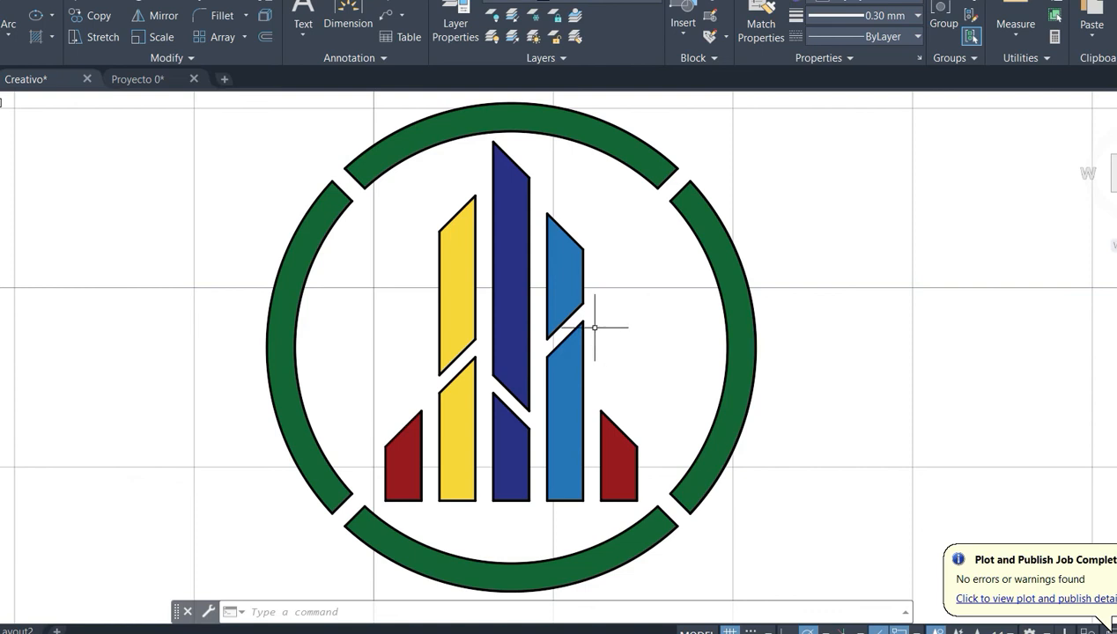
type("OT")
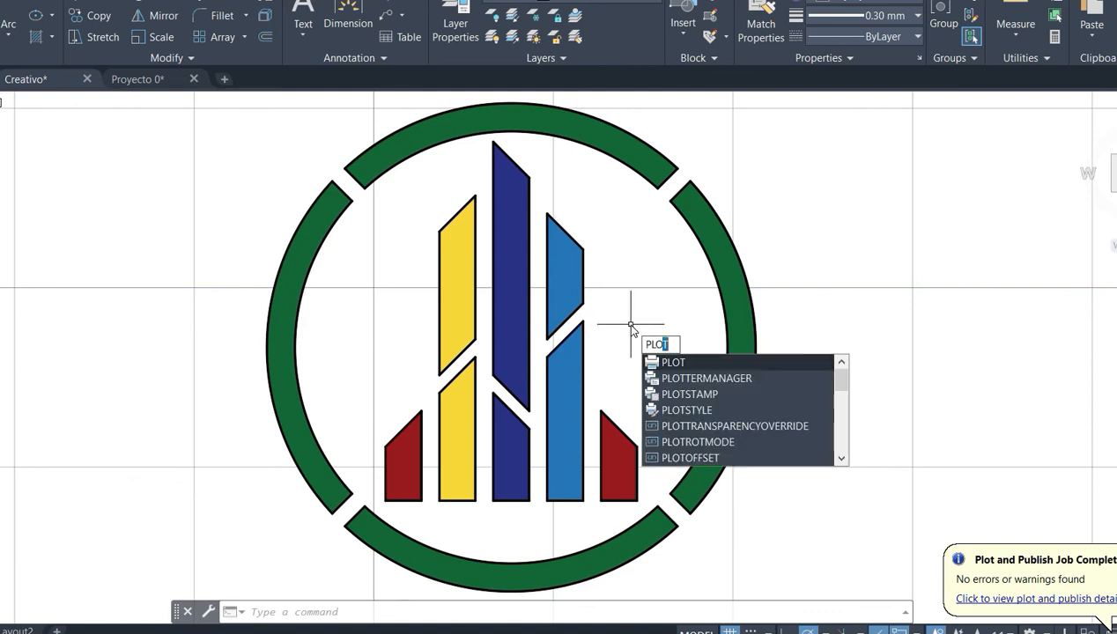
key("Return")
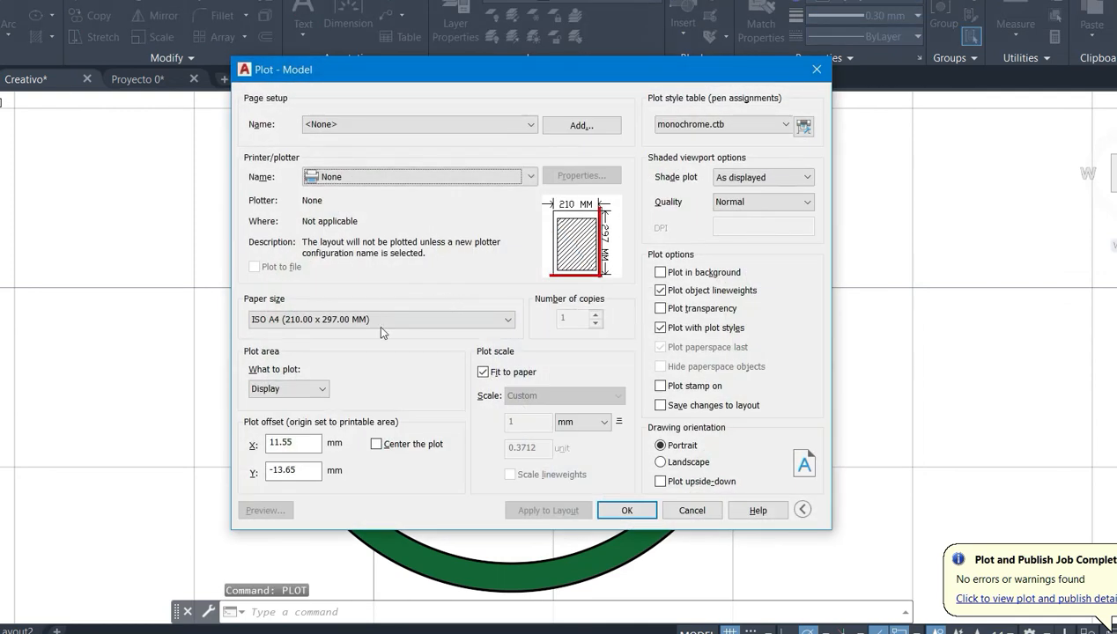
left_click(310, 391)
left_click(290, 439)
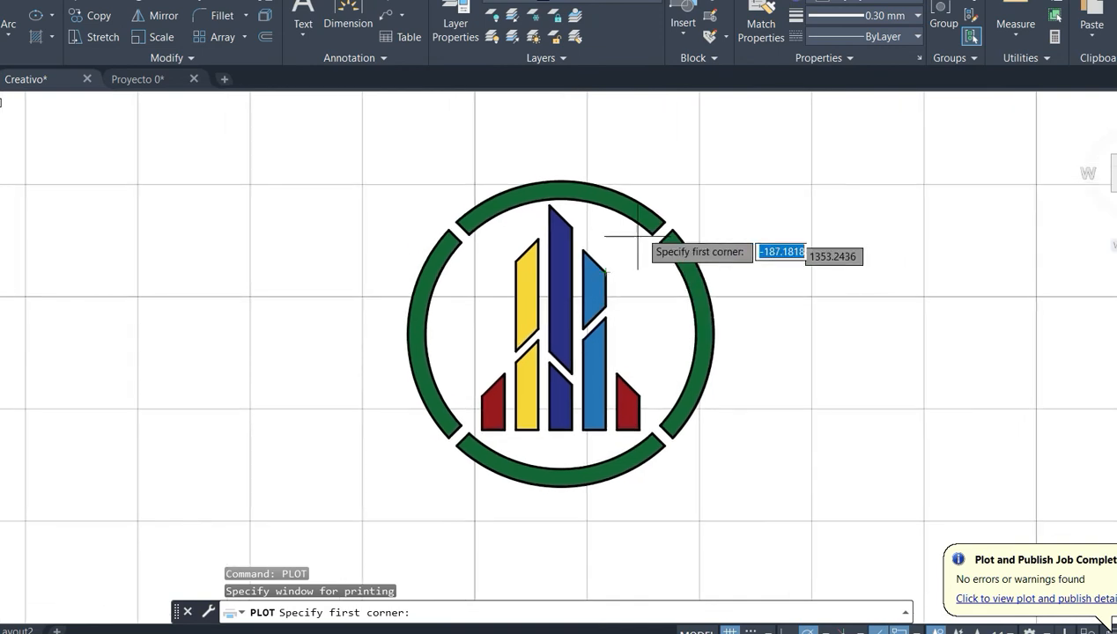
left_click(714, 157)
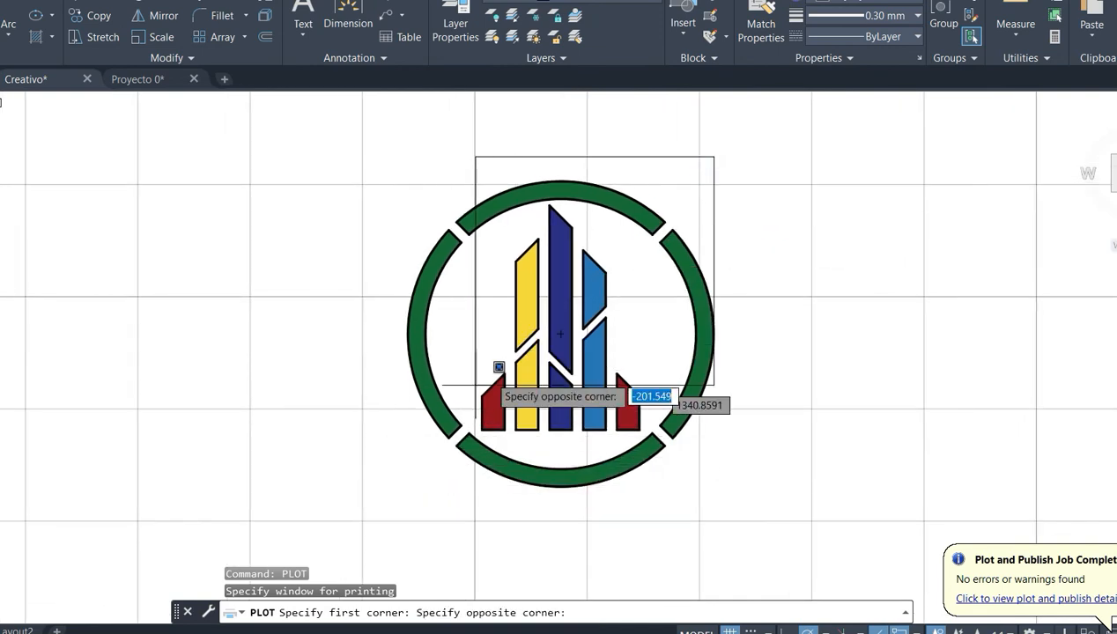
key("Return")
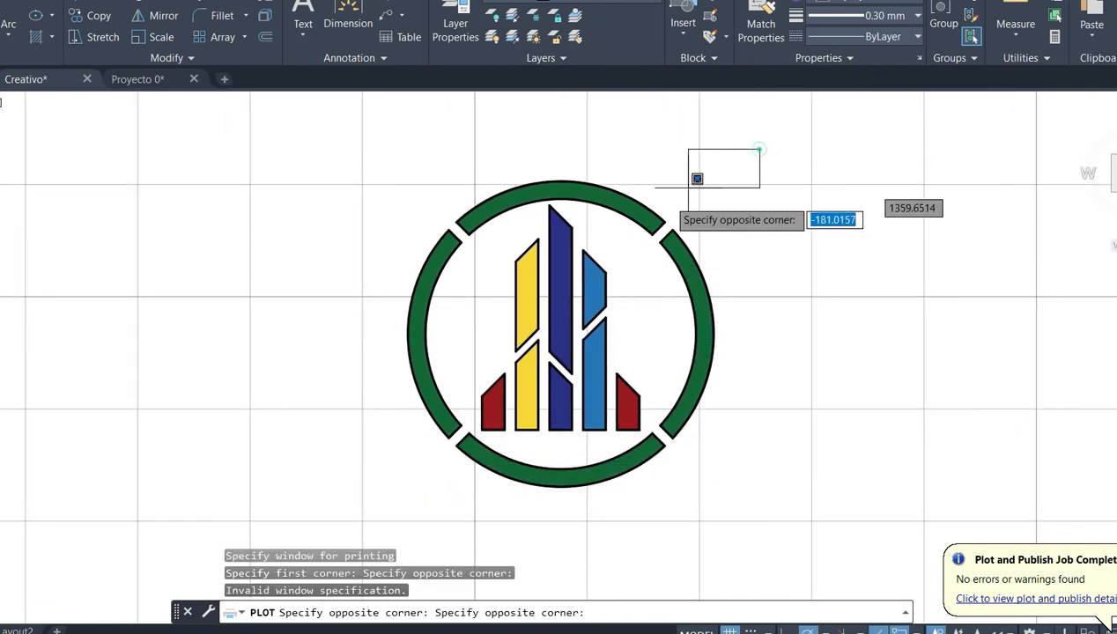
left_click(348, 502)
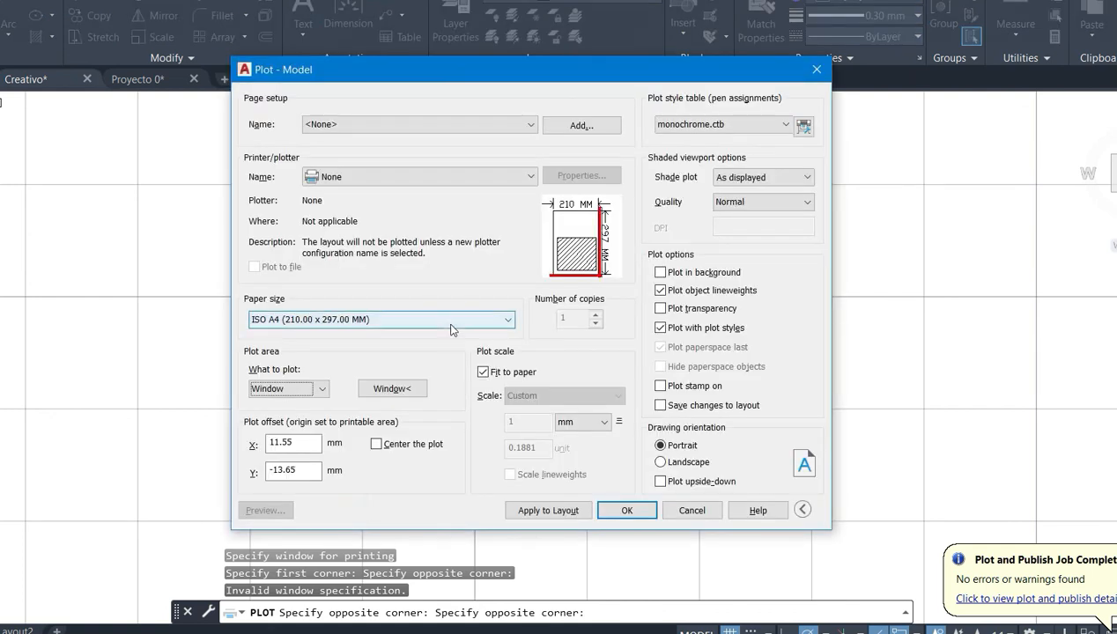
- Plot with DWG To PDF.pc3, centred on the paper and with plot style table None, saving as Creativo-Model.pdf
left_click(414, 175)
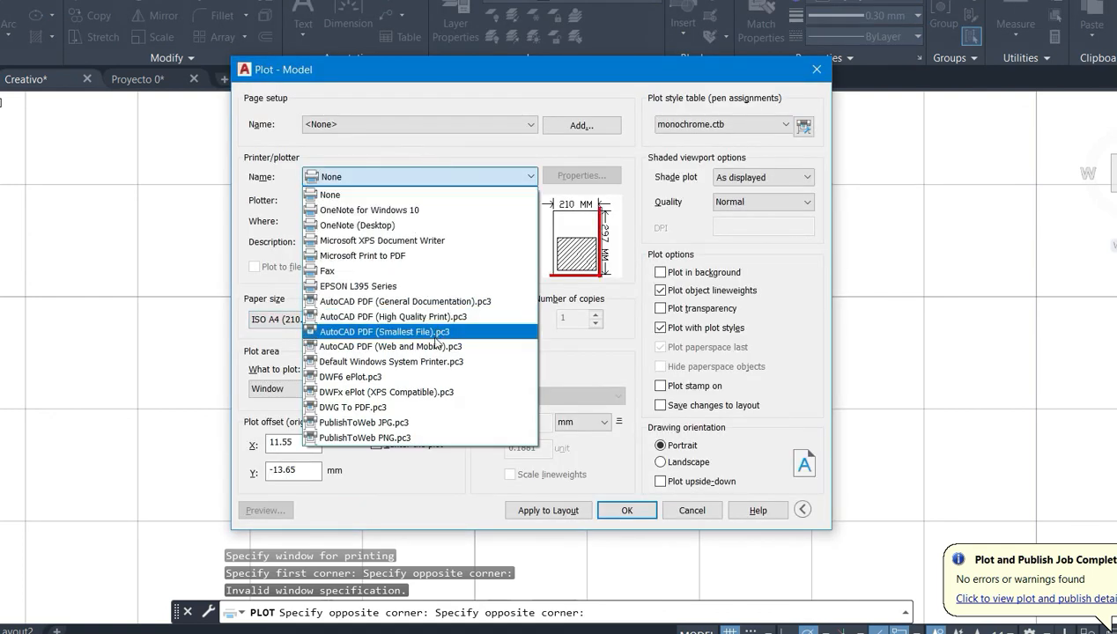
left_click(405, 407)
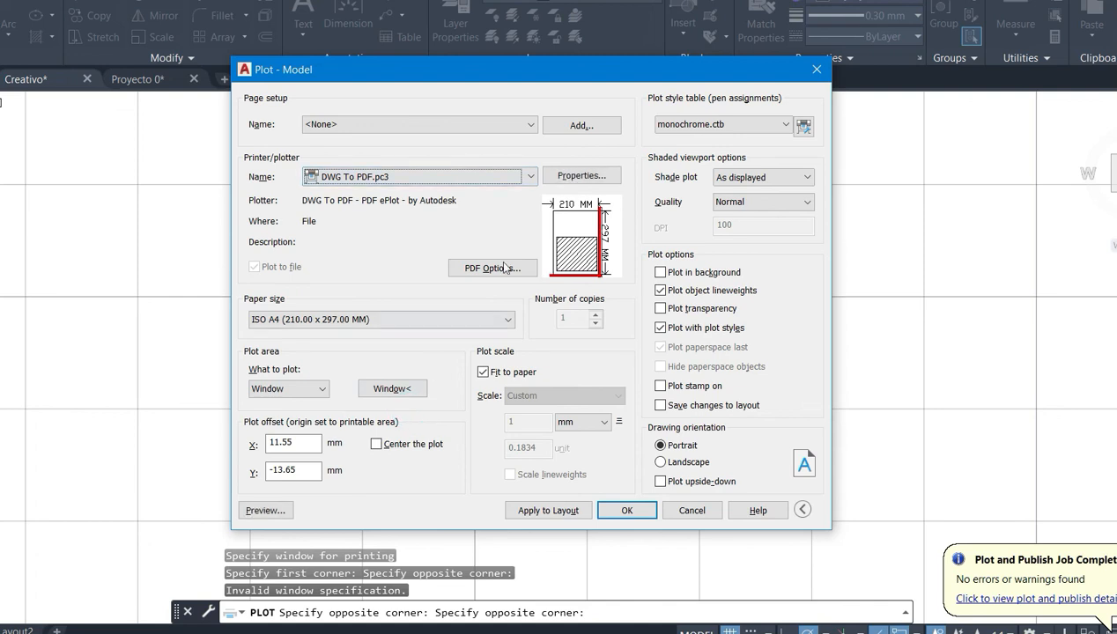
left_click(377, 447)
left_click(735, 132)
left_click(705, 141)
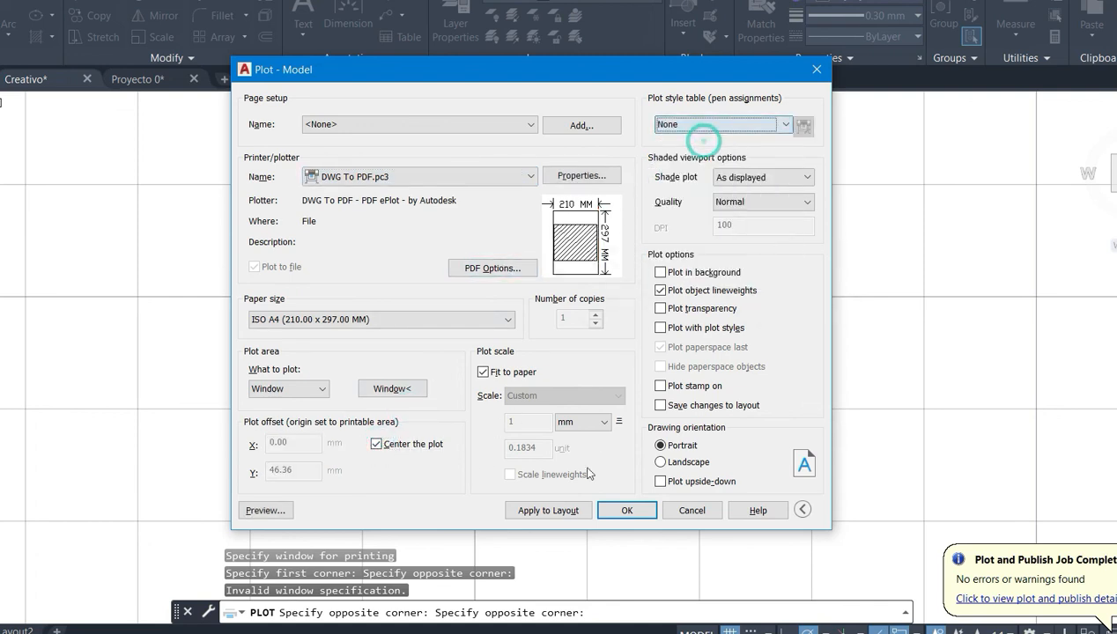
left_click(625, 511)
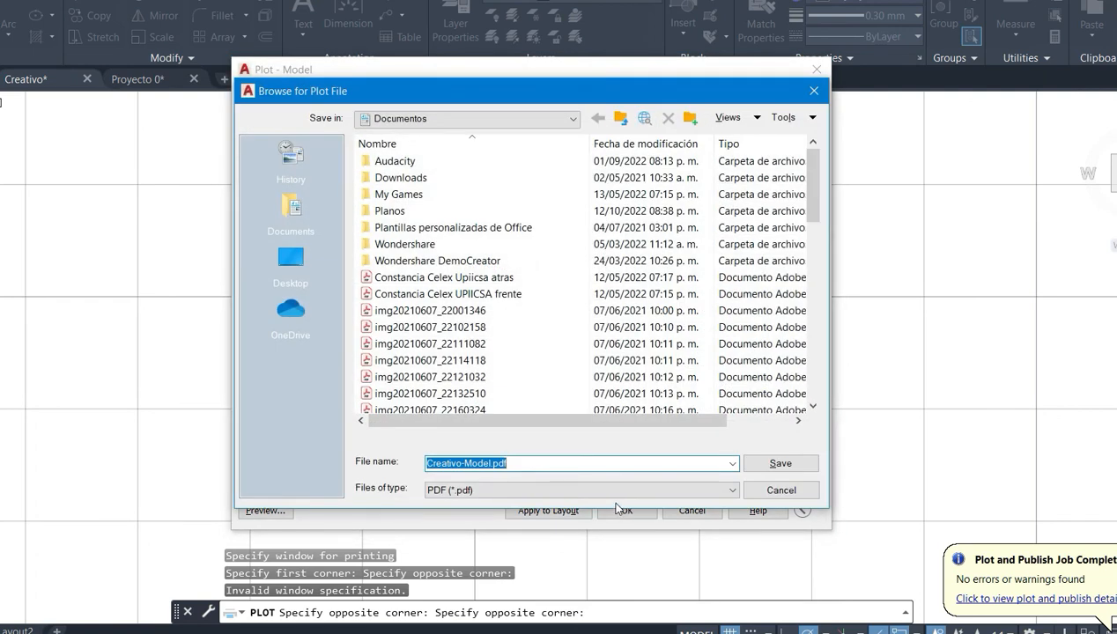
left_click(765, 467)
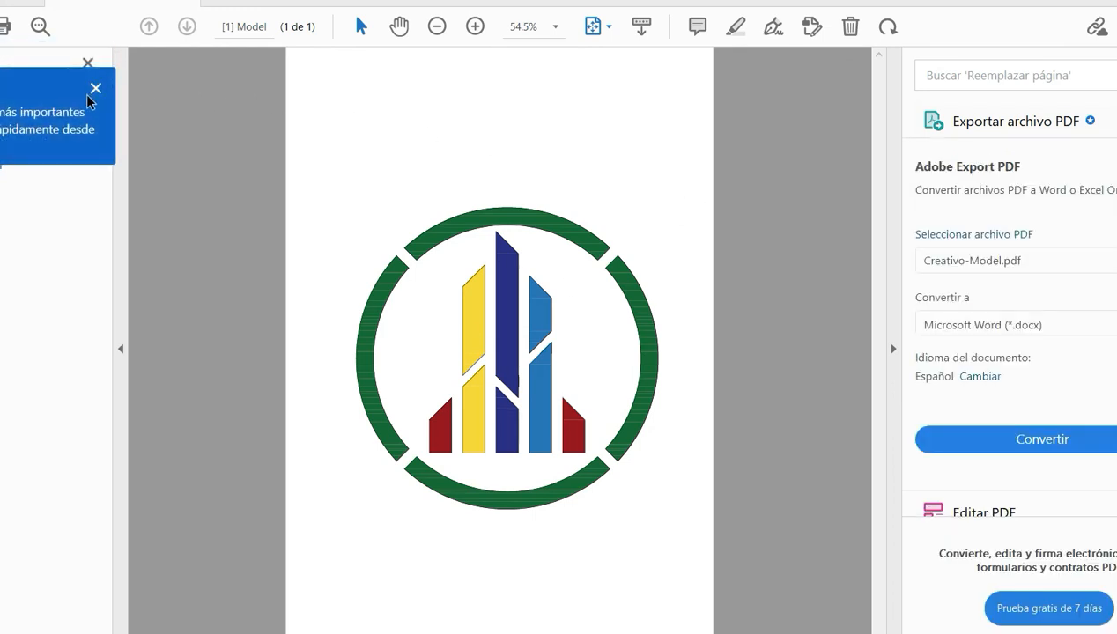
- Dismiss the PDF viewer's tip and examine the plotted emblem's ring and coloured bars at 94.8% zoom
left_click(96, 88)
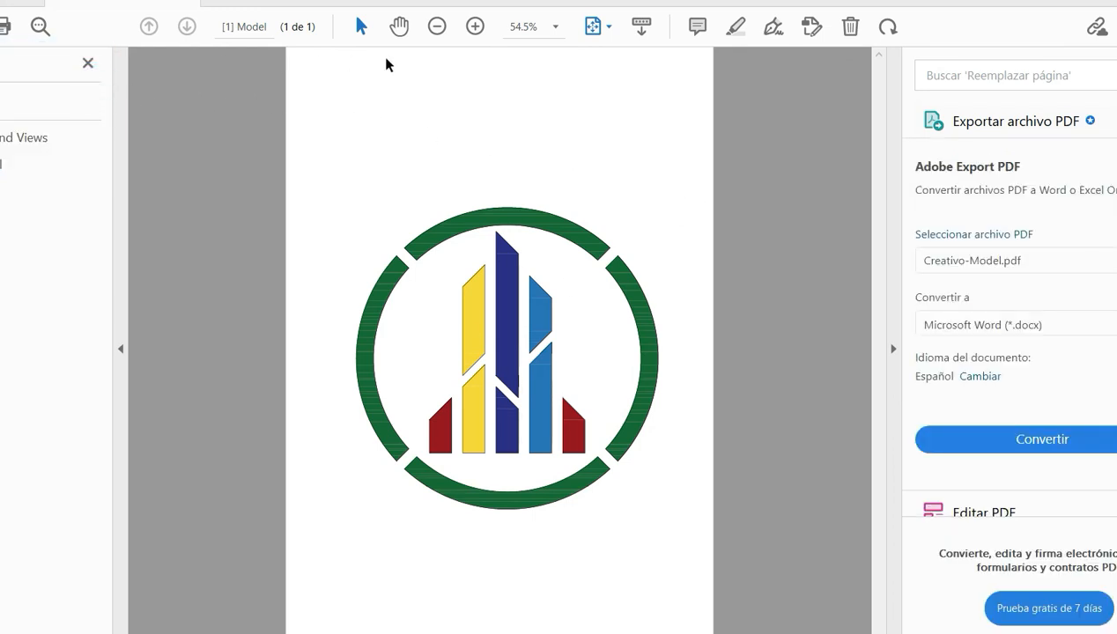
left_click(475, 26)
left_click(476, 27)
left_click(475, 27)
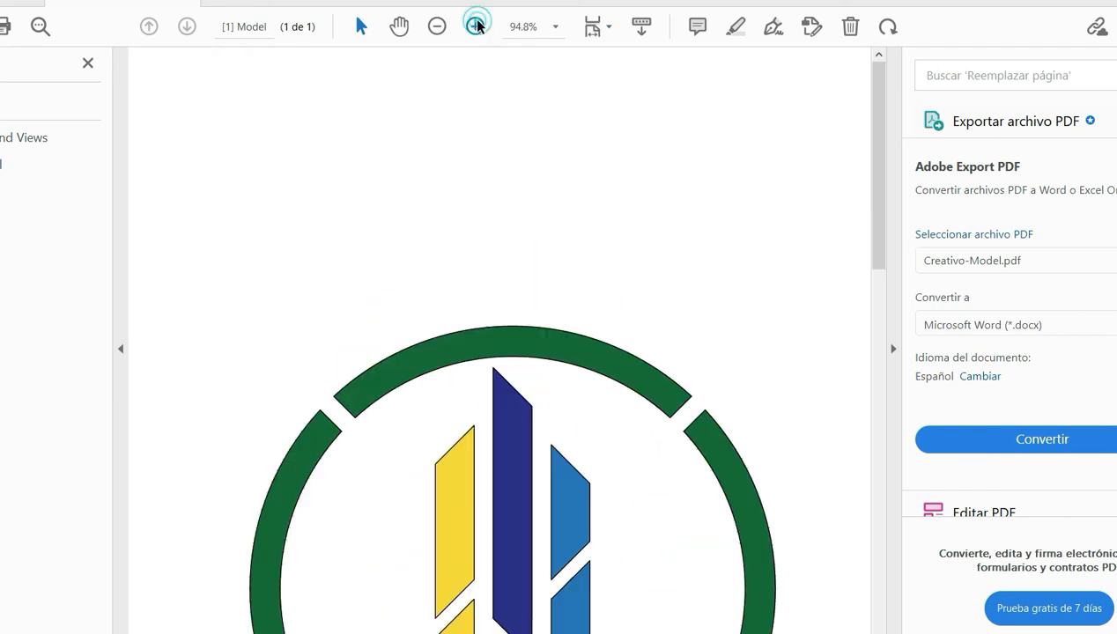
scroll(539, 361, "down", 4)
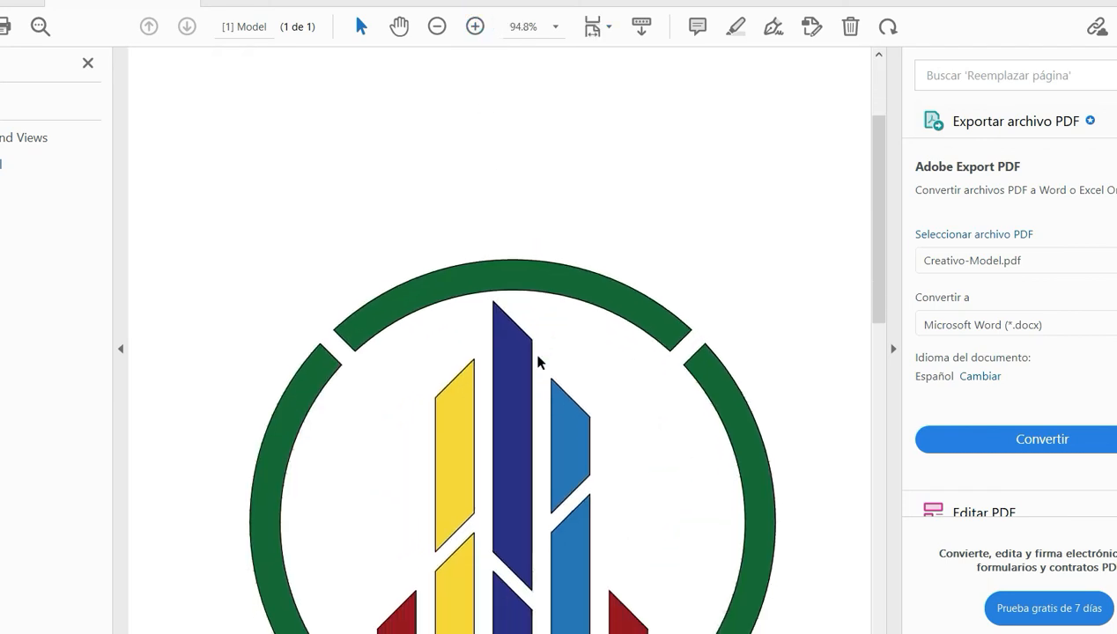
scroll(564, 363, "down", 1)
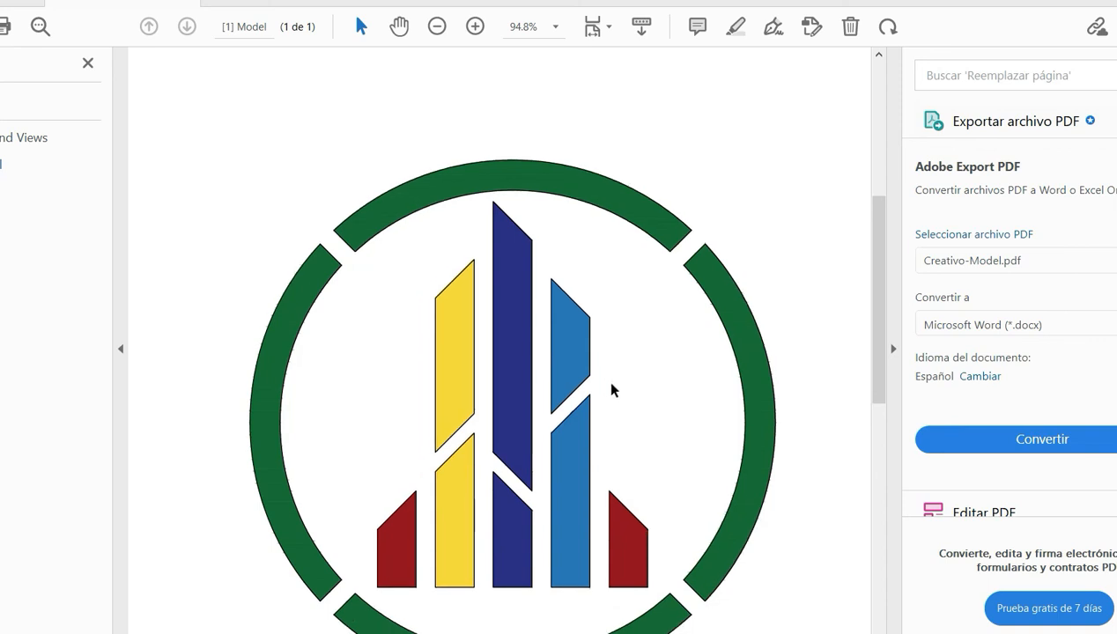
scroll(624, 392, "down", 2)
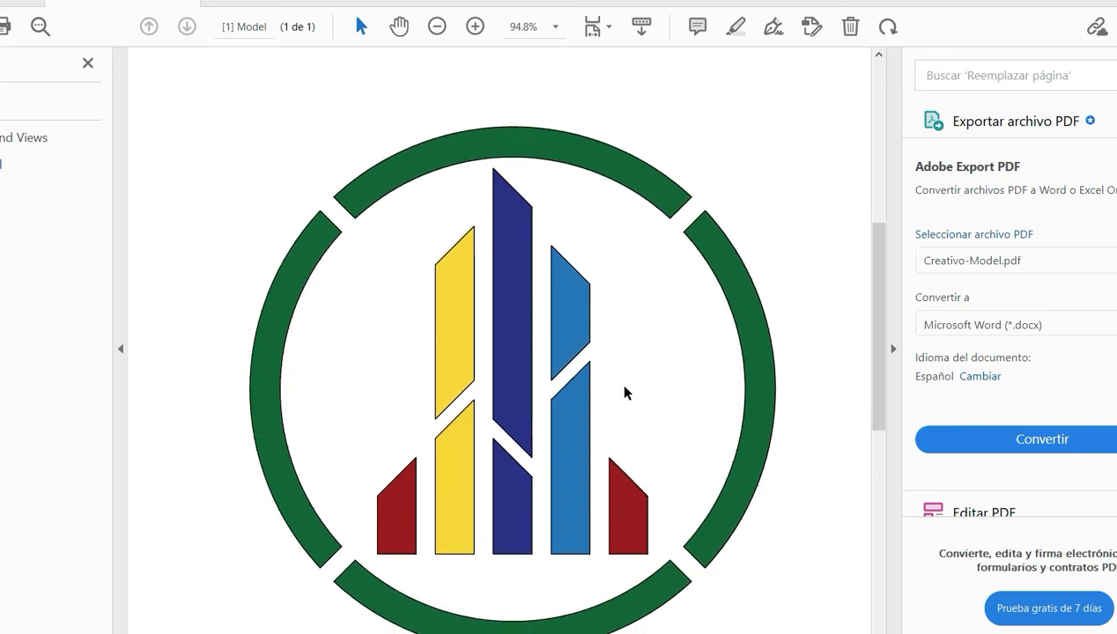
scroll(624, 392, "down", 1)
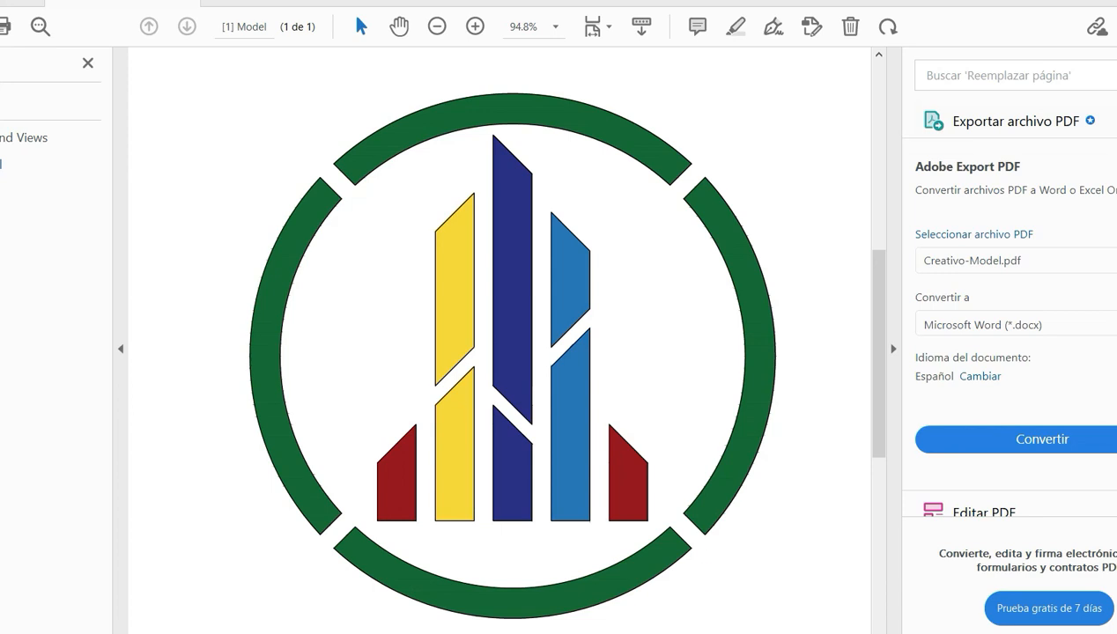
mouse_move(656, 631)
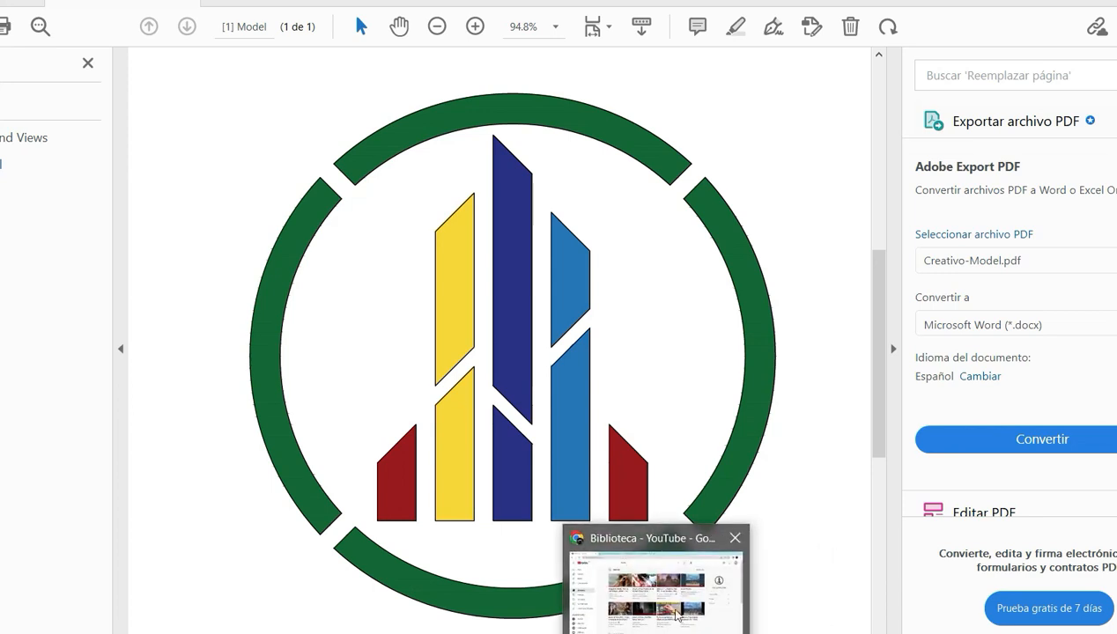
- Return from the PDF viewer to AutoCAD and the Creativo drawing containing the thick-ring emblem
mouse_move(611, 631)
left_click(684, 573)
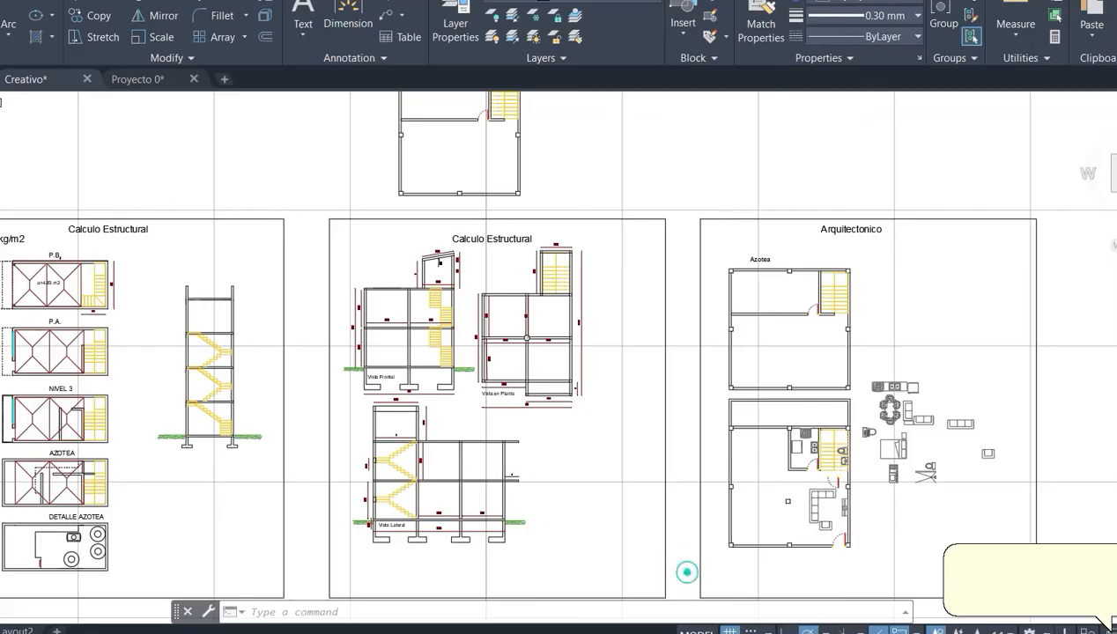
left_click(553, 608)
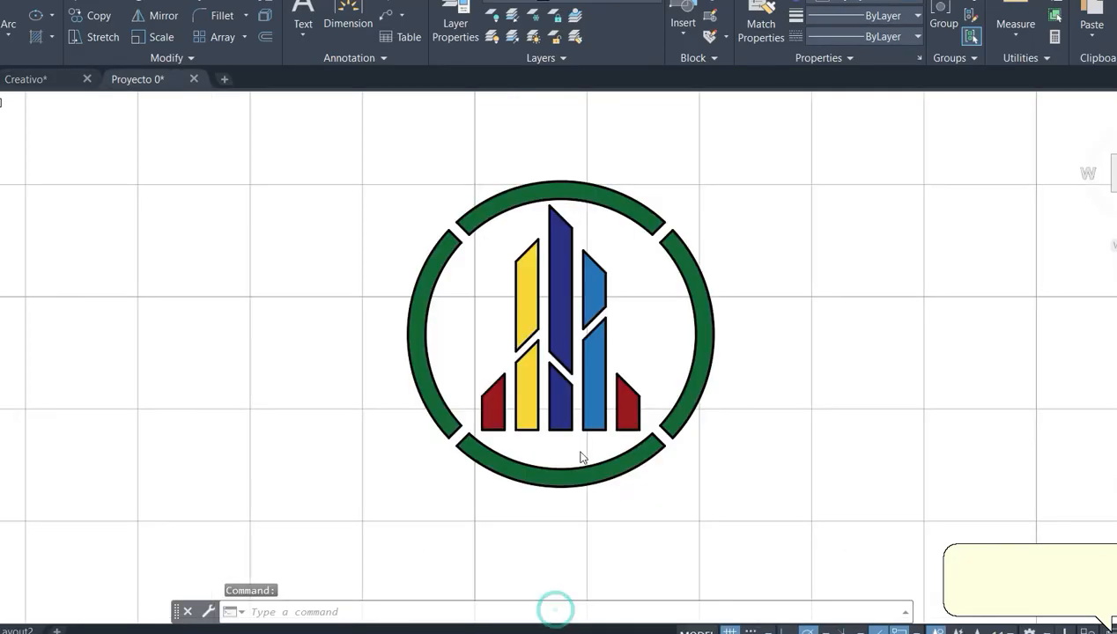
left_click(836, 264)
left_click(801, 332)
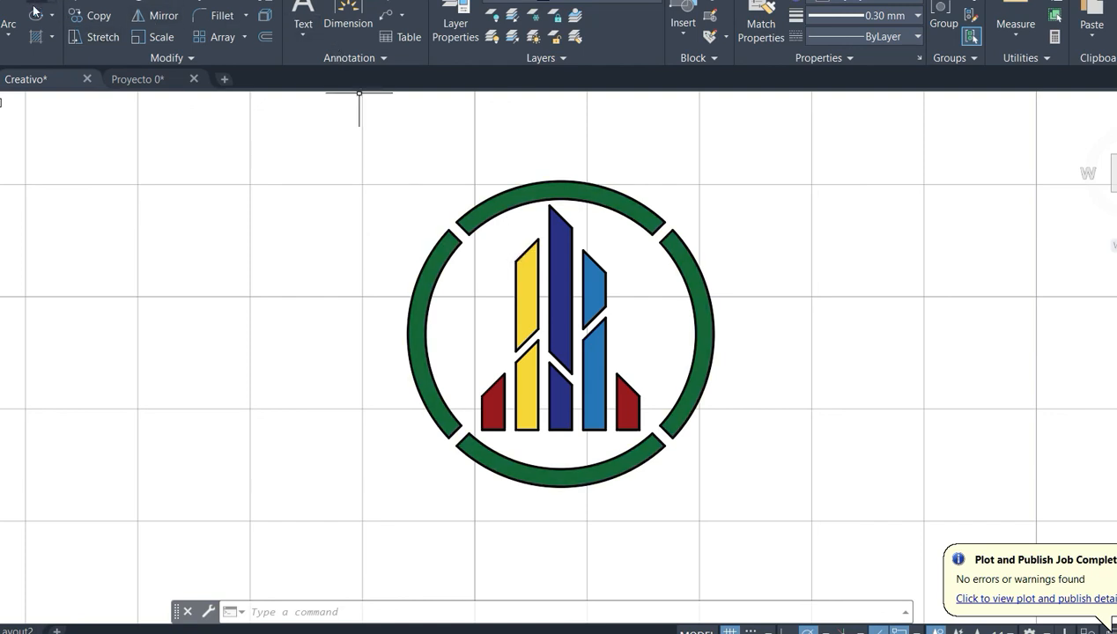
- Draw a circle centred on the emblem's ring centre and passing through the outer corner of a green ring segment
type("c")
key("Return")
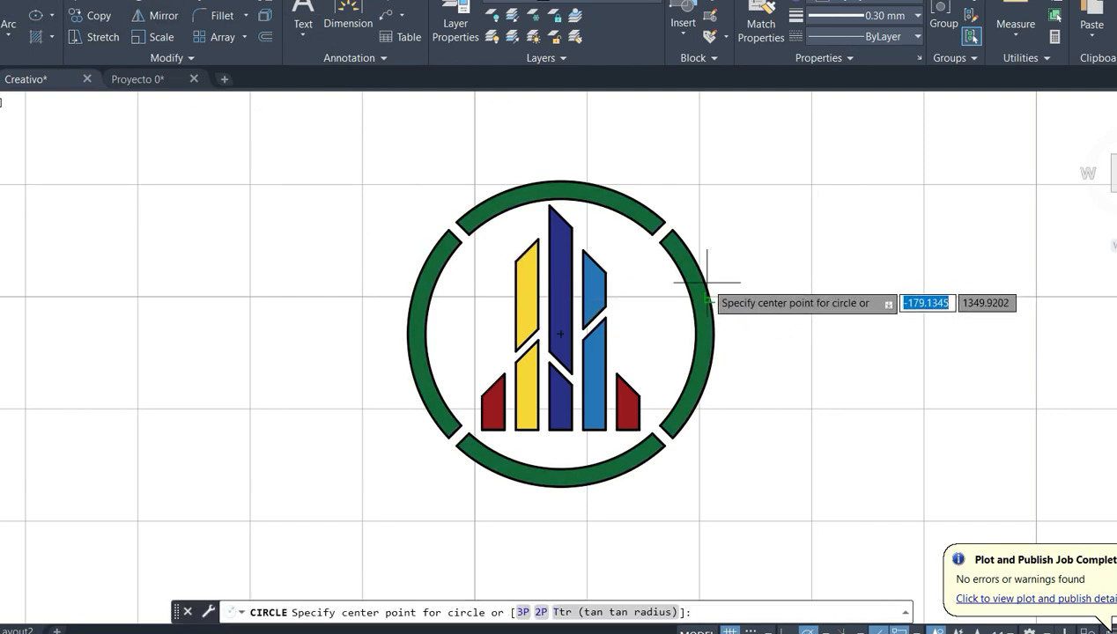
left_click(560, 334)
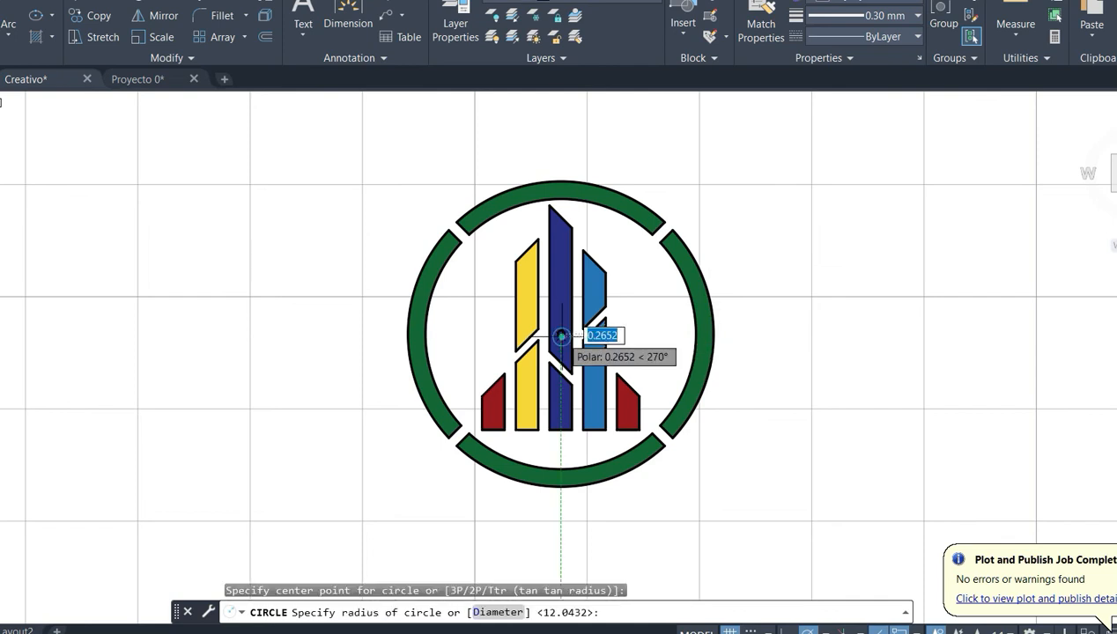
left_click(457, 221)
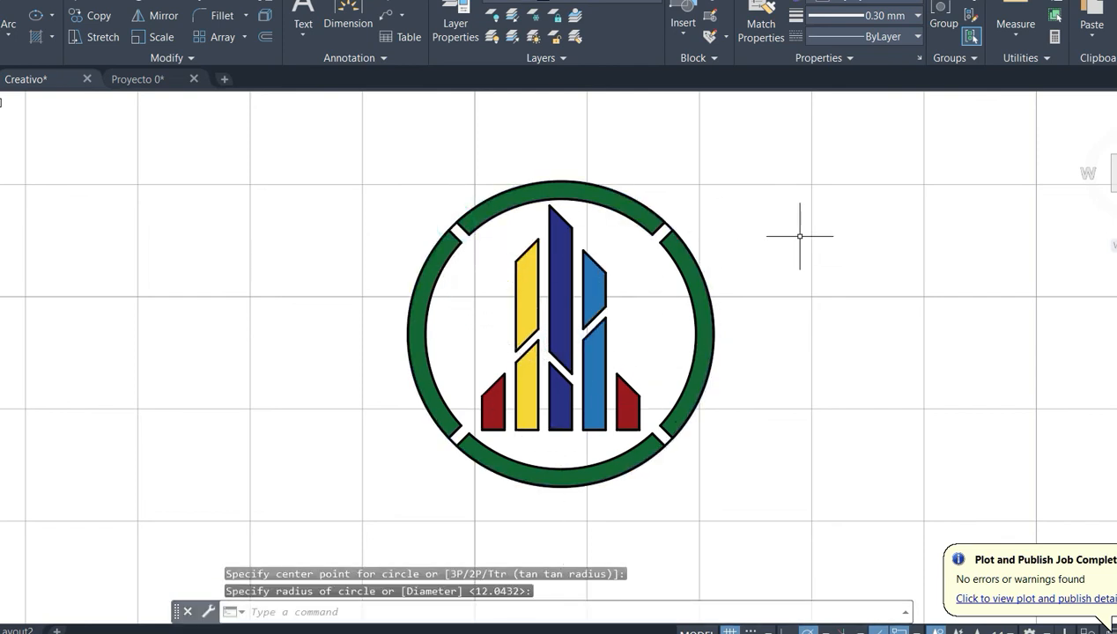
- Fill the area inside the ring around the coloured bars with a solid white 255,255,255 hatch
left_click(37, 39)
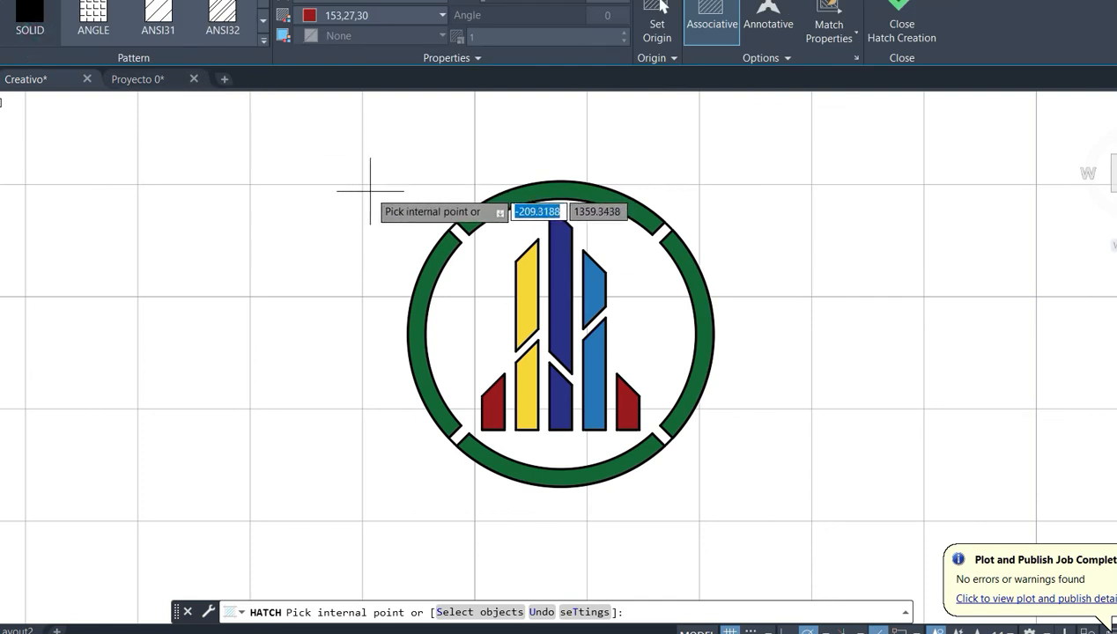
left_click(395, 23)
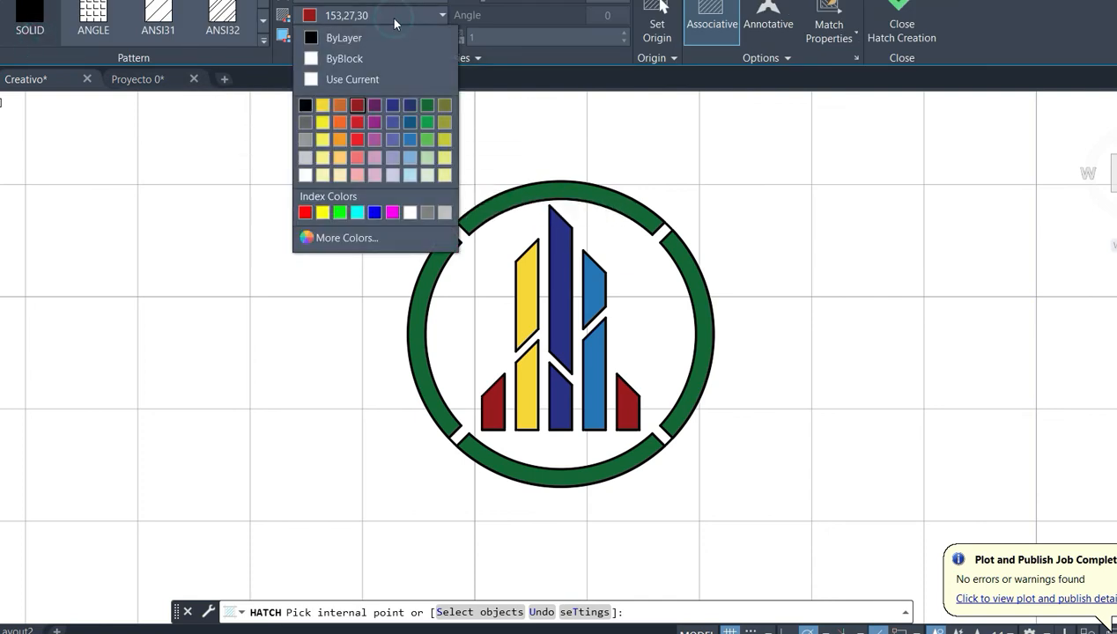
left_click(305, 176)
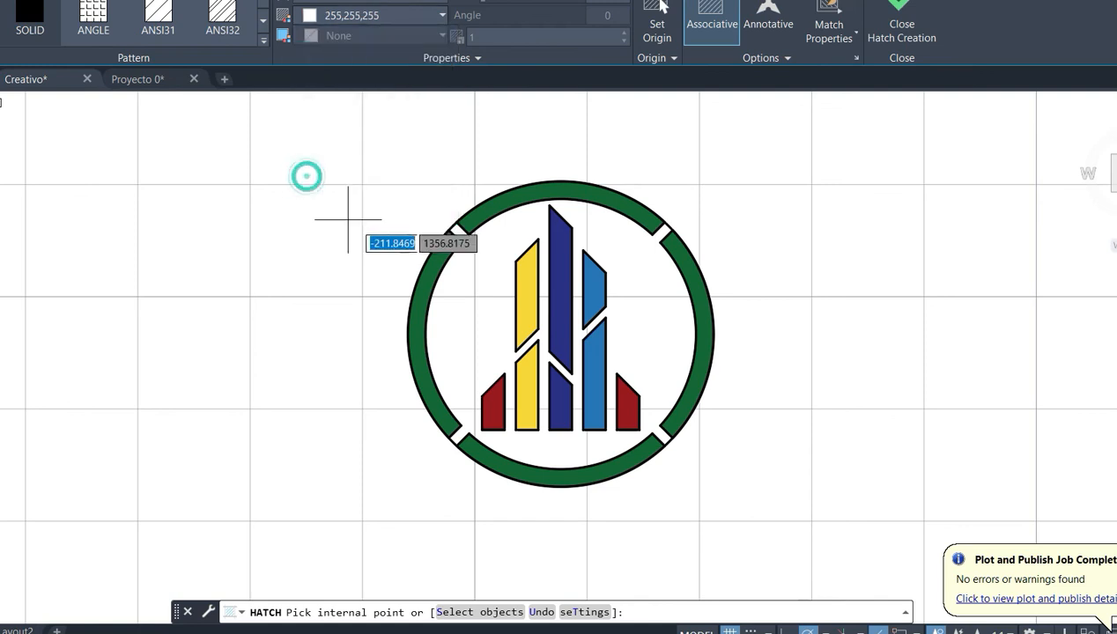
left_click(476, 293)
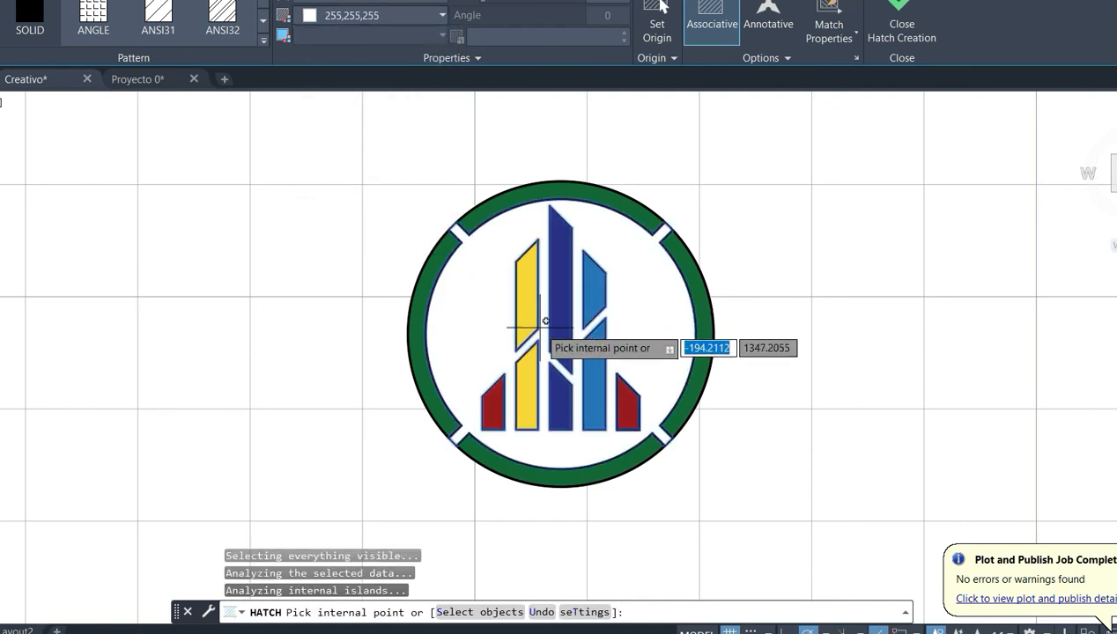
key("Escape")
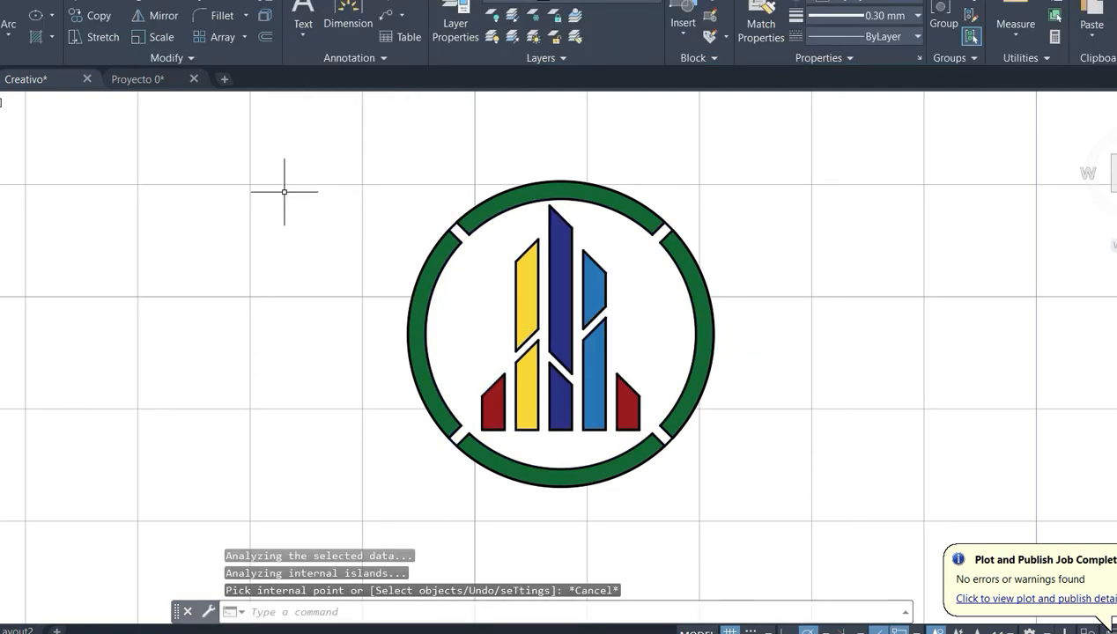
- Draw a rectangle about 73 by 37 units around the whole emblem and fill it outside the ring with solid white
left_click(48, 16)
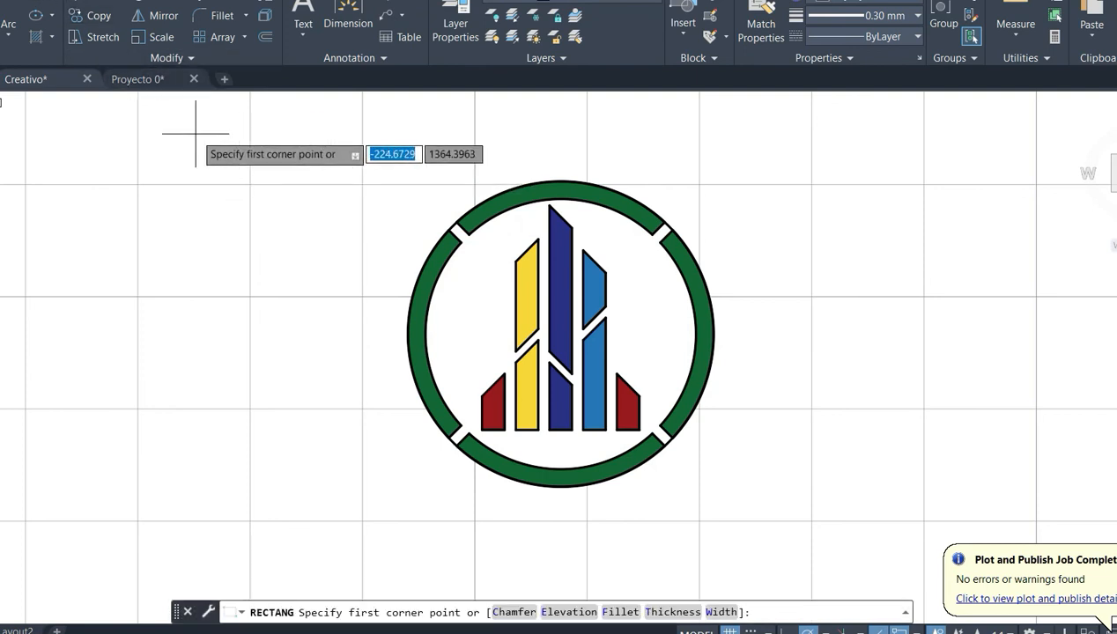
left_click(147, 112)
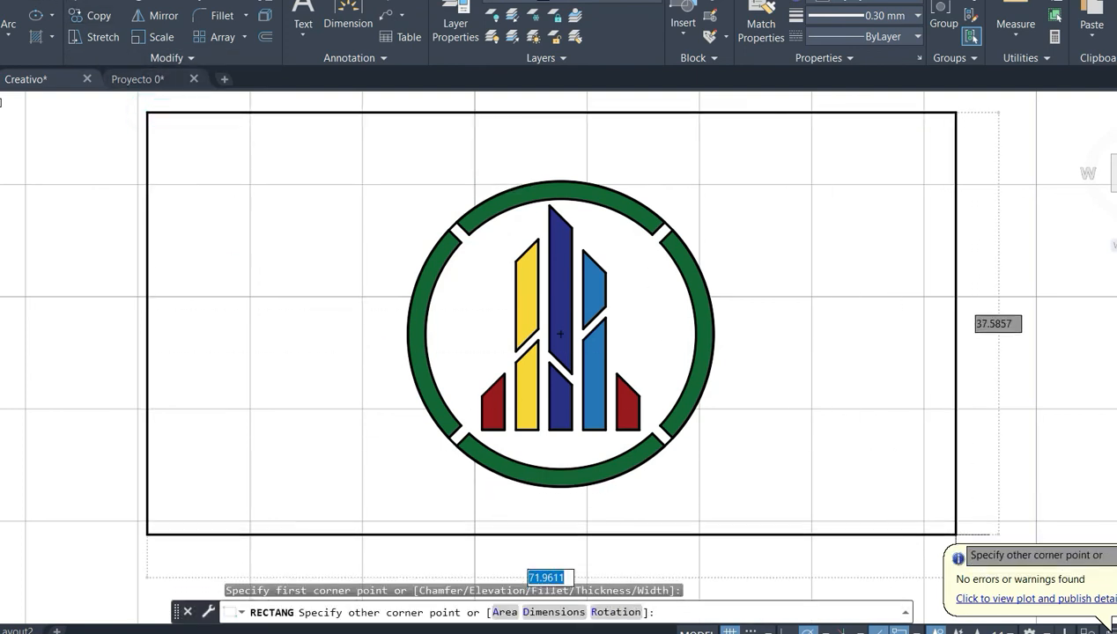
left_click(972, 532)
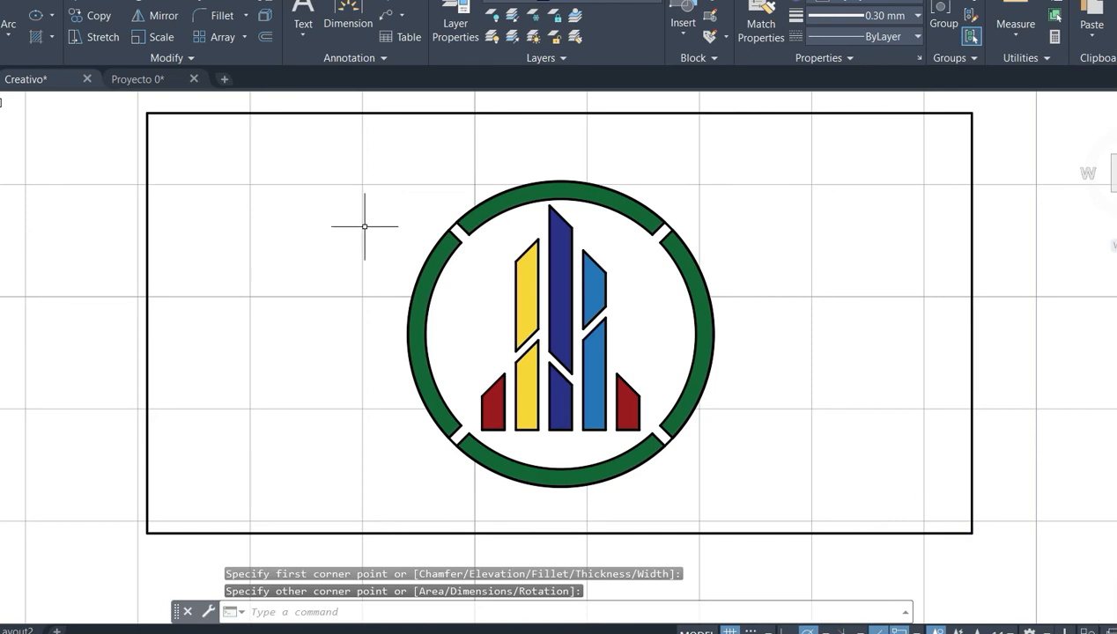
left_click(35, 38)
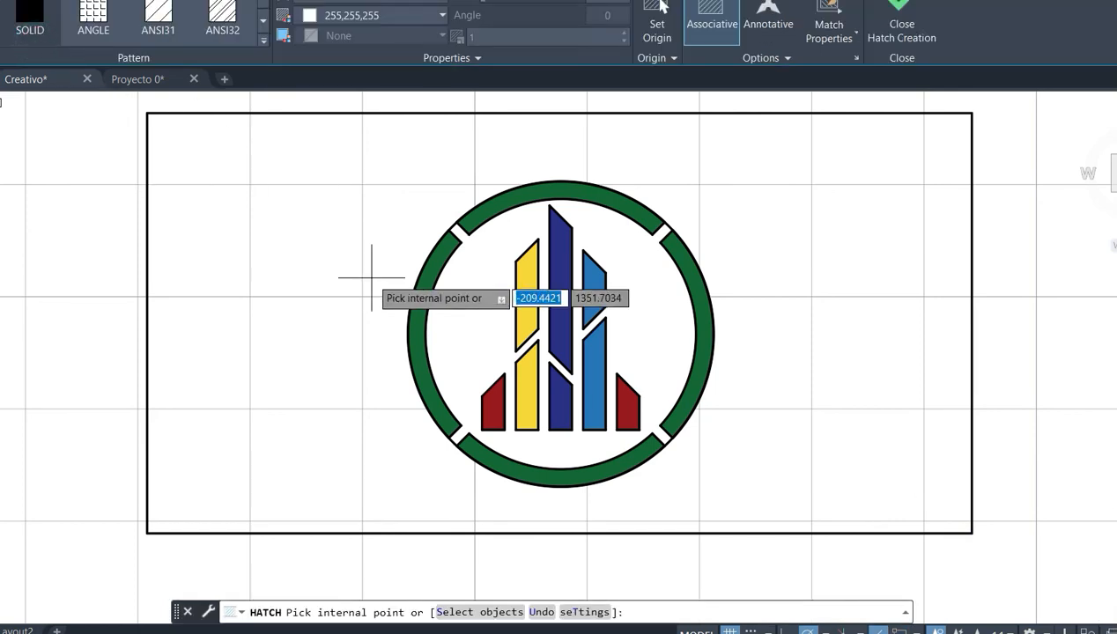
left_click(313, 265)
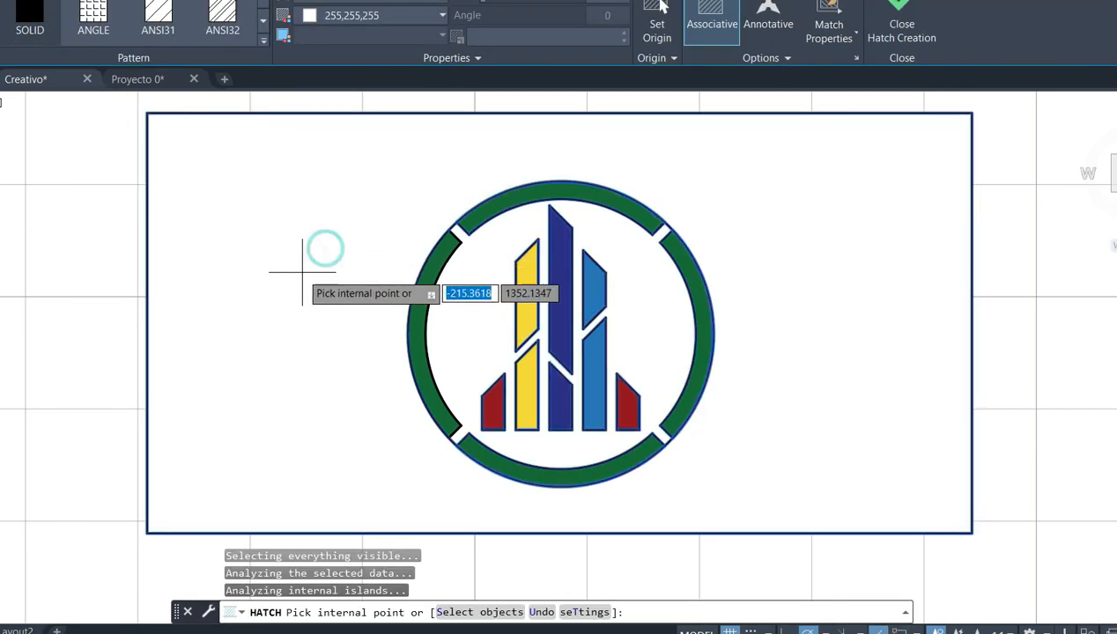
key("Escape")
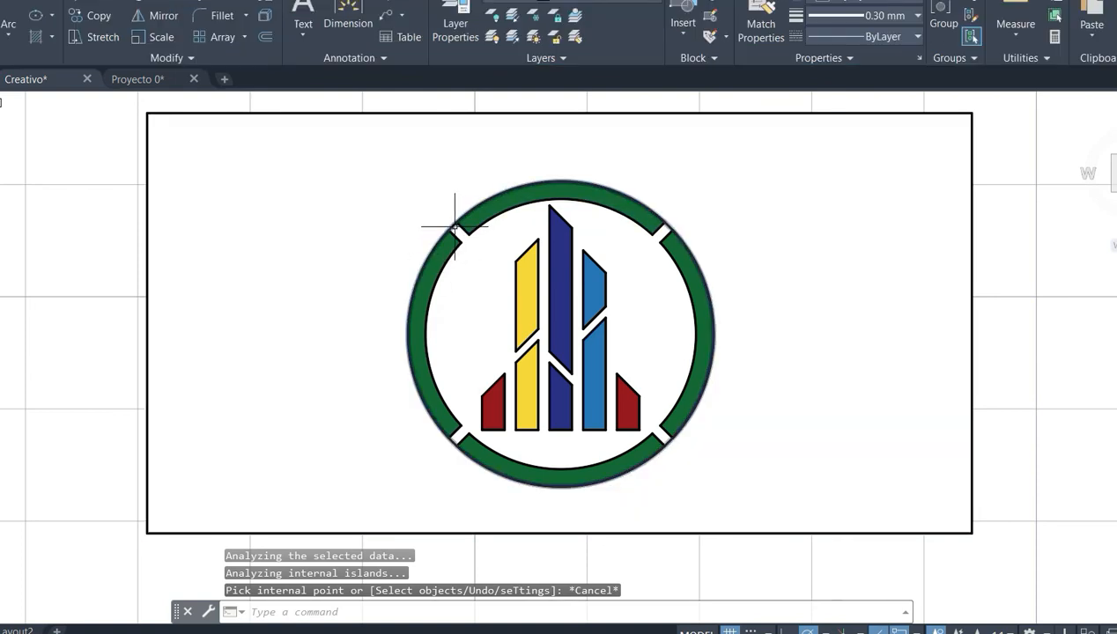
- Erase the auxiliary circle running along the outer edge of the green ring
left_click(451, 227)
key("Delete")
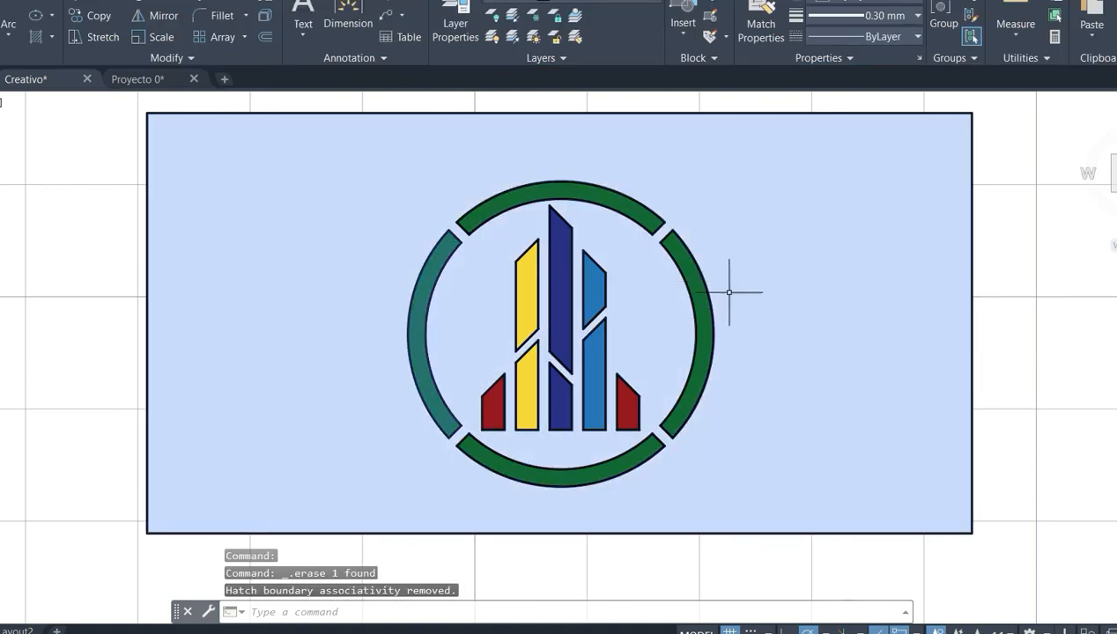
scroll(996, 348, "up", 2)
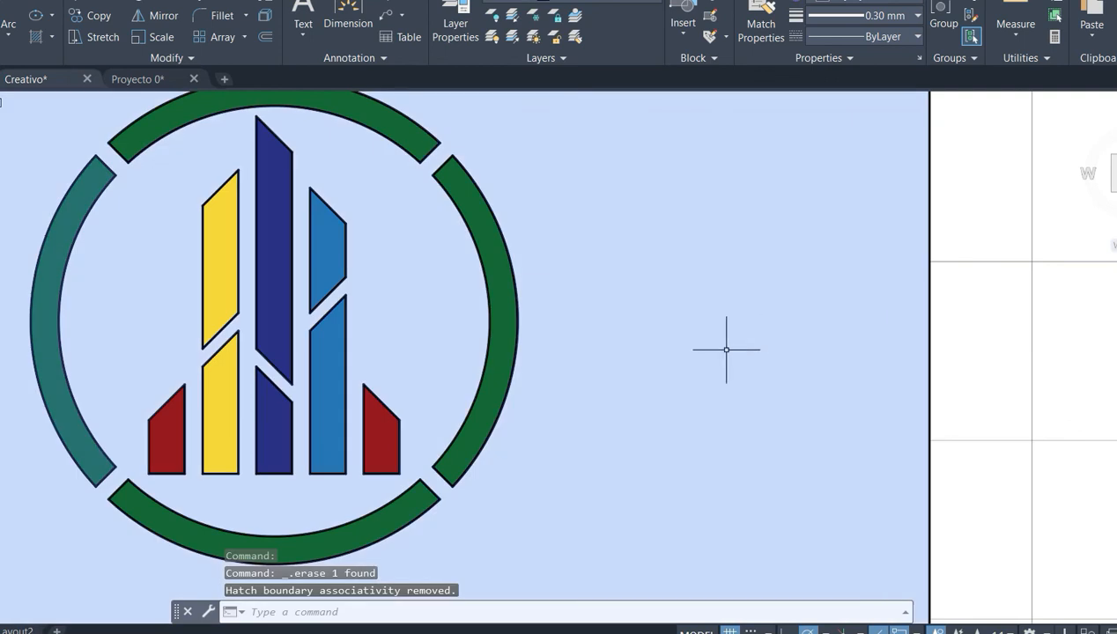
scroll(731, 335, "down", 2)
- Zoom to a window enclosing the emblem so that the white background fills the view
type("z")
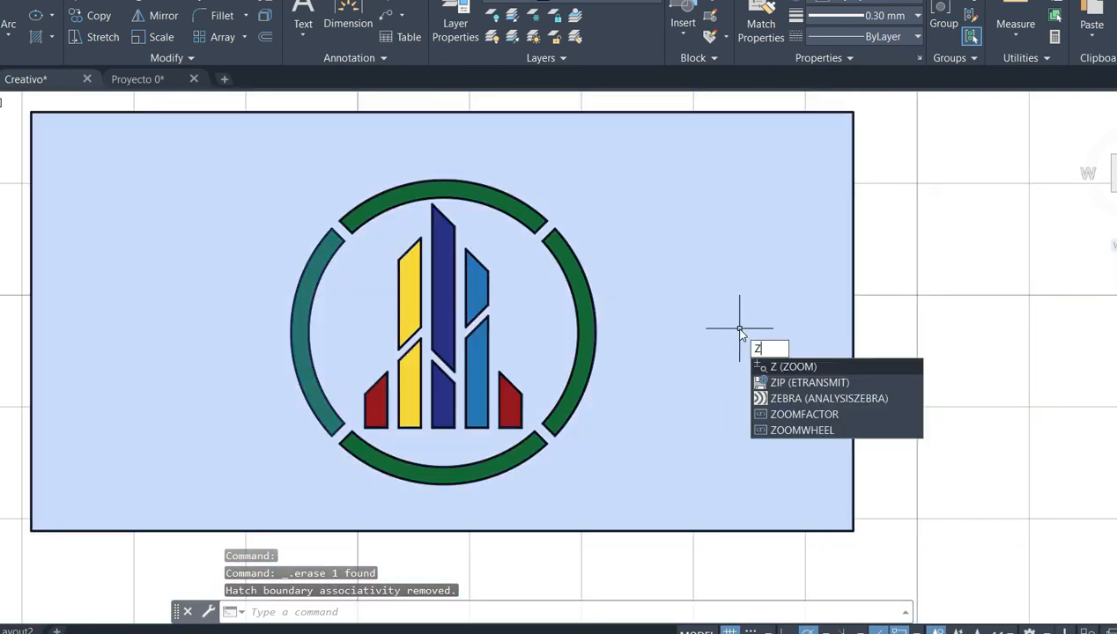
key("Return")
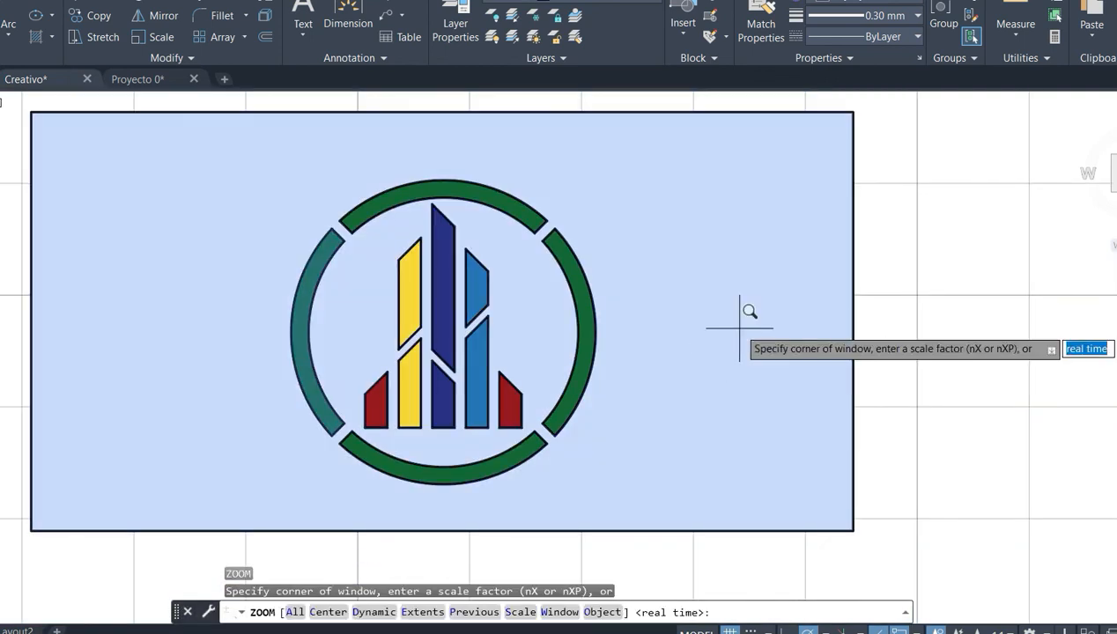
key("Return")
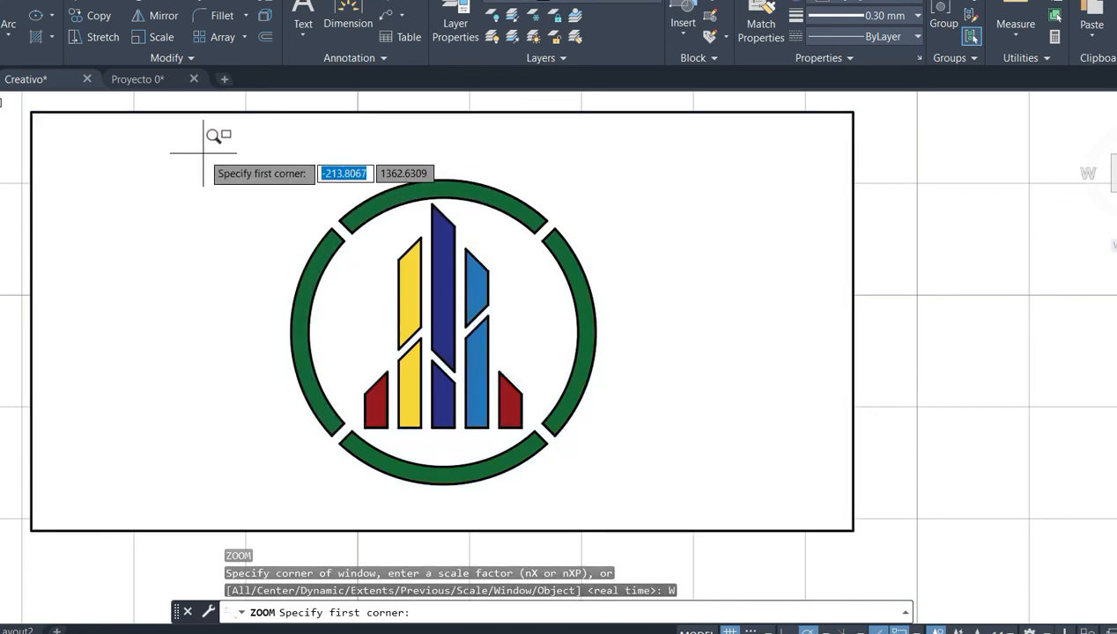
left_click(170, 141)
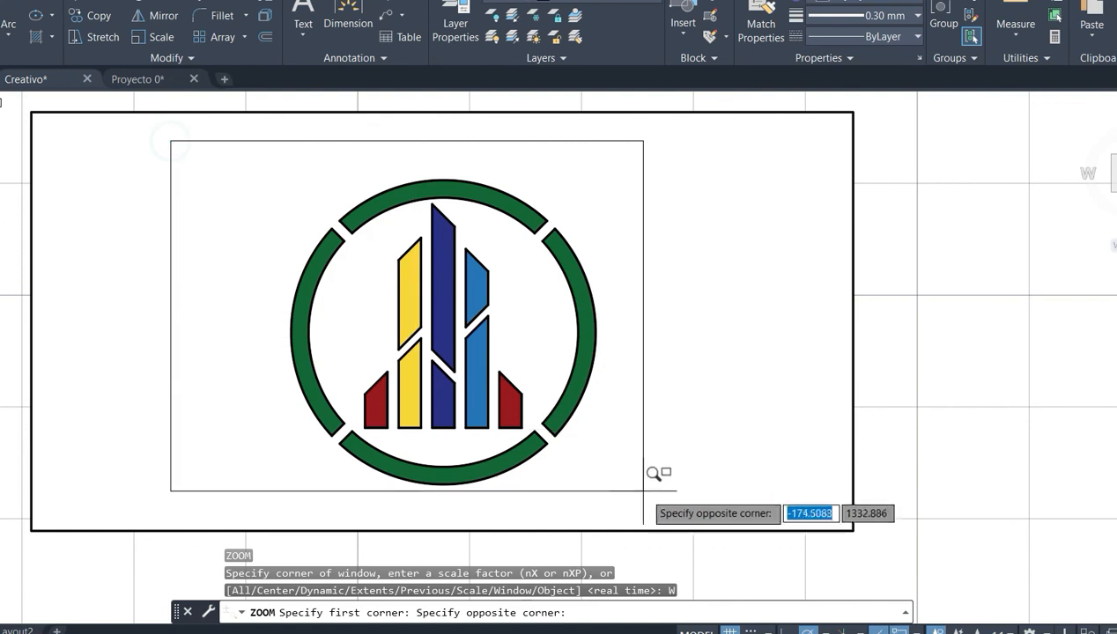
left_click(687, 510)
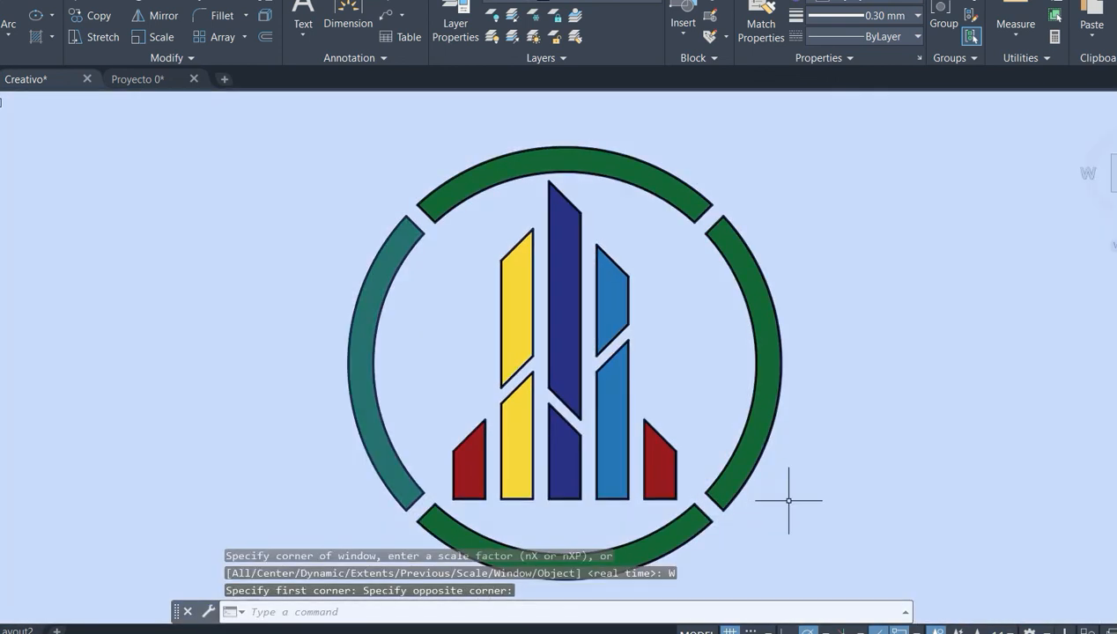